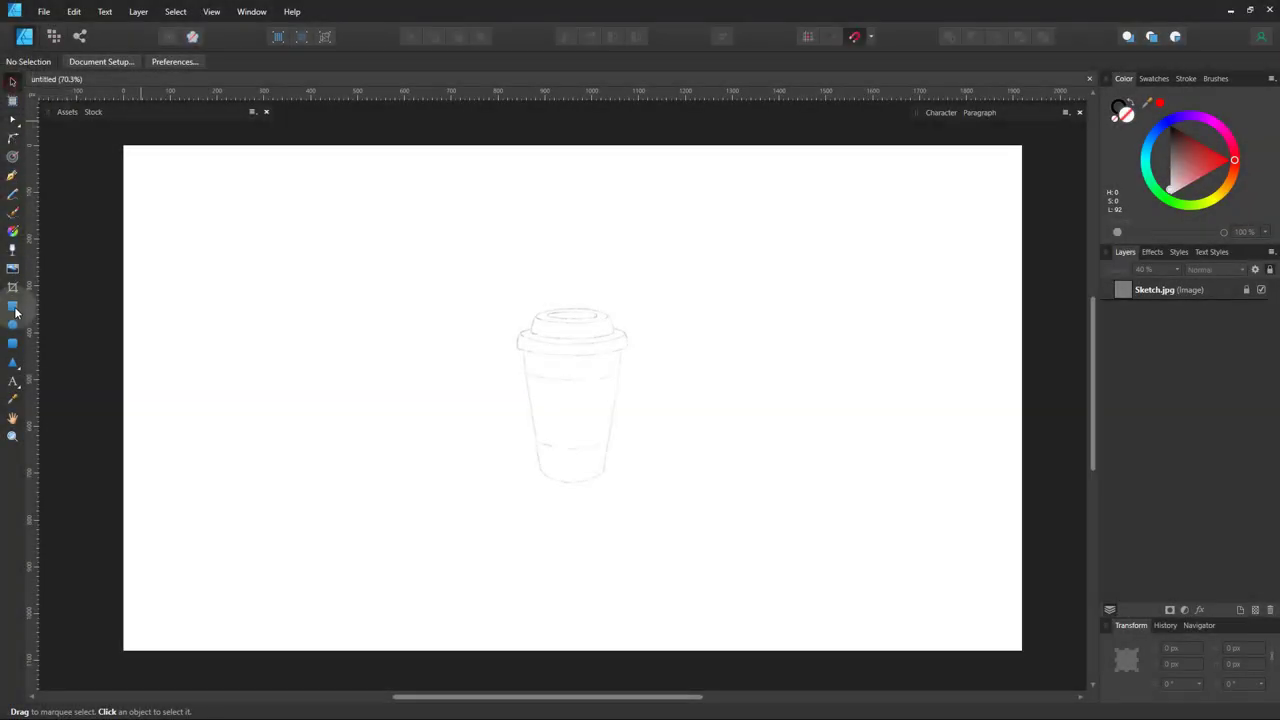
- Choose the Ellipse Tool to begin tracing the coffee cup sketch
{"action": "left_click", "coordinate": [12, 325]}
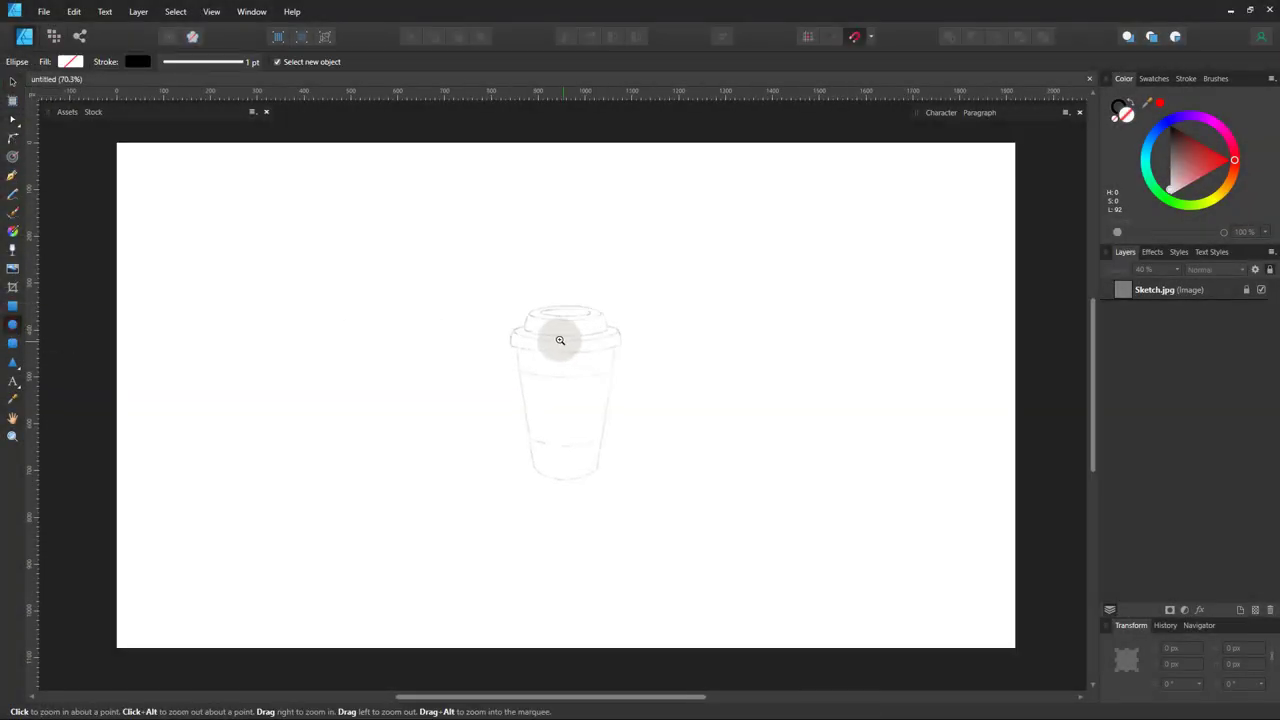
- Zoom in on the cup lid and draw a small ellipse on the lid top
{"action": "left_click_drag", "start_coordinate": [562, 340], "coordinate": [862, 359]}
{"action": "left_click_drag", "start_coordinate": [591, 220], "coordinate": [686, 231]}
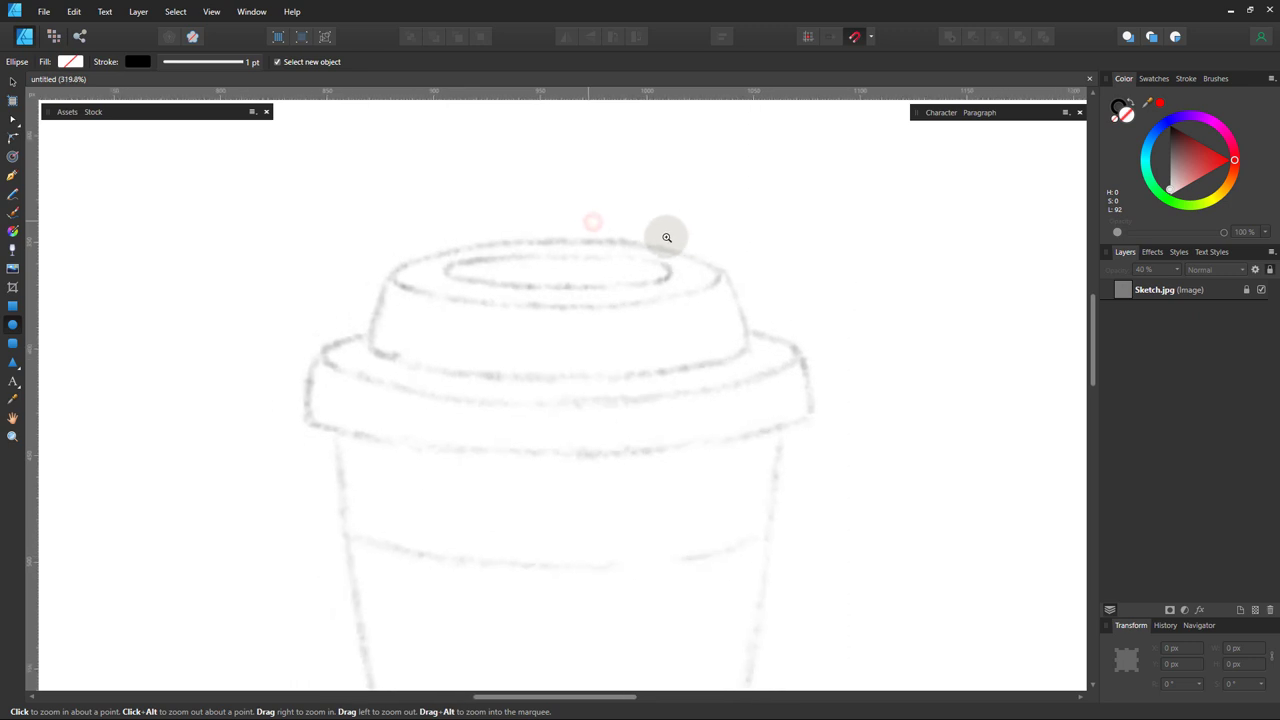
{"action": "left_click_drag", "start_coordinate": [549, 269], "coordinate": [652, 285]}
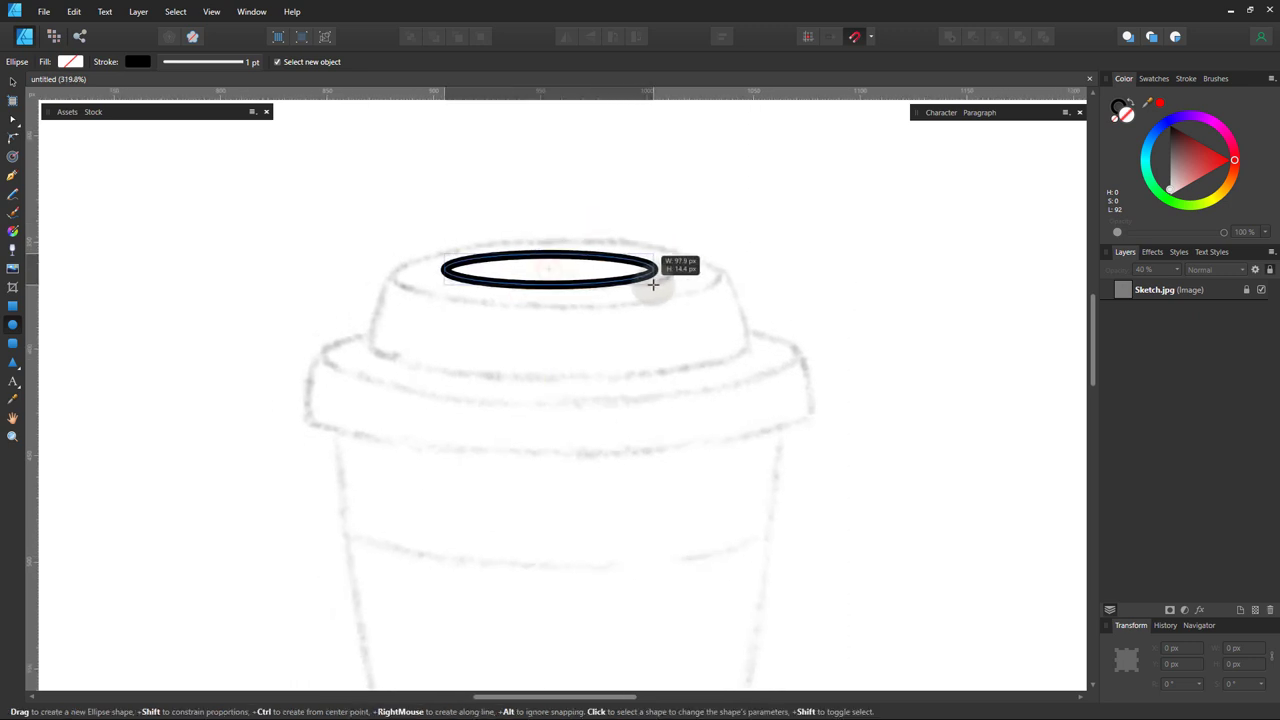
{"action": "left_click_drag", "start_coordinate": [652, 285], "coordinate": [652, 285]}
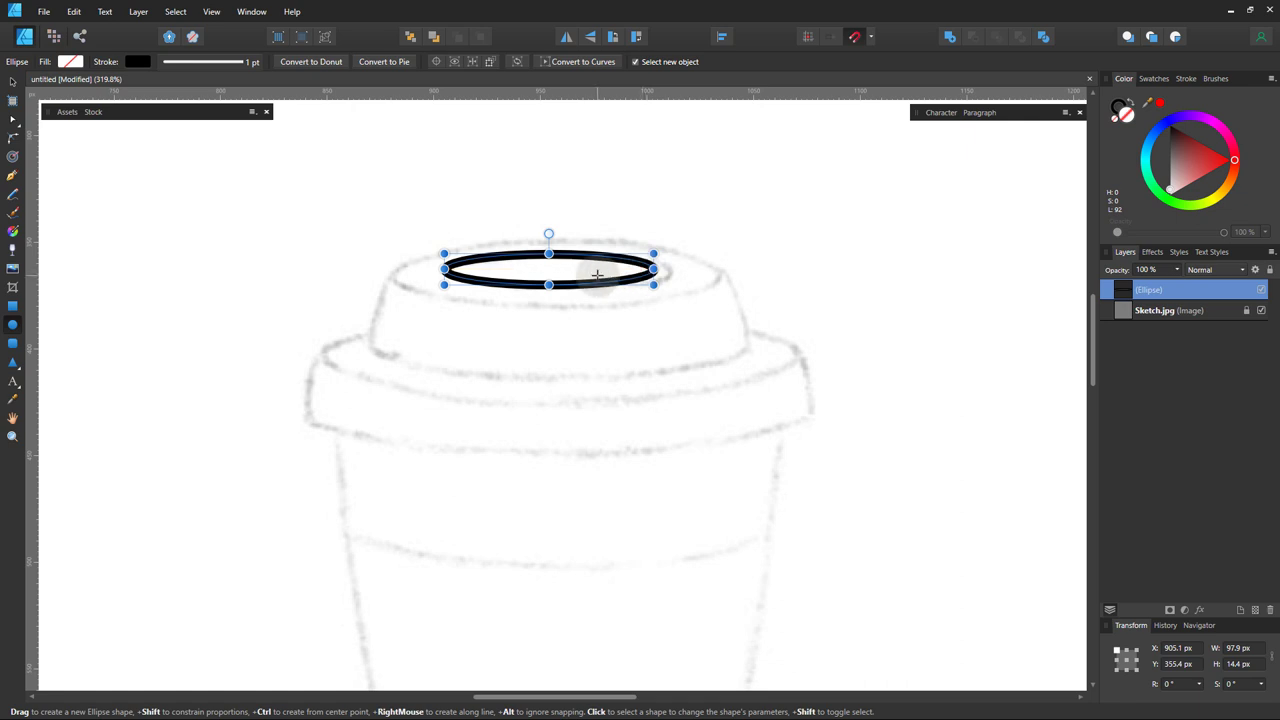
{"action": "key", "text": "v"}
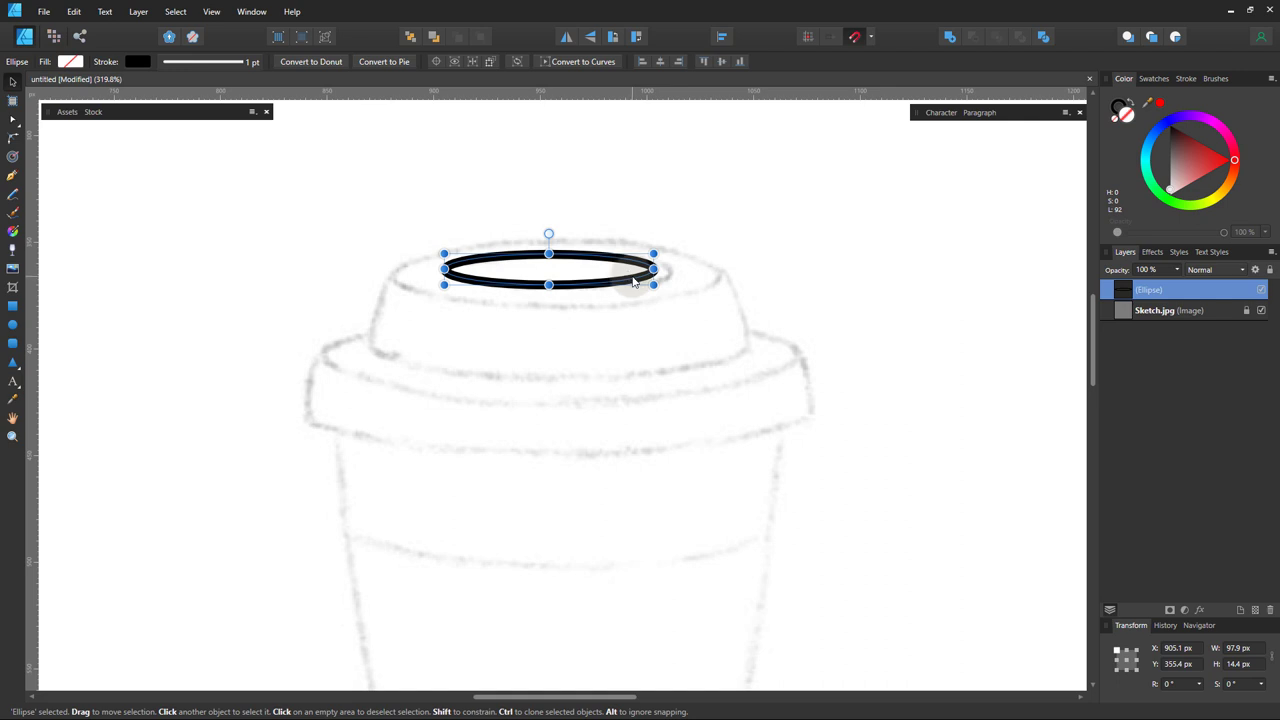
- Duplicate the ellipse and enlarge the copy into a ring around the first
{"action": "right_click", "coordinate": [1148, 290]}
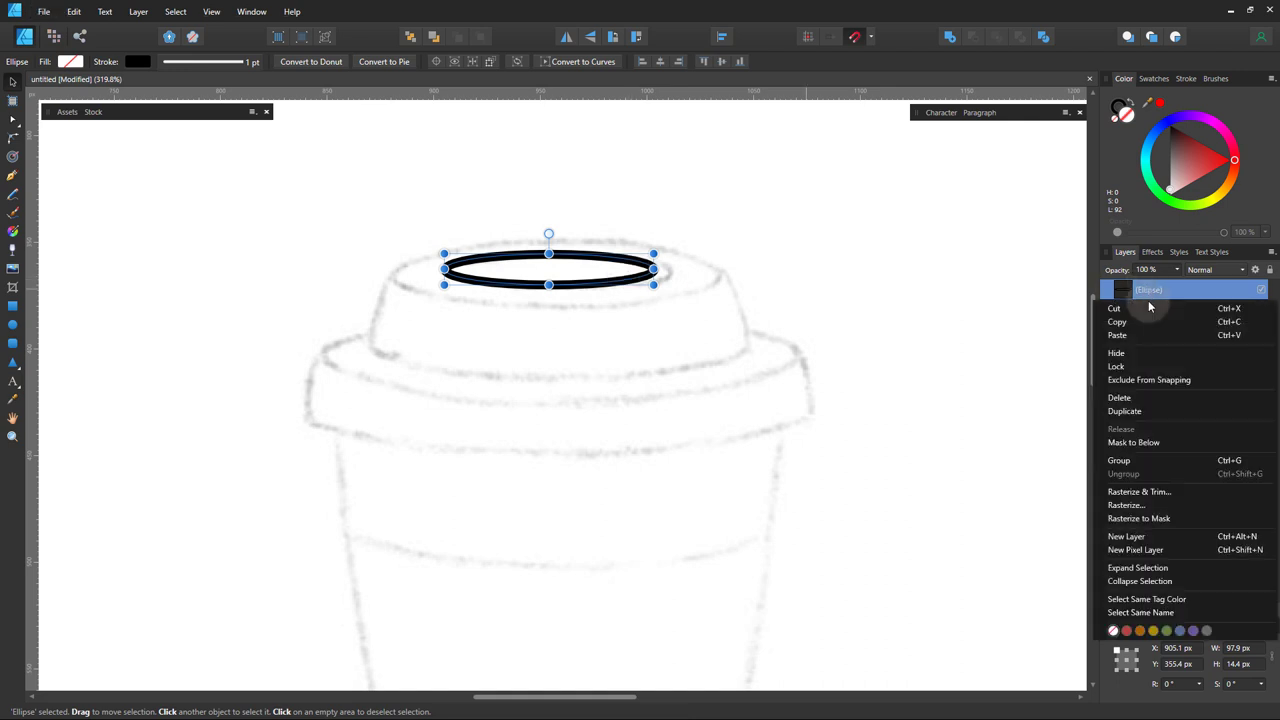
{"action": "left_click", "coordinate": [1137, 411]}
{"action": "left_click_drag", "start_coordinate": [654, 285], "coordinate": [715, 297]}
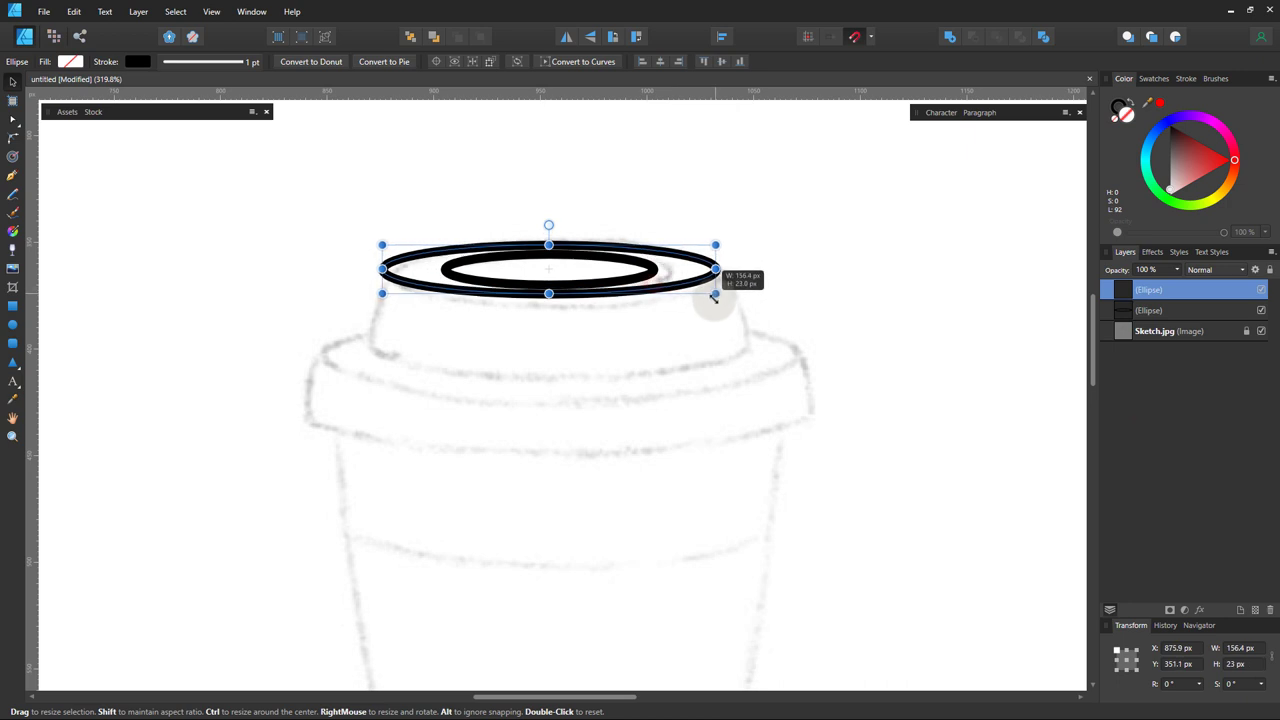
{"action": "left_click_drag", "start_coordinate": [549, 294], "coordinate": [549, 301]}
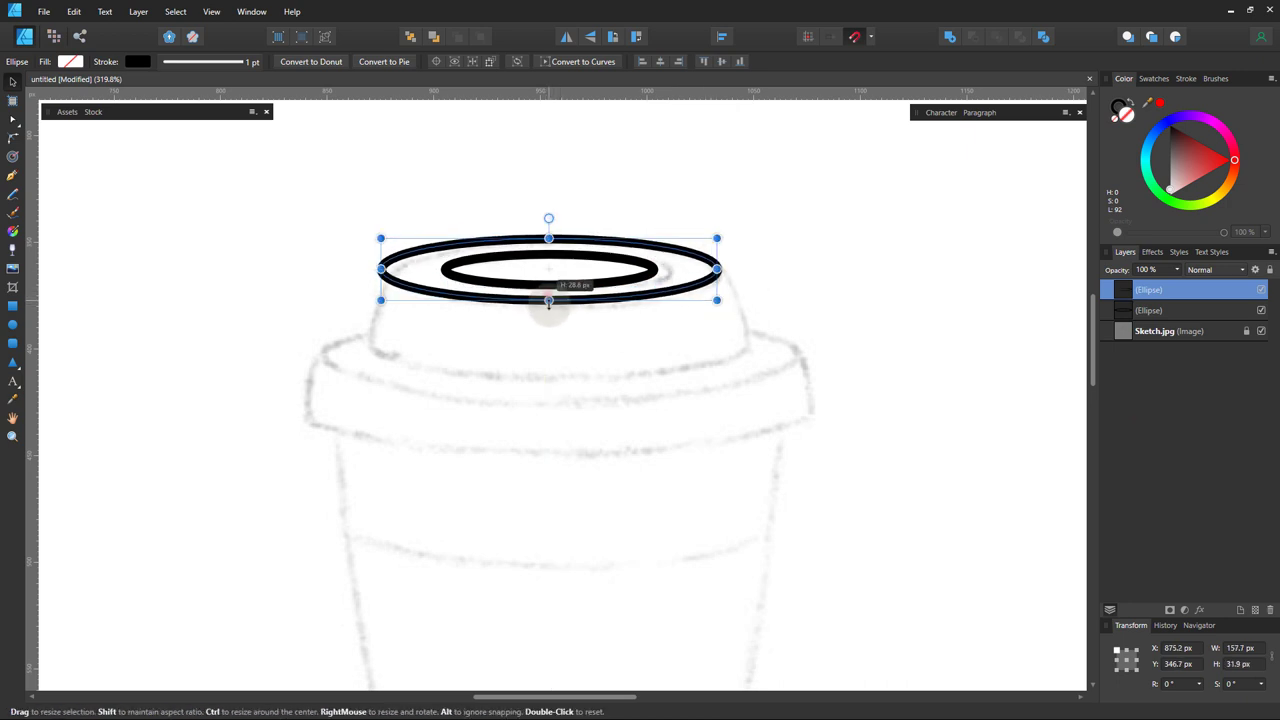
{"action": "left_click_drag", "start_coordinate": [548, 236], "coordinate": [548, 240]}
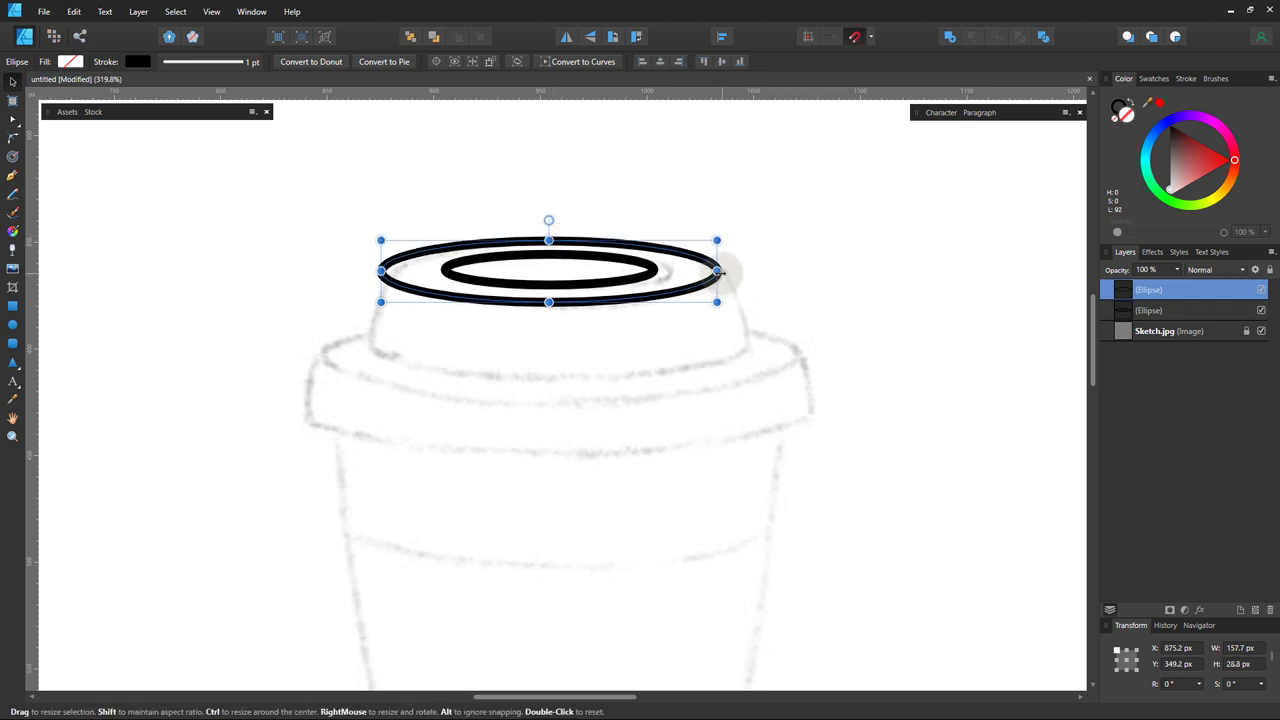
{"action": "left_click_drag", "start_coordinate": [717, 271], "coordinate": [714, 272]}
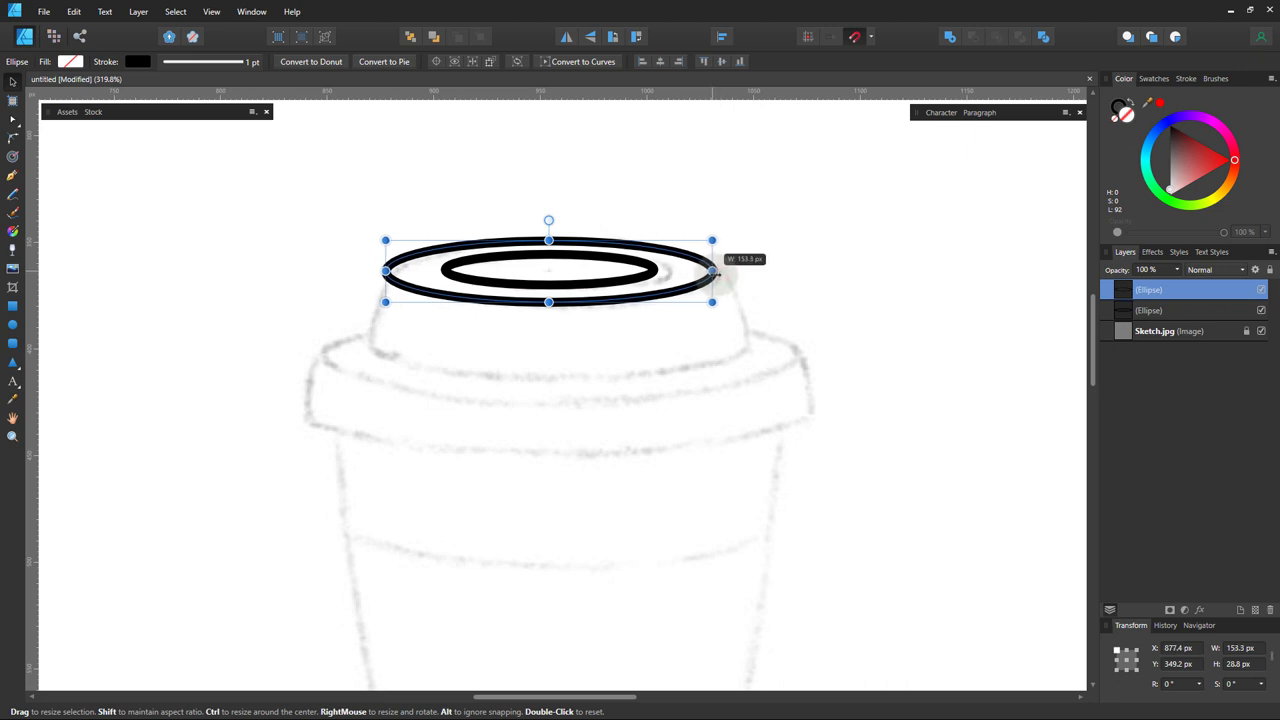
- Copy the ellipse down to the lid rim and widen it to about 222 px
{"action": "left_click_drag", "start_coordinate": [566, 343], "coordinate": [557, 320]}
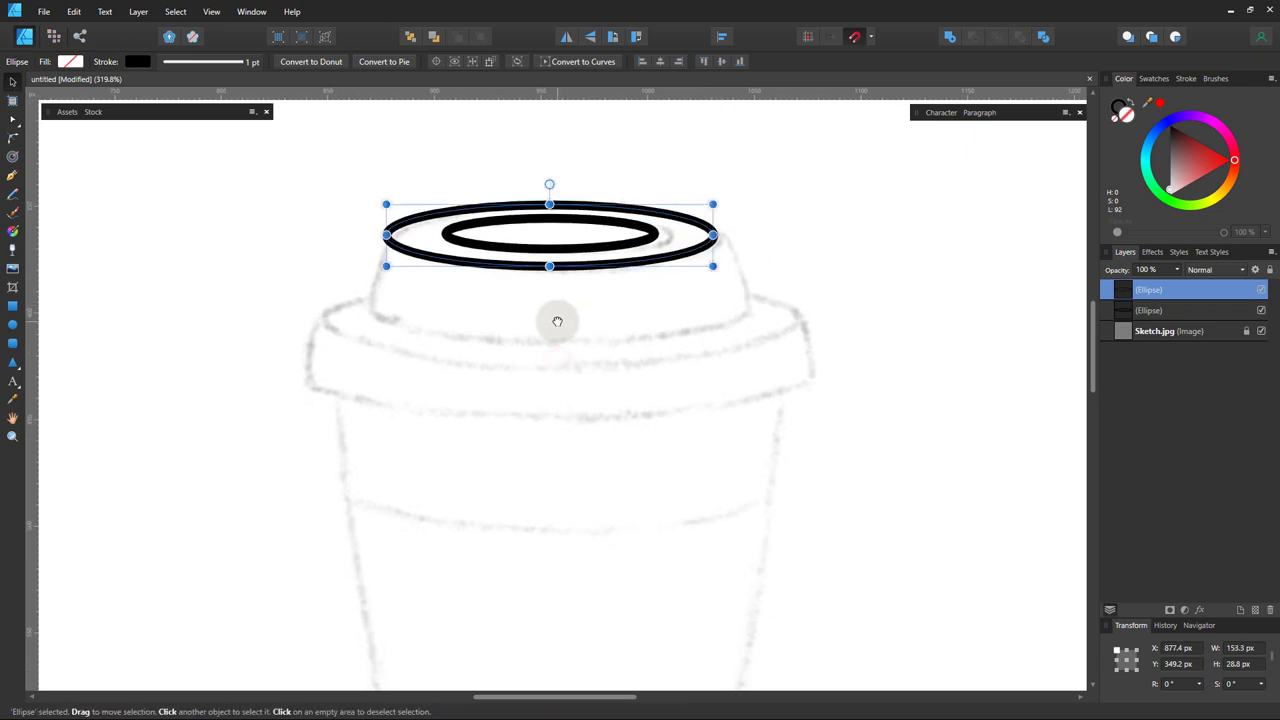
{"action": "left_click_drag", "start_coordinate": [462, 335], "coordinate": [463, 323]}
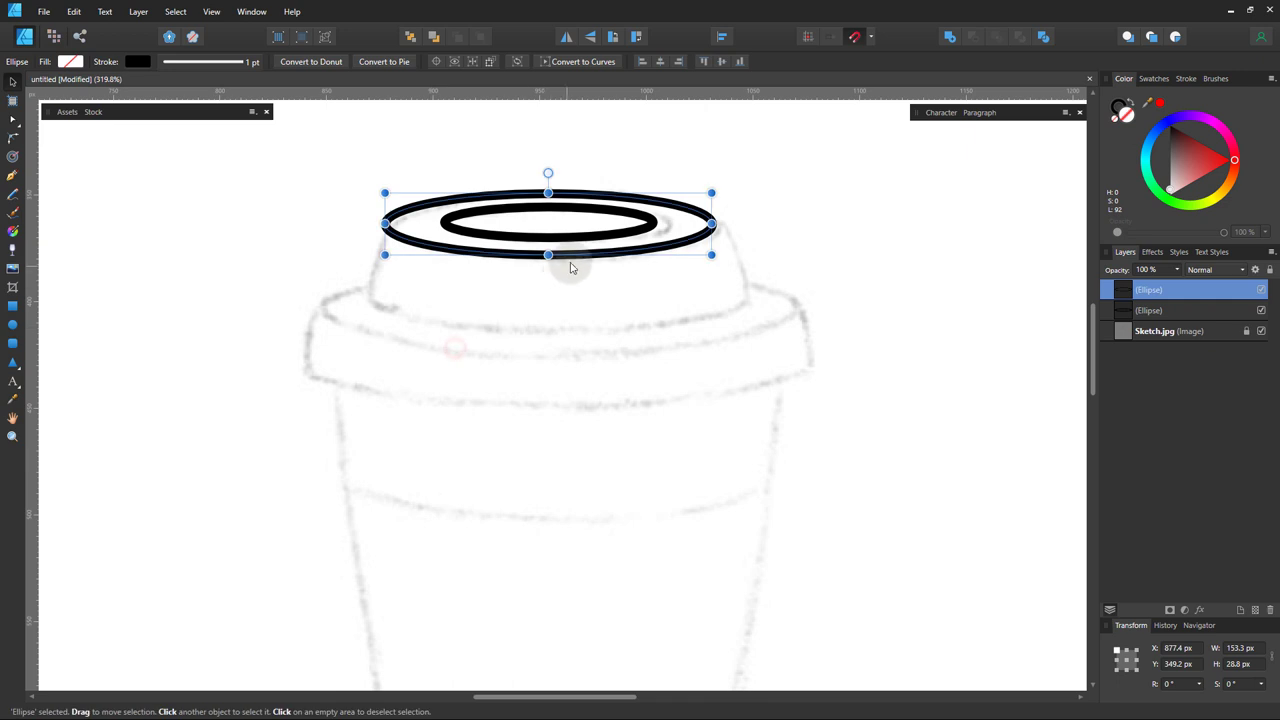
{"action": "left_click_drag", "start_coordinate": [573, 262], "coordinate": [572, 354]}
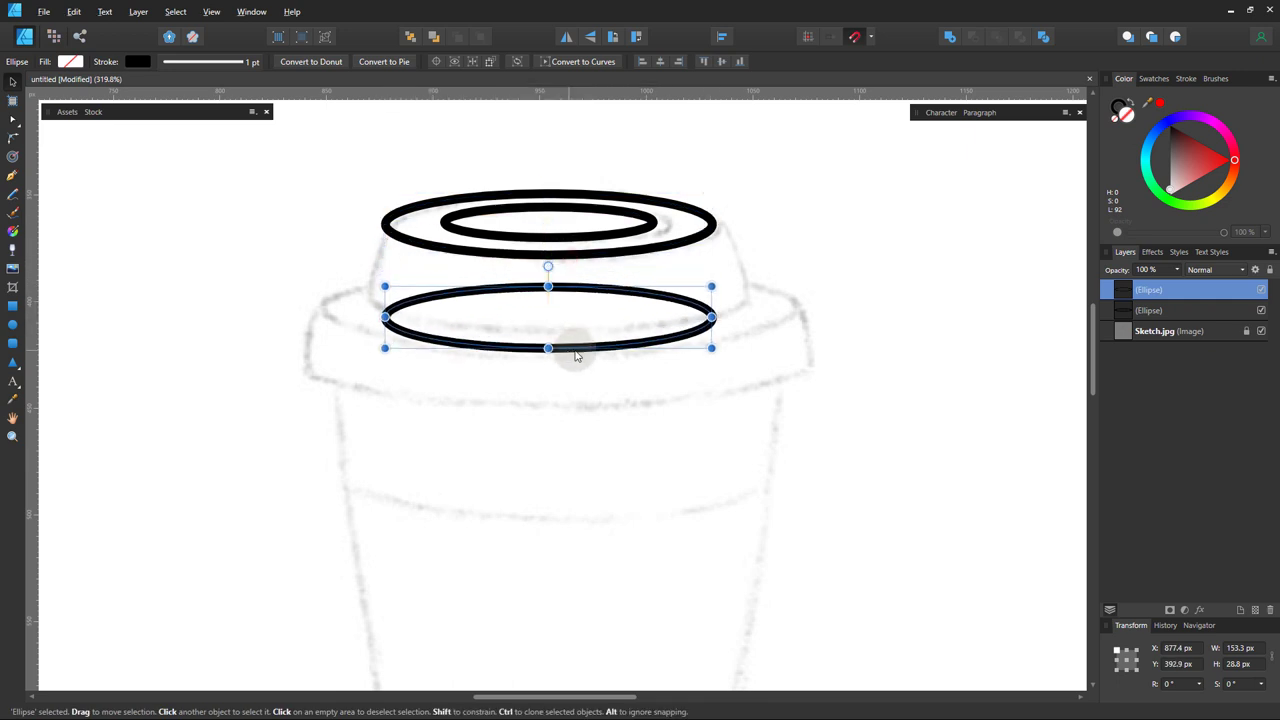
{"action": "left_click_drag", "start_coordinate": [712, 317], "coordinate": [785, 317]}
{"action": "left_click_drag", "start_coordinate": [557, 291], "coordinate": [555, 274]}
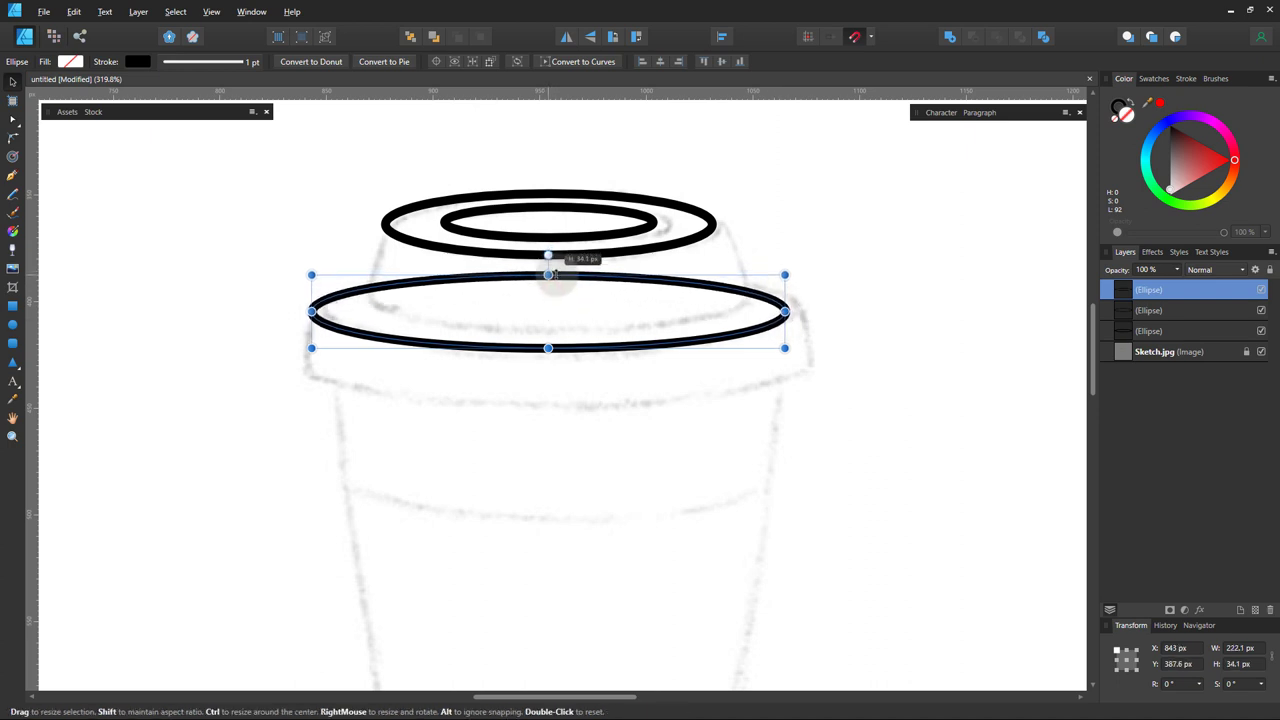
- Fill the small inner ellipse brown and move it to the top of the stack
{"action": "left_click", "coordinate": [597, 323]}
{"action": "key", "text": "z"}
{"action": "left_click_drag", "start_coordinate": [563, 357], "coordinate": [612, 291]}
{"action": "key", "text": "h"}
{"action": "key", "text": "v"}
{"action": "left_click", "coordinate": [712, 212]}
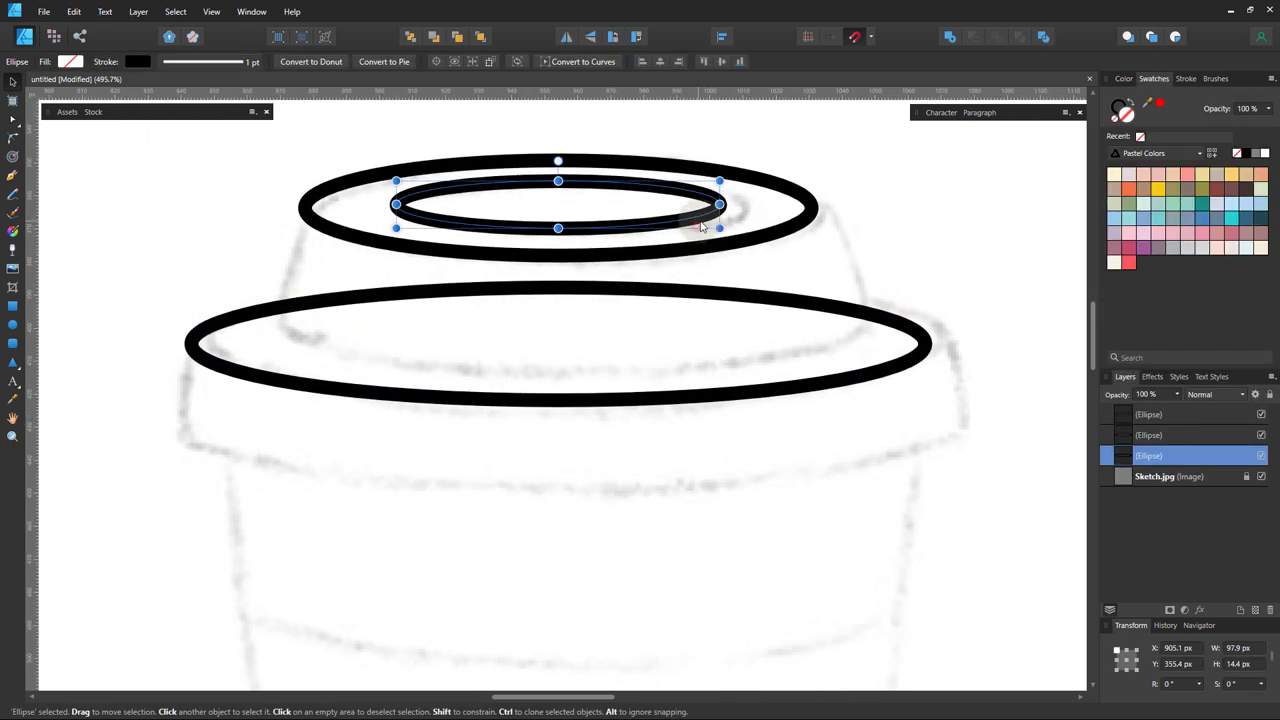
{"action": "left_click", "coordinate": [1238, 191]}
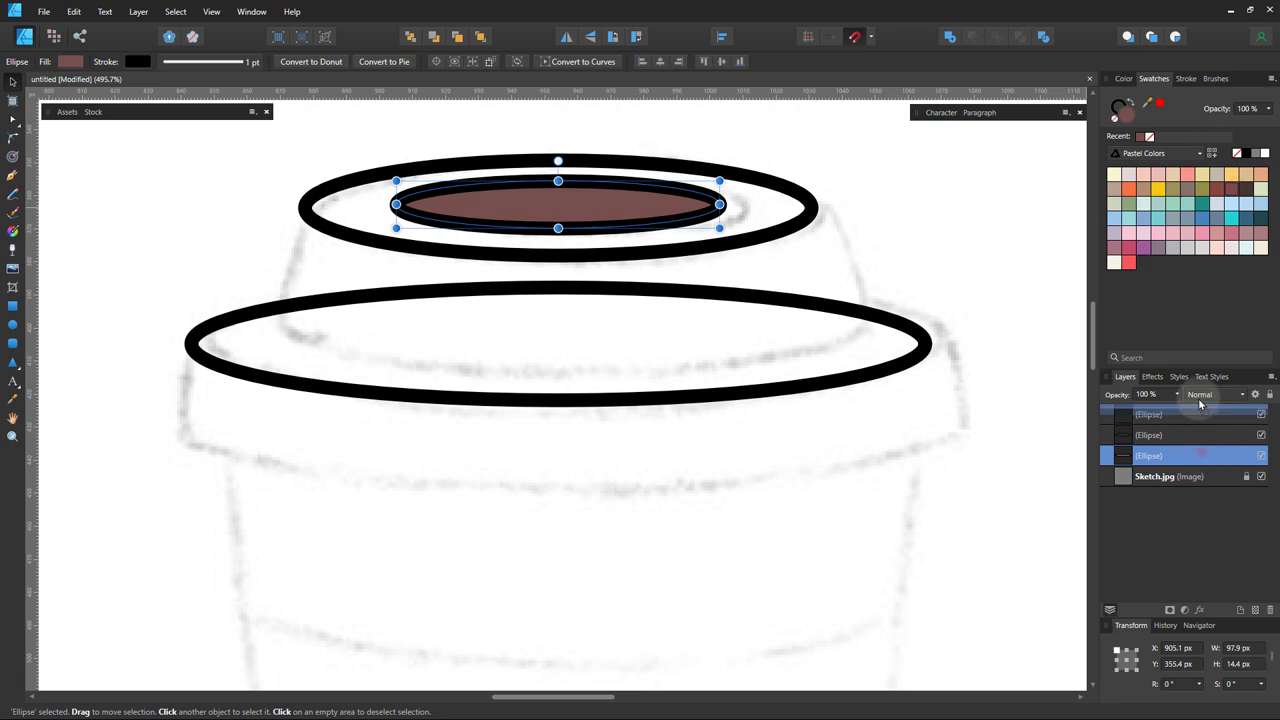
{"action": "left_click_drag", "start_coordinate": [1205, 455], "coordinate": [1200, 405]}
- Fill the outer lid-top ellipse and the wide rim ellipse with brown
{"action": "left_click", "coordinate": [1186, 437]}
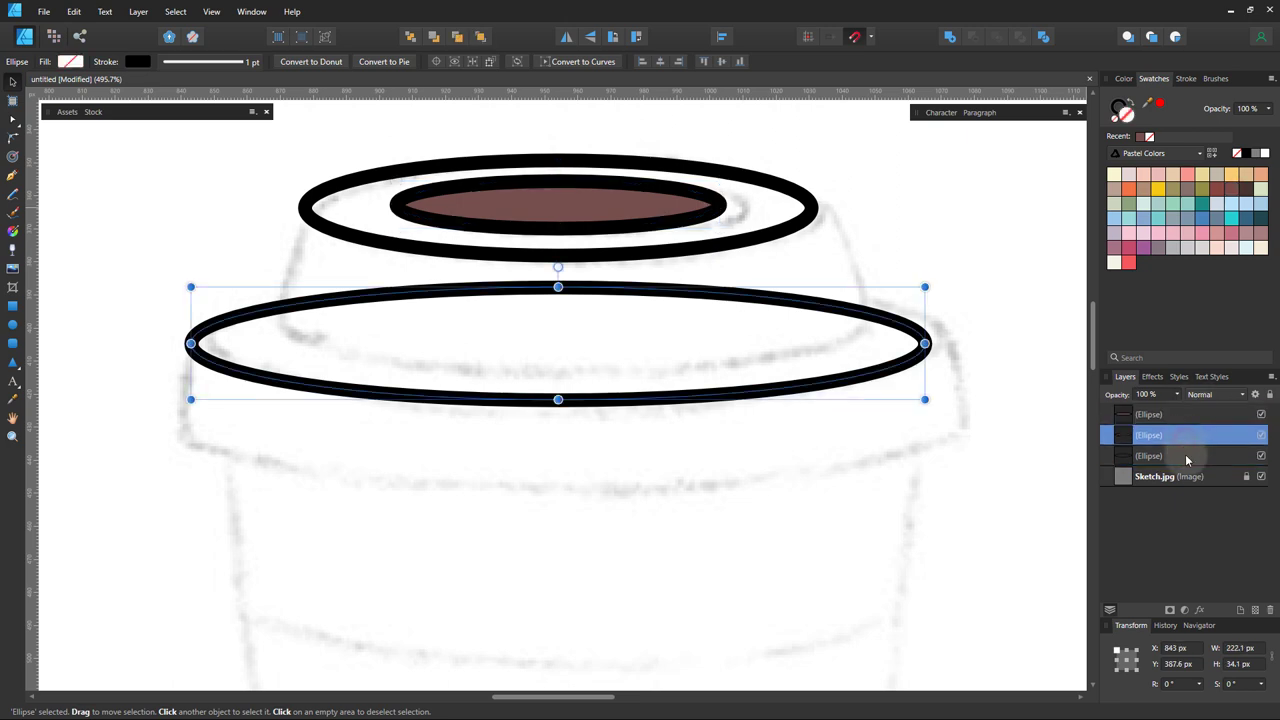
{"action": "left_click", "coordinate": [1187, 457]}
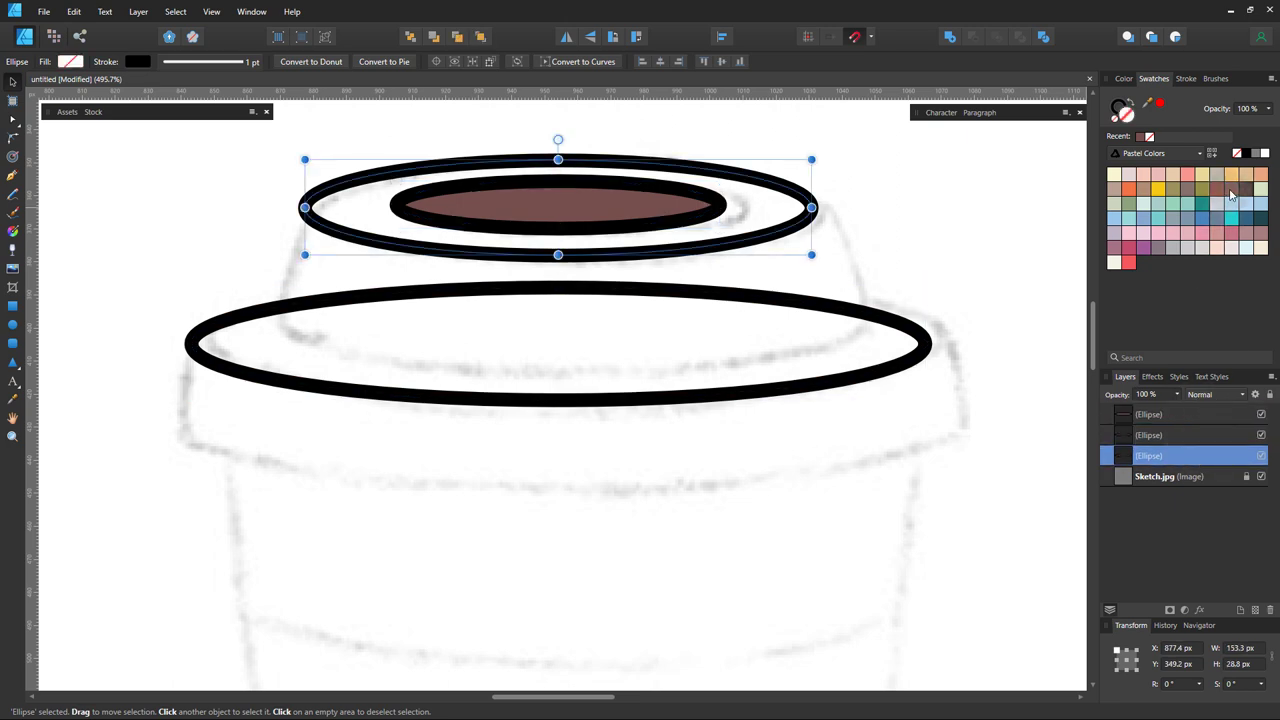
{"action": "left_click", "coordinate": [1236, 192]}
{"action": "left_click", "coordinate": [1188, 437]}
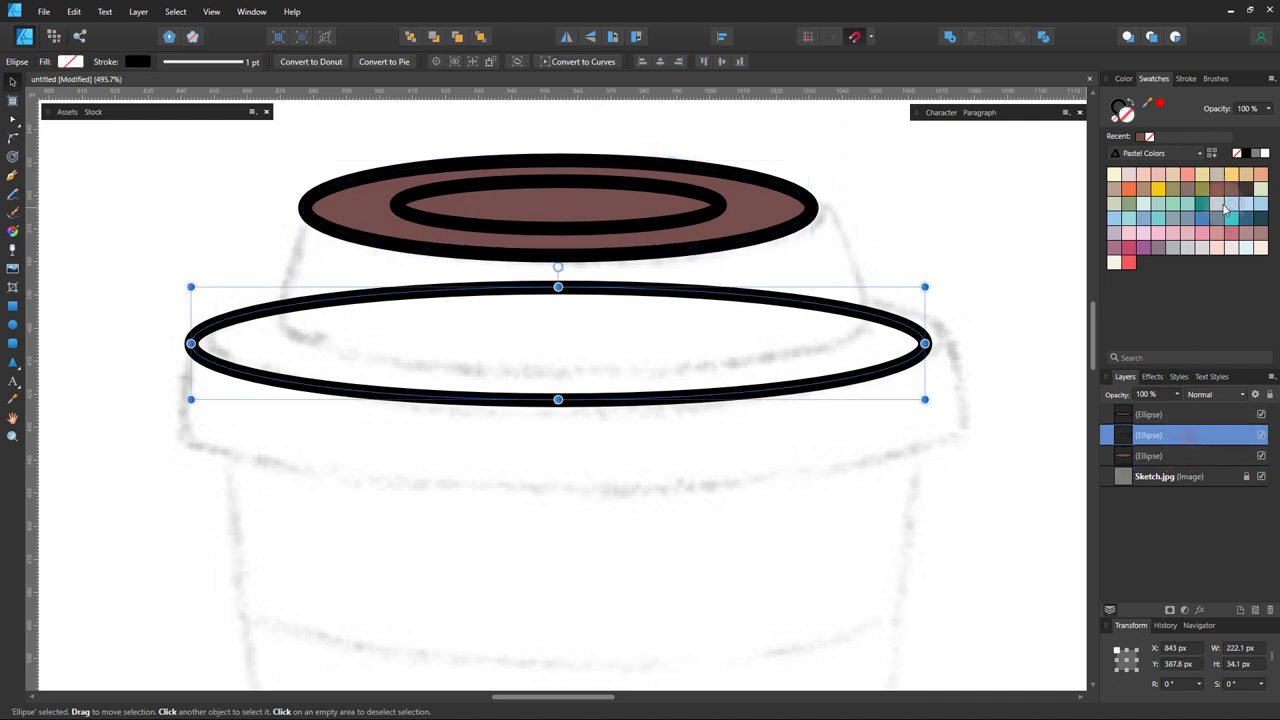
{"action": "left_click", "coordinate": [1232, 193]}
- Hide the wide rim ellipse in the Layers panel
{"action": "left_click", "coordinate": [927, 269]}
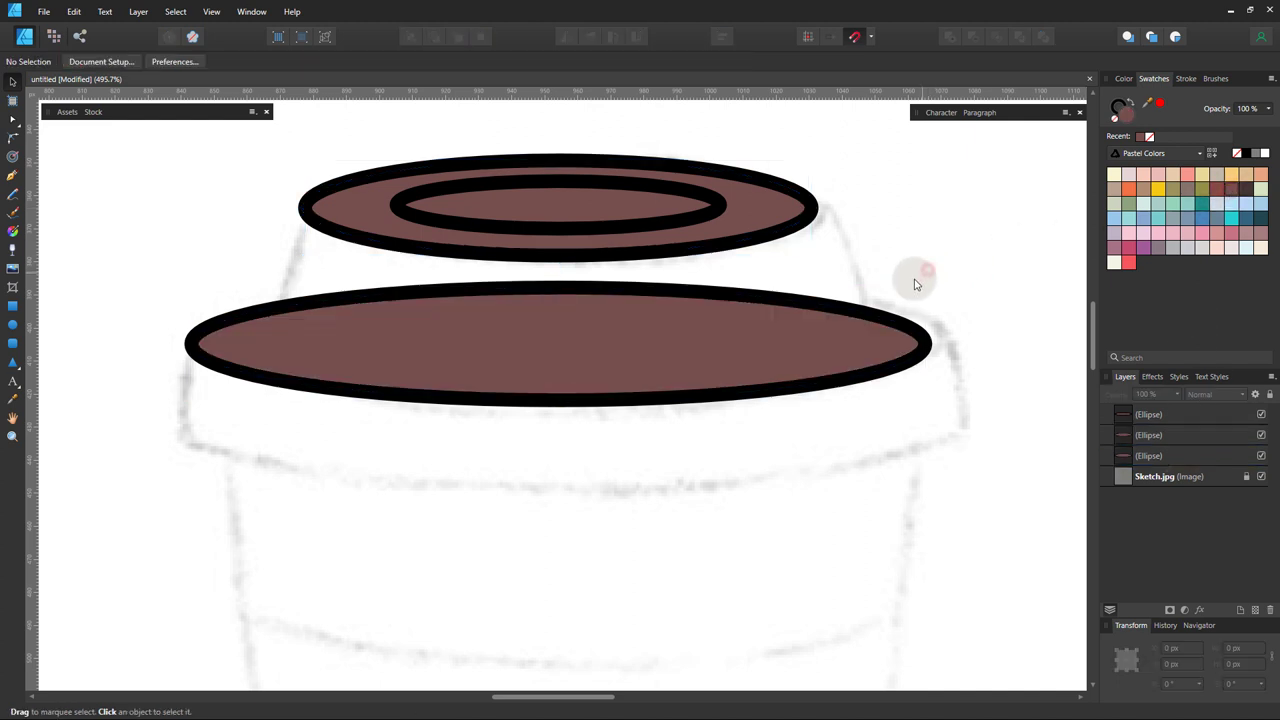
{"action": "left_click_drag", "start_coordinate": [581, 346], "coordinate": [580, 369]}
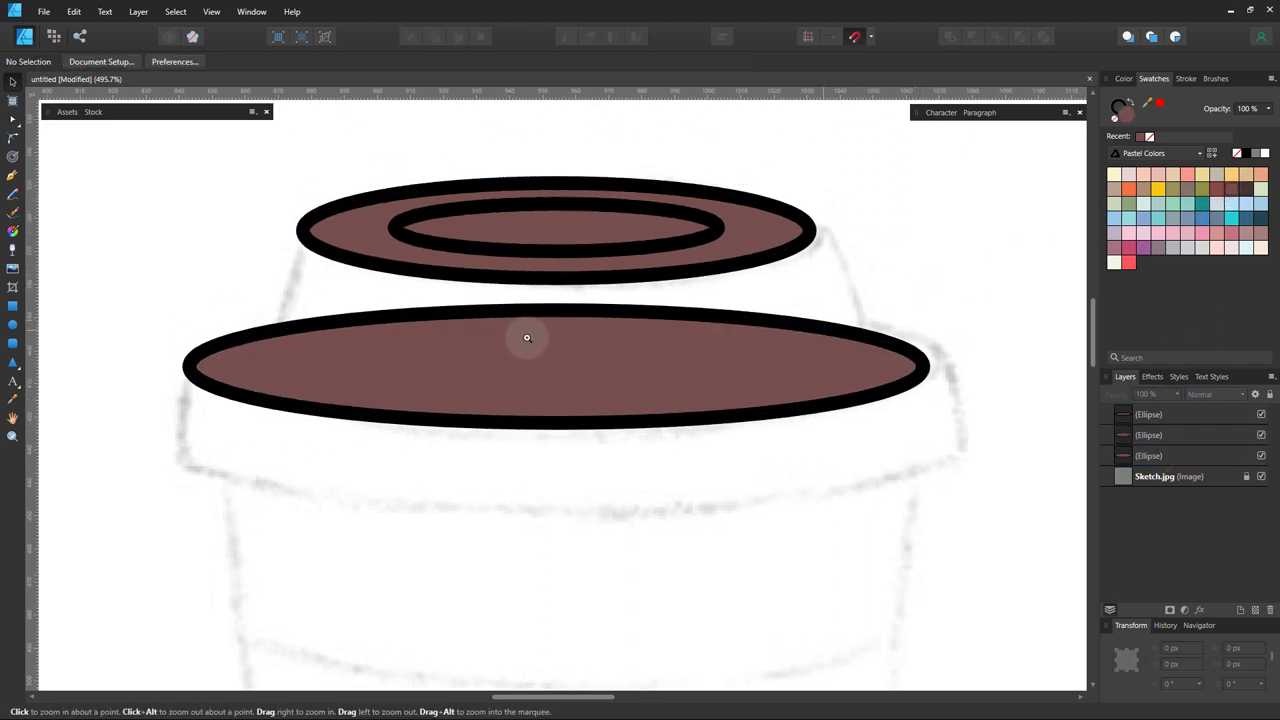
{"action": "scroll", "coordinate": [560, 330], "scroll_direction": "up", "scroll_amount": 2}
{"action": "left_click", "coordinate": [577, 362]}
{"action": "key", "text": "ctrl+d"}
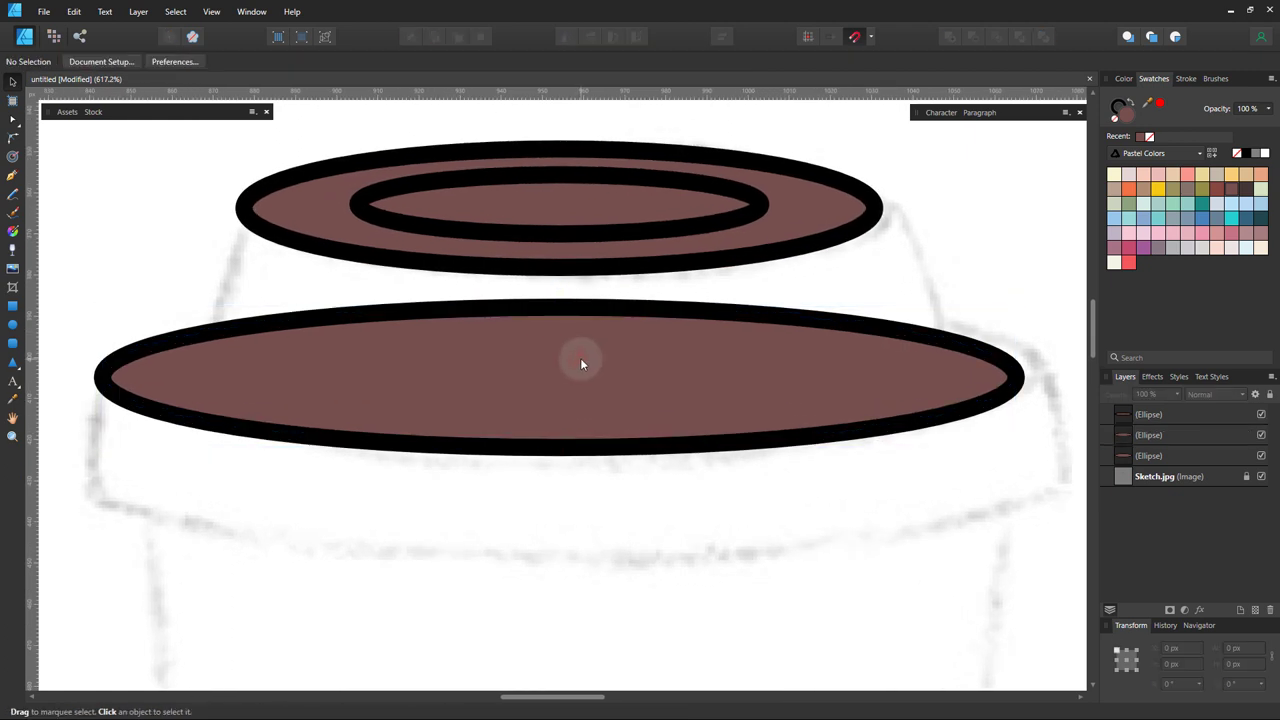
{"action": "left_click_drag", "start_coordinate": [569, 361], "coordinate": [574, 379]}
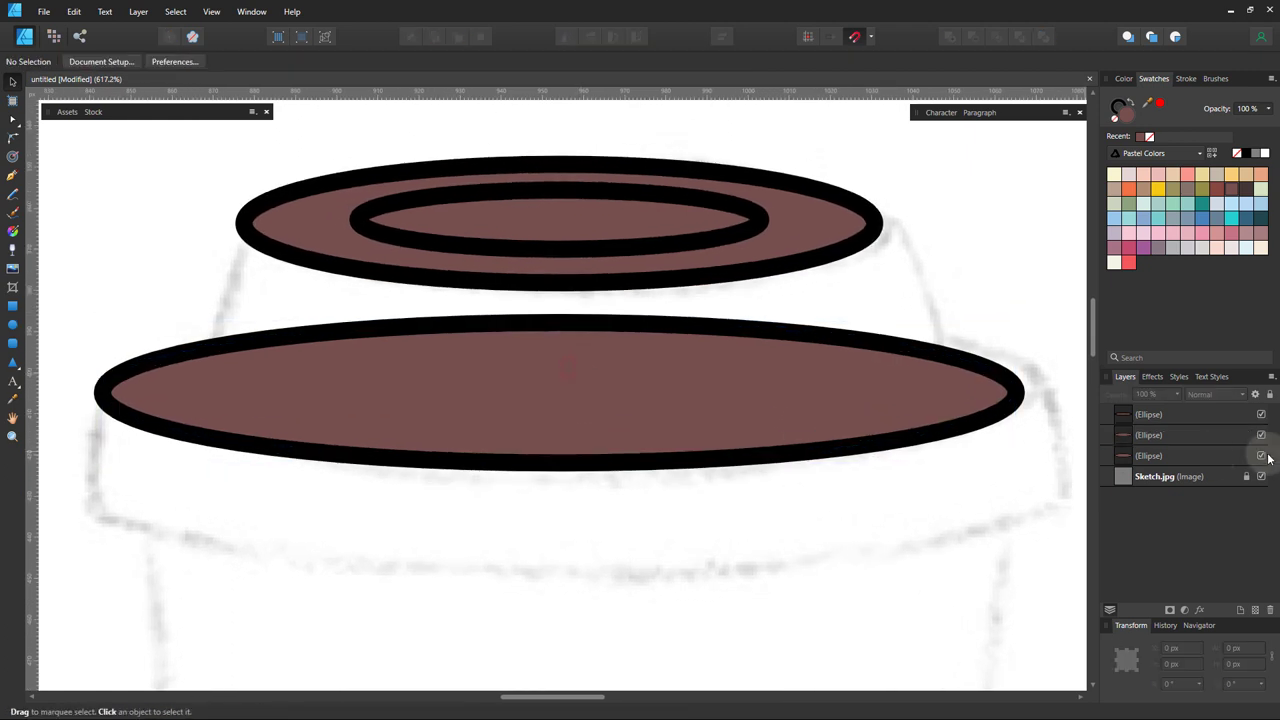
{"action": "left_click", "coordinate": [1261, 436]}
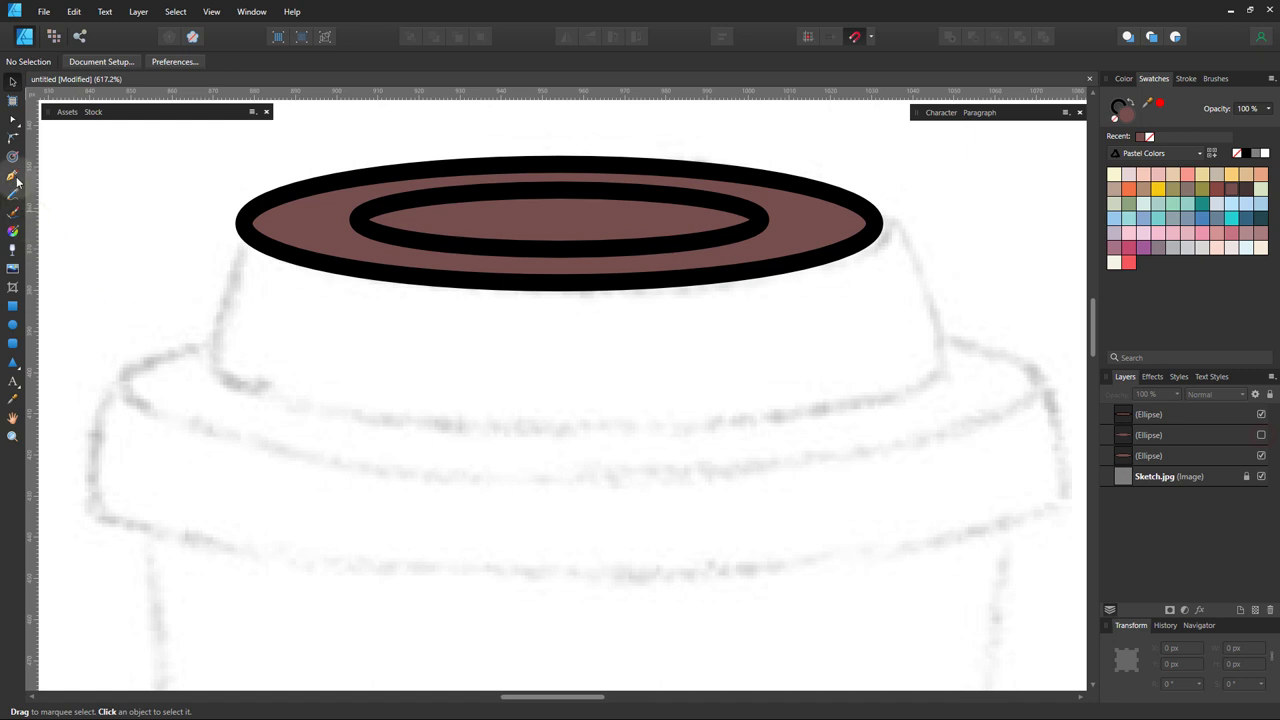
- Draw the lid's left-side outline curve, bow it outward and round its bottom corner
{"action": "key", "text": "p"}
{"action": "left_click", "coordinate": [243, 223]}
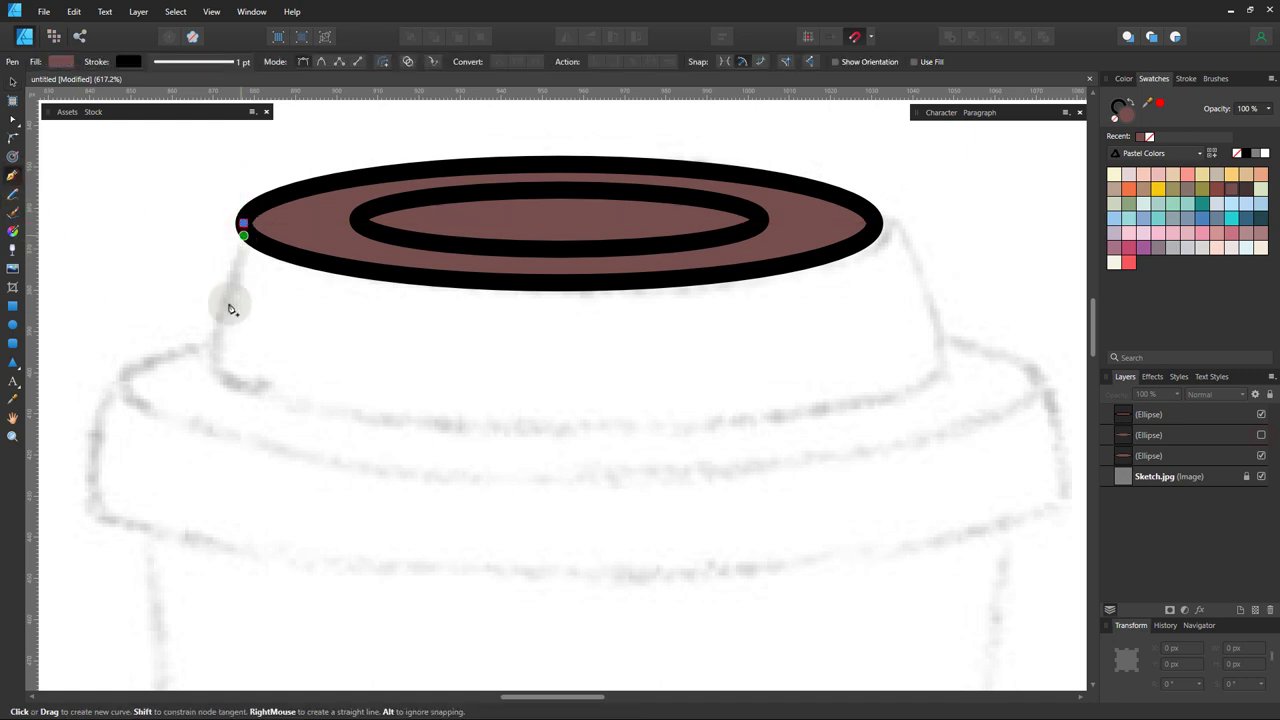
{"action": "left_click", "coordinate": [211, 373]}
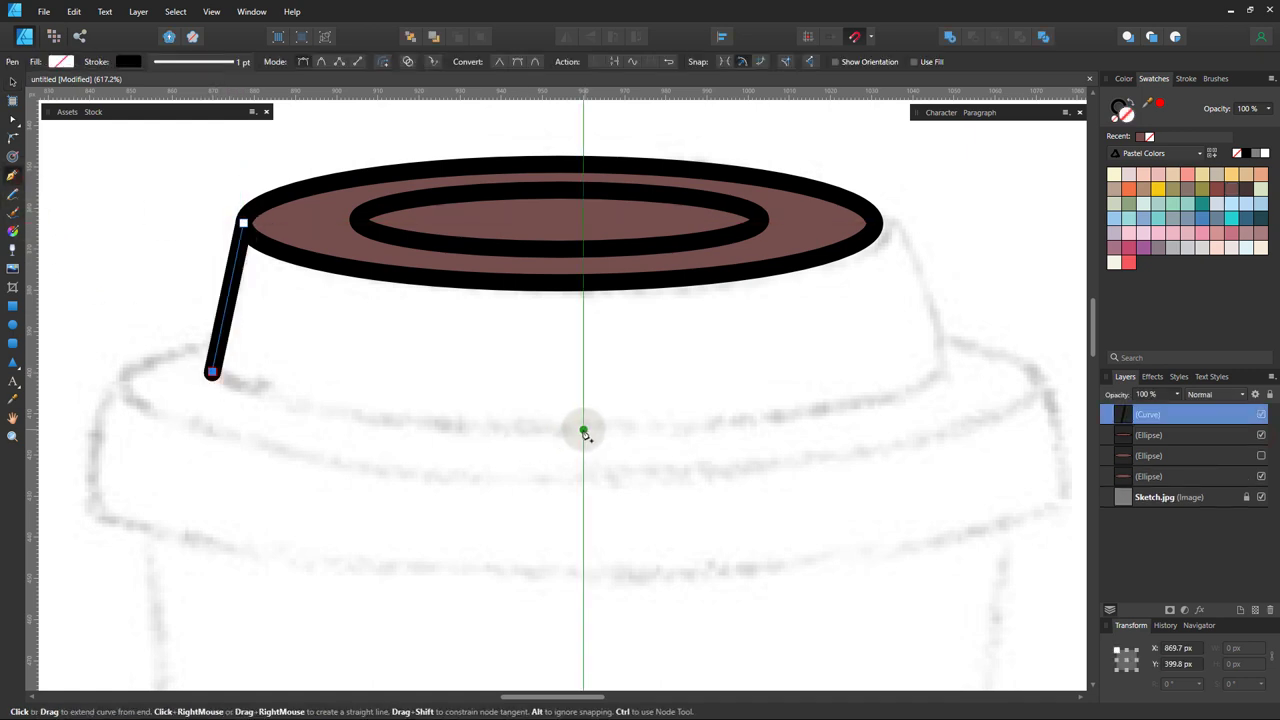
{"action": "left_click", "coordinate": [559, 428]}
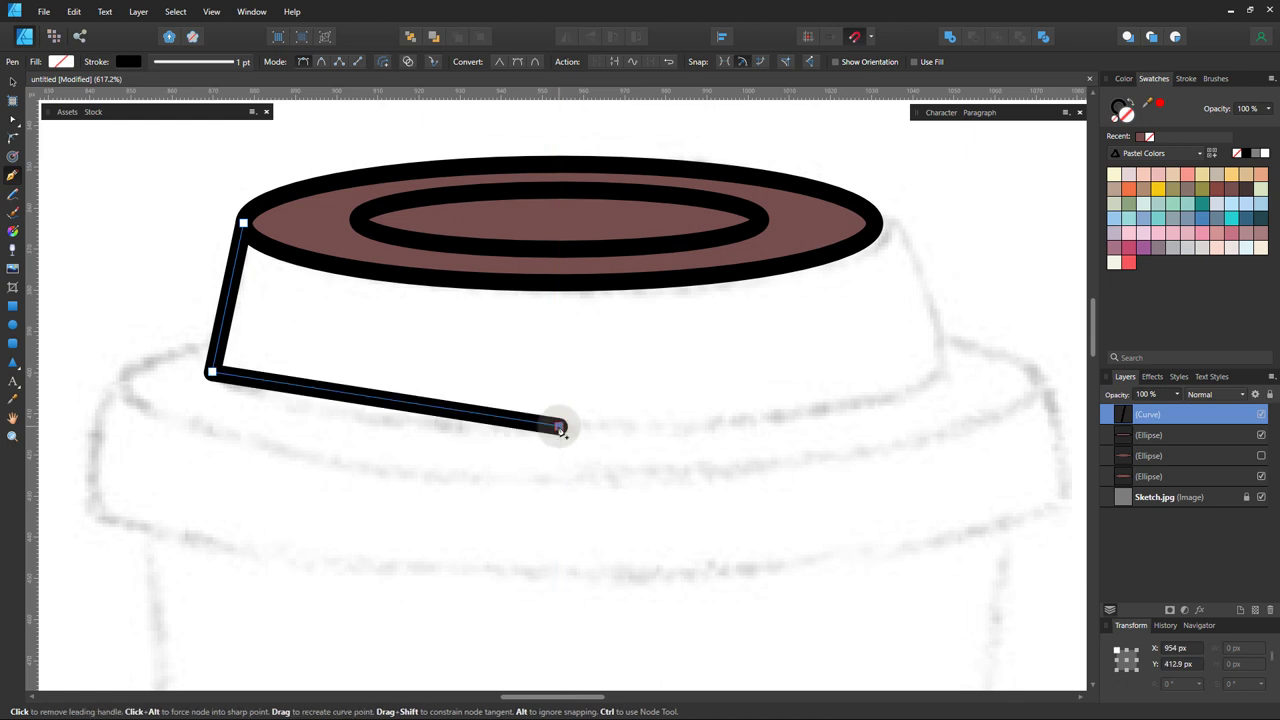
{"action": "key", "text": "a"}
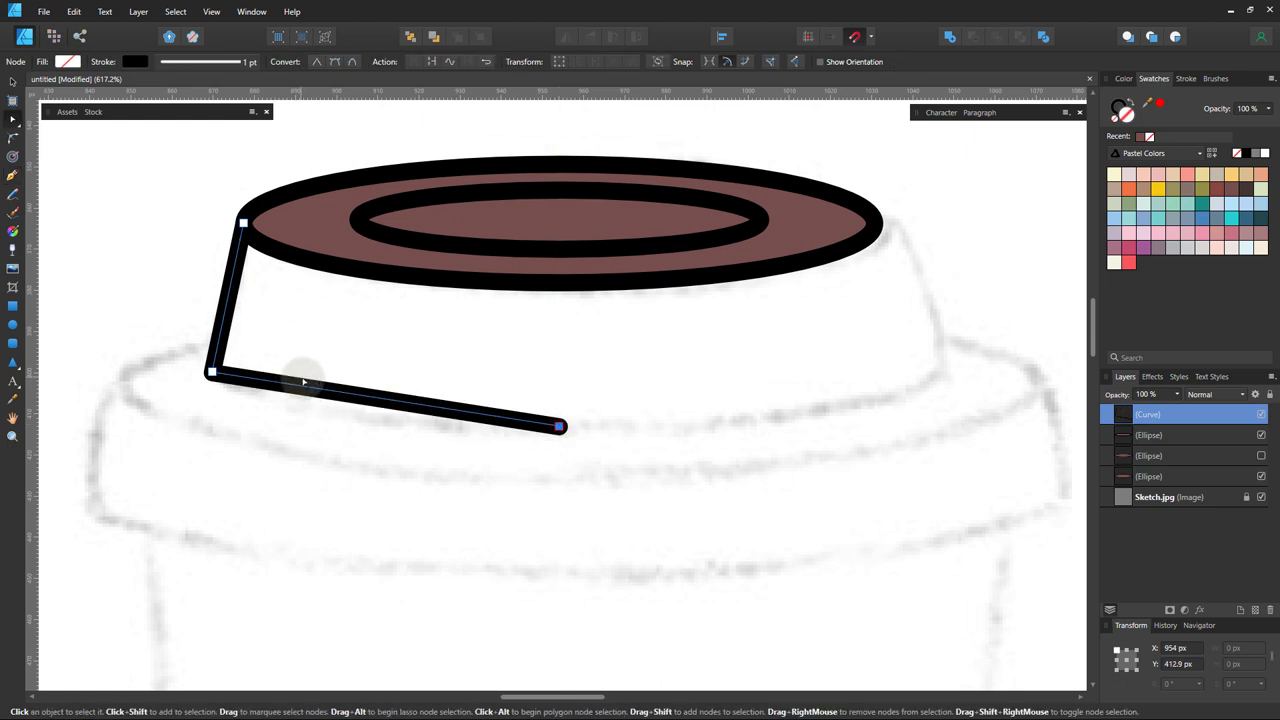
{"action": "left_click_drag", "start_coordinate": [302, 384], "coordinate": [305, 405]}
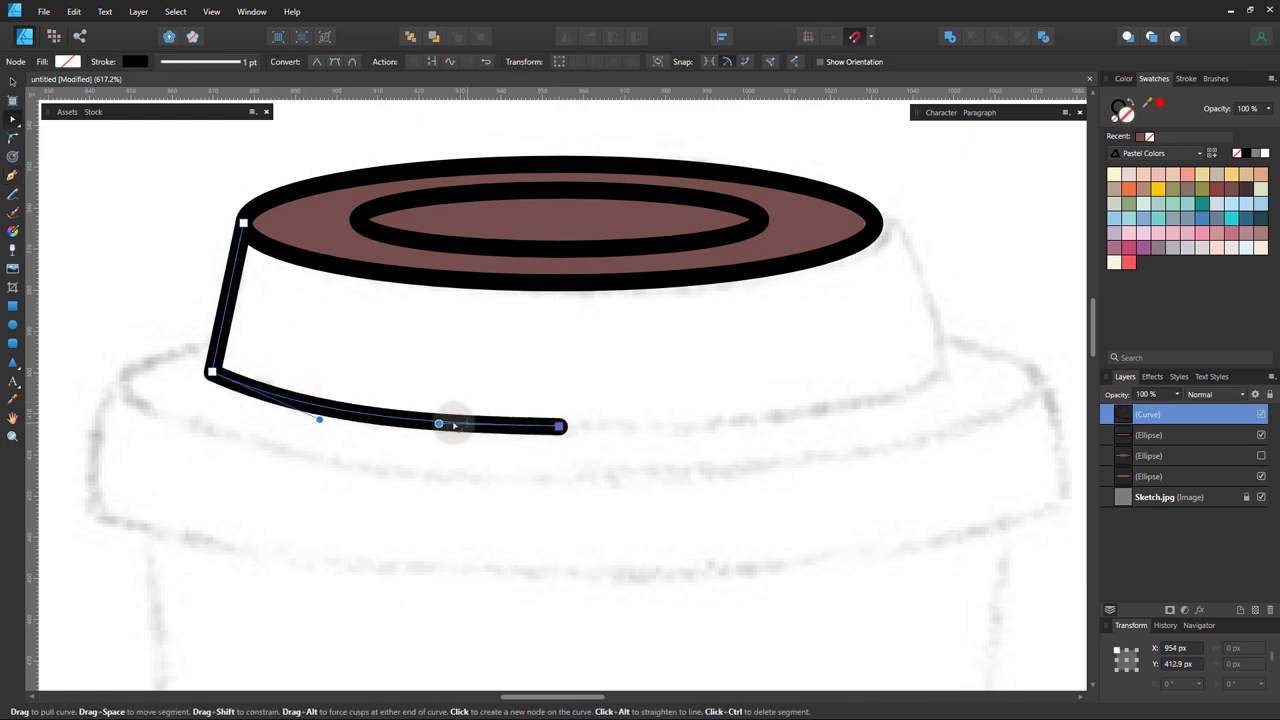
{"action": "left_click_drag", "start_coordinate": [438, 424], "coordinate": [439, 431]}
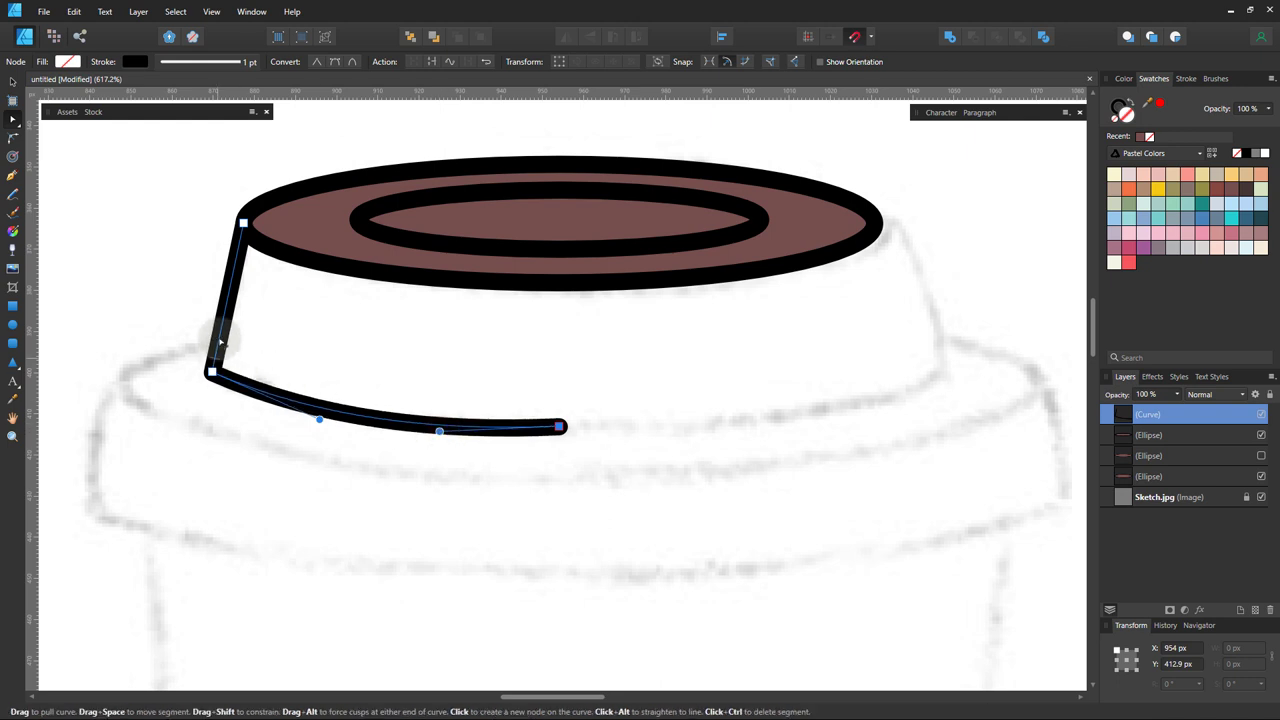
{"action": "left_click_drag", "start_coordinate": [224, 327], "coordinate": [214, 326]}
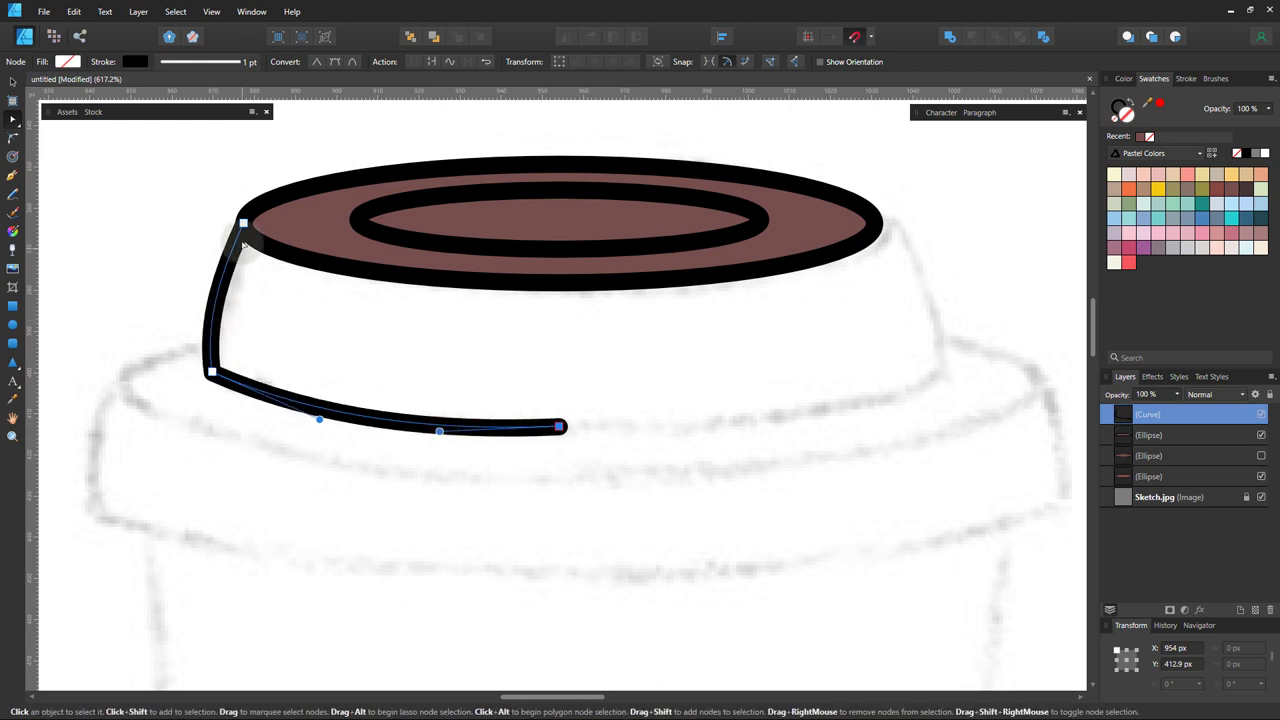
{"action": "left_click", "coordinate": [13, 137]}
{"action": "left_click_drag", "start_coordinate": [237, 363], "coordinate": [260, 353]}
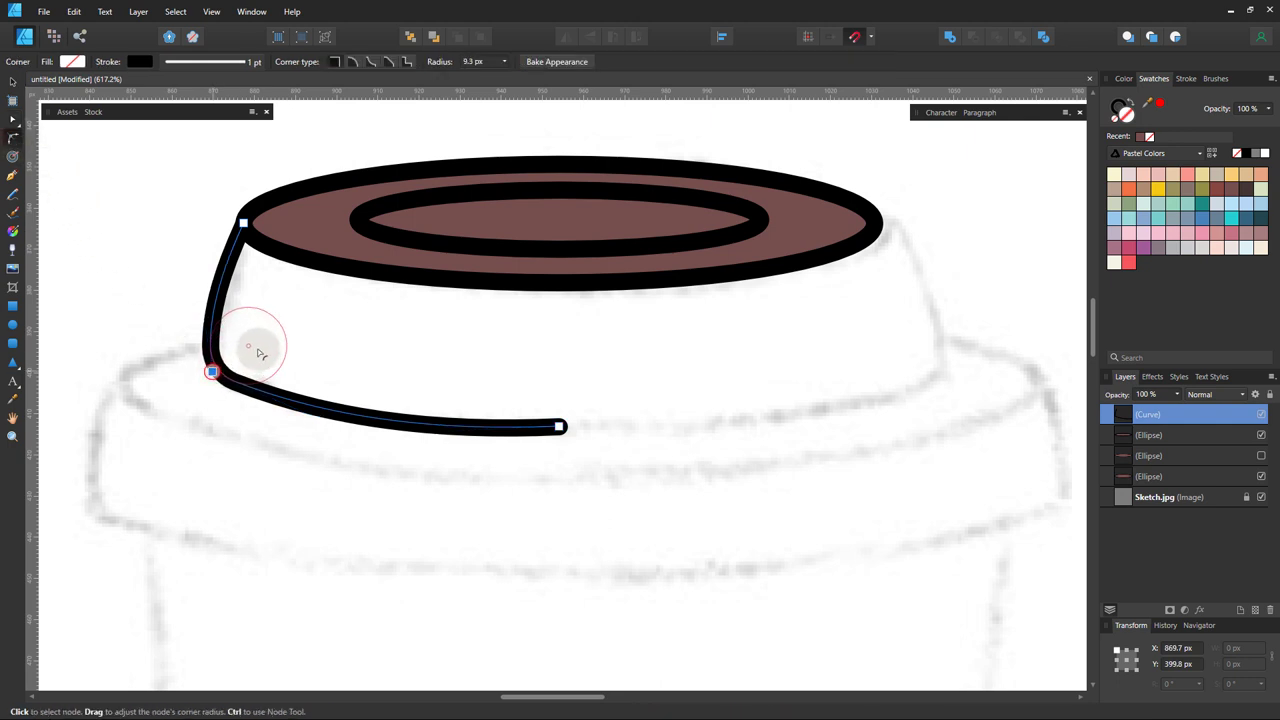
{"action": "key", "text": "ctrl"}
- Clone the left curve, flip it horizontally, and align it to the rim's right edge
{"action": "key", "text": "v"}
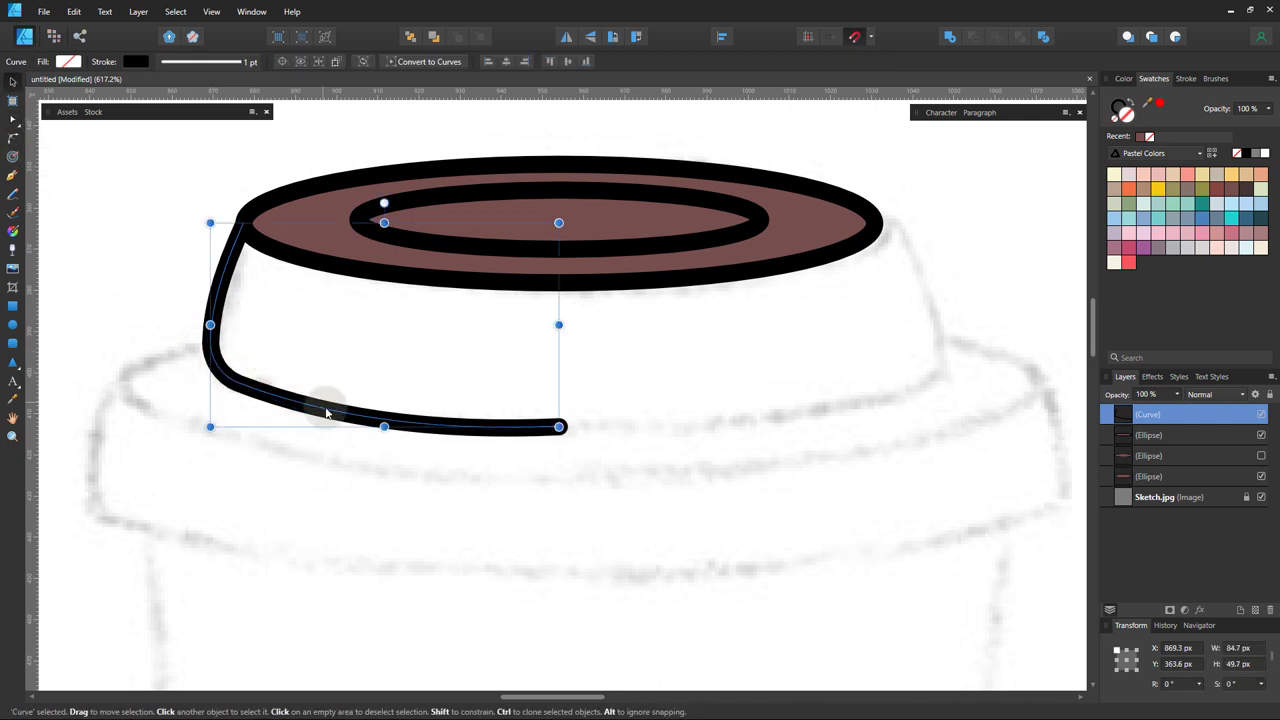
{"action": "left_click_drag", "start_coordinate": [345, 415], "coordinate": [514, 423]}
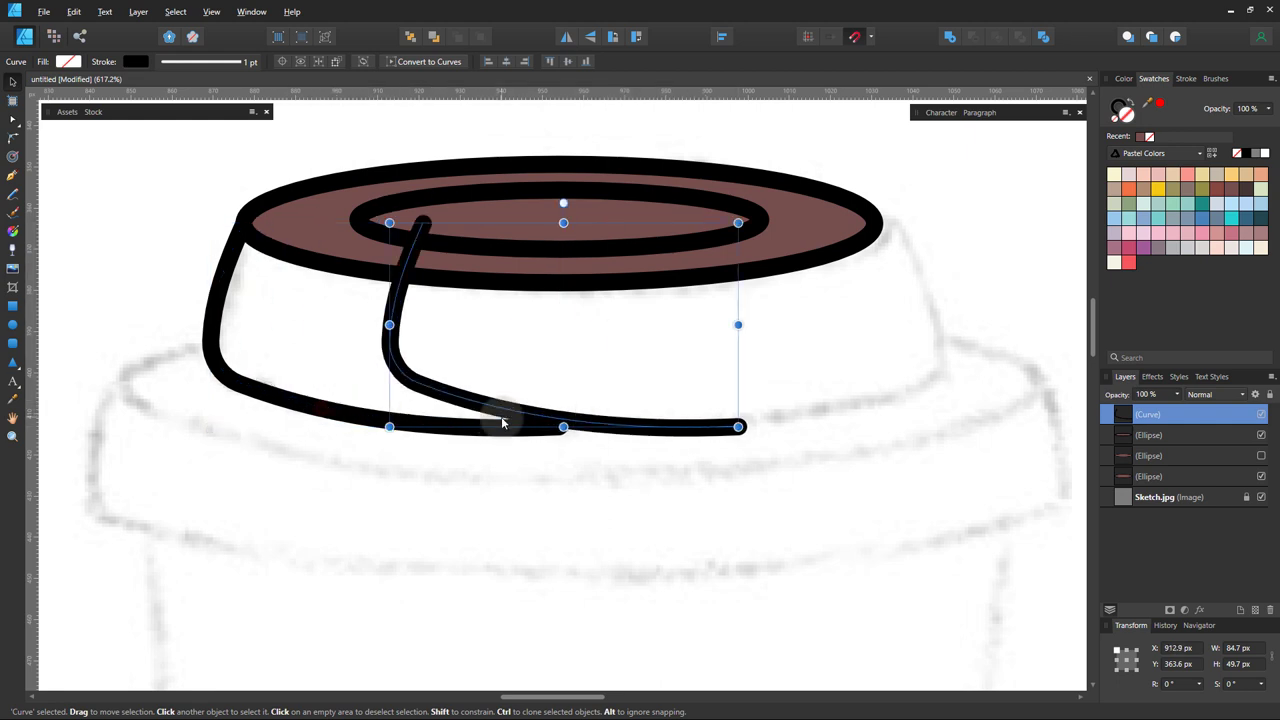
{"action": "left_click", "coordinate": [566, 37]}
{"action": "left_click_drag", "start_coordinate": [637, 406], "coordinate": [815, 407]}
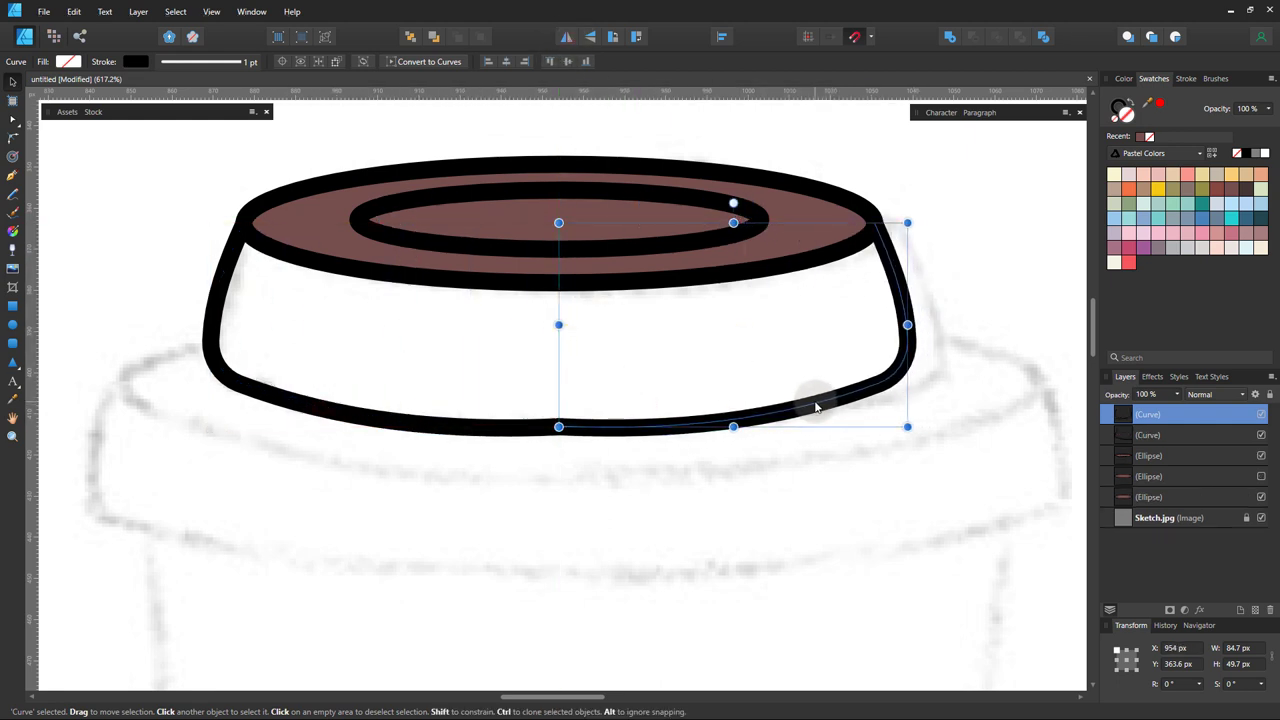
{"action": "left_click", "coordinate": [539, 432], "text": "shift"}
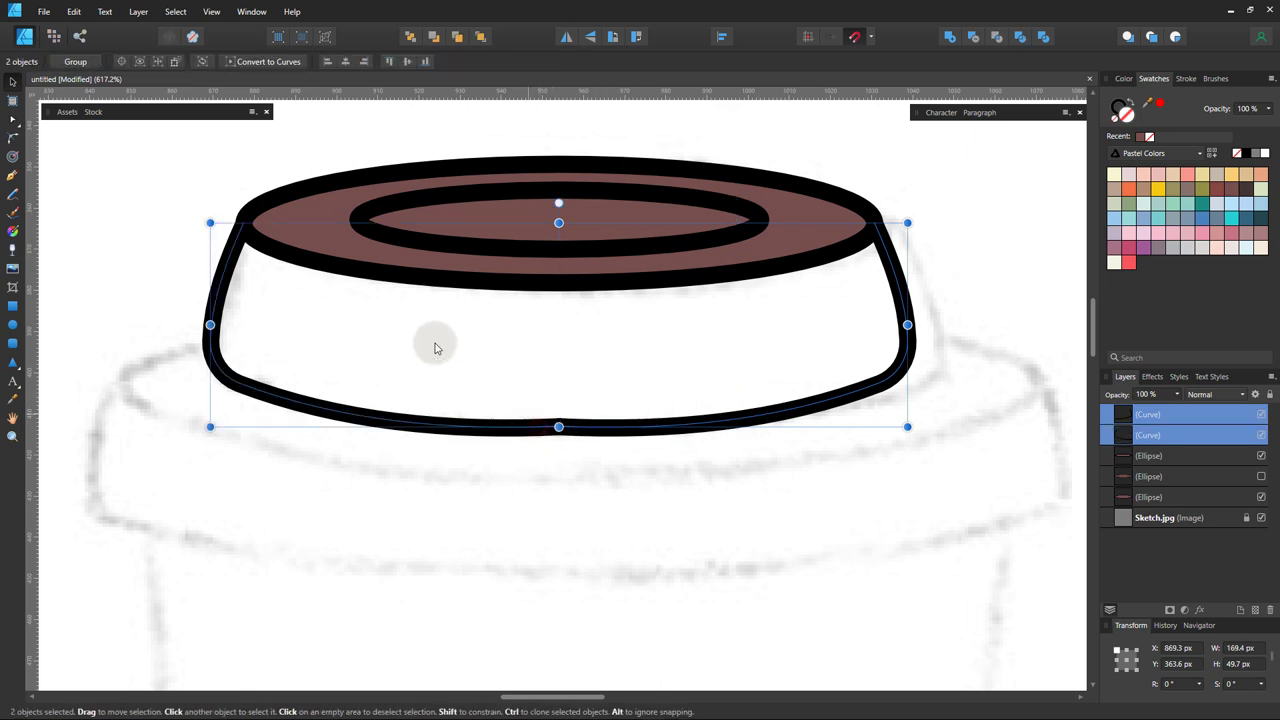
- Join the two side curves and close them into one path
{"action": "key", "text": "a"}
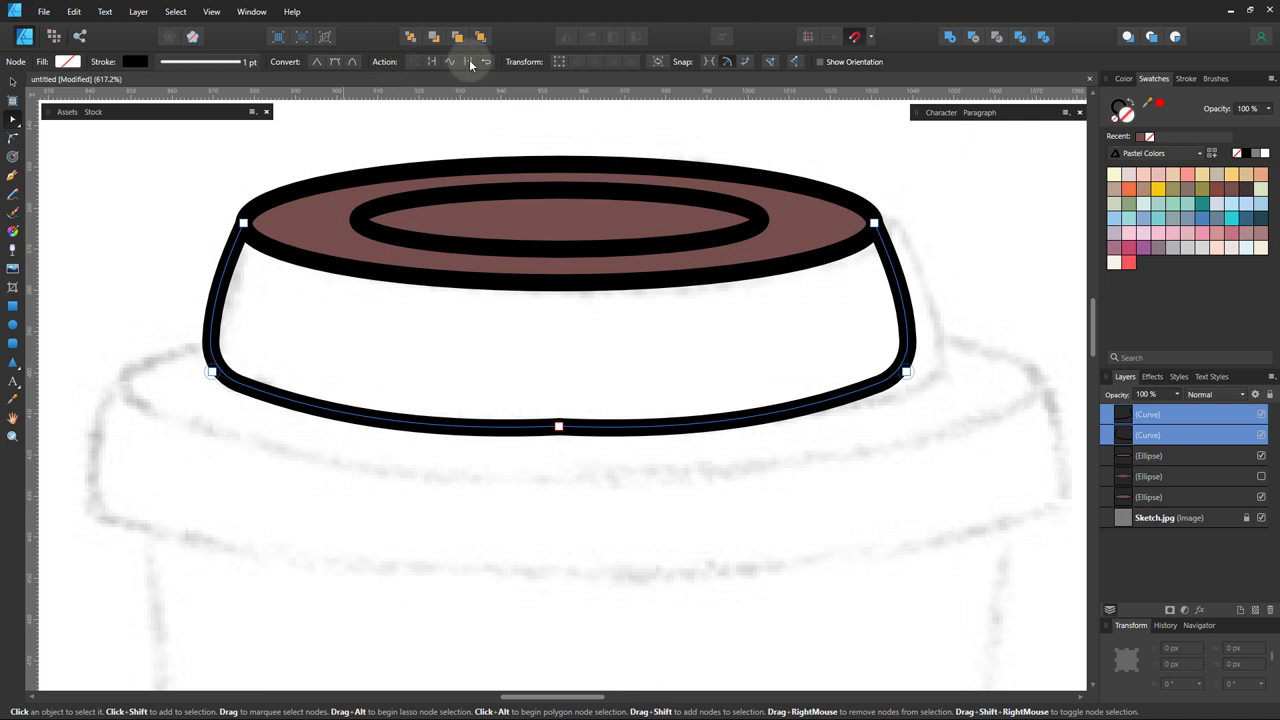
{"action": "left_click", "coordinate": [471, 63]}
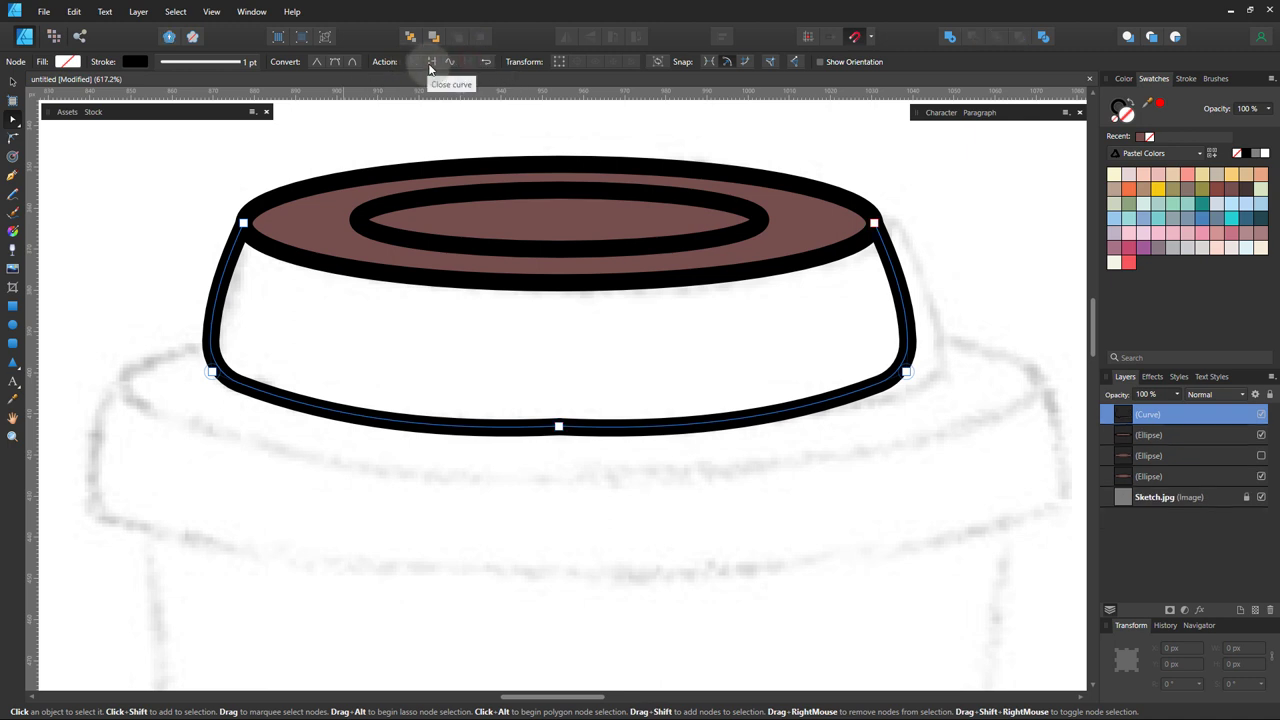
{"action": "left_click", "coordinate": [431, 64]}
- Fill the lid body brown and send it behind the rim and inner ring ellipses
{"action": "left_click", "coordinate": [13, 81]}
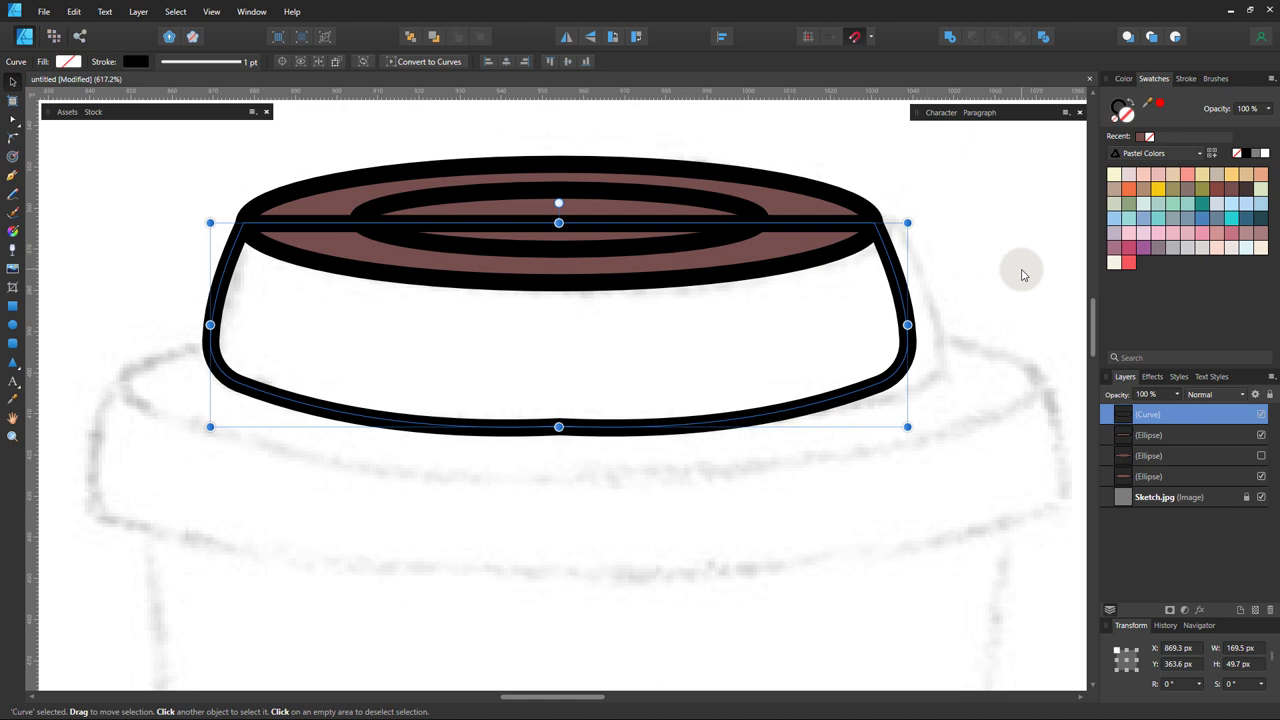
{"action": "left_click", "coordinate": [1226, 198]}
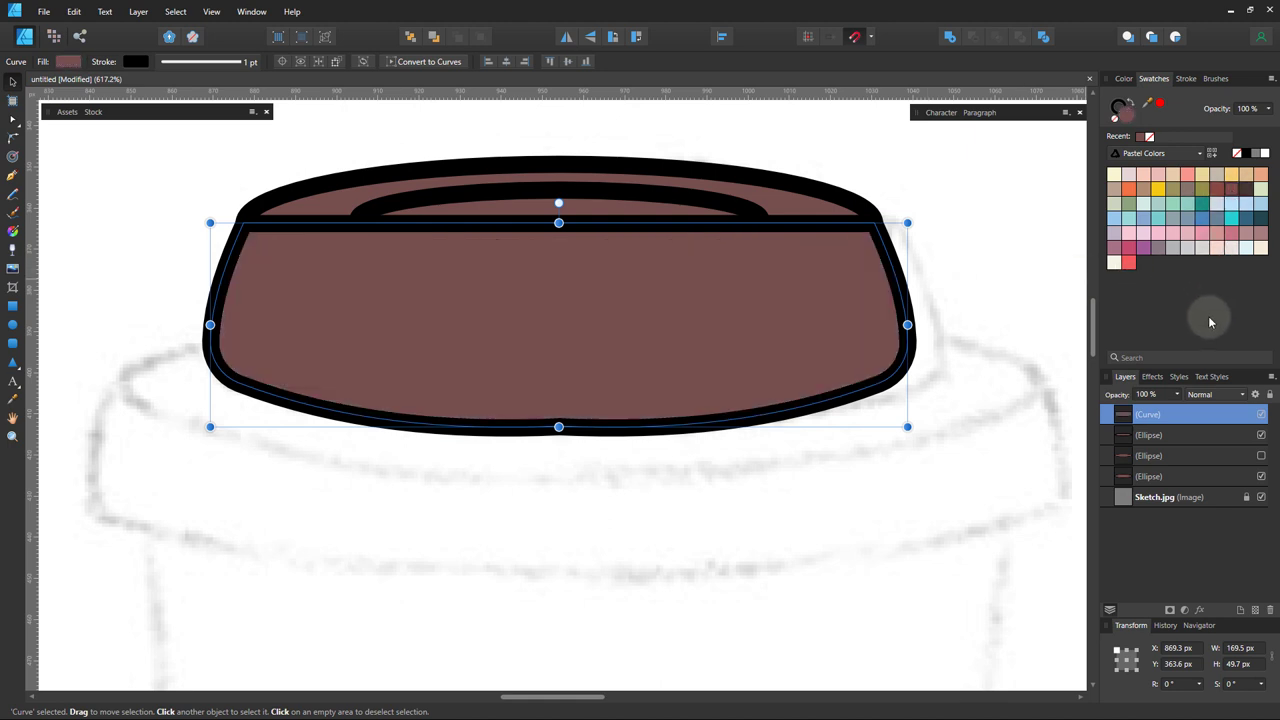
{"action": "key", "text": "ctrl+bracketleft"}
{"action": "key", "text": "ctrl+bracketleft"}
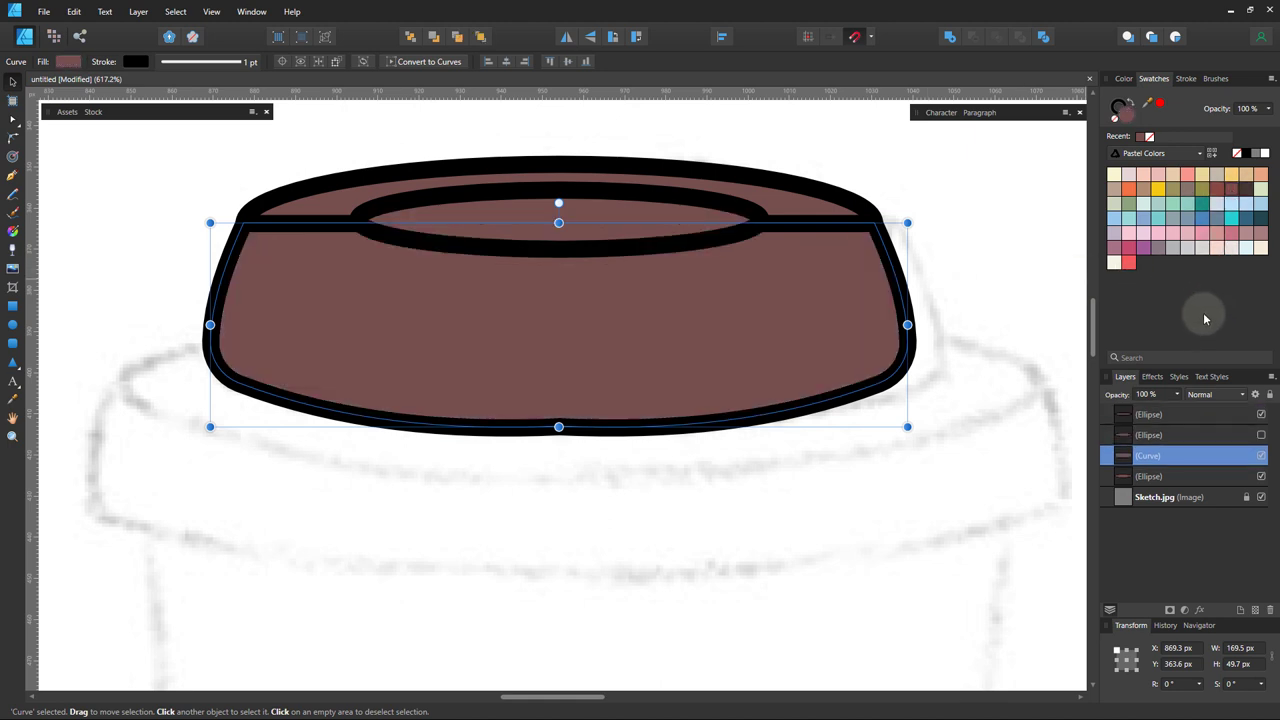
{"action": "key", "text": "ctrl+bracketleft"}
{"action": "left_click", "coordinate": [940, 301]}
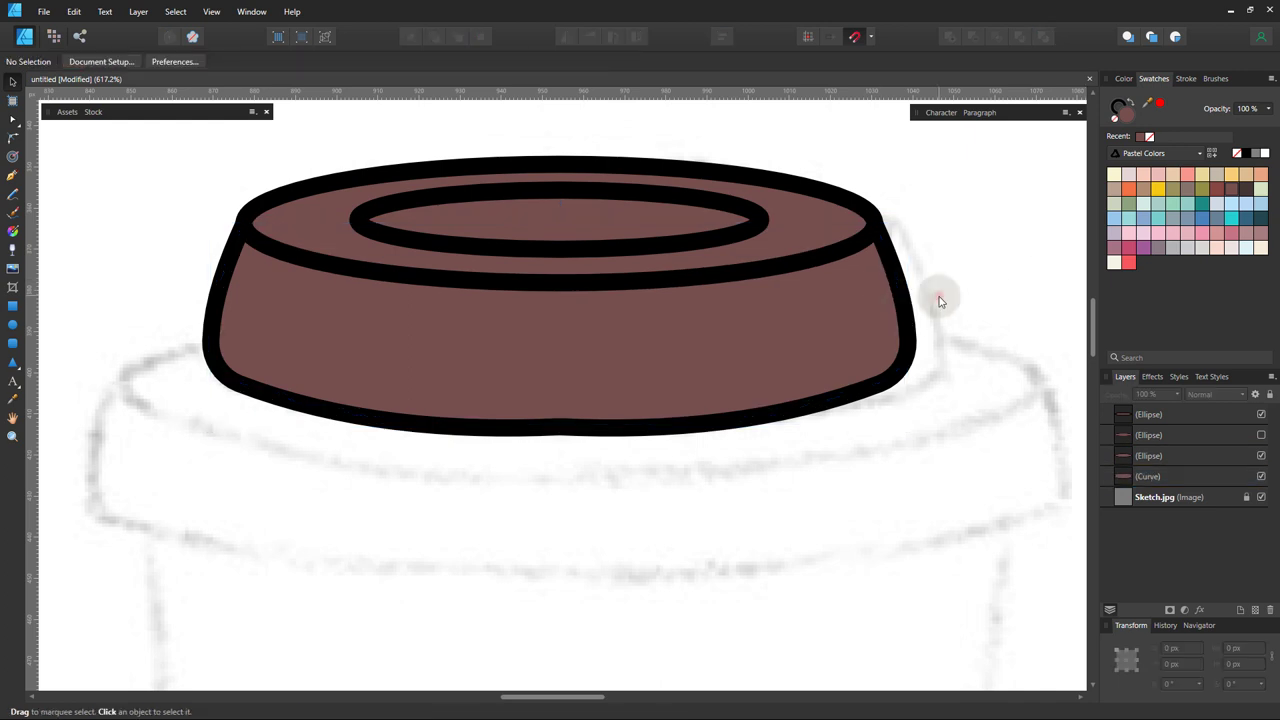
{"action": "left_click", "coordinate": [560, 428]}
- Raise the lid body's bottom-left, bottom-right and middle nodes into an even arc
{"action": "key", "text": "a"}
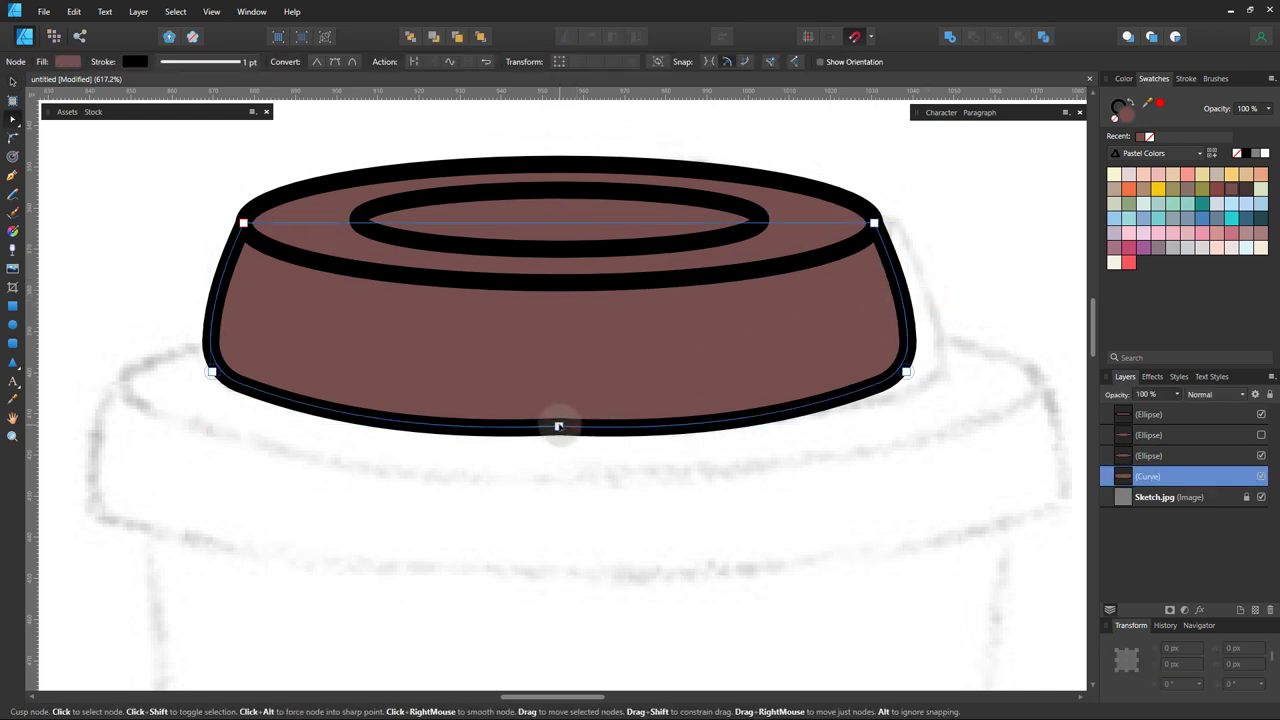
{"action": "left_click_drag", "start_coordinate": [438, 432], "coordinate": [436, 420]}
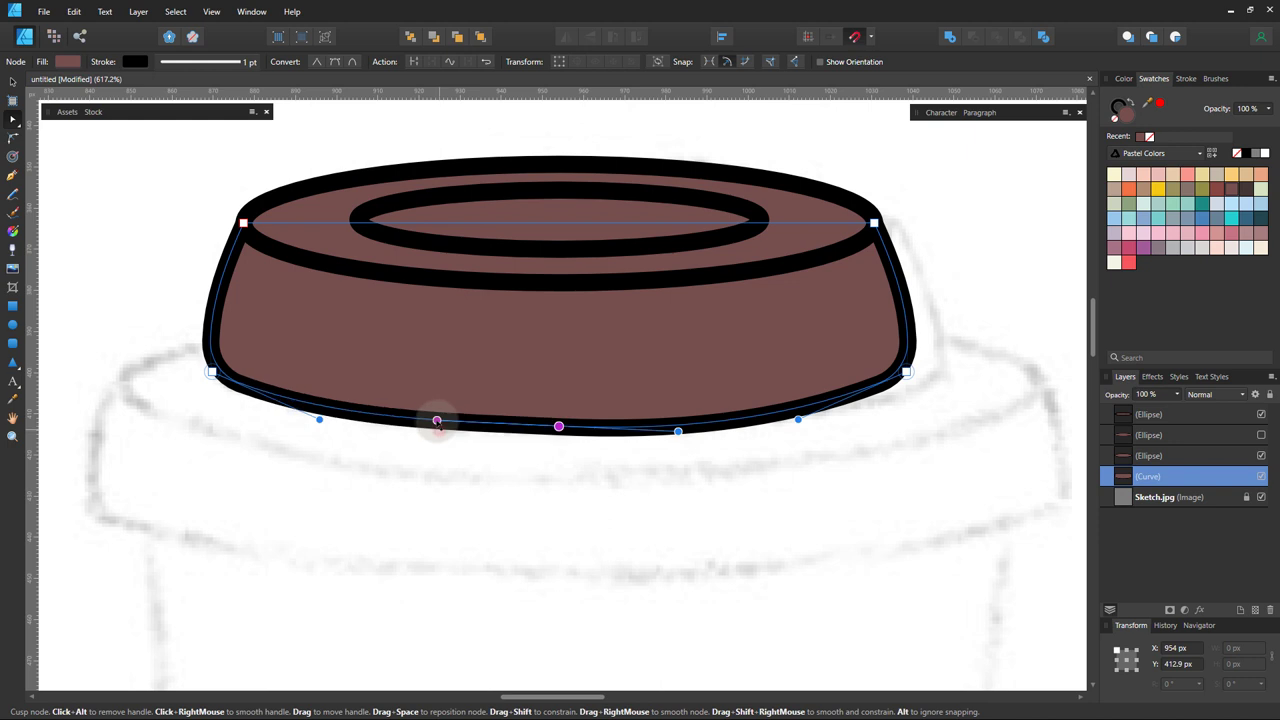
{"action": "left_click_drag", "start_coordinate": [678, 432], "coordinate": [680, 425]}
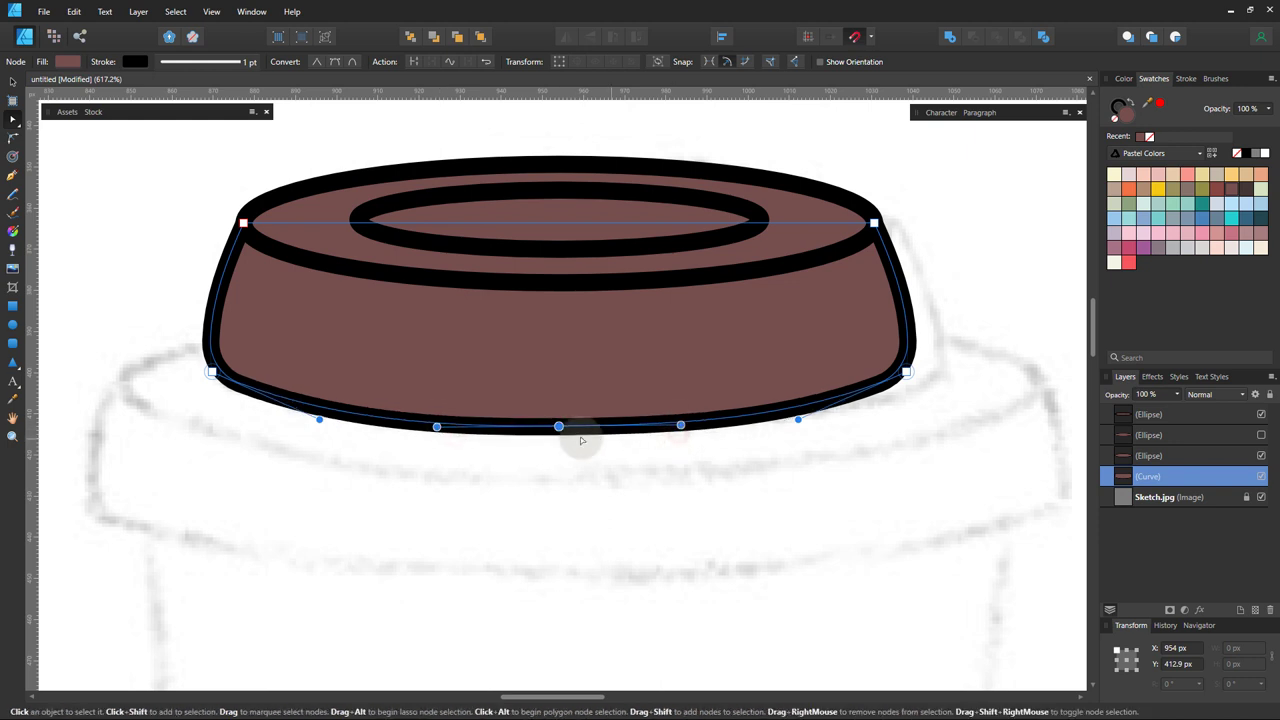
{"action": "left_click_drag", "start_coordinate": [558, 427], "coordinate": [560, 430]}
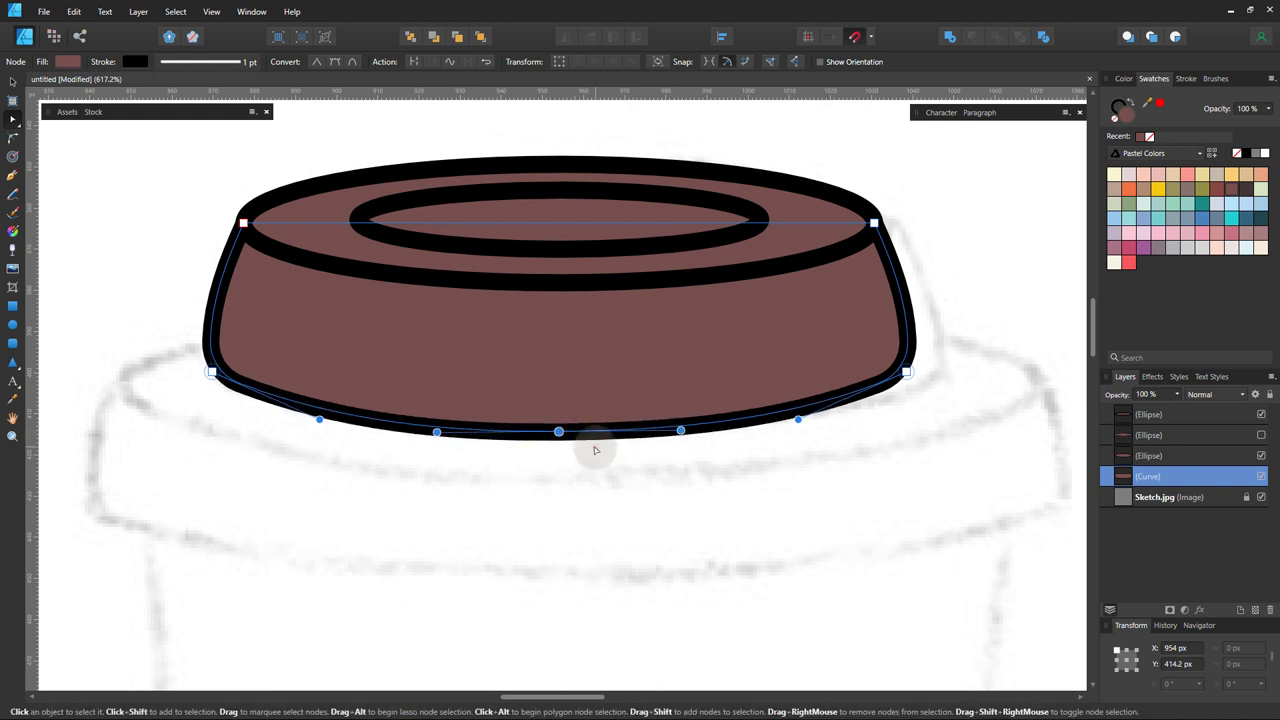
{"action": "left_click", "coordinate": [595, 448]}
{"action": "key", "text": "z"}
{"action": "left_click_drag", "start_coordinate": [760, 422], "coordinate": [440, 327]}
{"action": "scroll", "coordinate": [431, 340], "scroll_direction": "right", "scroll_amount": 3}
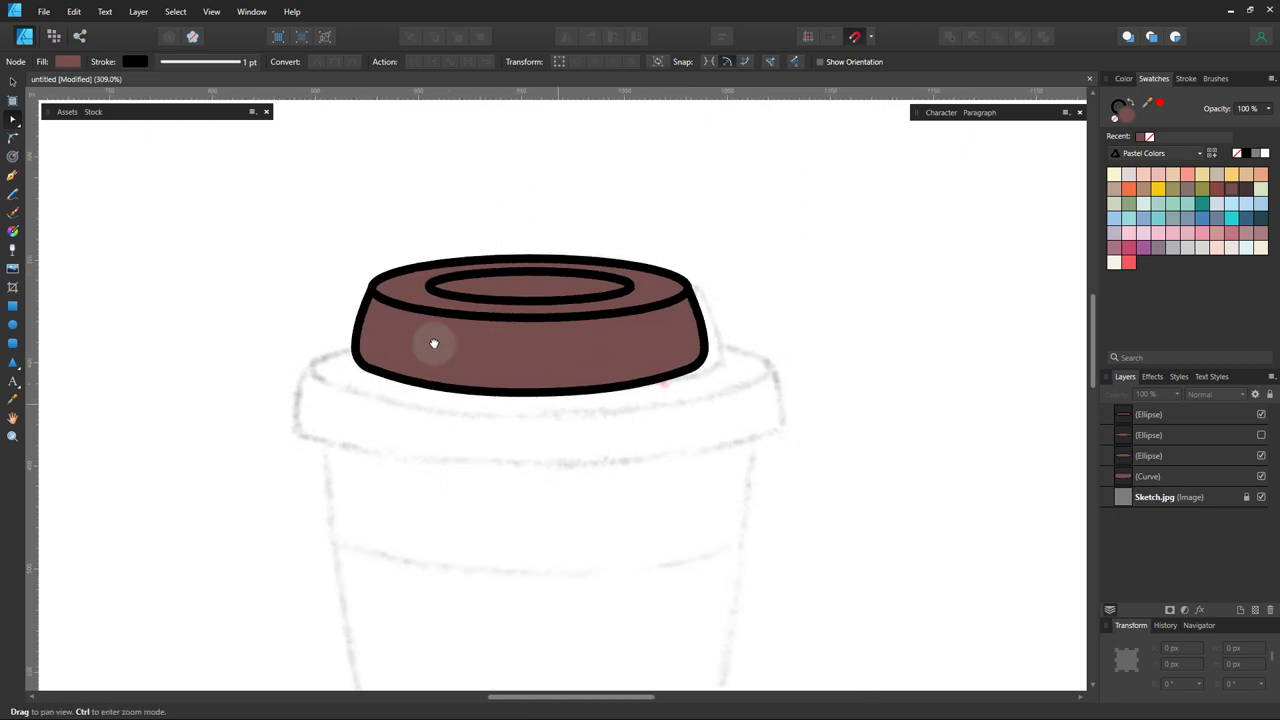
{"action": "scroll", "coordinate": [420, 343], "scroll_direction": "right", "scroll_amount": 2}
{"action": "scroll", "coordinate": [420, 343], "scroll_direction": "up", "scroll_amount": 3}
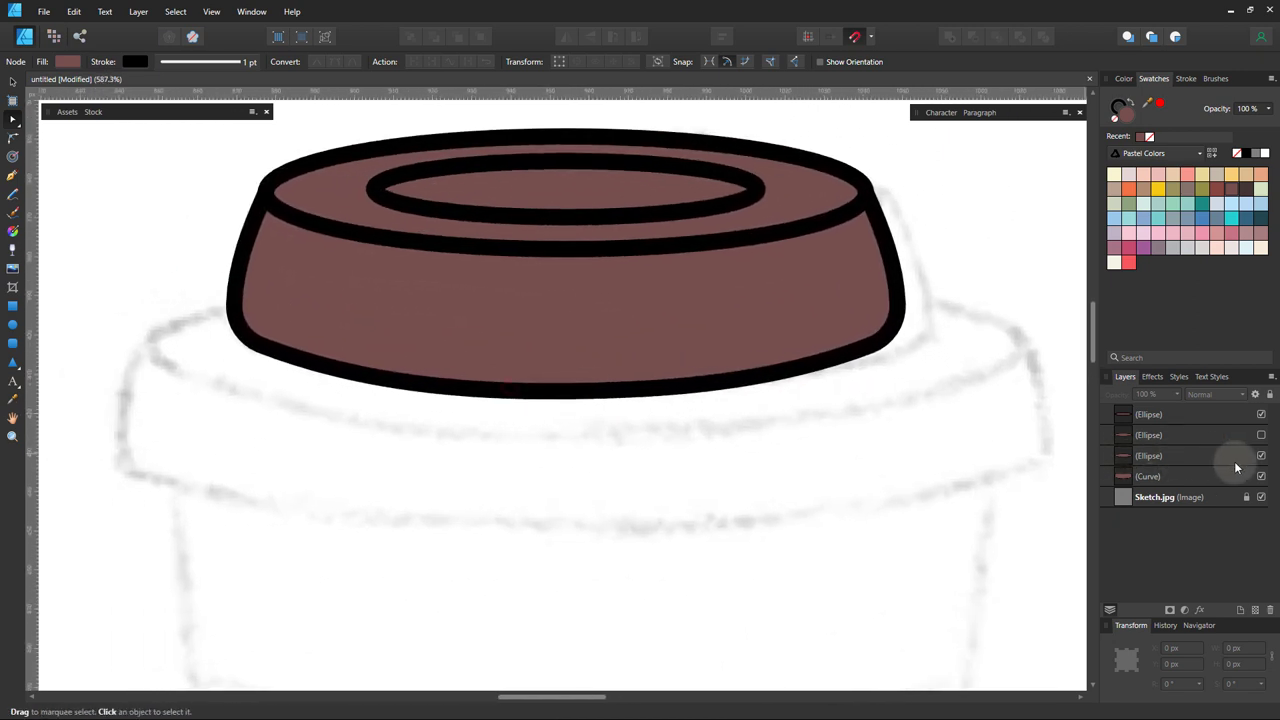
- Unhide the brim ellipse and move it behind the lid body in the layer stack
{"action": "left_click", "coordinate": [1260, 435]}
{"action": "left_click", "coordinate": [1189, 441]}
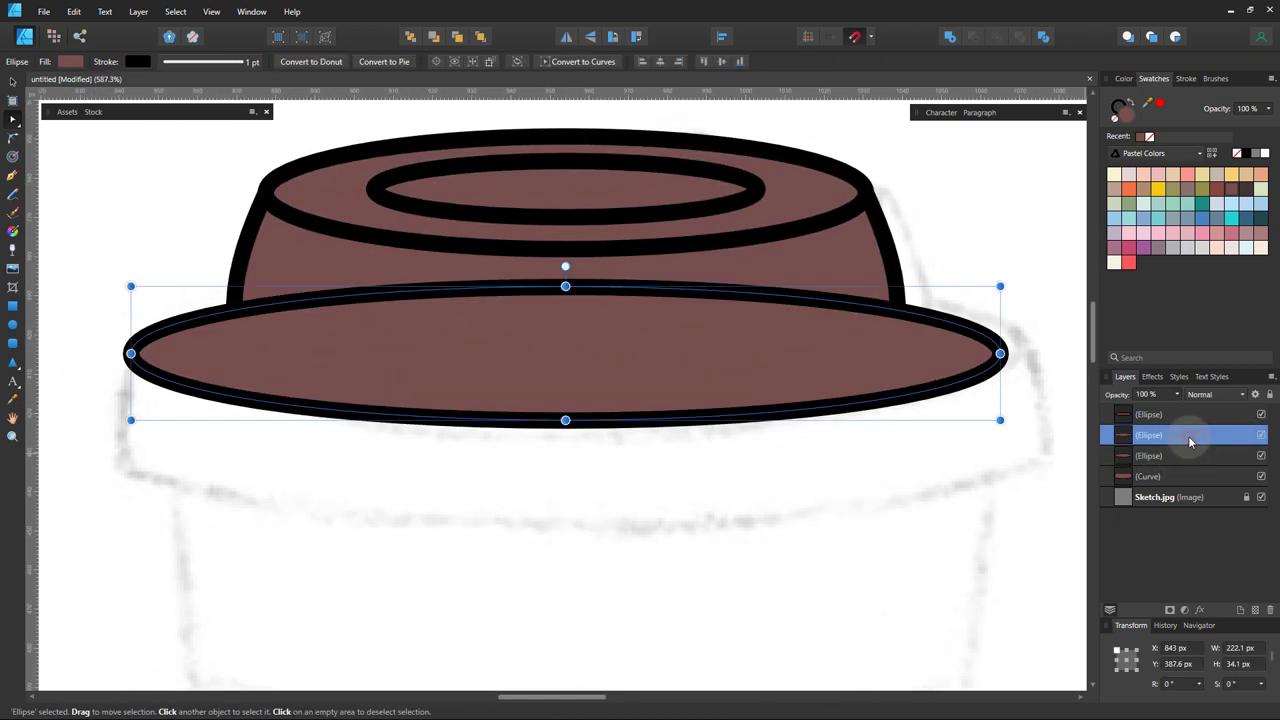
{"action": "left_click_drag", "start_coordinate": [1189, 434], "coordinate": [1189, 478]}
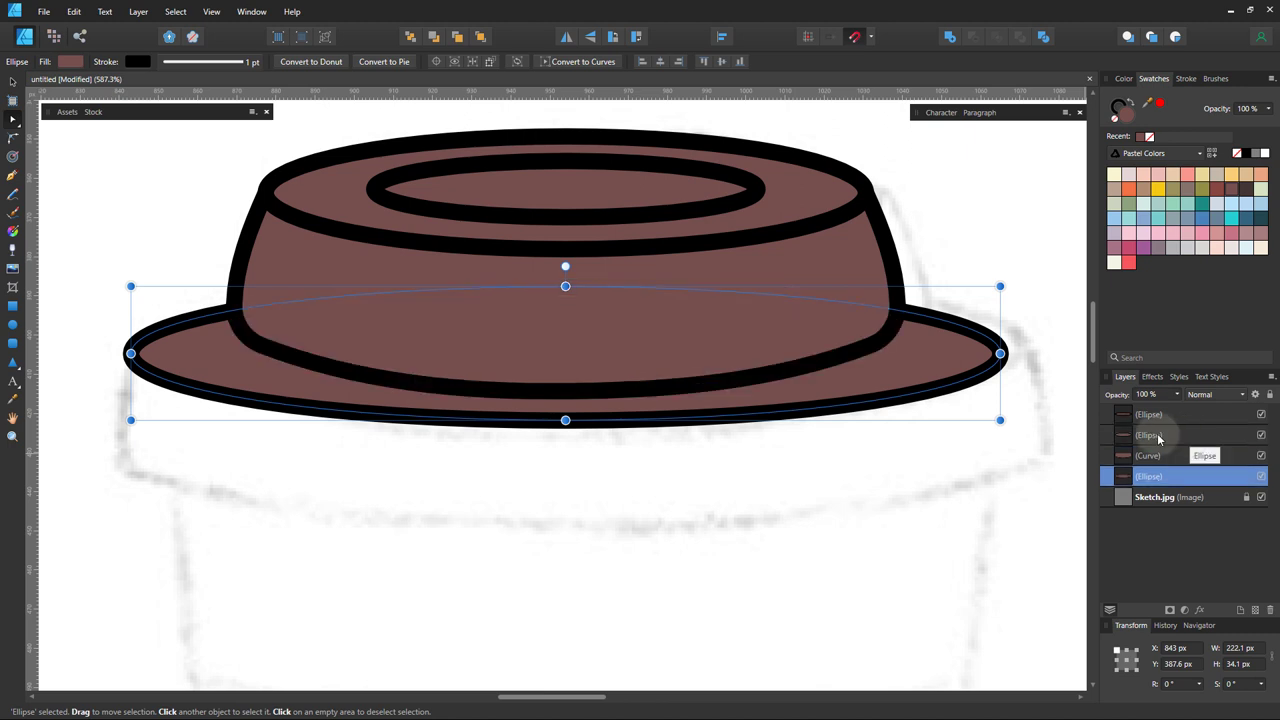
- Clone the lid body downward, shorten and widen it to match the brim, then send it back
{"action": "double_click", "coordinate": [557, 386]}
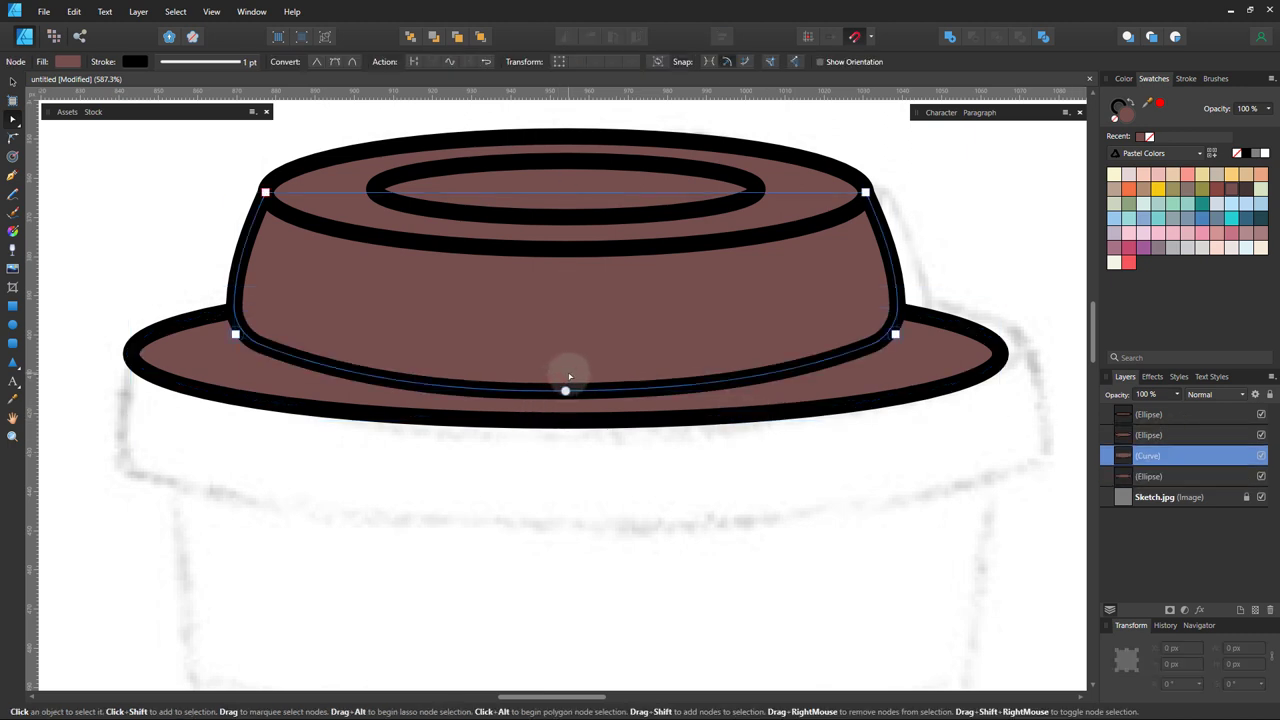
{"action": "key", "text": "v"}
{"action": "left_click_drag", "start_coordinate": [587, 375], "coordinate": [583, 506]}
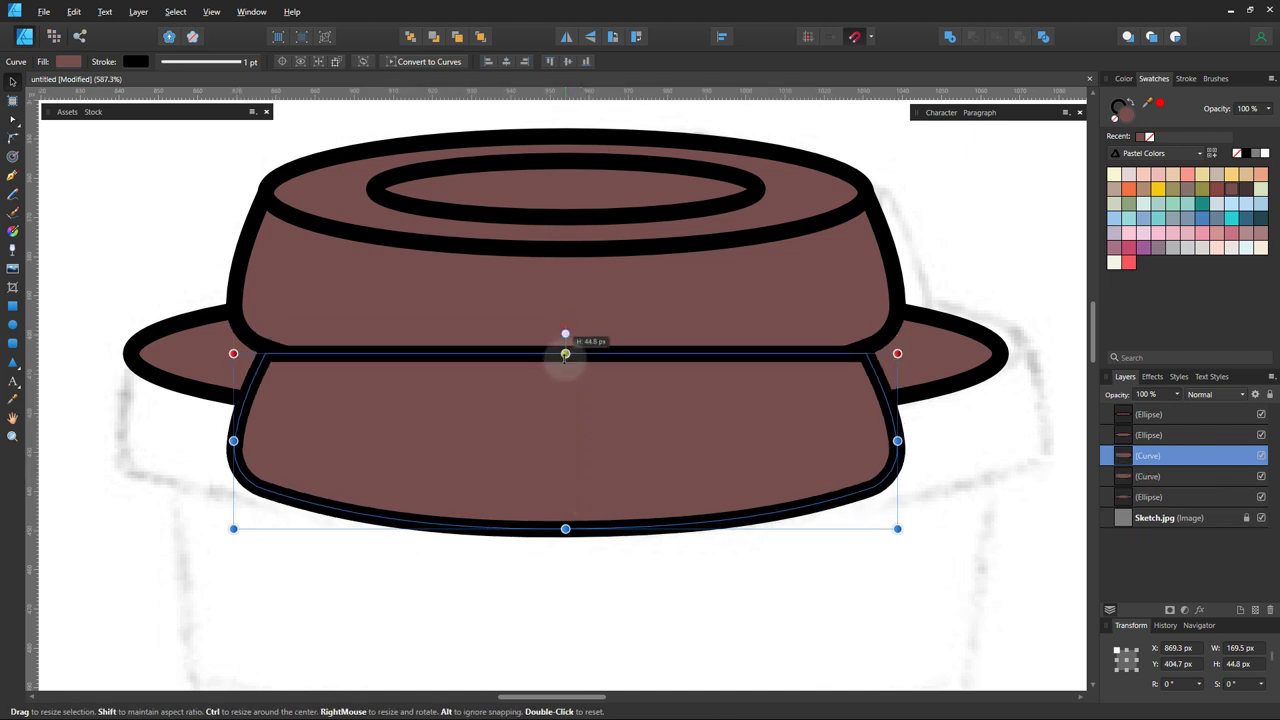
{"action": "left_click_drag", "start_coordinate": [565, 330], "coordinate": [565, 363]}
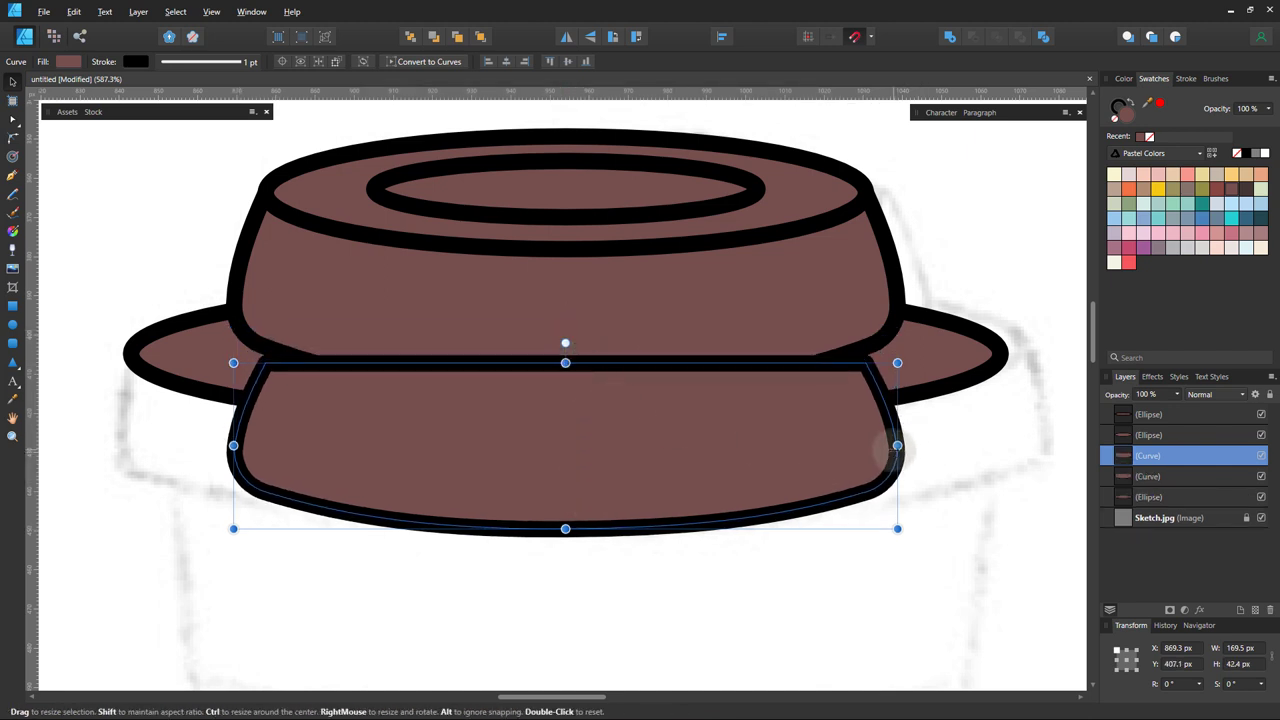
{"action": "left_click_drag", "start_coordinate": [926, 451], "coordinate": [1052, 446]}
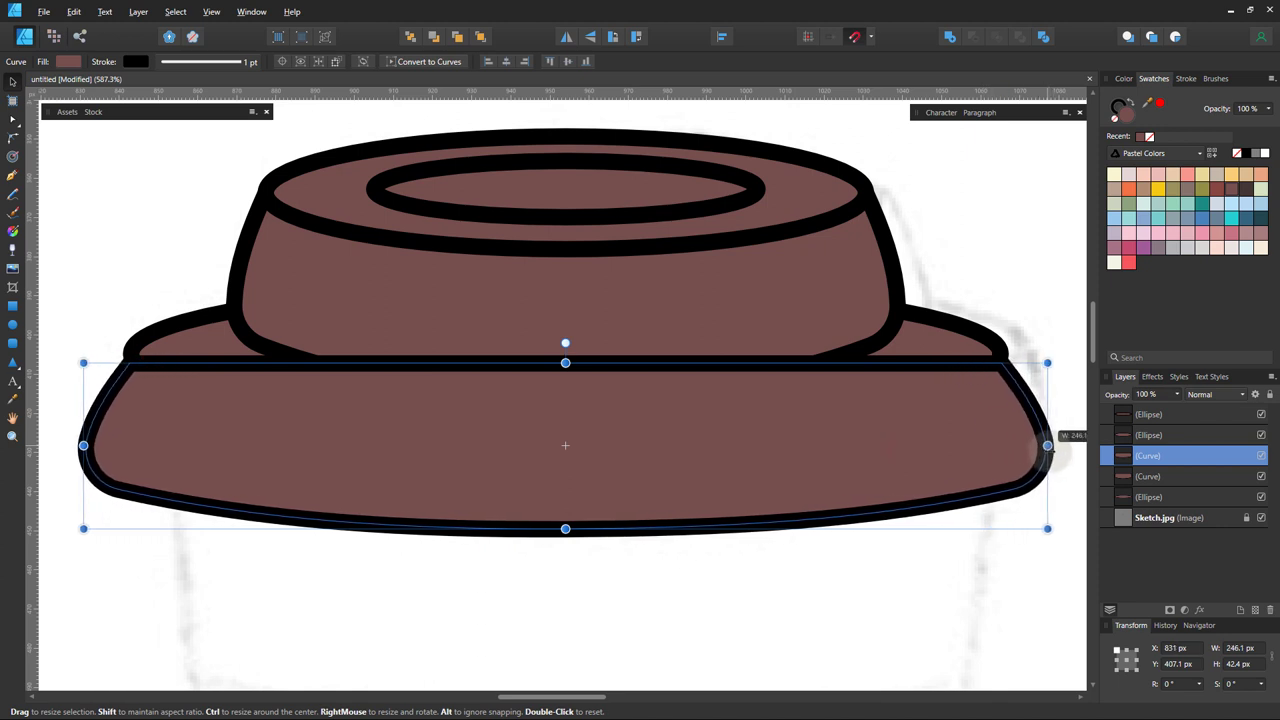
{"action": "left_click_drag", "start_coordinate": [1050, 445], "coordinate": [1047, 446]}
{"action": "scroll", "coordinate": [714, 423], "scroll_direction": "down", "scroll_amount": 3}
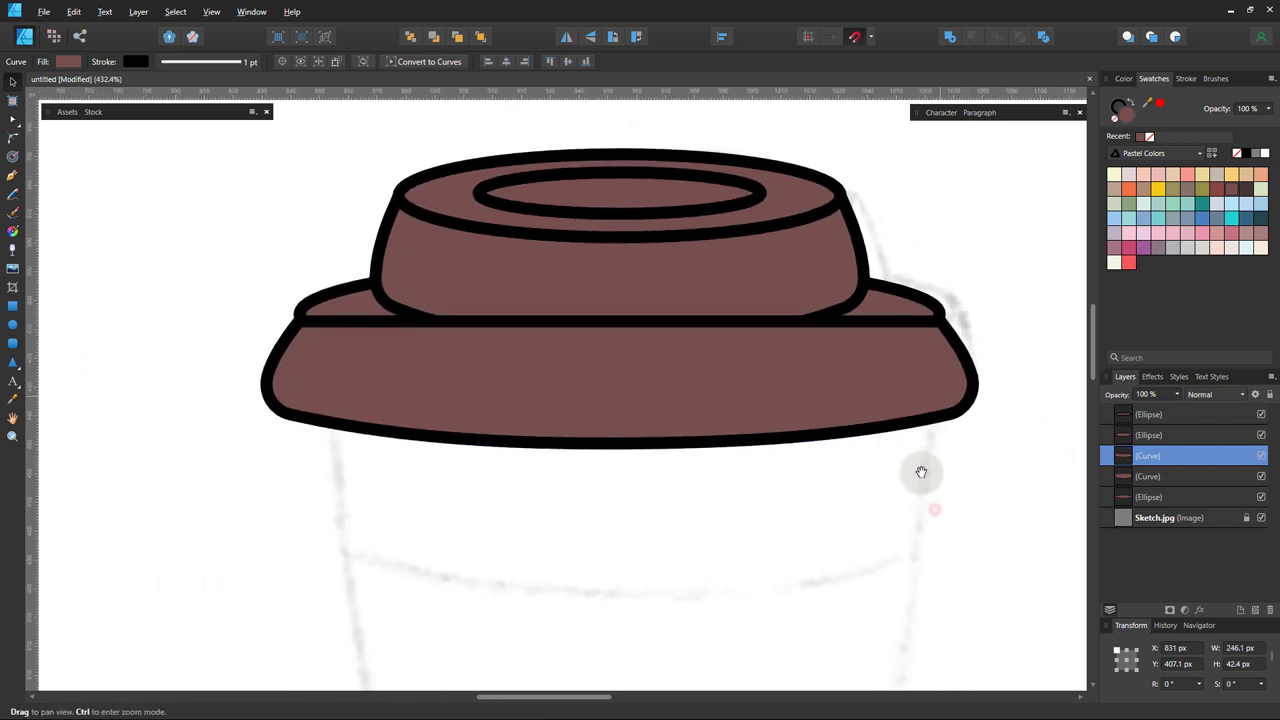
{"action": "key", "text": "ctrl+bracketleft"}
{"action": "key", "text": "ctrl+bracketleft"}
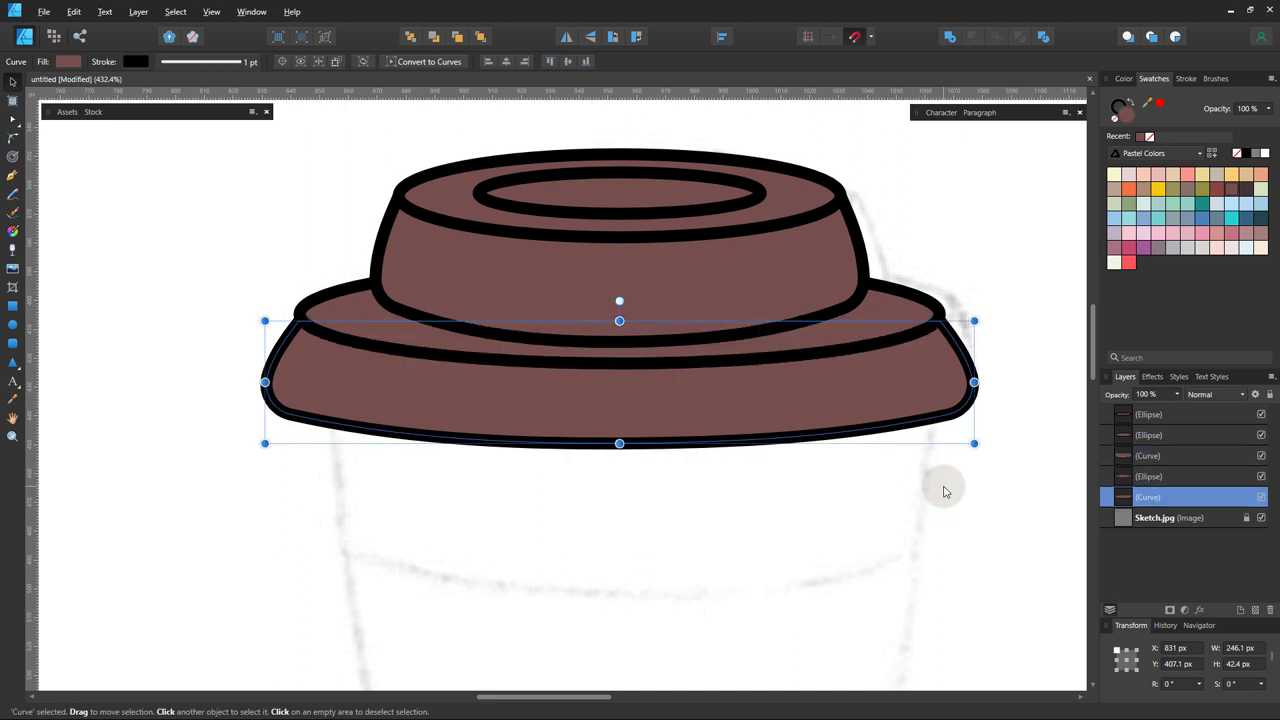
- Make the brim shape slightly taller, about 44.8 px, and fine-tune its width
{"action": "scroll", "coordinate": [840, 451], "scroll_direction": "up", "scroll_amount": 2}
{"action": "left_click_drag", "start_coordinate": [580, 449], "coordinate": [637, 465]}
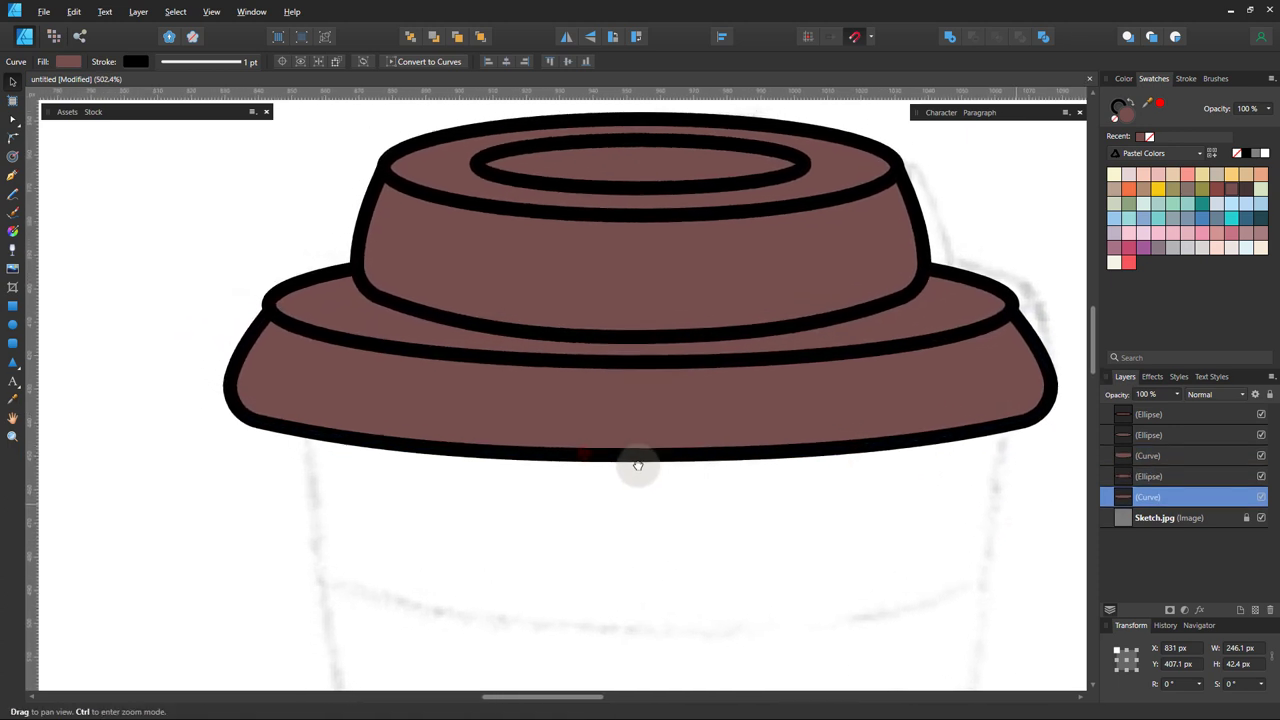
{"action": "scroll", "coordinate": [307, 331], "scroll_direction": "up", "scroll_amount": 3}
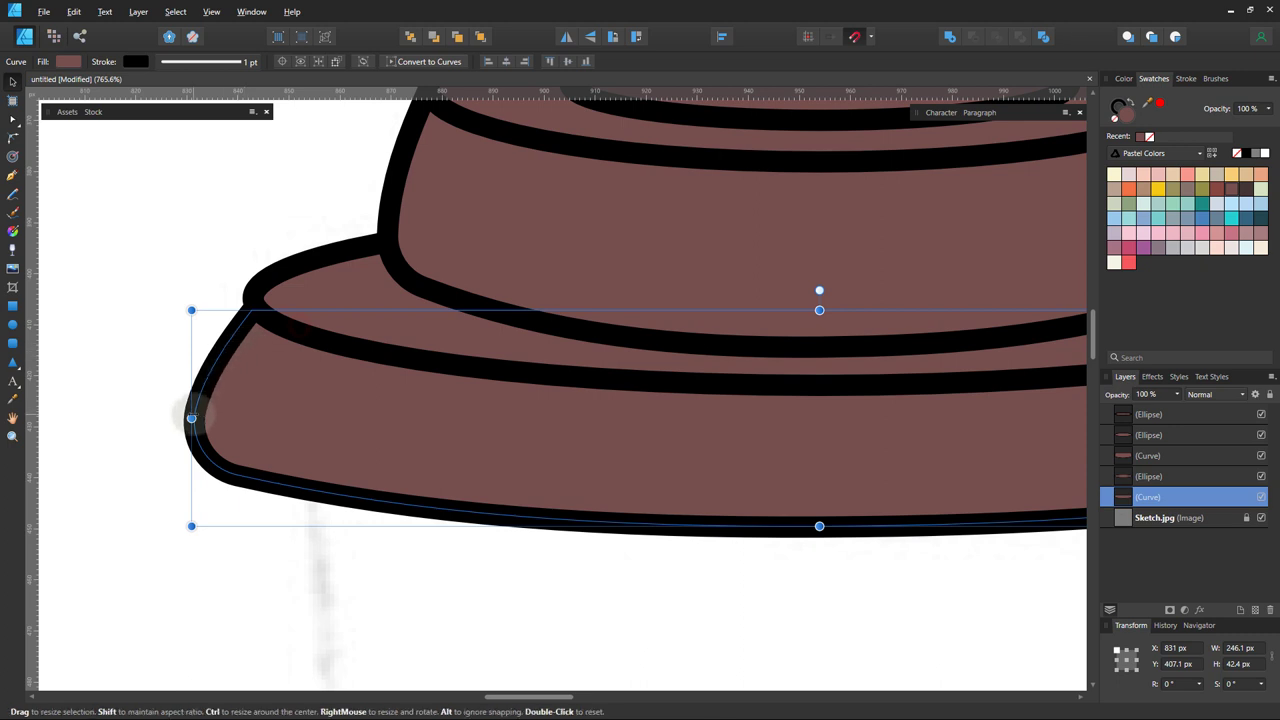
{"action": "left_click_drag", "start_coordinate": [181, 414], "coordinate": [180, 414]}
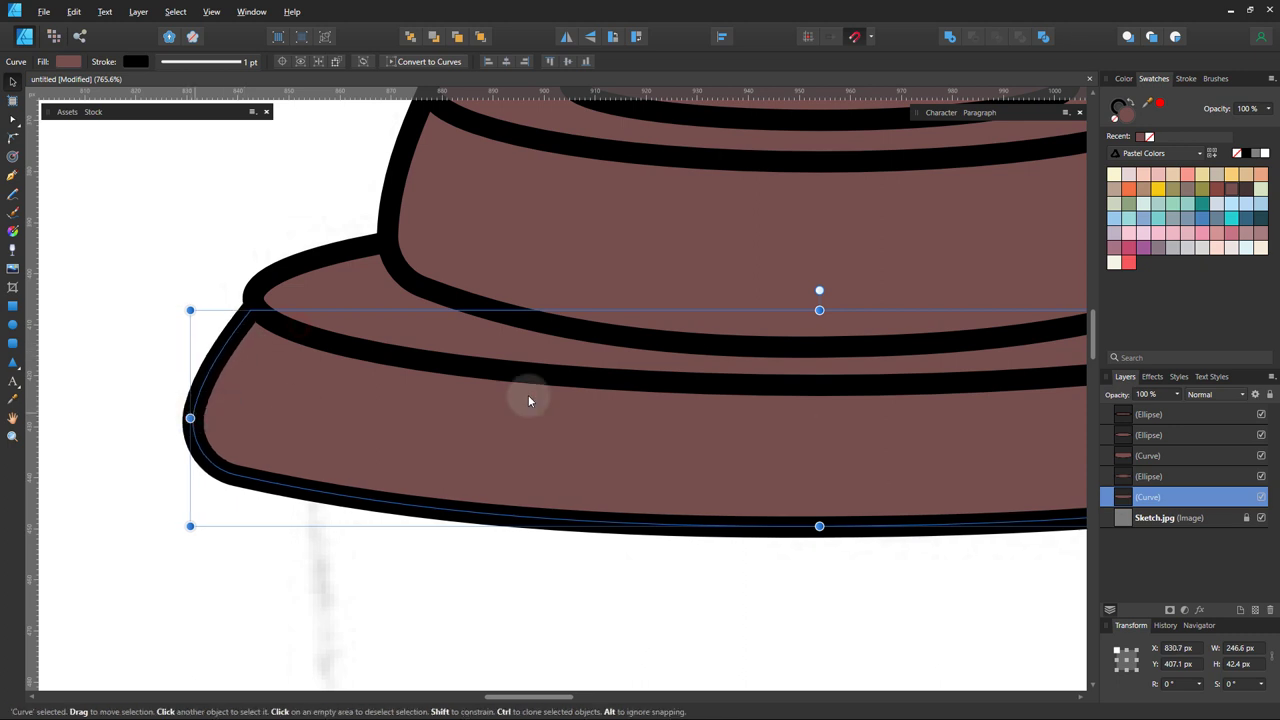
{"action": "left_click_drag", "start_coordinate": [819, 310], "coordinate": [819, 297]}
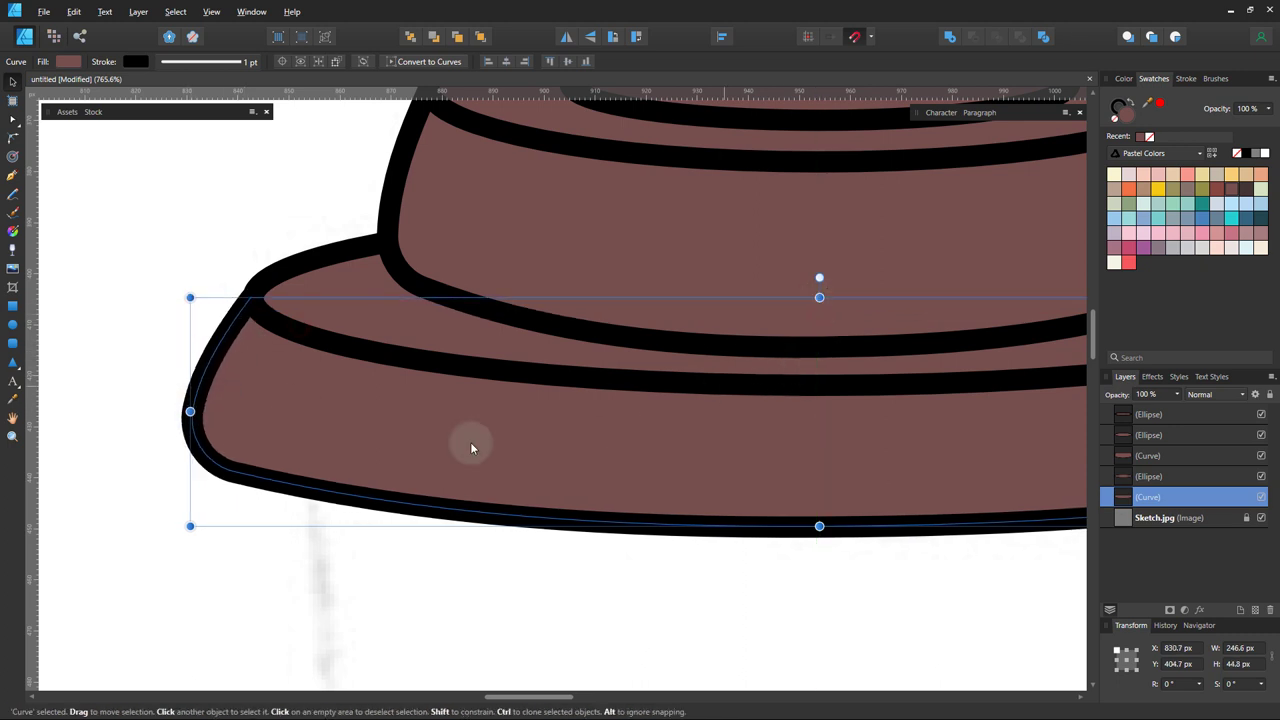
{"action": "left_click_drag", "start_coordinate": [190, 411], "coordinate": [191, 411]}
- Pull the brim's bottom-right corner node to reshape that corner
{"action": "key", "text": "a"}
{"action": "left_click", "coordinate": [193, 461]}
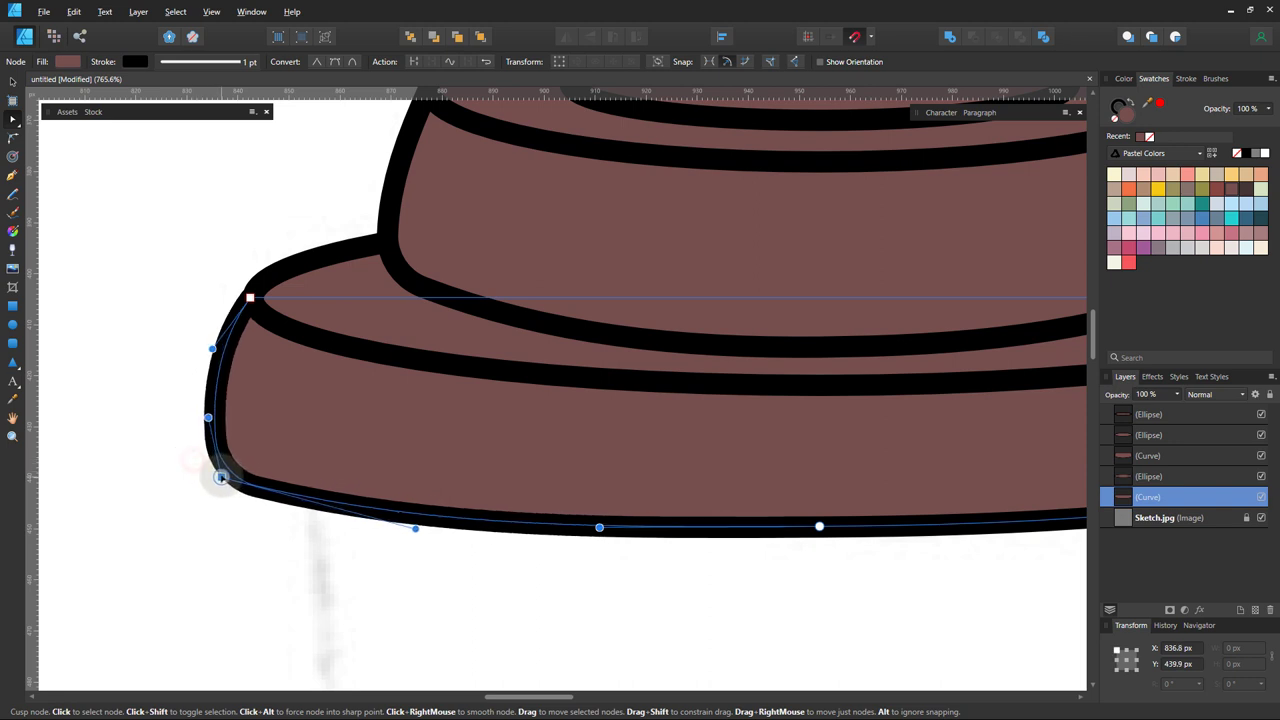
{"action": "left_click", "coordinate": [350, 432], "text": "alt"}
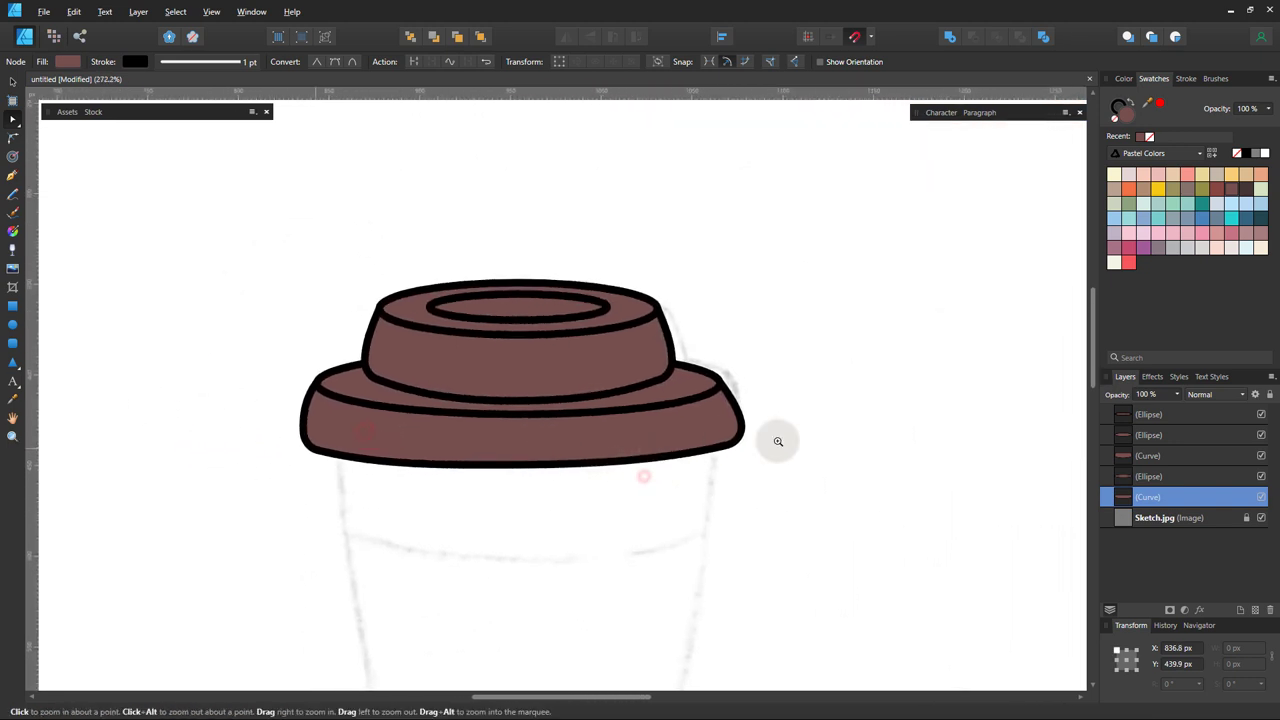
{"action": "left_click", "coordinate": [774, 437]}
{"action": "left_click", "coordinate": [772, 440]}
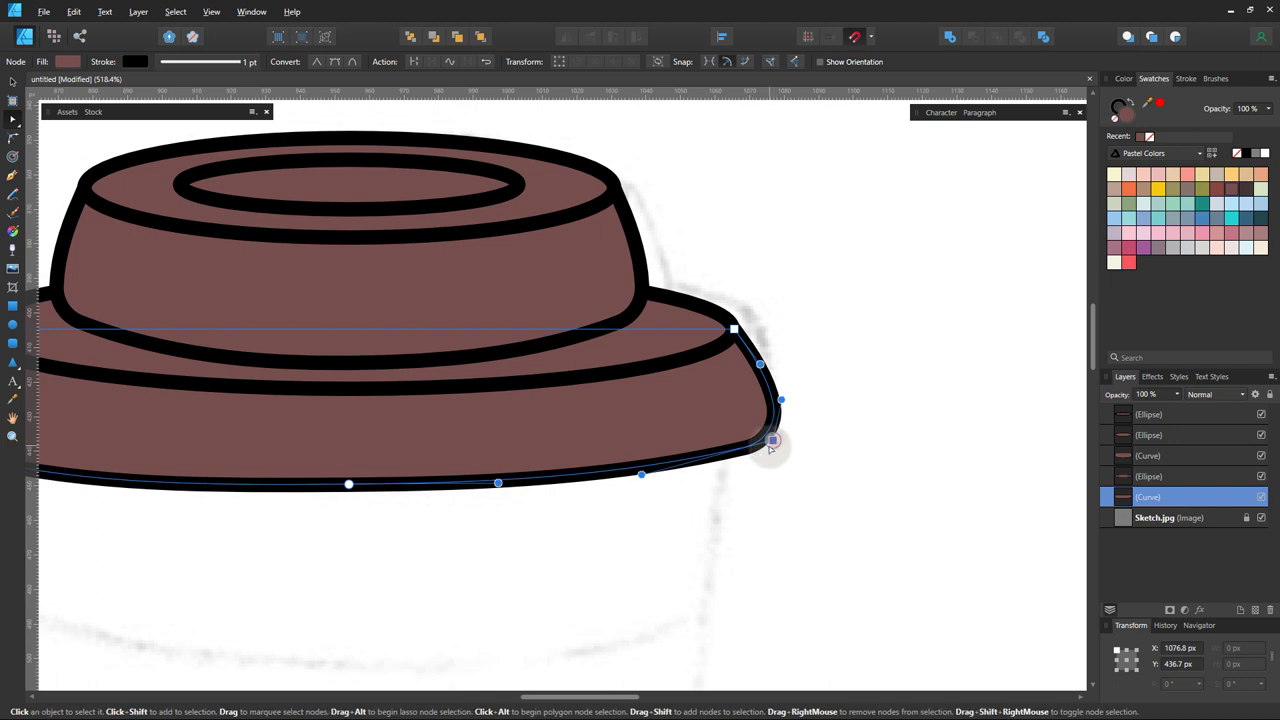
{"action": "left_click_drag", "start_coordinate": [772, 441], "coordinate": [763, 451]}
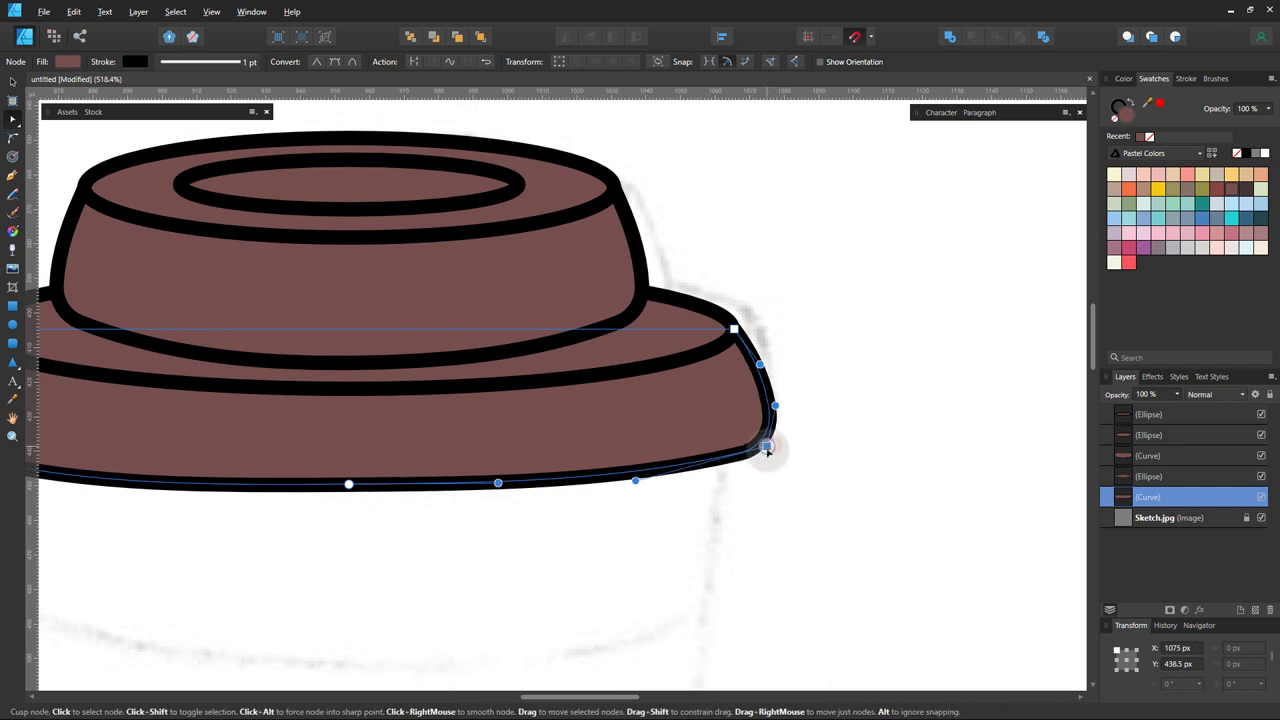
{"action": "left_click", "coordinate": [806, 463]}
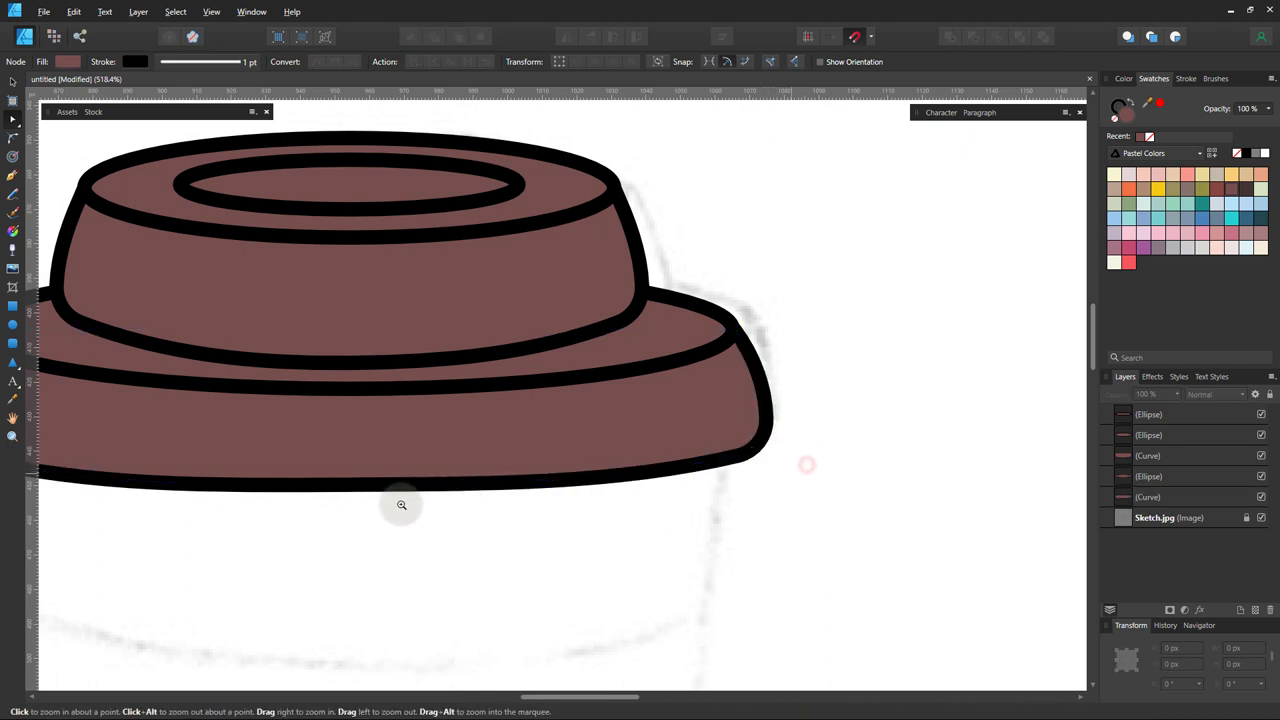
- Add a node at the centre of the brim's bottom edge
{"action": "left_click_drag", "start_coordinate": [305, 511], "coordinate": [564, 446]}
{"action": "left_click", "coordinate": [538, 424]}
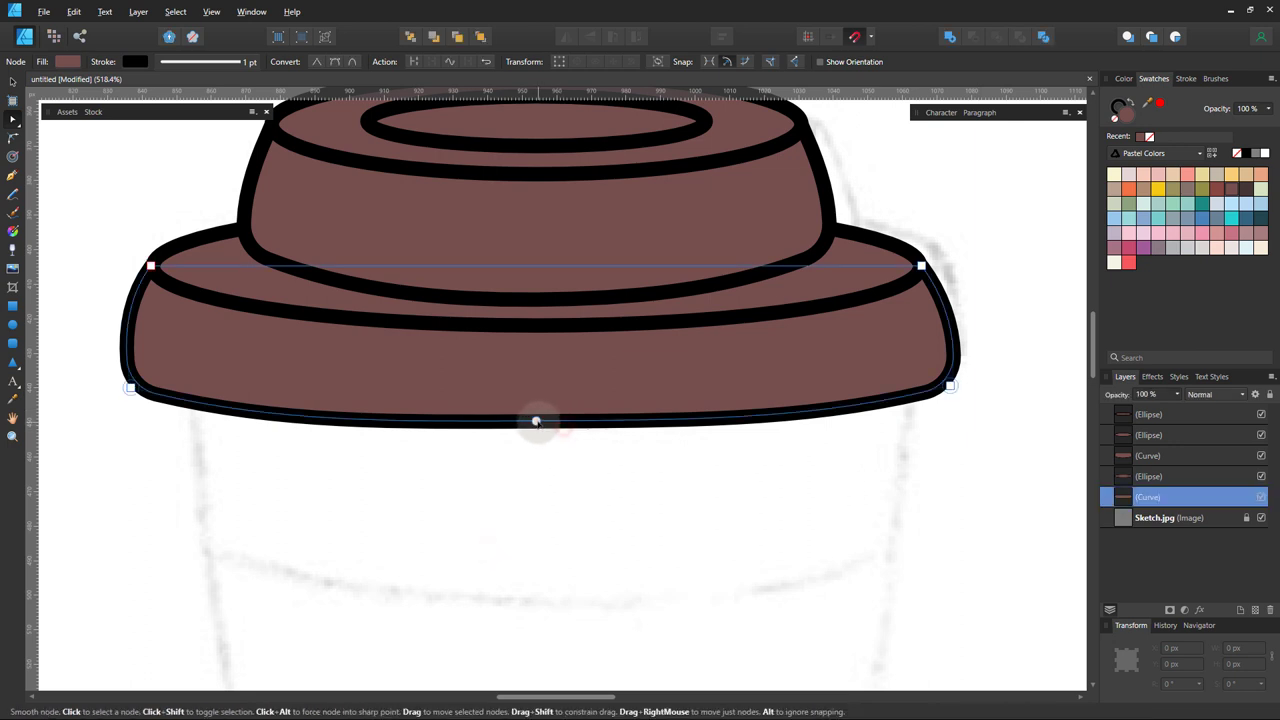
{"action": "left_click", "coordinate": [536, 431]}
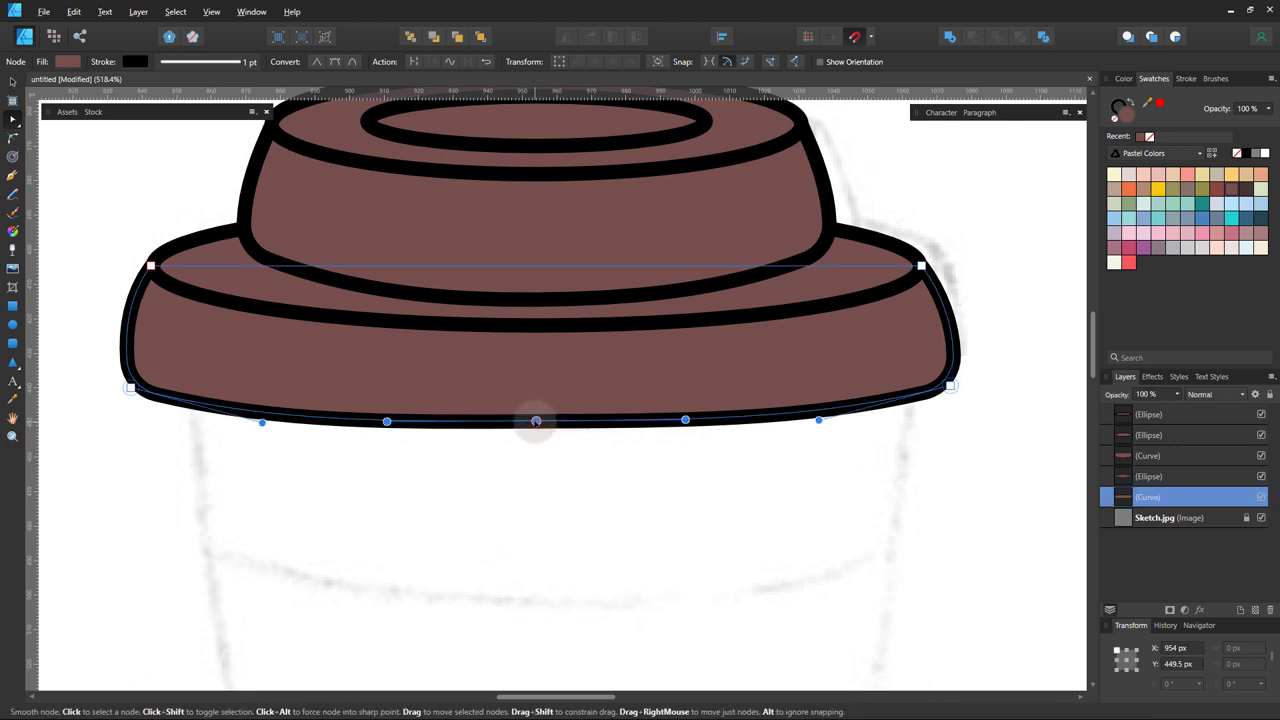
{"action": "left_click", "coordinate": [560, 483]}
- Make the brim slightly narrower, undoing an accidental height change to the middle ellipse
{"action": "left_click_drag", "start_coordinate": [566, 434], "coordinate": [403, 394]}
{"action": "left_click", "coordinate": [390, 394], "text": "alt"}
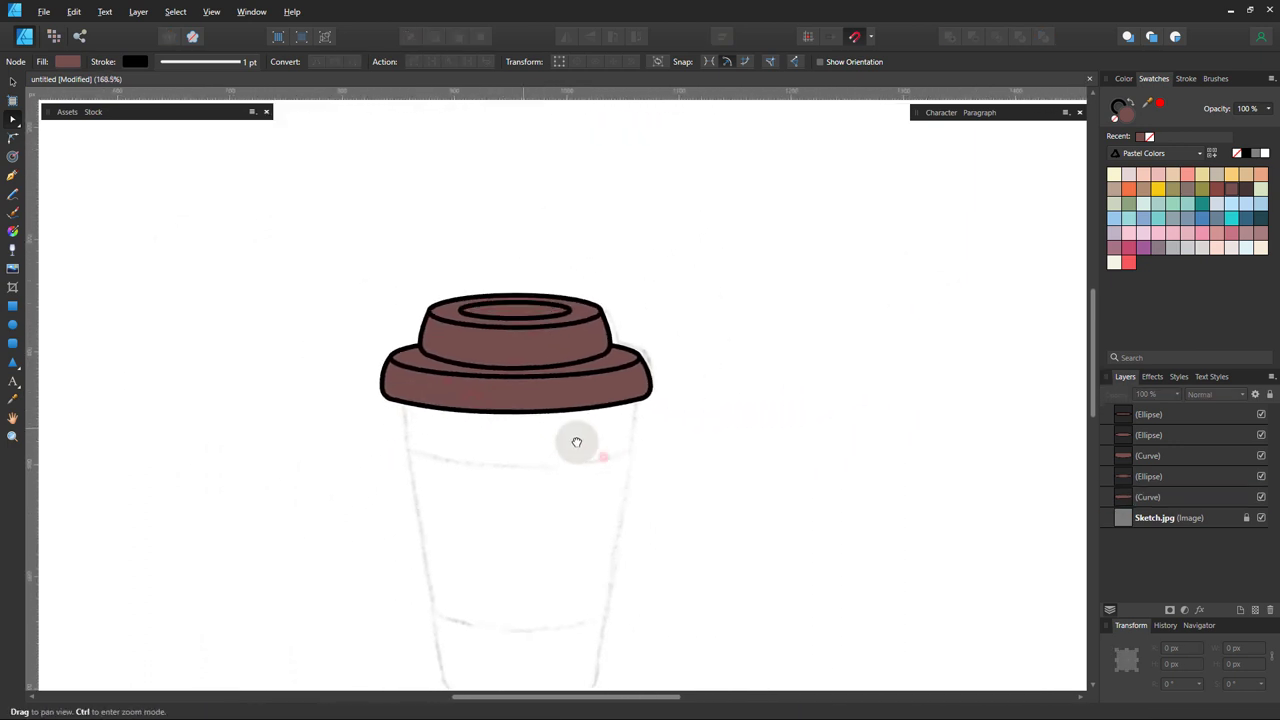
{"action": "scroll", "coordinate": [500, 375], "scroll_direction": "up", "scroll_amount": 3}
{"action": "key", "text": "v"}
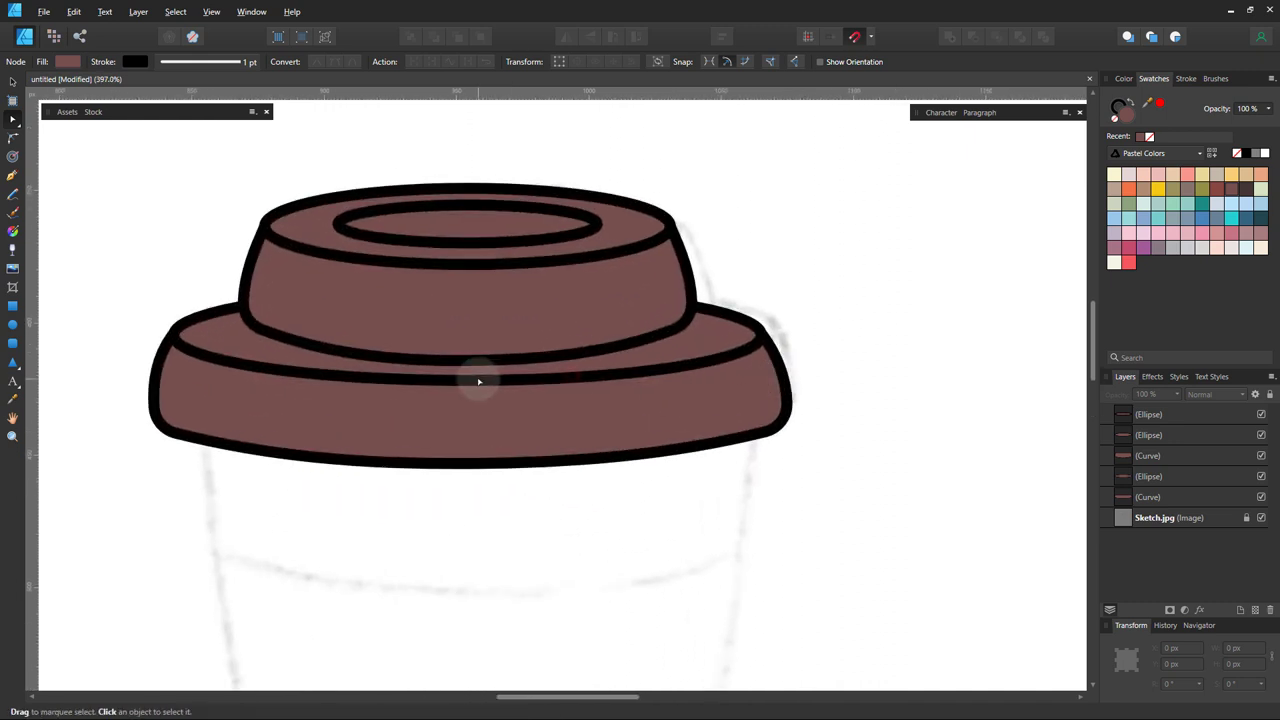
{"action": "left_click", "coordinate": [467, 380]}
{"action": "left_click_drag", "start_coordinate": [467, 380], "coordinate": [467, 385]}
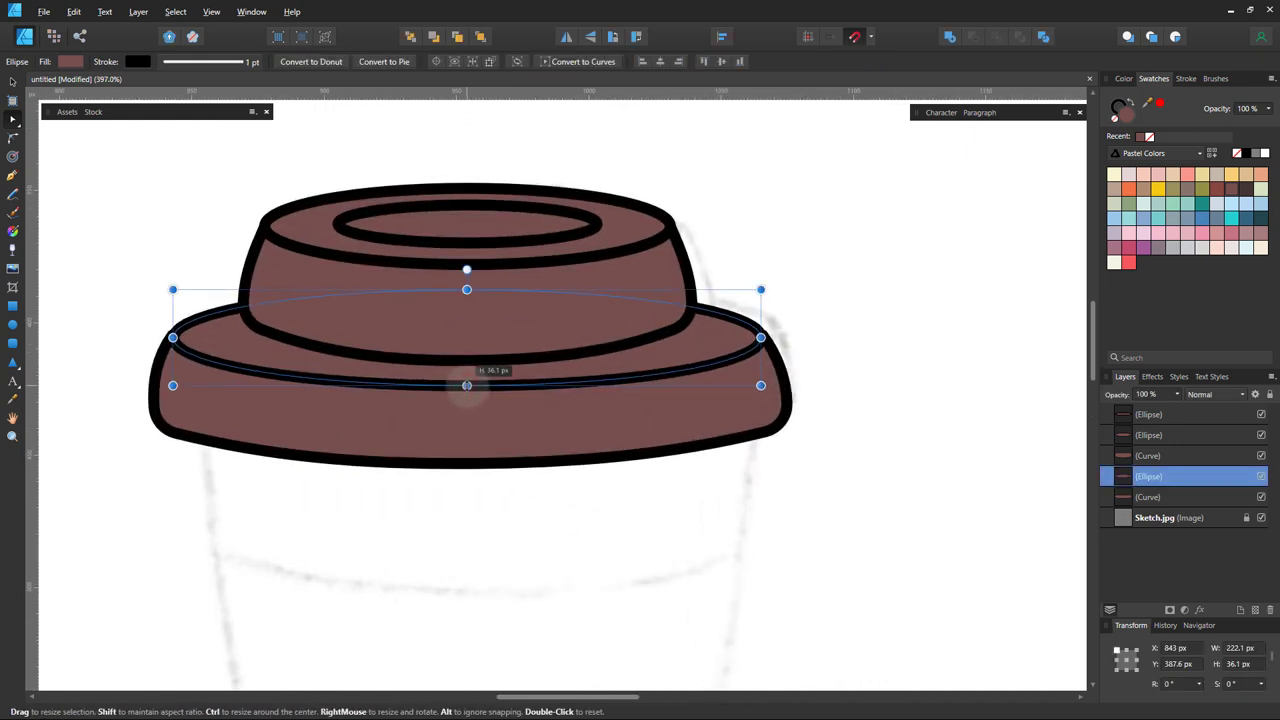
{"action": "key", "text": "ctrl+z"}
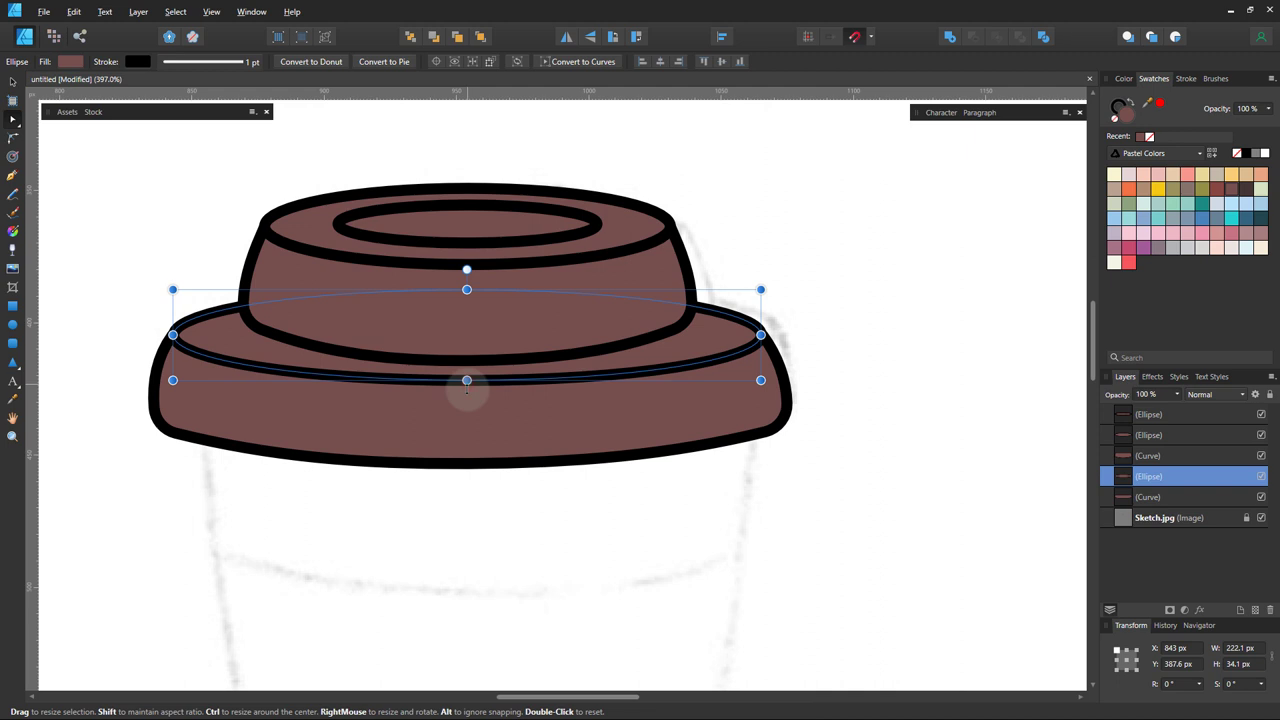
{"action": "left_click", "coordinate": [501, 517]}
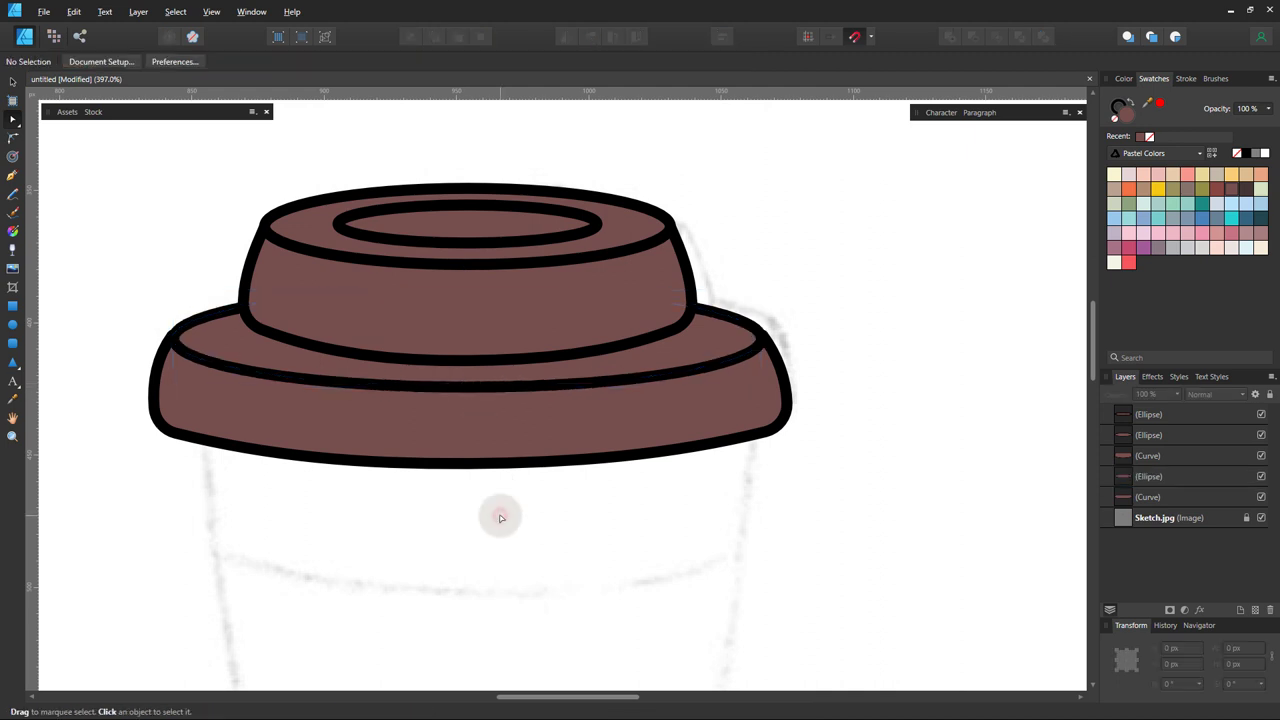
{"action": "left_click", "coordinate": [572, 445]}
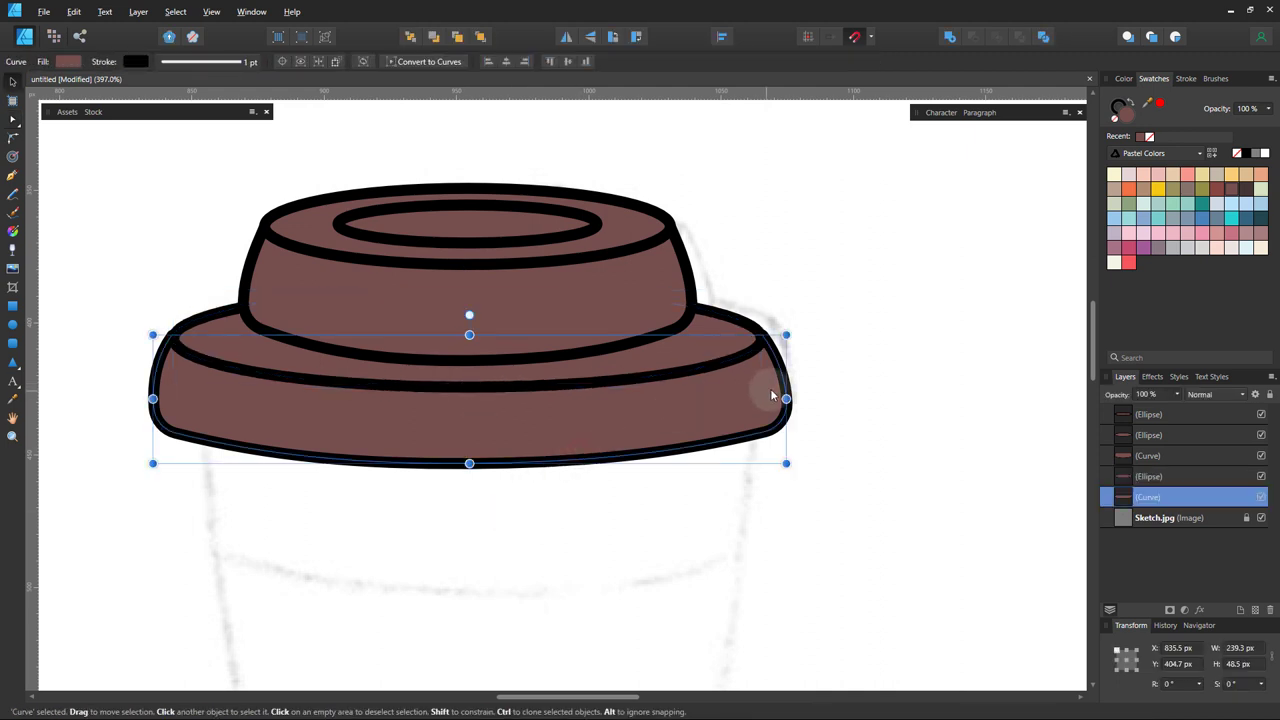
{"action": "left_click_drag", "start_coordinate": [786, 398], "coordinate": [784, 398]}
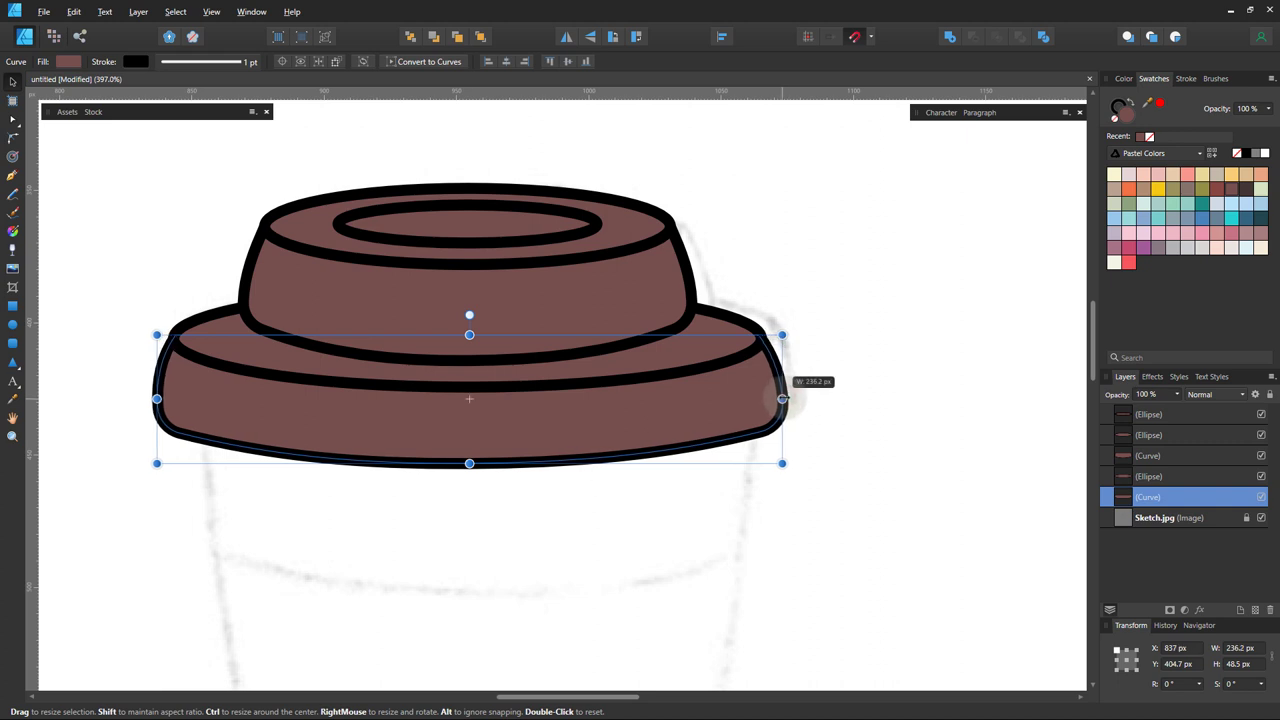
{"action": "left_click", "coordinate": [814, 403]}
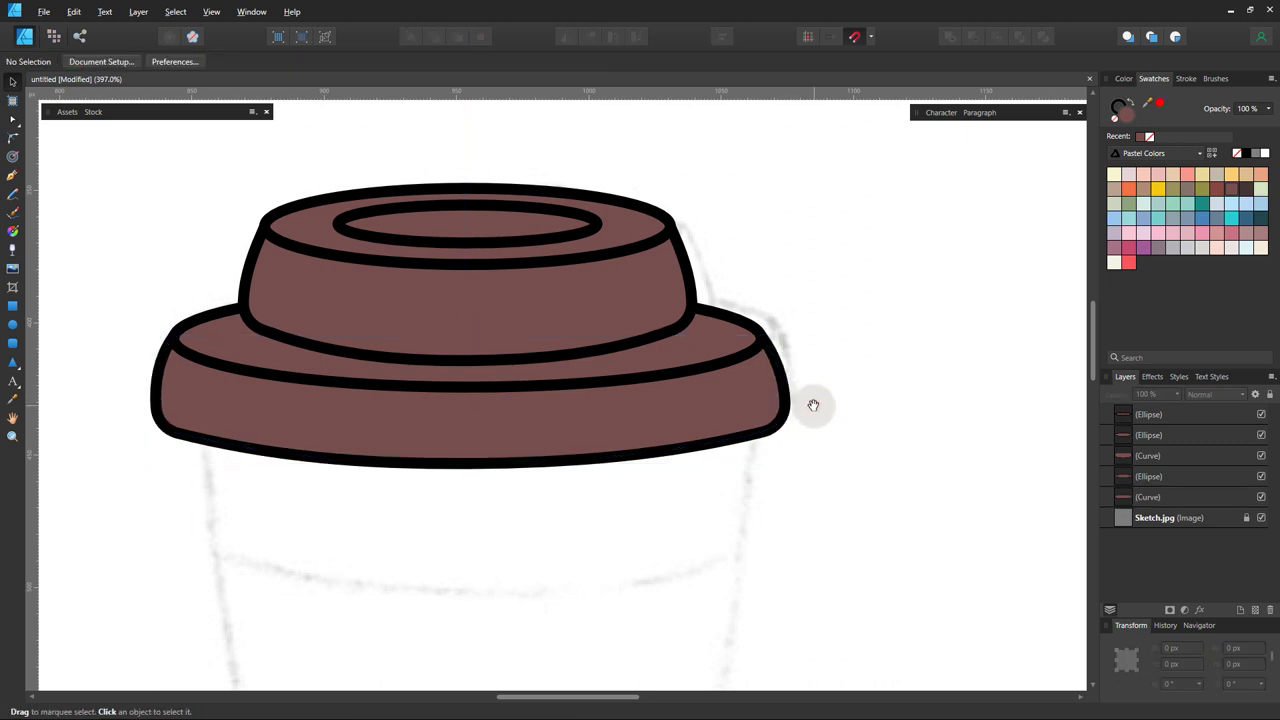
- Pan and zoom to bring the cup body sketch into view
{"action": "scroll", "coordinate": [814, 403], "scroll_direction": "down", "scroll_amount": 5}
{"action": "left_click_drag", "start_coordinate": [582, 354], "coordinate": [717, 342]}
{"action": "scroll", "coordinate": [717, 446], "scroll_direction": "up", "scroll_amount": 1}
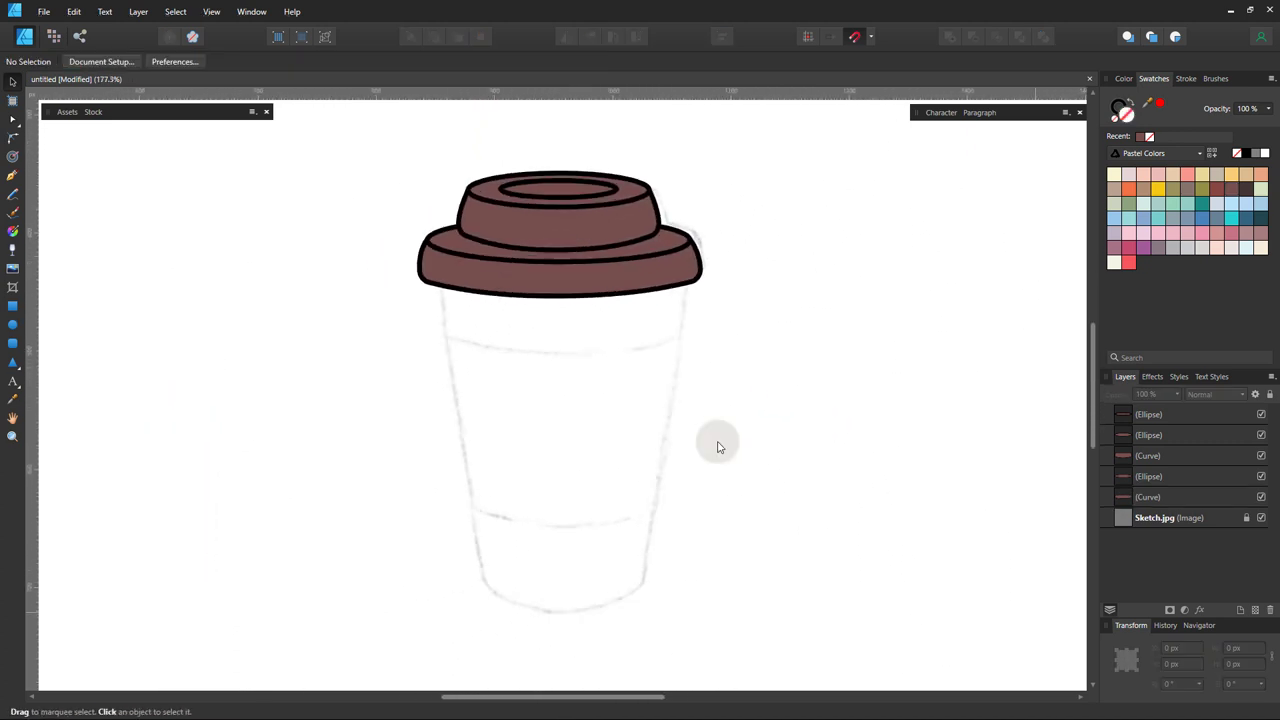
{"action": "scroll", "coordinate": [550, 477], "scroll_direction": "up", "scroll_amount": 2}
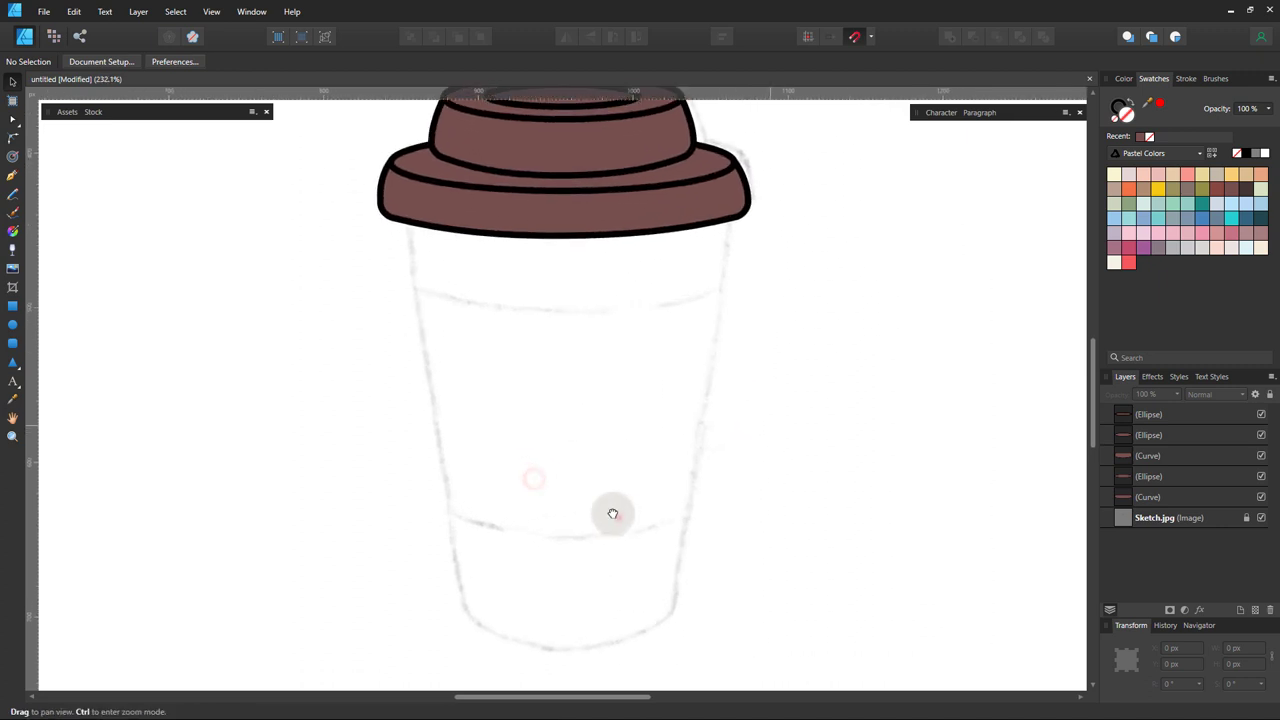
- Draw a tall rectangle over the cup's left half, reaching up under the lid
{"action": "left_click", "coordinate": [12, 306]}
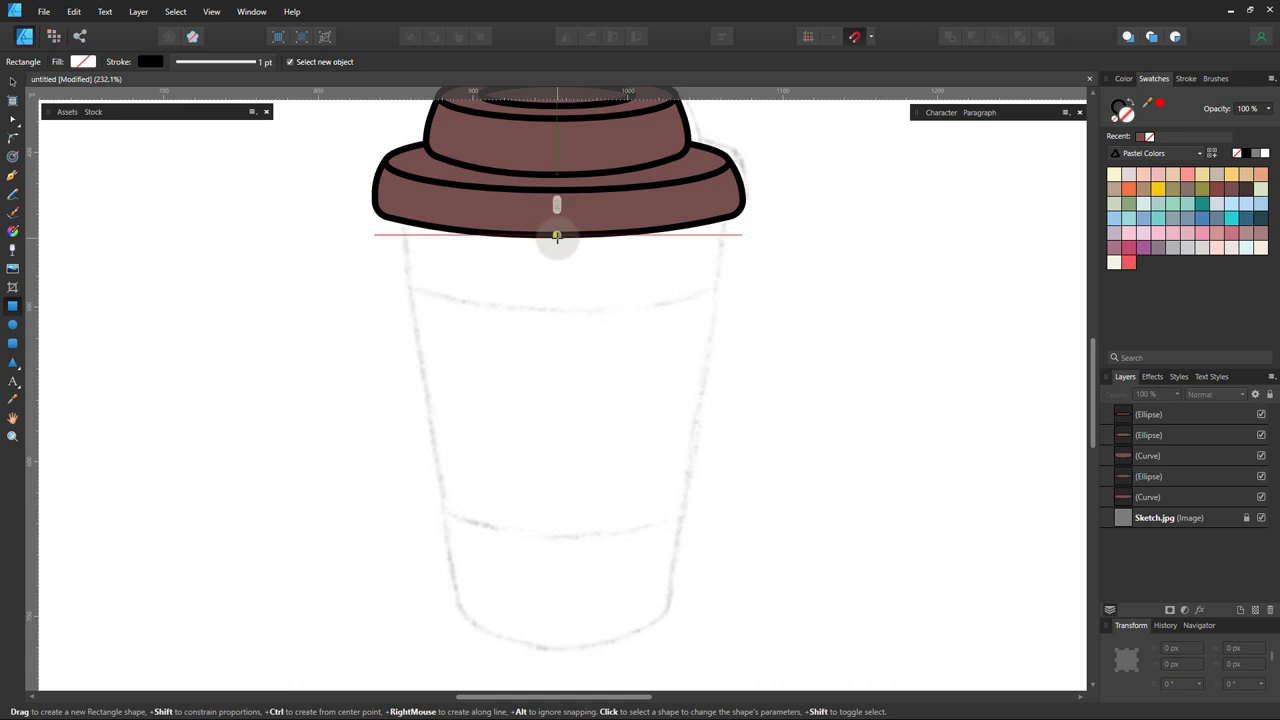
{"action": "left_click_drag", "start_coordinate": [556, 236], "coordinate": [419, 640]}
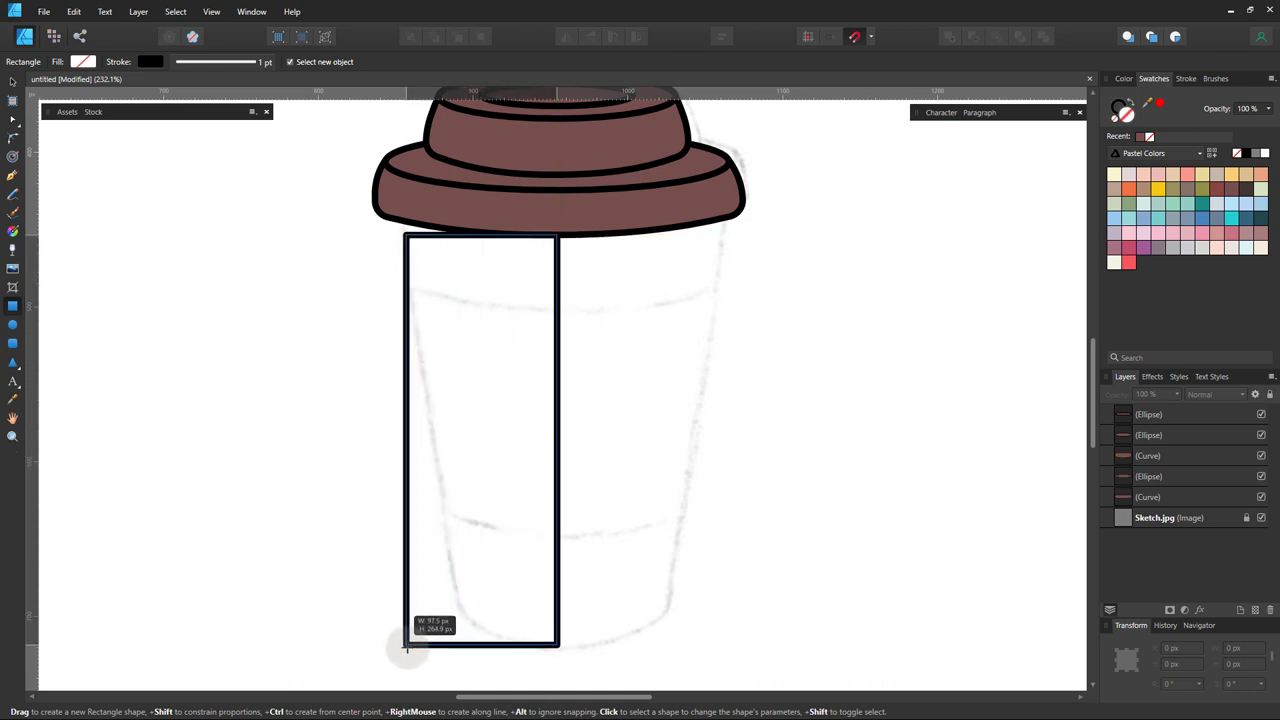
{"action": "left_click_drag", "start_coordinate": [419, 640], "coordinate": [407, 650]}
{"action": "left_click_drag", "start_coordinate": [482, 235], "coordinate": [482, 213]}
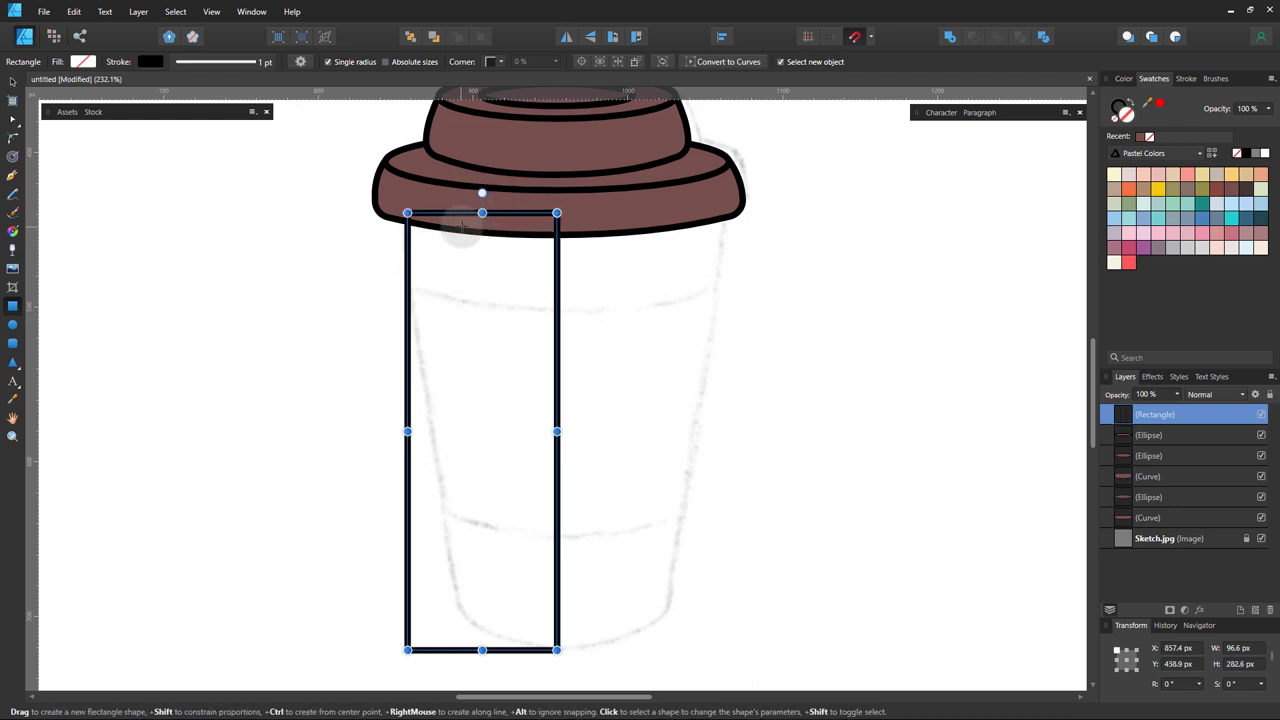
- Convert the rectangle to curves, taper its left side, and round the bottom-left corner
{"action": "left_click", "coordinate": [713, 62]}
{"action": "left_click_drag", "start_coordinate": [407, 213], "coordinate": [398, 211]}
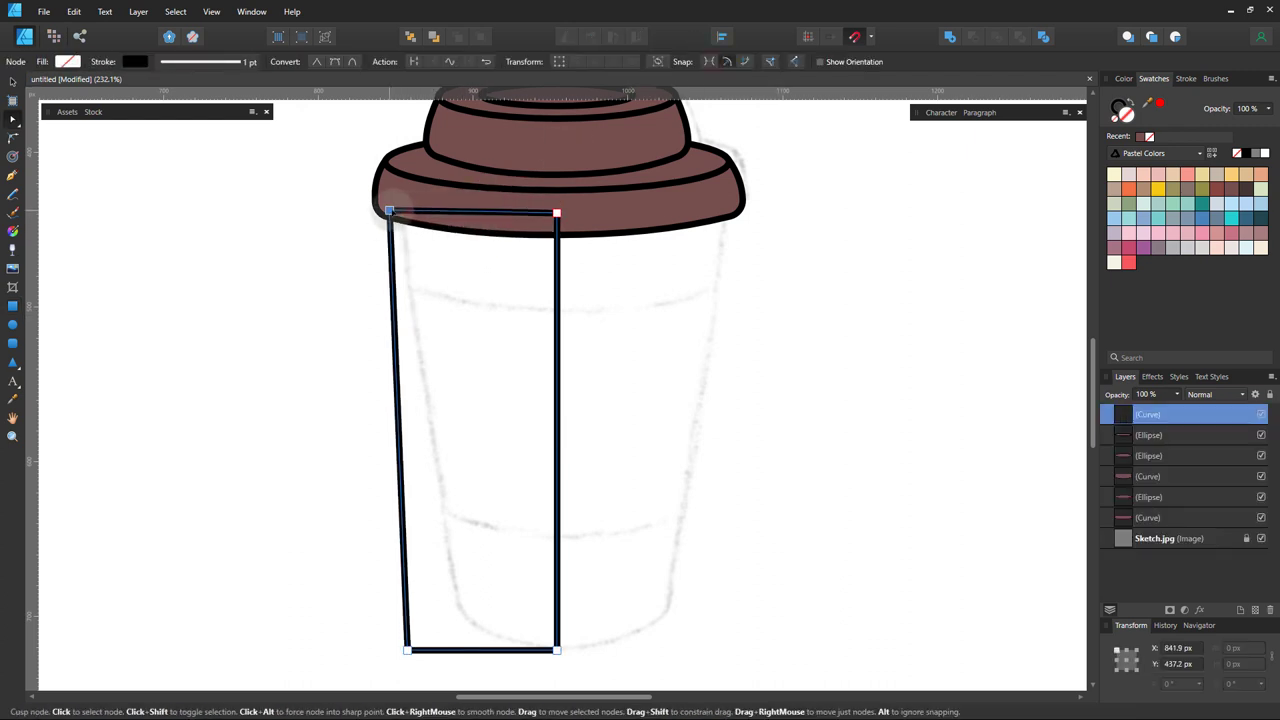
{"action": "left_click_drag", "start_coordinate": [407, 650], "coordinate": [448, 630]}
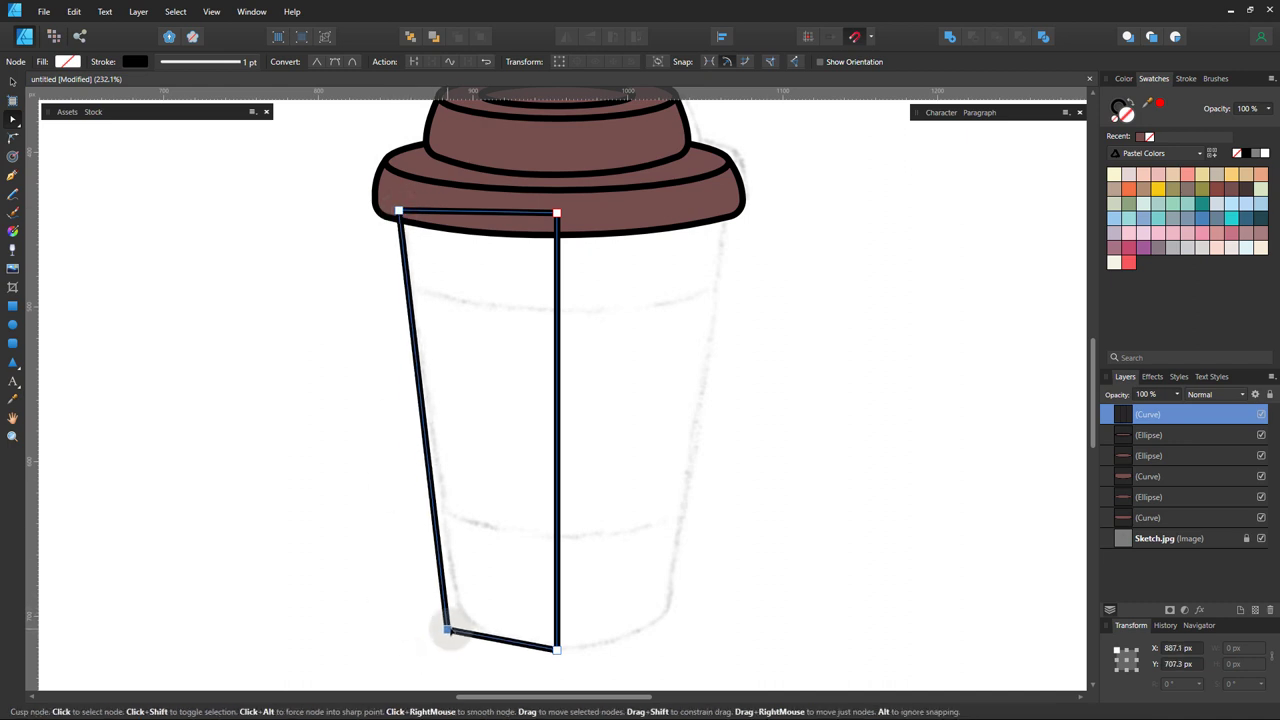
{"action": "left_click_drag", "start_coordinate": [448, 630], "coordinate": [450, 627]}
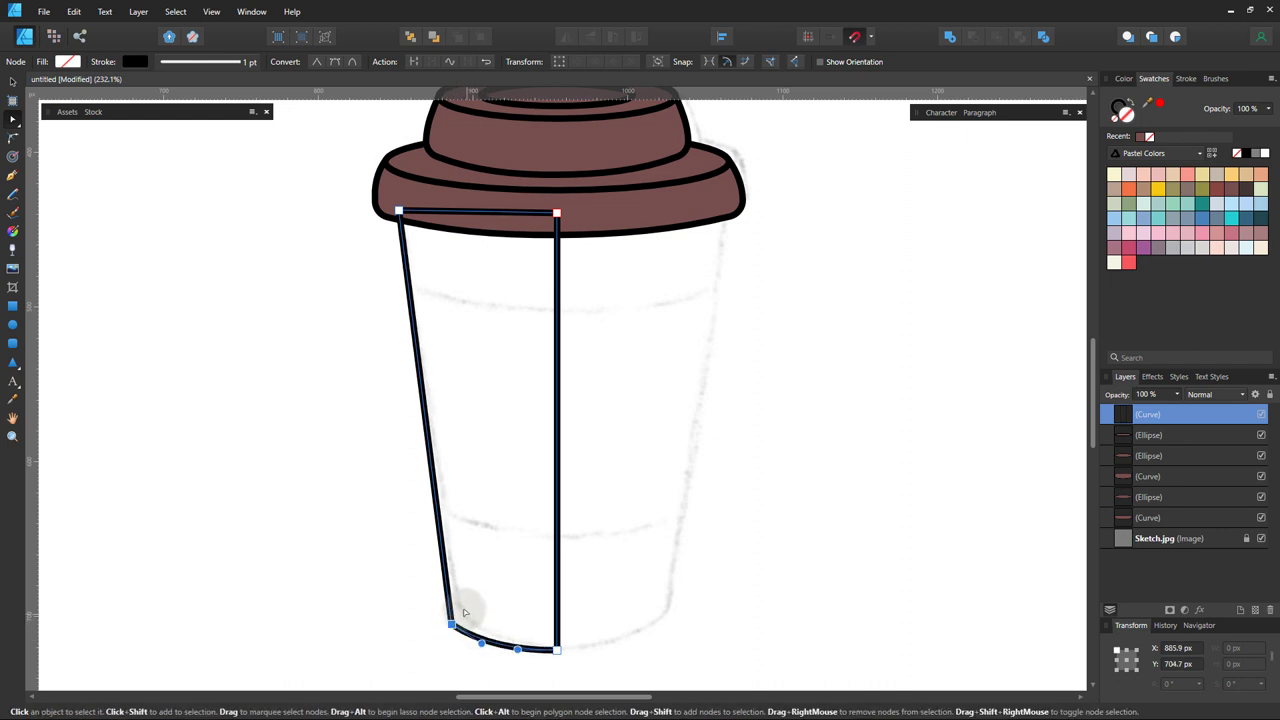
{"action": "key", "text": "c"}
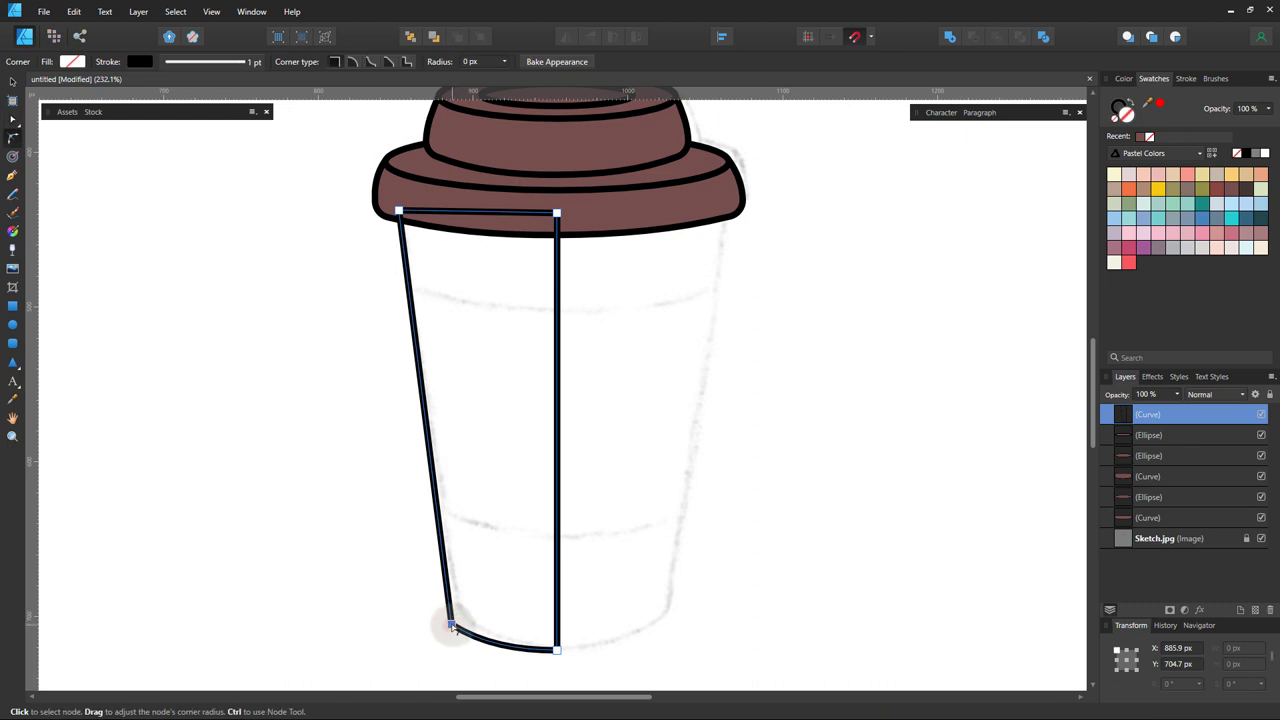
{"action": "left_click_drag", "start_coordinate": [507, 592], "coordinate": [507, 587]}
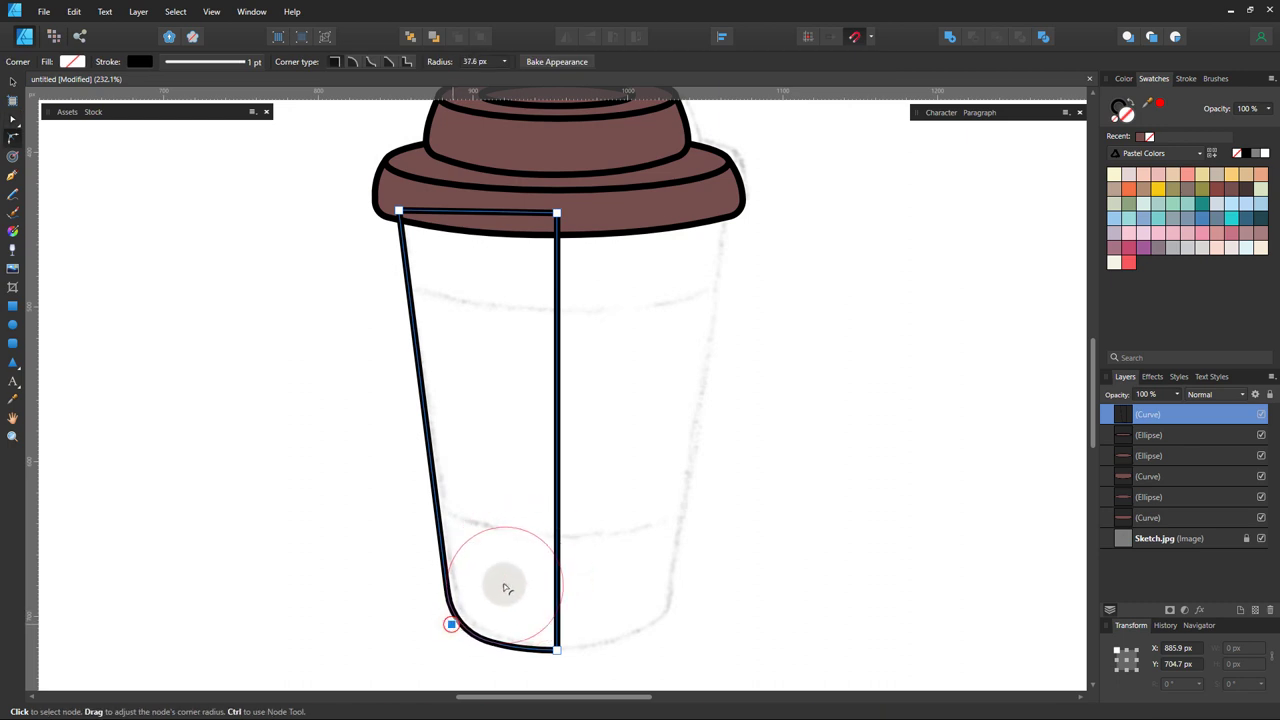
{"action": "key", "text": "a"}
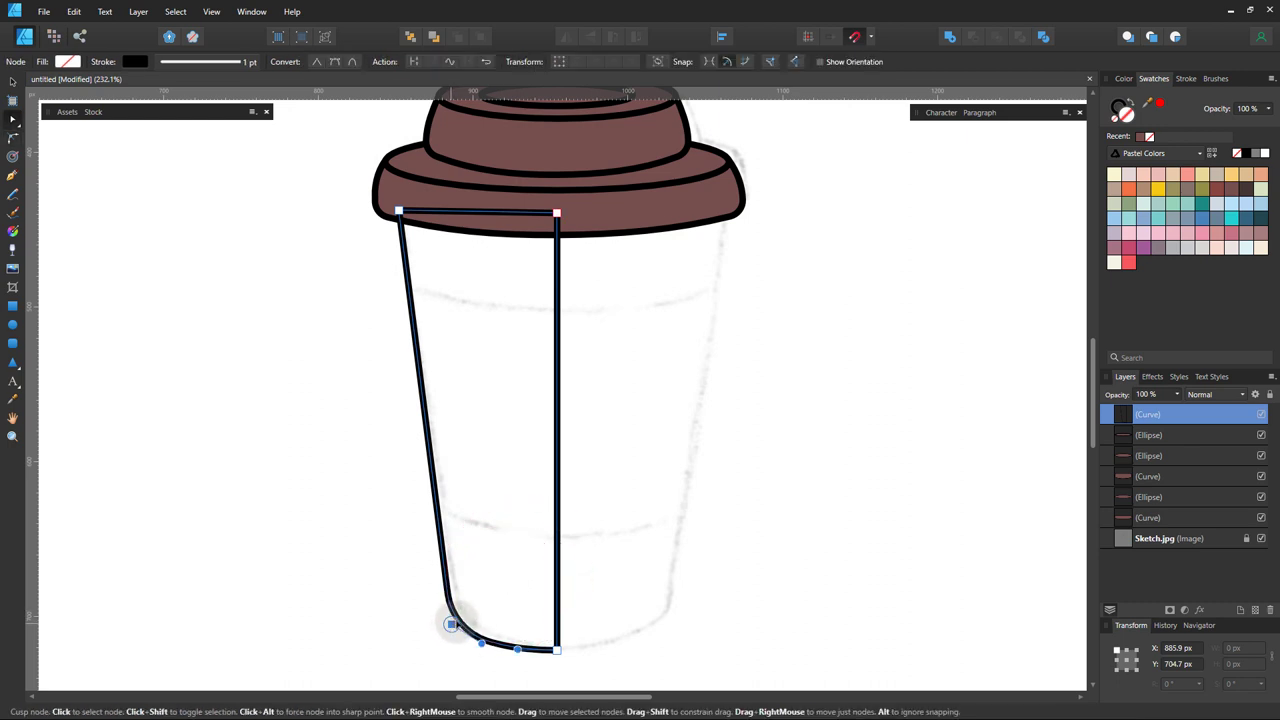
{"action": "left_click_drag", "start_coordinate": [451, 624], "coordinate": [454, 623]}
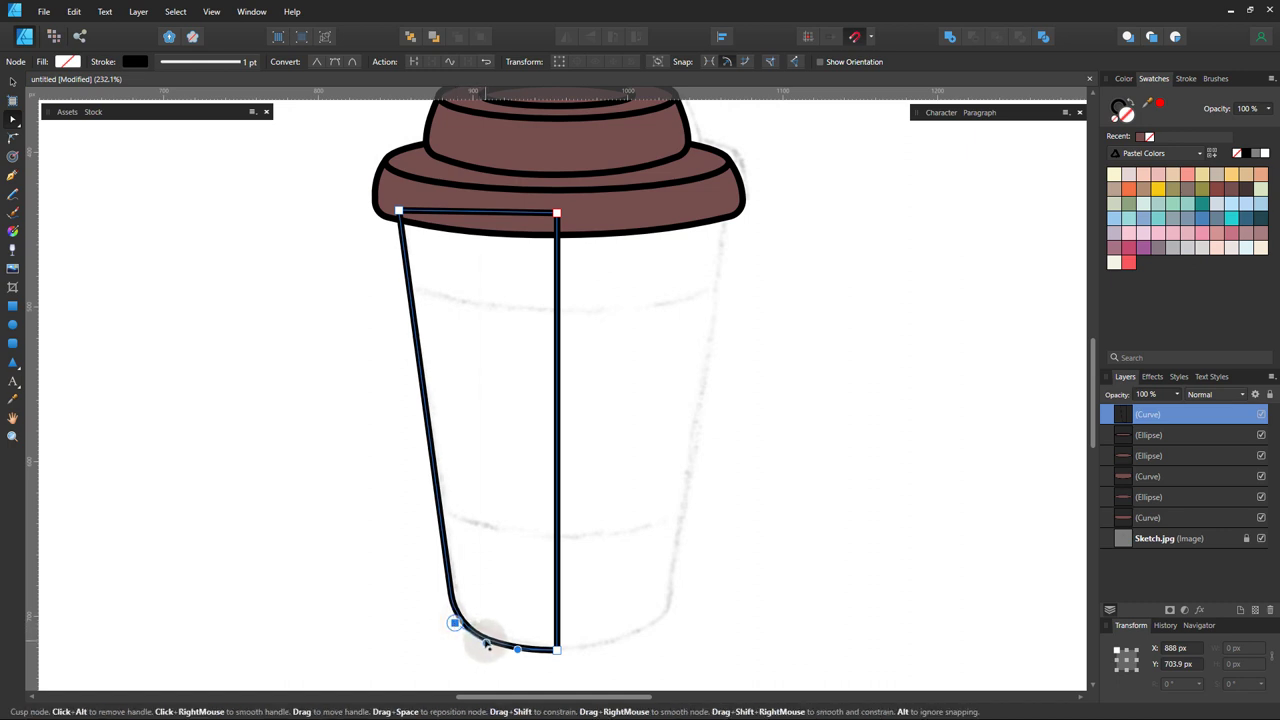
- Mirror a copy of the cup half to the right and merge both halves with Add
{"action": "key", "text": "v"}
{"action": "left_click_drag", "start_coordinate": [560, 575], "coordinate": [616, 573]}
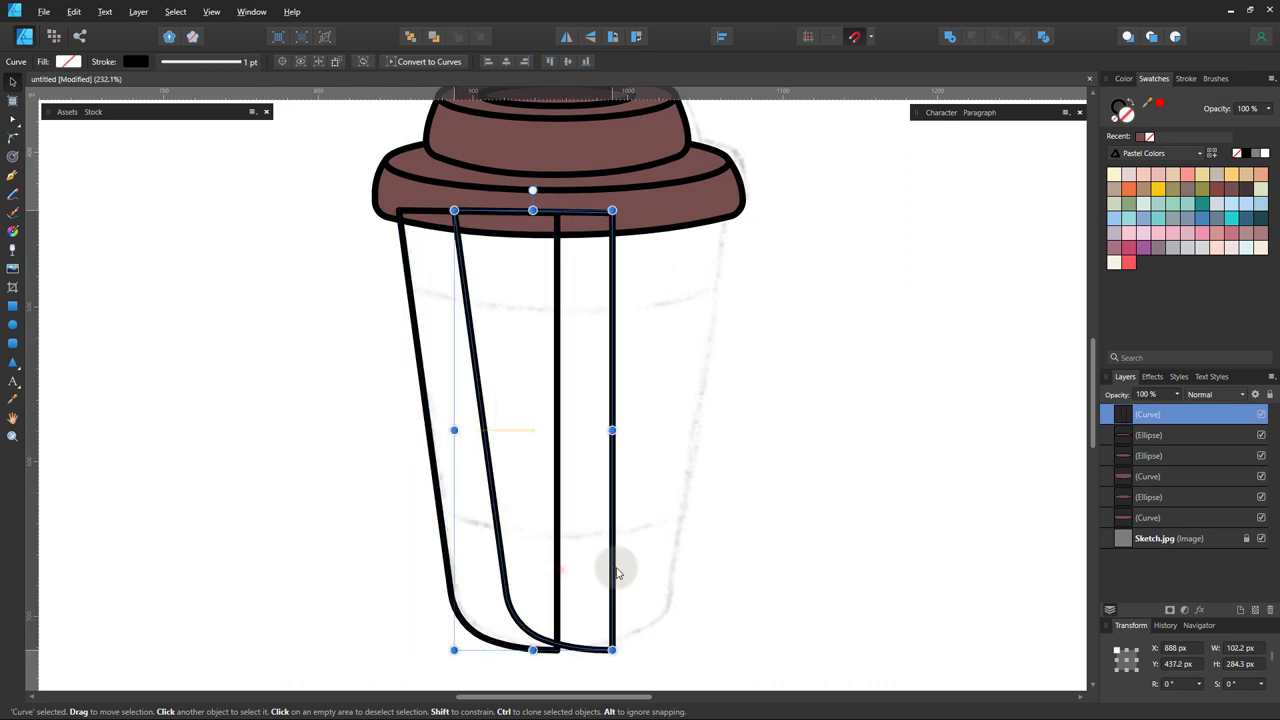
{"action": "left_click", "coordinate": [580, 40]}
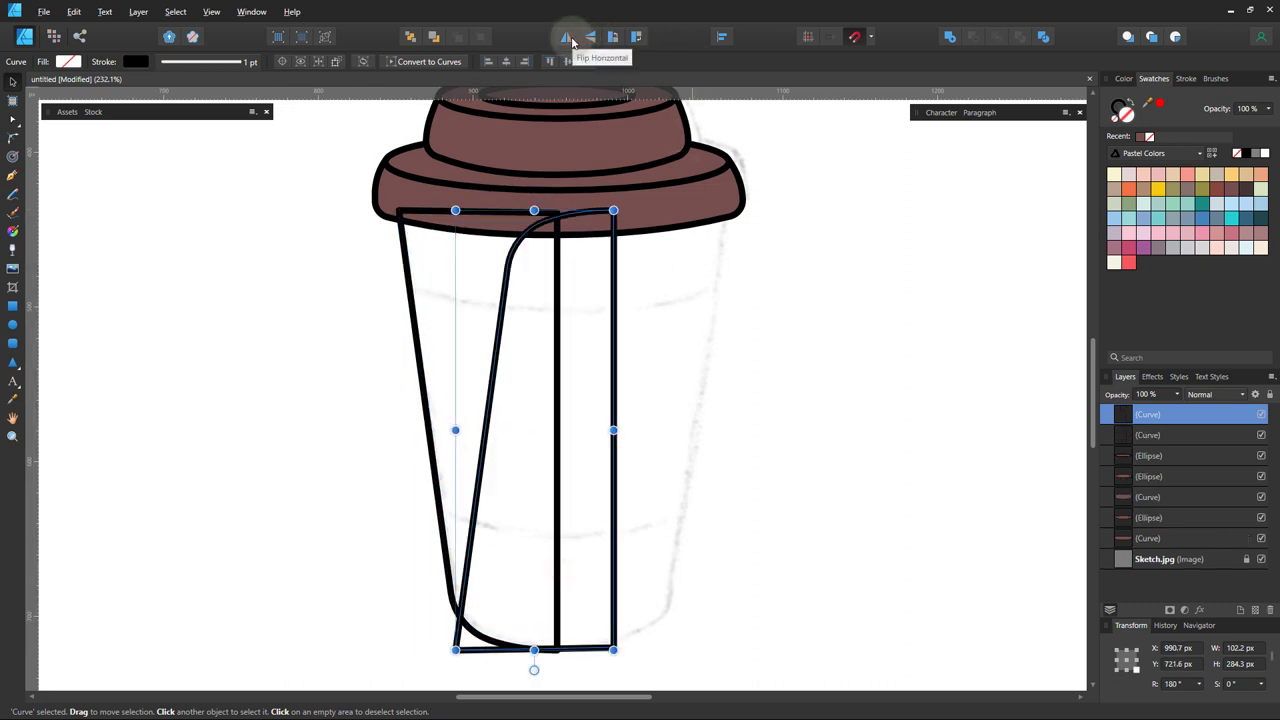
{"action": "left_click", "coordinate": [572, 42]}
{"action": "left_click_drag", "start_coordinate": [612, 285], "coordinate": [714, 283]}
{"action": "left_click", "coordinate": [409, 273], "text": "shift"}
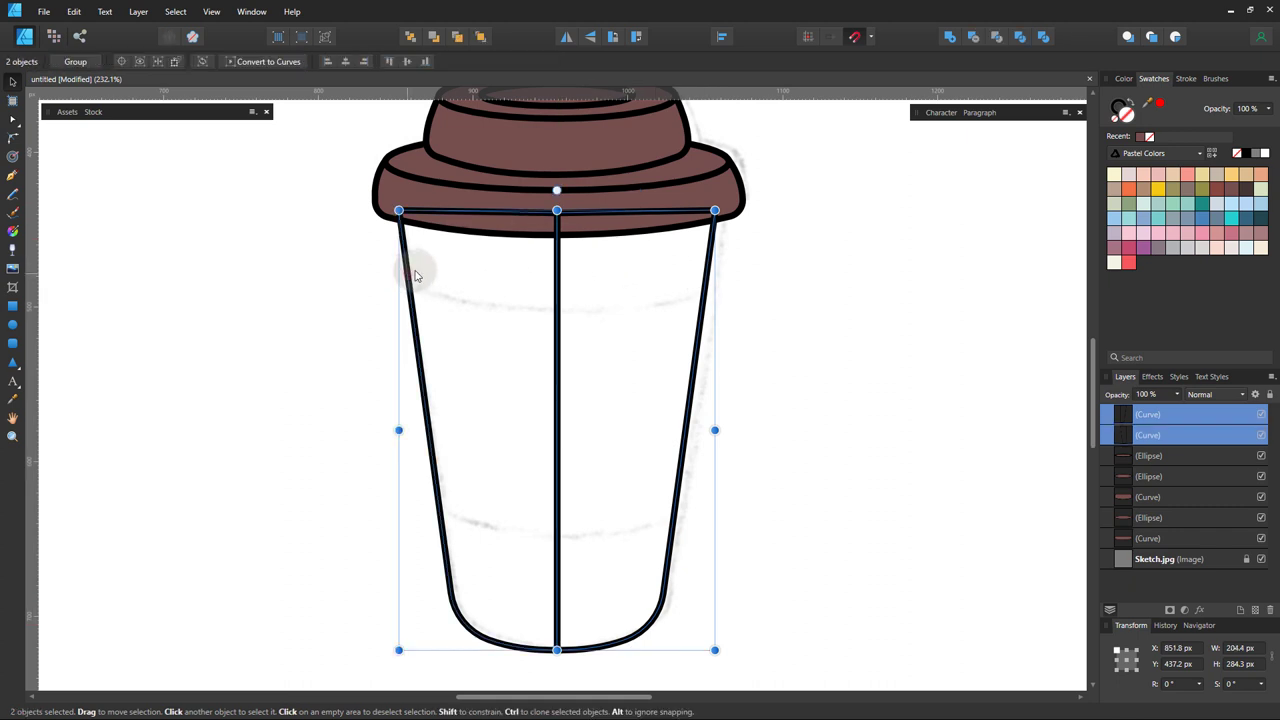
{"action": "left_click", "coordinate": [950, 38]}
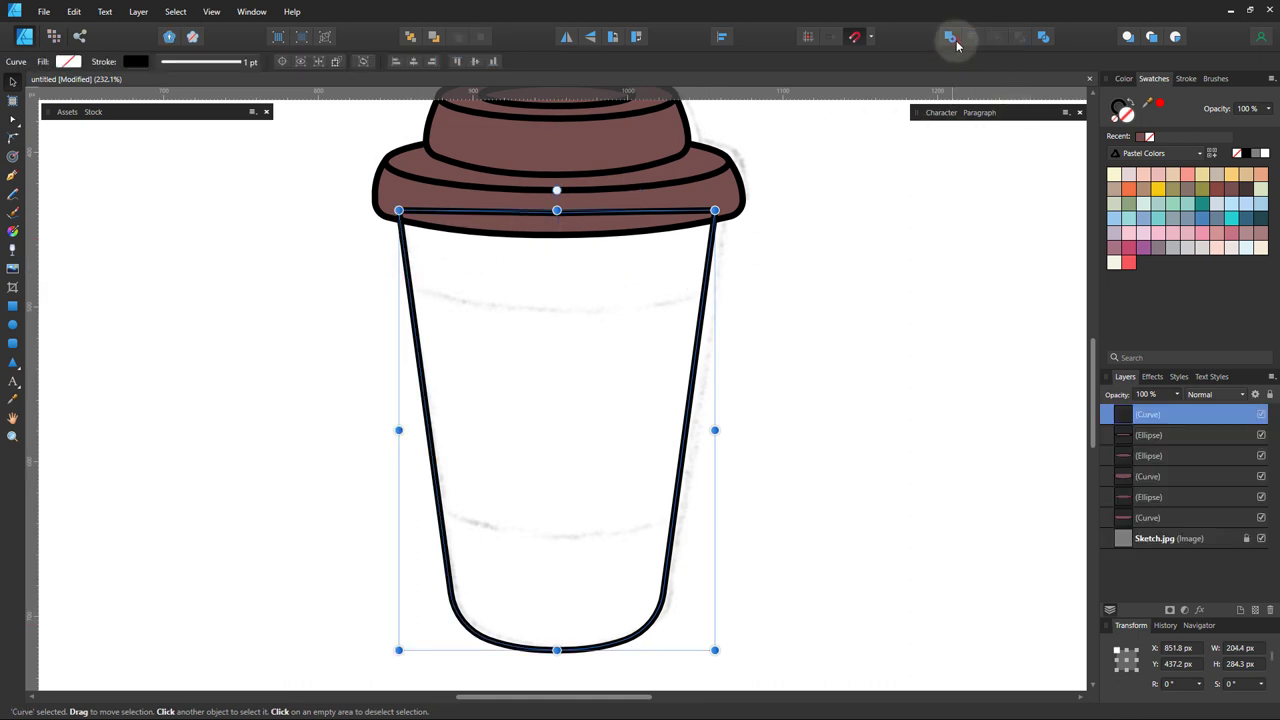
- Draw a rectangle across the middle of the cup body
{"action": "left_click", "coordinate": [860, 334]}
{"action": "left_click", "coordinate": [693, 369]}
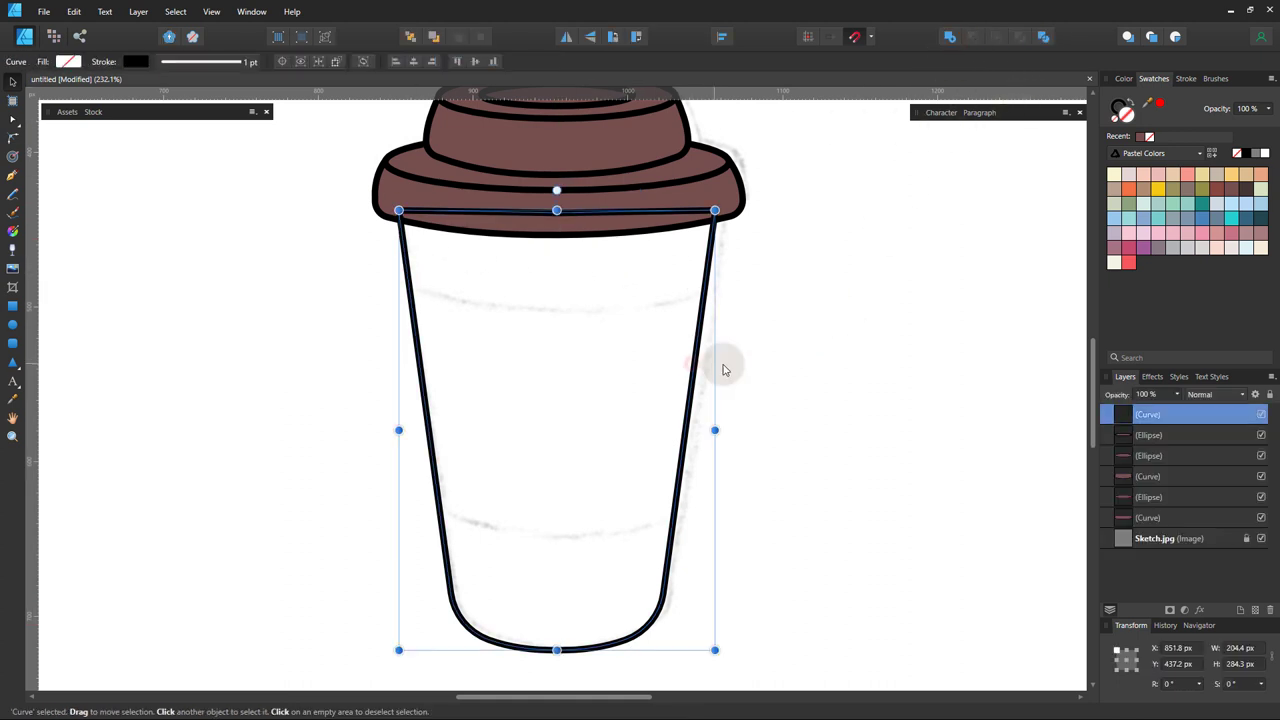
{"action": "left_click", "coordinate": [12, 306]}
{"action": "left_click_drag", "start_coordinate": [380, 262], "coordinate": [726, 536]}
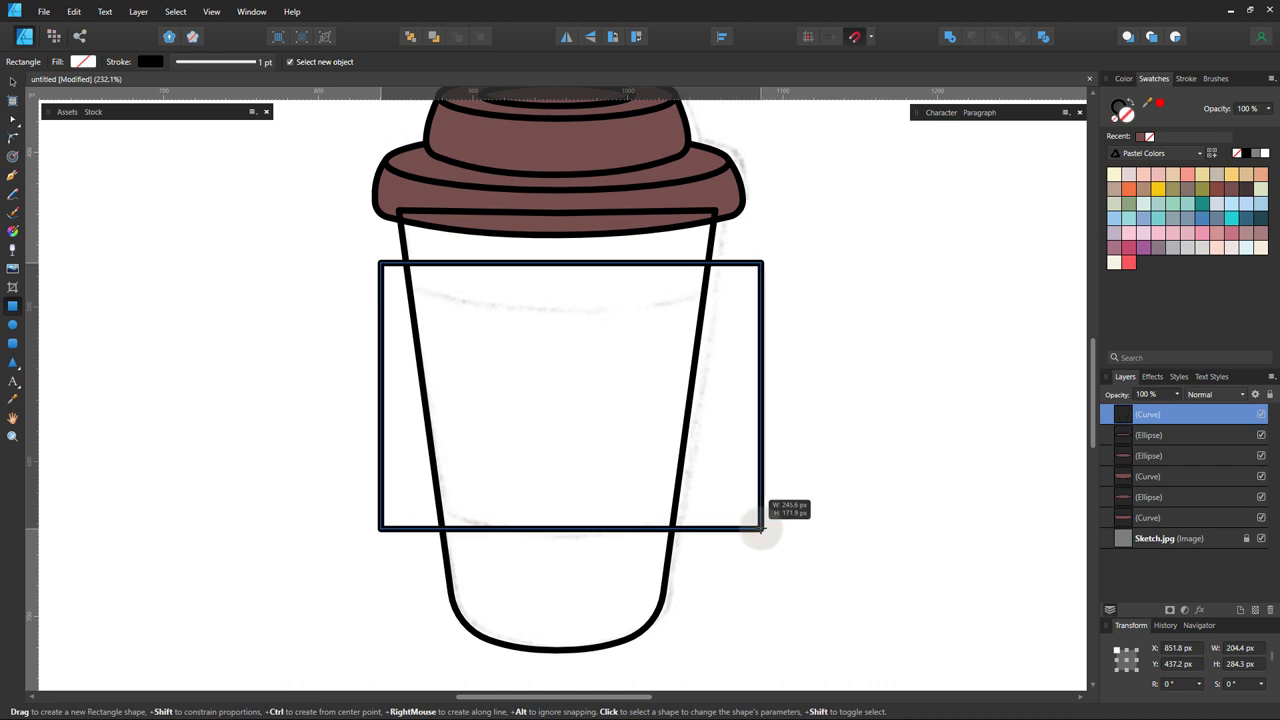
- Stretch the rectangle over the sleeve, convert it to curves, and sag its top edge to the cup sides
{"action": "left_click_drag", "start_coordinate": [726, 536], "coordinate": [731, 509]}
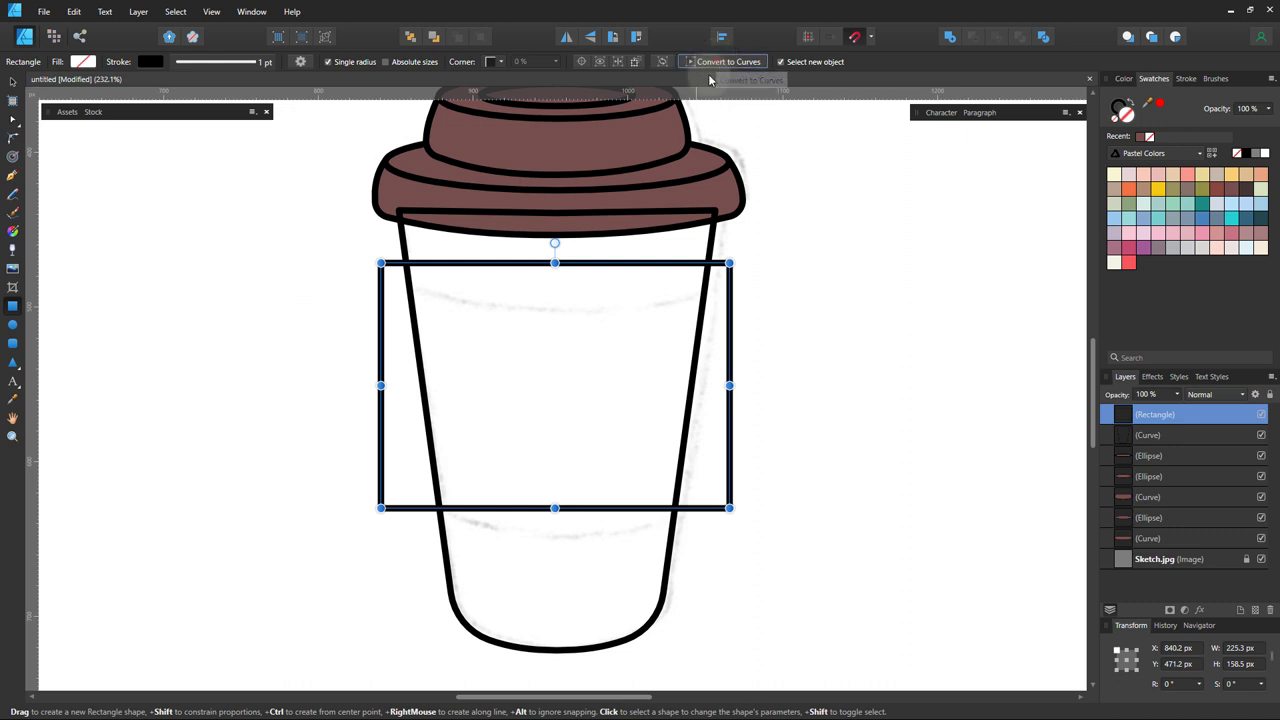
{"action": "key", "text": "ctrl+Return"}
{"action": "left_click_drag", "start_coordinate": [562, 263], "coordinate": [562, 305]}
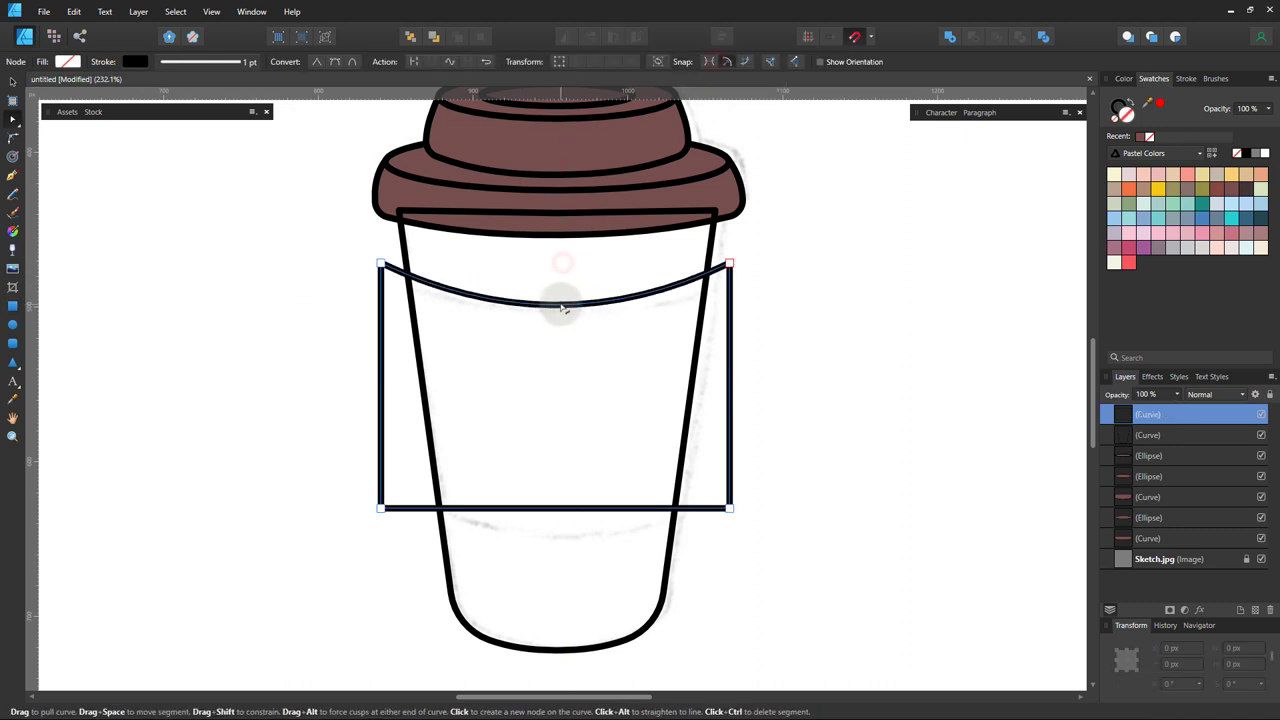
{"action": "left_click_drag", "start_coordinate": [730, 265], "coordinate": [727, 271]}
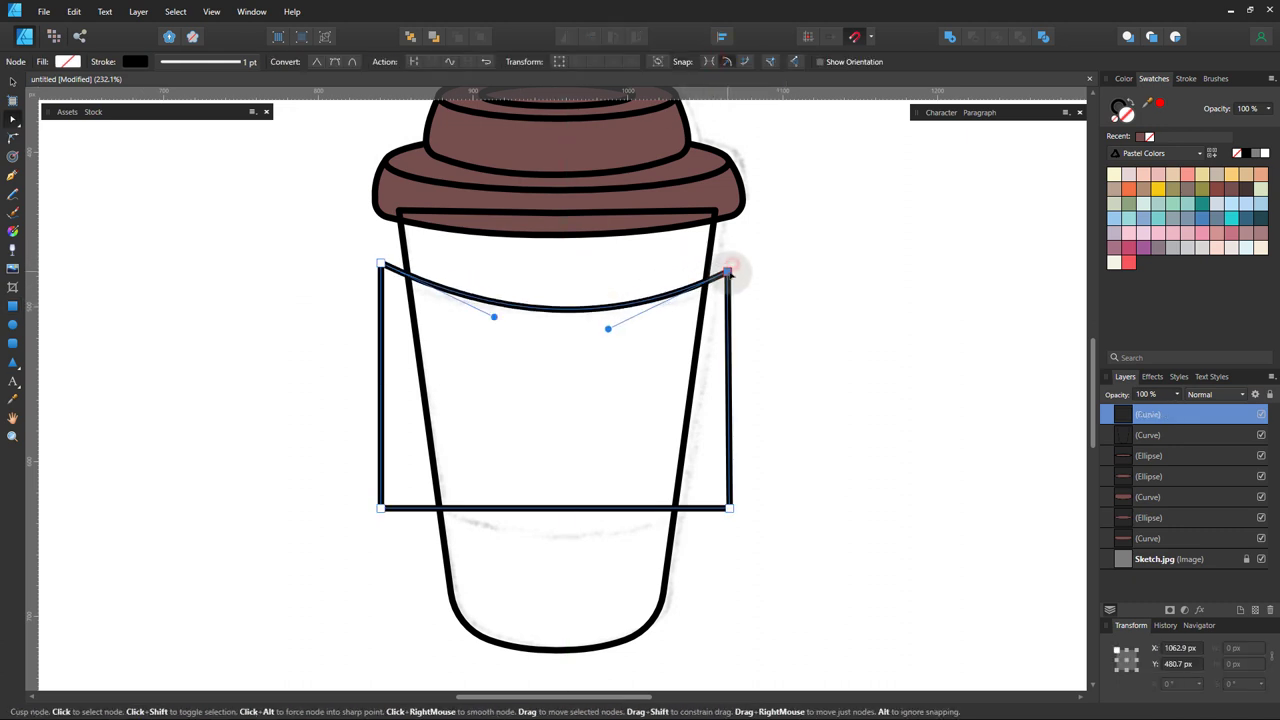
{"action": "left_click_drag", "start_coordinate": [380, 265], "coordinate": [386, 270]}
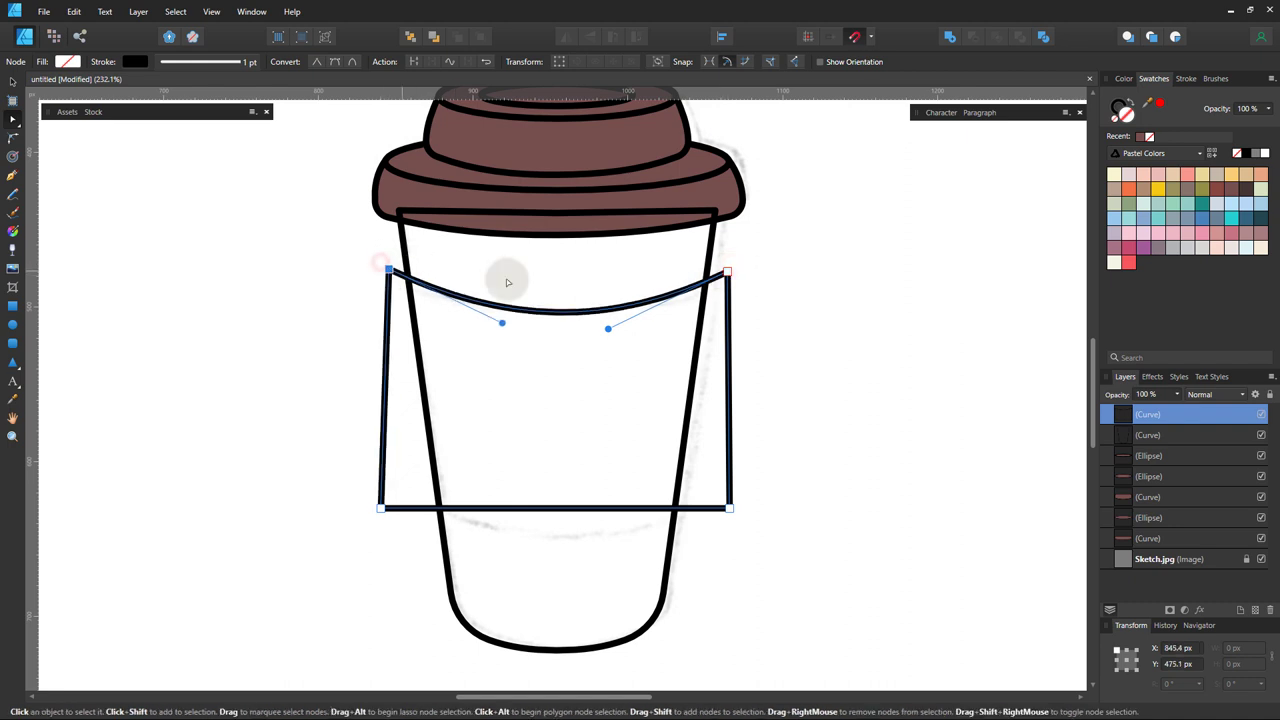
{"action": "left_click_drag", "start_coordinate": [727, 271], "coordinate": [721, 278]}
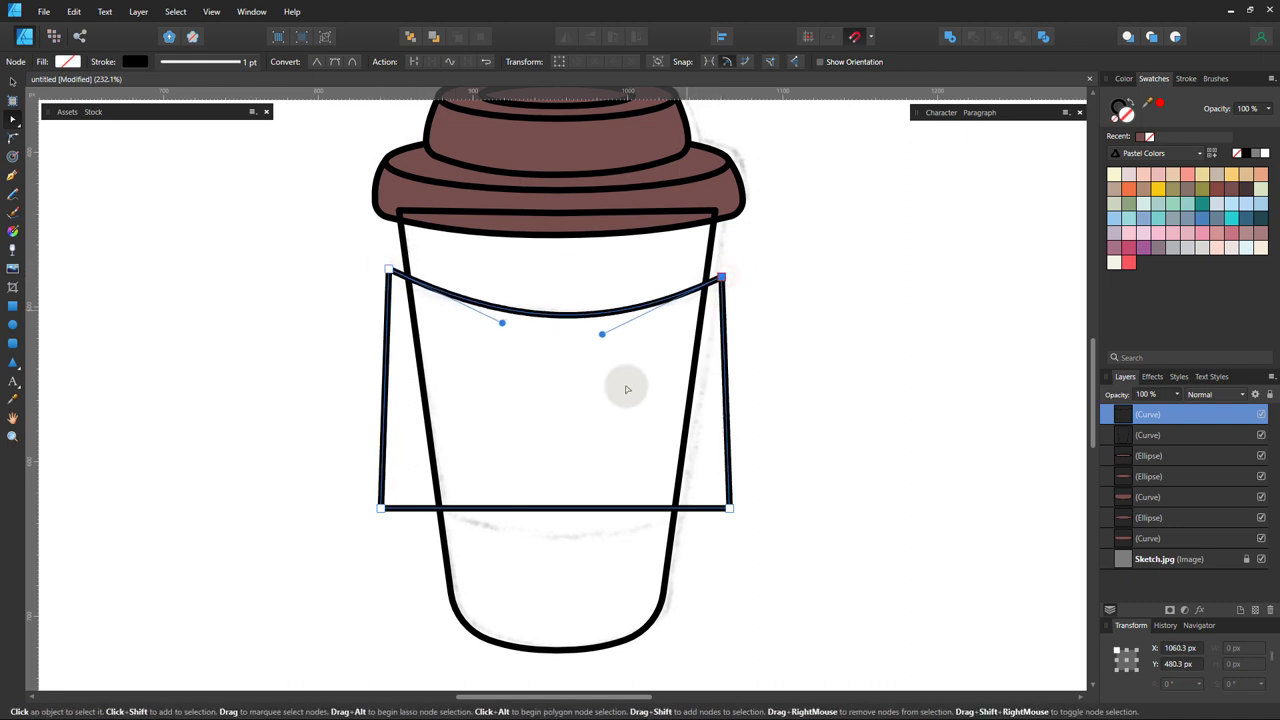
- Bend the band's bottom edge downward and tuck its bottom corners onto the cup sides
{"action": "left_click_drag", "start_coordinate": [558, 513], "coordinate": [557, 527]}
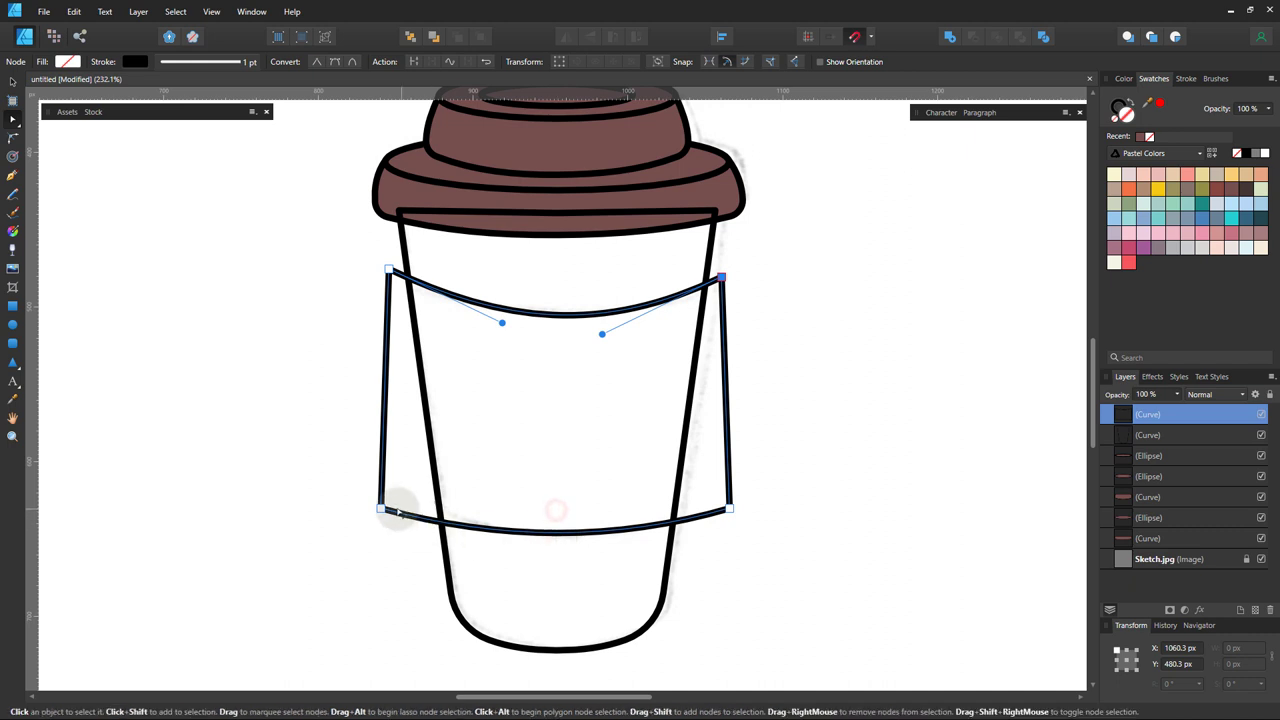
{"action": "mouse_move", "coordinate": [381, 508]}
{"action": "left_mouse_down"}
{"action": "mouse_move", "coordinate": [415, 507]}
{"action": "mouse_move", "coordinate": [415, 492]}
{"action": "left_mouse_up"}
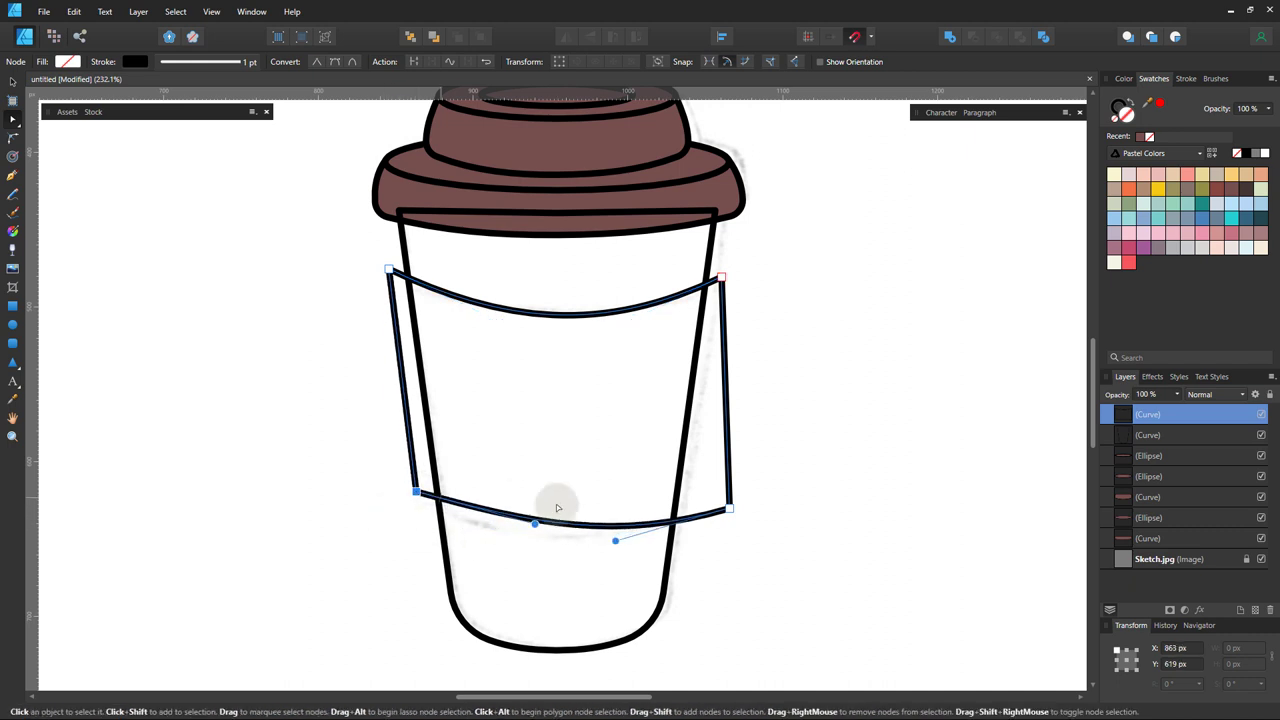
{"action": "left_click_drag", "start_coordinate": [729, 508], "coordinate": [728, 495]}
{"action": "left_click_drag", "start_coordinate": [566, 517], "coordinate": [563, 535]}
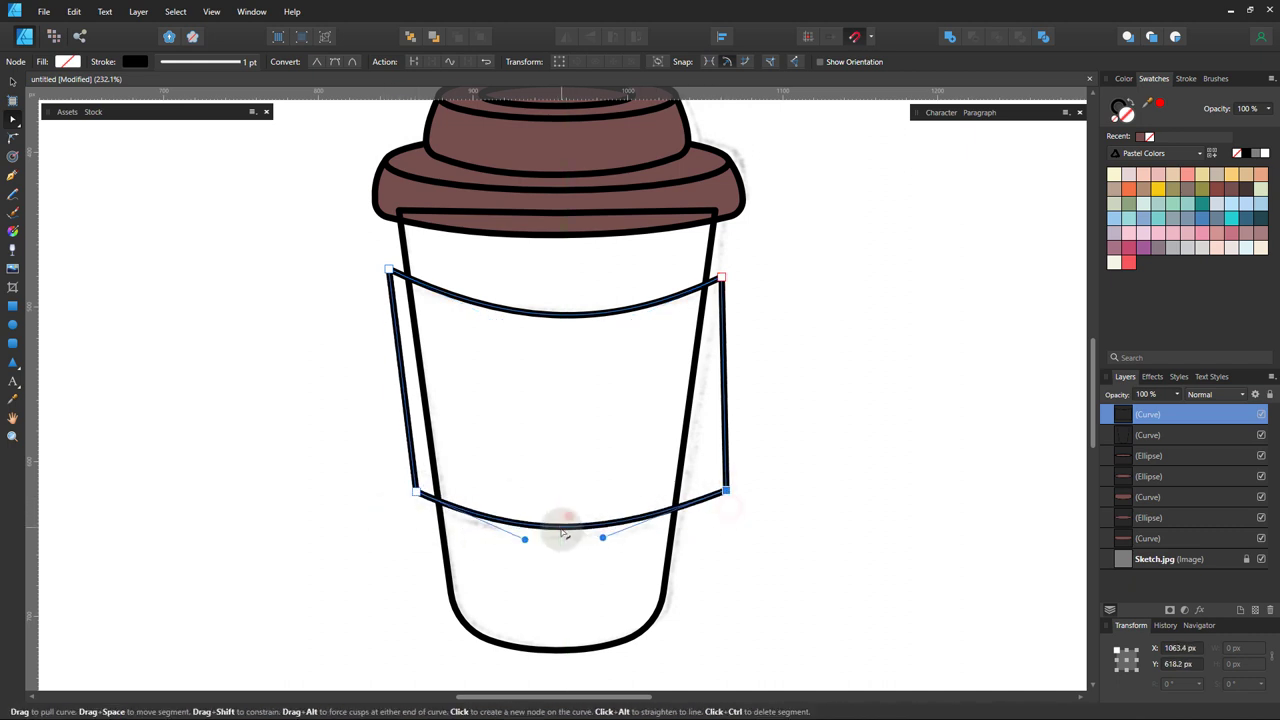
{"action": "left_click_drag", "start_coordinate": [728, 494], "coordinate": [705, 498]}
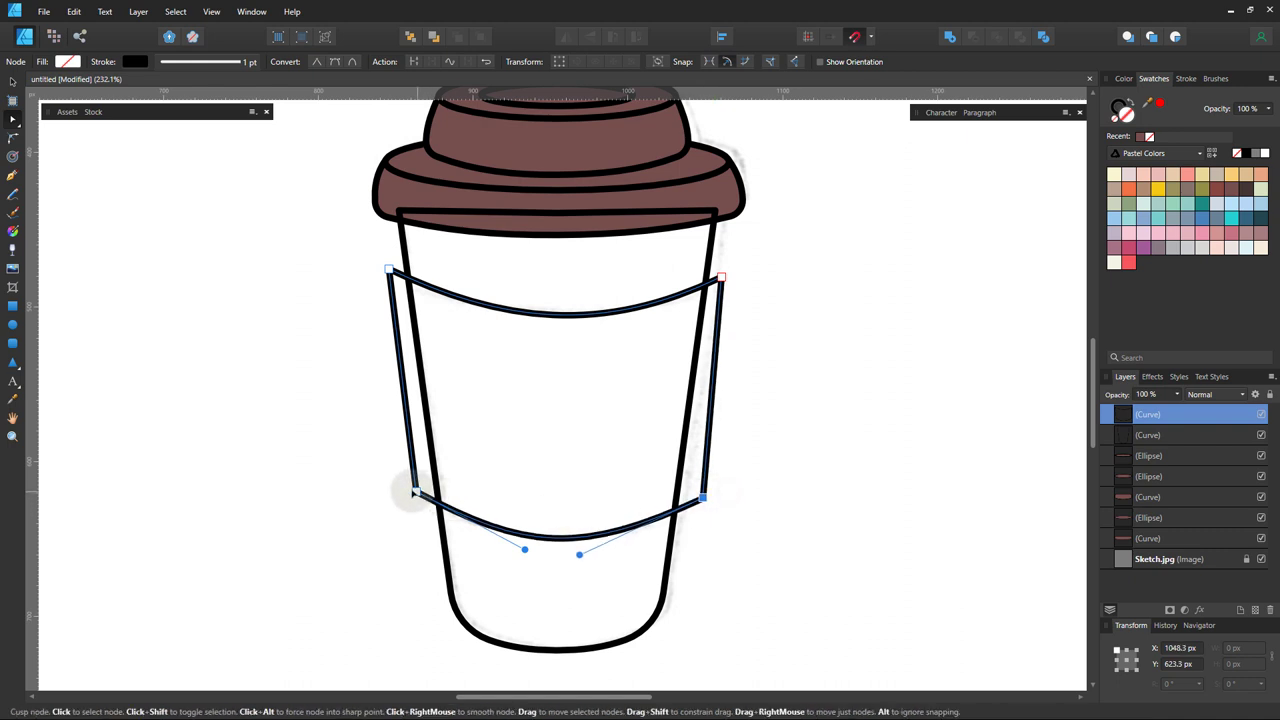
{"action": "left_click_drag", "start_coordinate": [415, 492], "coordinate": [417, 484]}
{"action": "left_click_drag", "start_coordinate": [703, 497], "coordinate": [701, 489]}
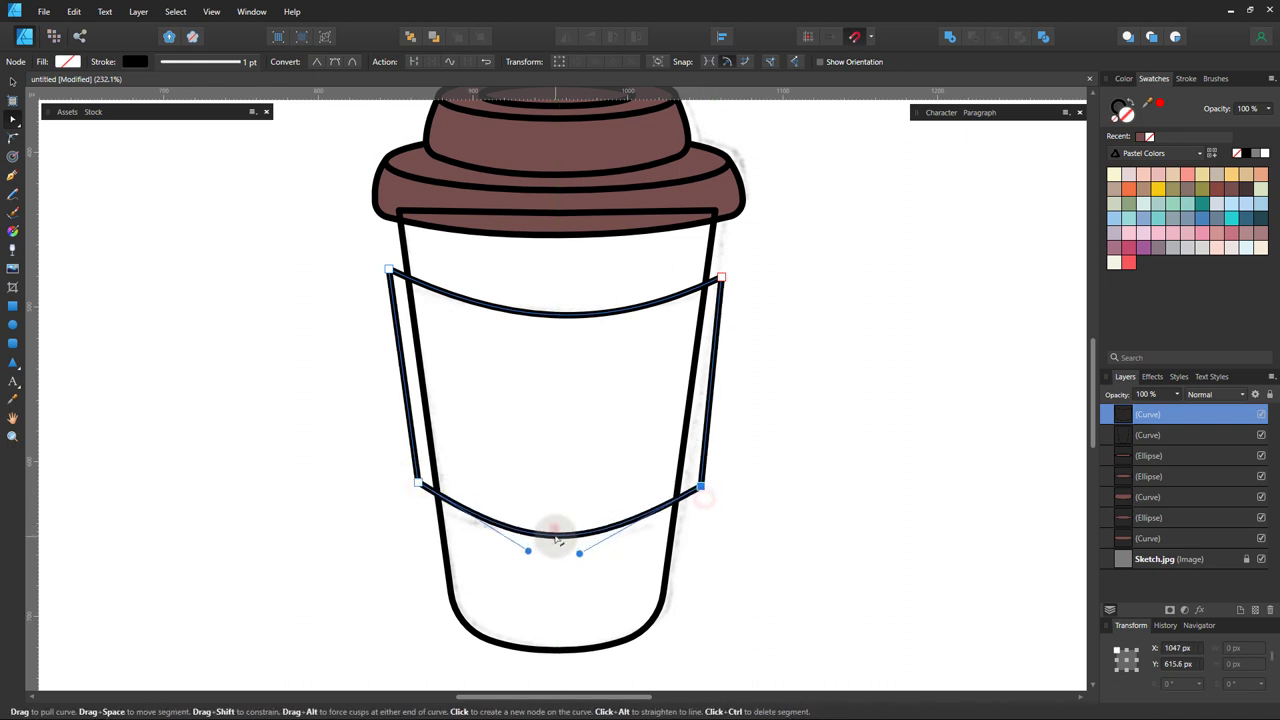
- Fine-tune the depth of the band's bottom curve and smooth it out
{"action": "left_click_drag", "start_coordinate": [557, 530], "coordinate": [557, 539]}
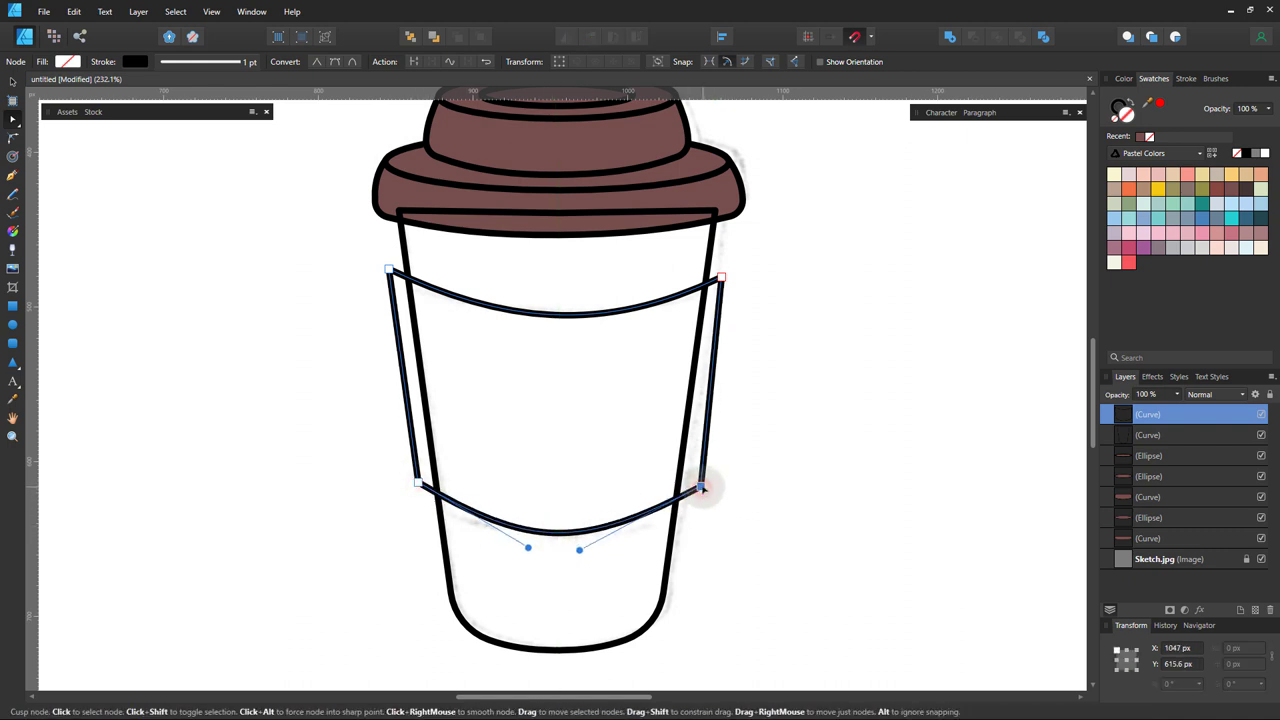
{"action": "left_click_drag", "start_coordinate": [701, 488], "coordinate": [700, 495]}
{"action": "left_click_drag", "start_coordinate": [418, 484], "coordinate": [420, 491]}
{"action": "left_click_drag", "start_coordinate": [527, 556], "coordinate": [497, 543]}
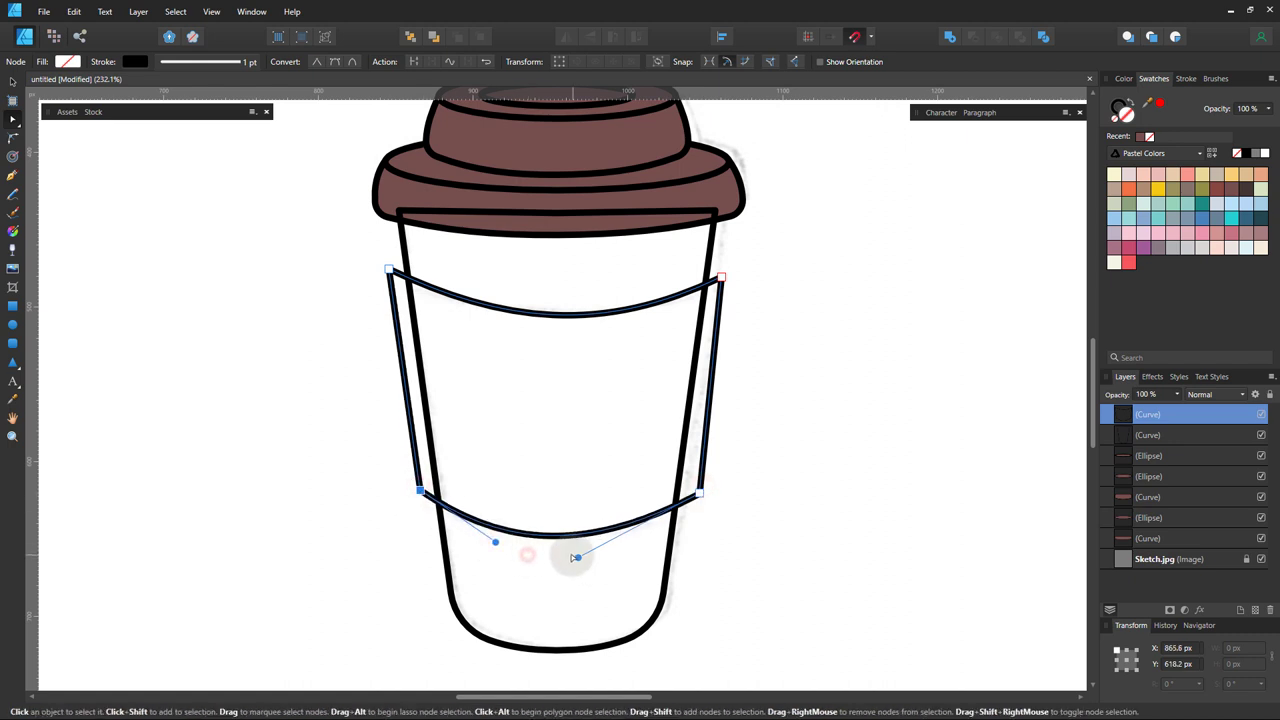
{"action": "left_click_drag", "start_coordinate": [578, 557], "coordinate": [622, 547]}
{"action": "left_click_drag", "start_coordinate": [497, 543], "coordinate": [494, 549]}
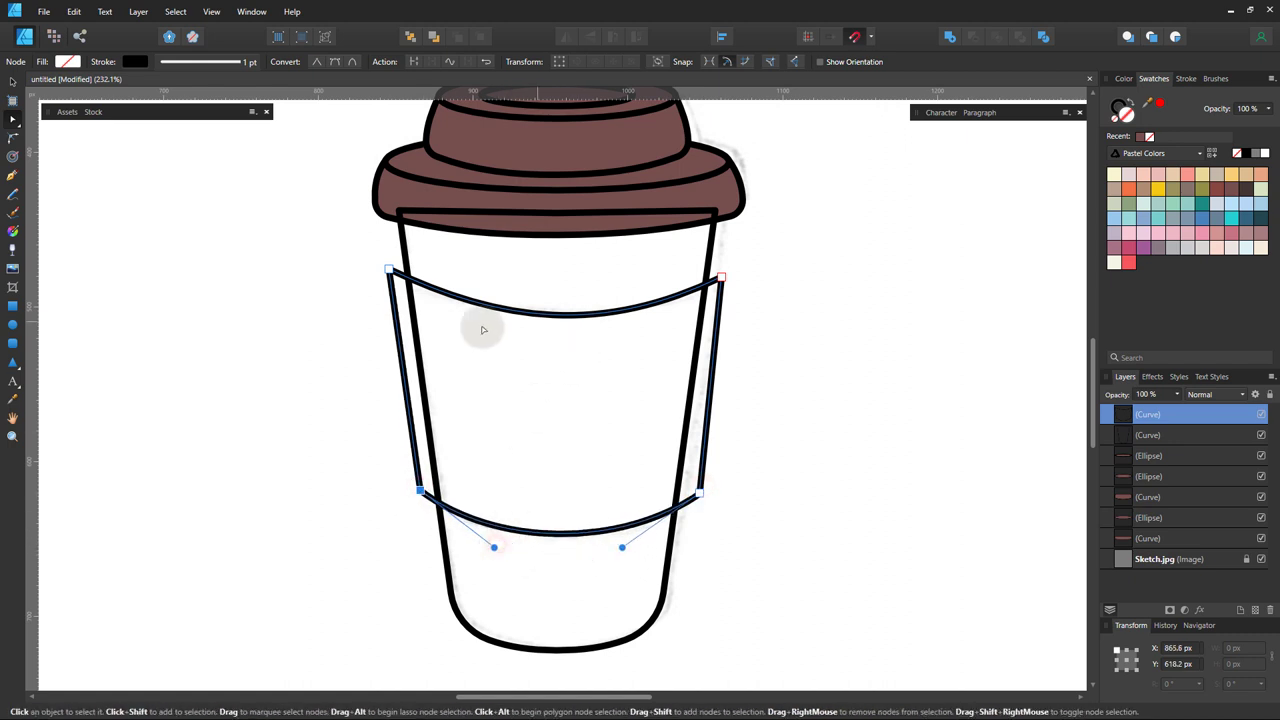
- Refine the band's top-left corner and top curve, then nest it inside the cup's Curve layer
{"action": "left_click_drag", "start_coordinate": [388, 270], "coordinate": [391, 276]}
{"action": "left_click_drag", "start_coordinate": [503, 329], "coordinate": [516, 323]}
{"action": "left_click_drag", "start_coordinate": [602, 334], "coordinate": [602, 327]}
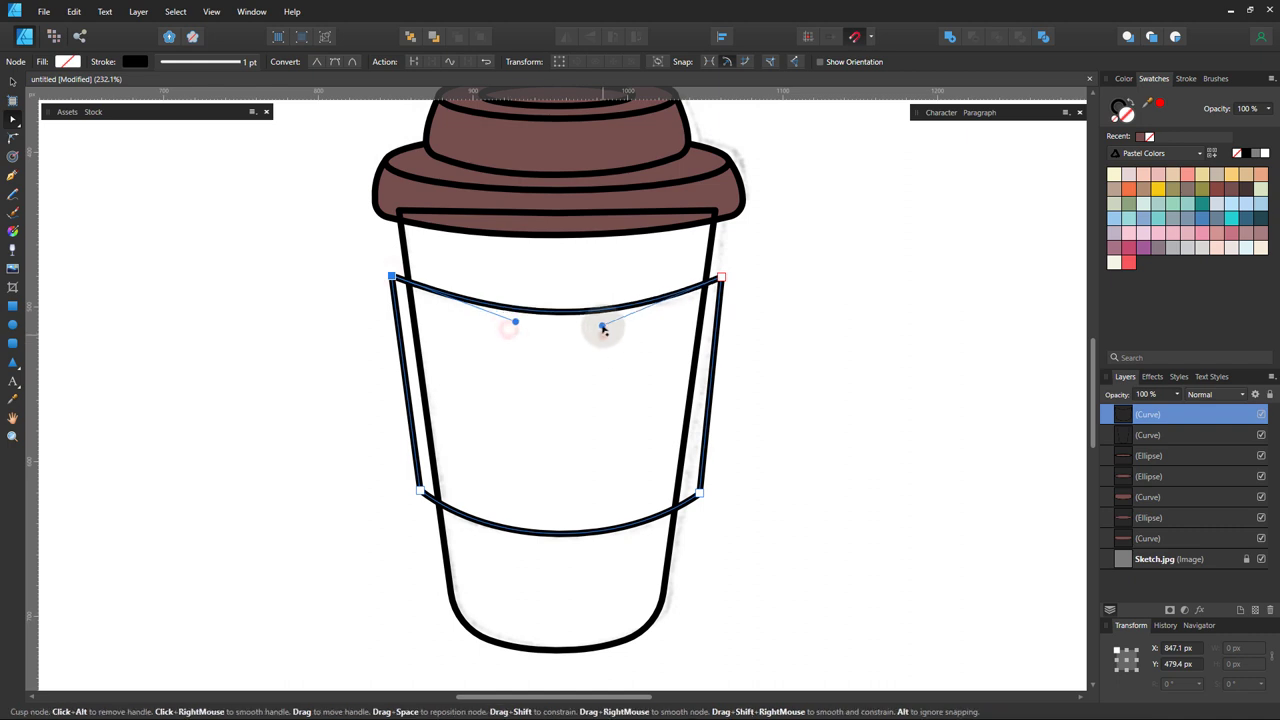
{"action": "left_click_drag", "start_coordinate": [1150, 414], "coordinate": [1187, 440]}
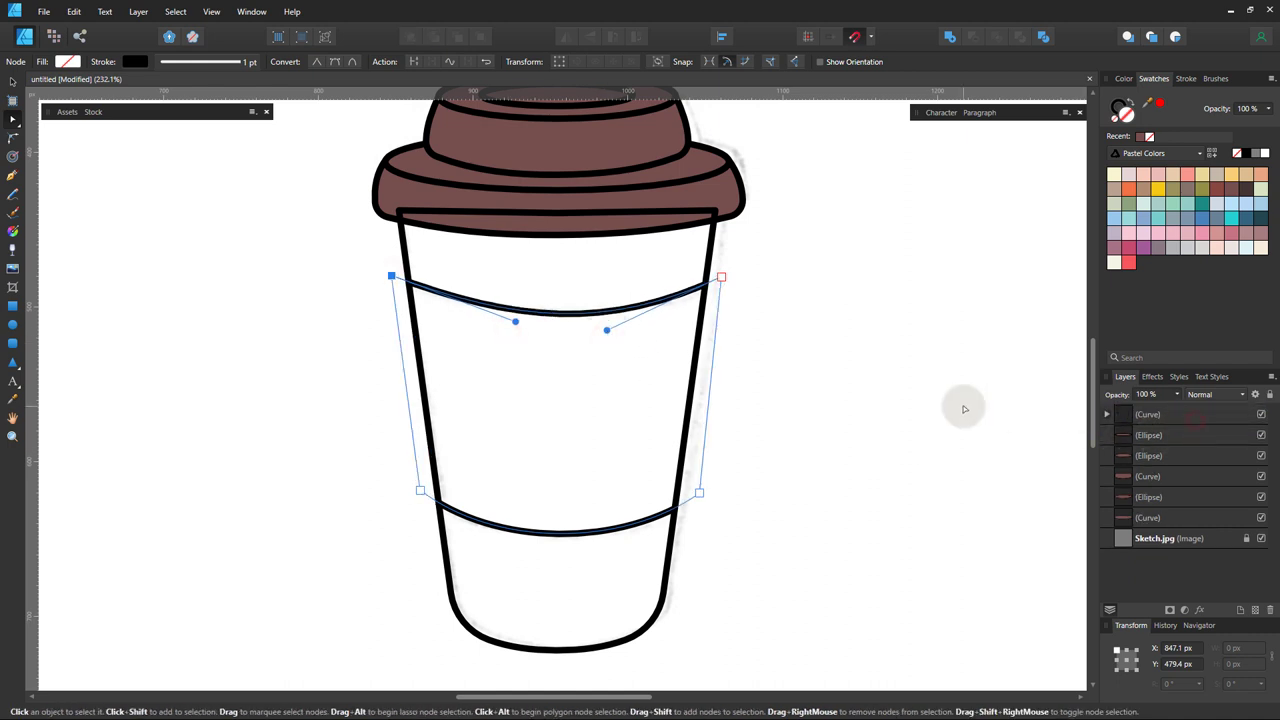
- Try tan and pinkish mauve swatch fills on the sleeve band
{"action": "key", "text": "v"}
{"action": "left_click", "coordinate": [1246, 176]}
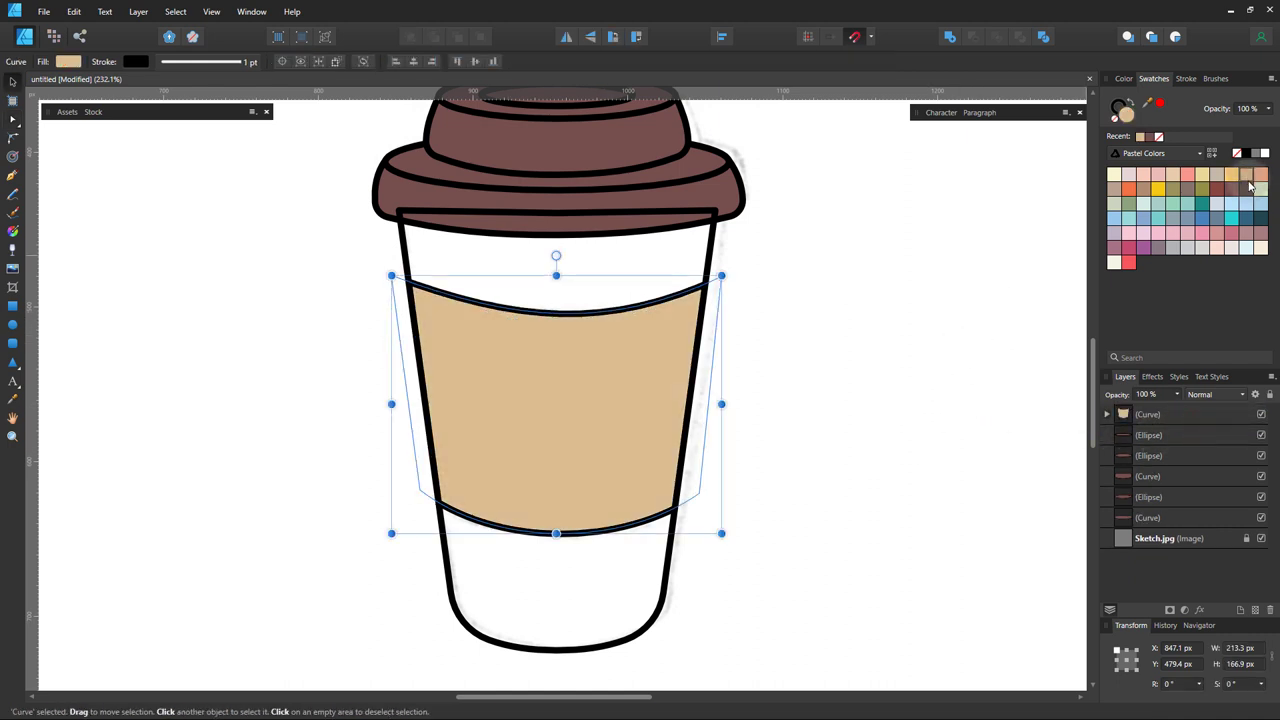
{"action": "left_click", "coordinate": [1261, 234]}
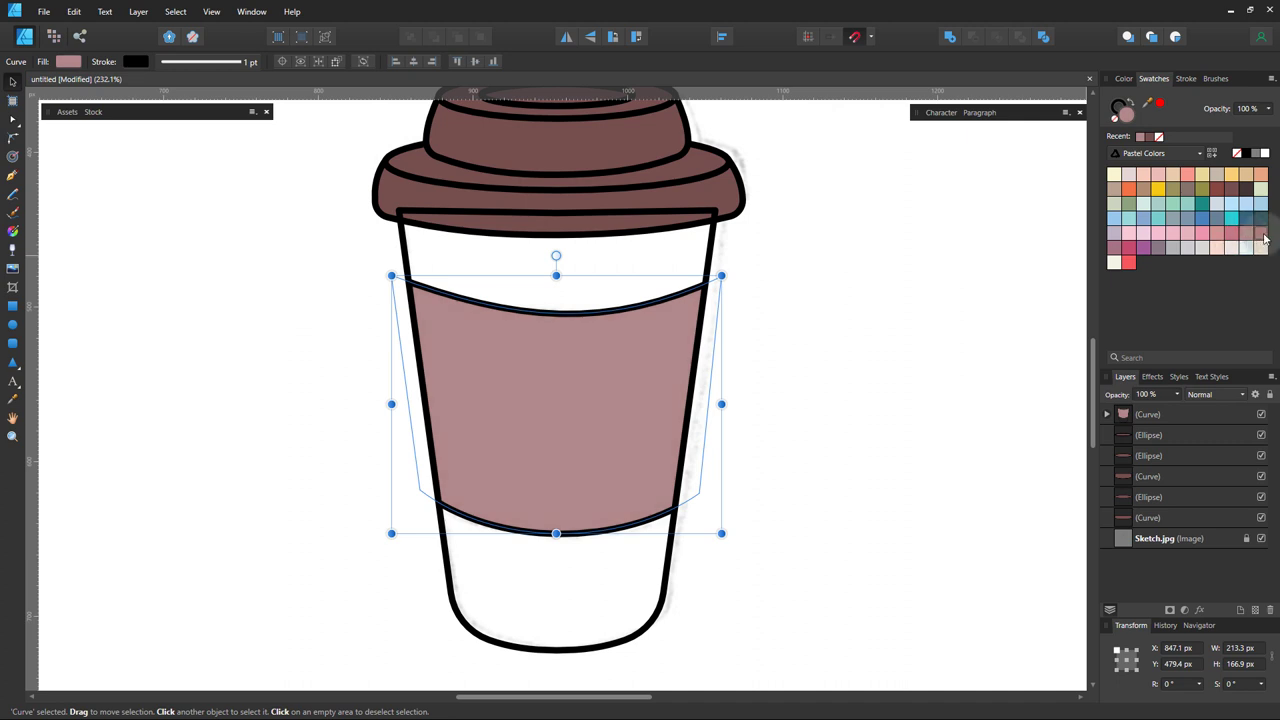
{"action": "key", "text": "ctrl+z"}
{"action": "key", "text": "ctrl+z"}
{"action": "key", "text": "ctrl+shift+z"}
- Fill the cup body cream and send it behind the lid
{"action": "left_click", "coordinate": [666, 257]}
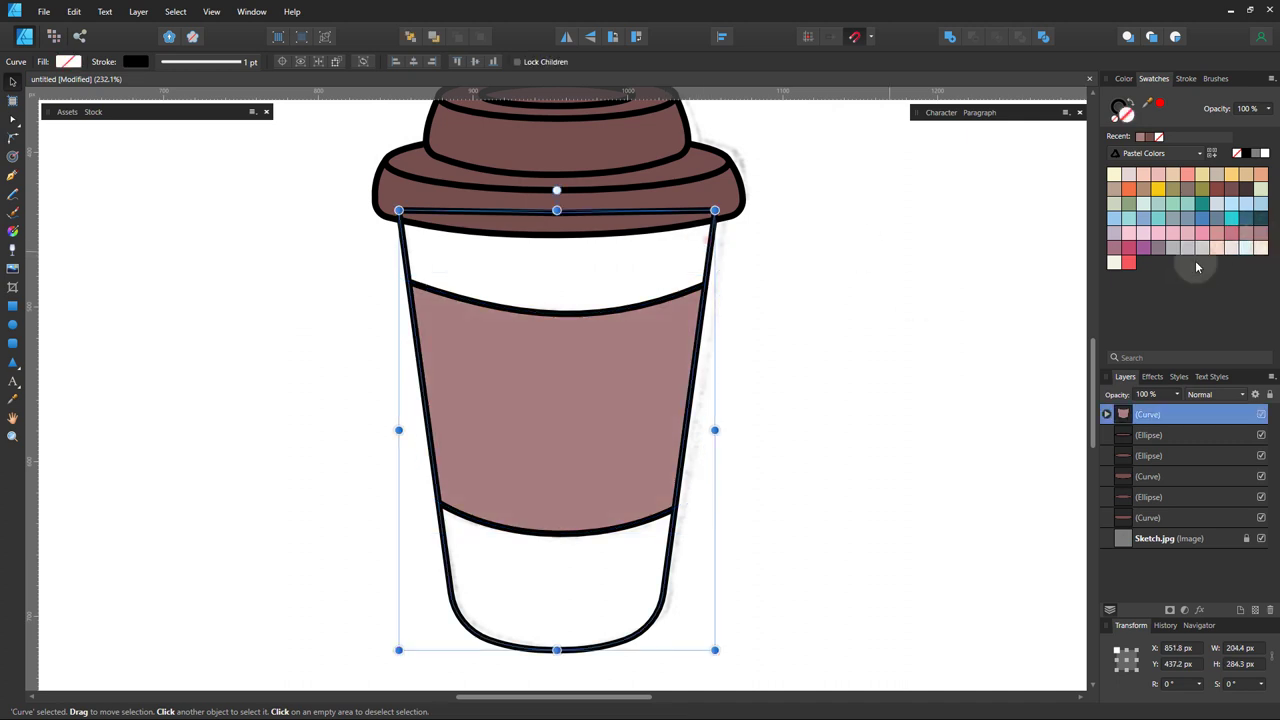
{"action": "left_click", "coordinate": [1261, 248]}
{"action": "key", "text": "ctrl+bracketleft"}
{"action": "key", "text": "ctrl+bracketleft"}
{"action": "key", "text": "ctrl+bracketleft"}
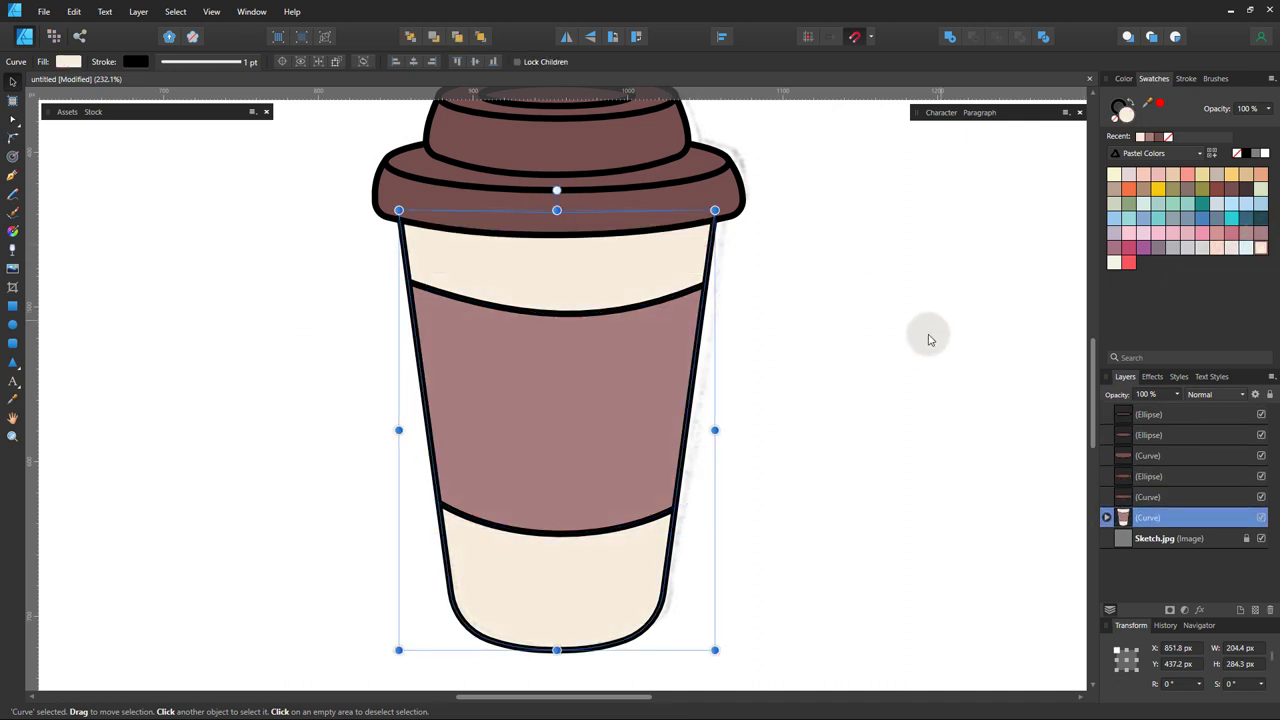
- Recolour the sleeve band a warm brown using the Color wheel
{"action": "double_click", "coordinate": [608, 413]}
{"action": "left_click", "coordinate": [1233, 196]}
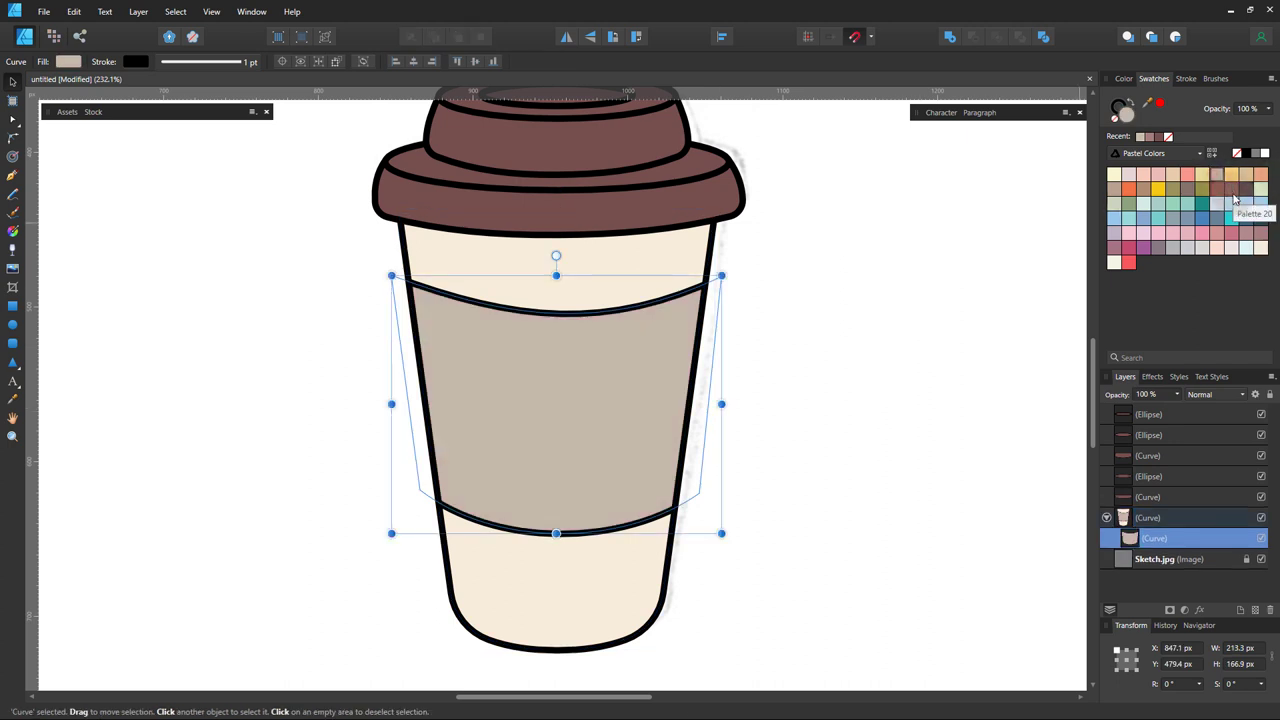
{"action": "left_click", "coordinate": [1124, 78]}
{"action": "mouse_move", "coordinate": [1180, 162]}
{"action": "left_mouse_down"}
{"action": "mouse_move", "coordinate": [1237, 185]}
{"action": "mouse_move", "coordinate": [1182, 170]}
{"action": "left_mouse_up"}
- Adjust the cup body's cream shade on the colour wheel
{"action": "left_click", "coordinate": [987, 286]}
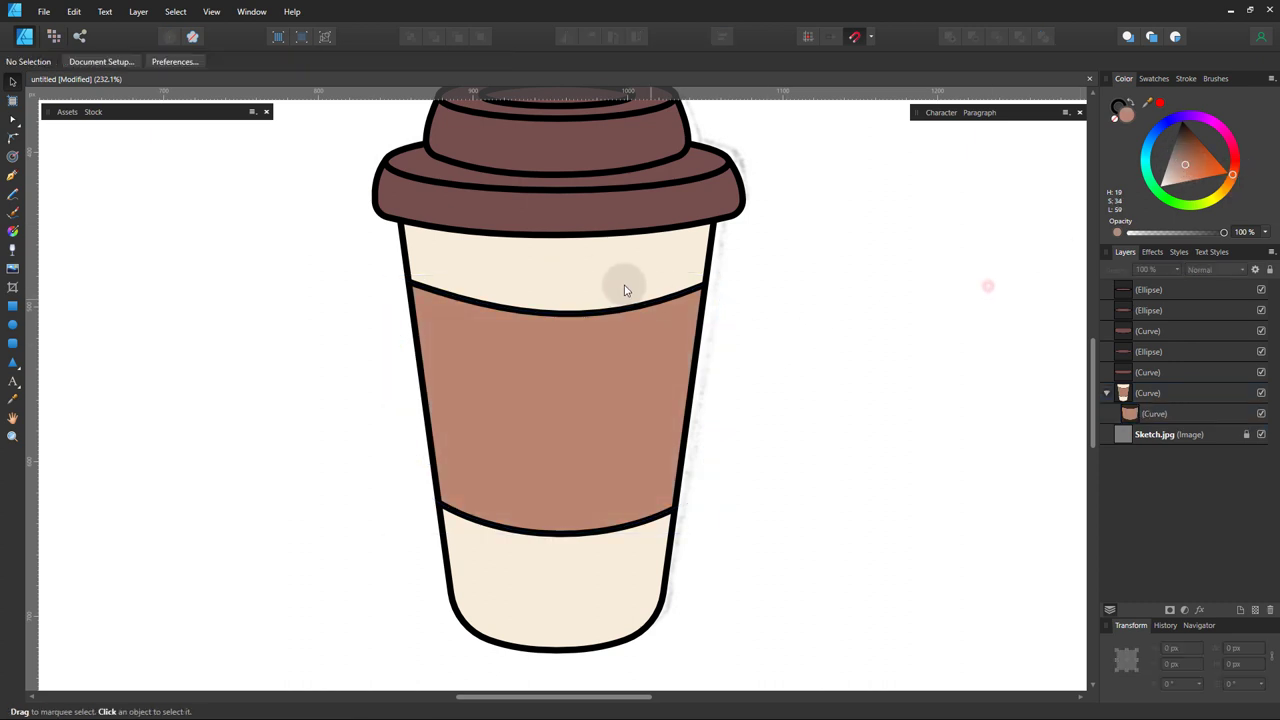
{"action": "left_click", "coordinate": [595, 272]}
{"action": "left_click_drag", "start_coordinate": [1170, 183], "coordinate": [1177, 180]}
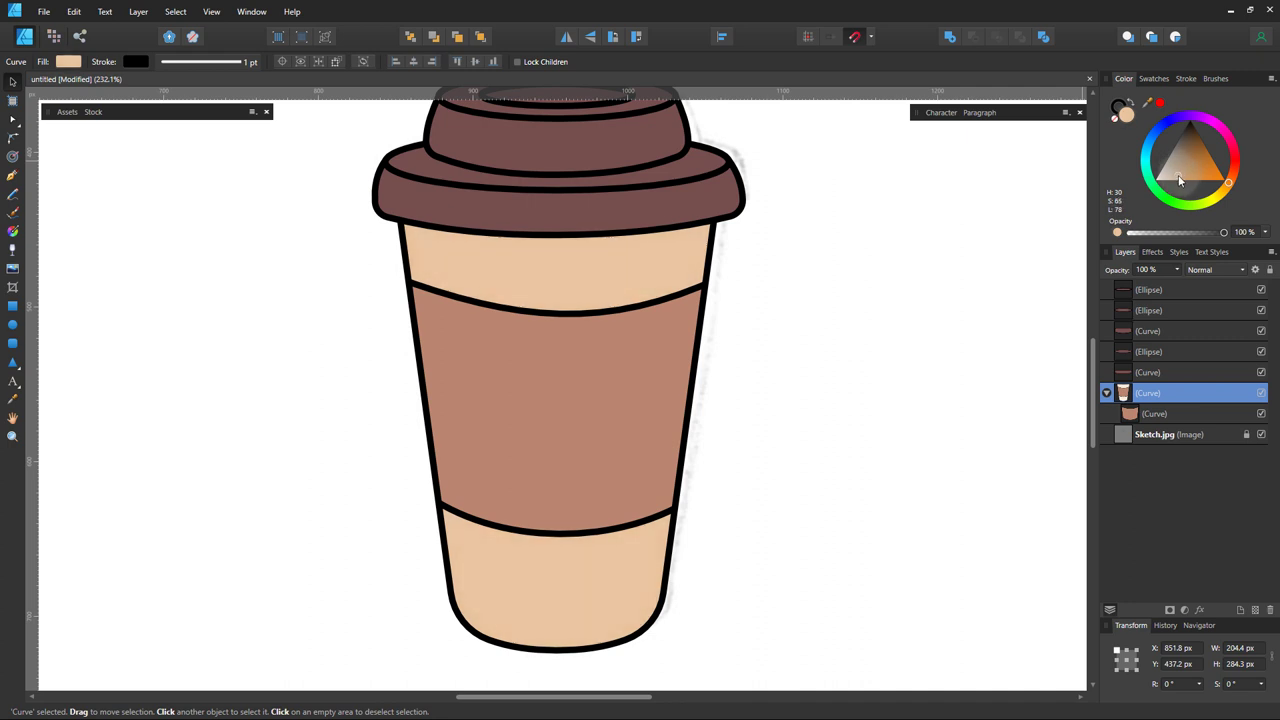
{"action": "left_click", "coordinate": [1003, 290]}
{"action": "scroll", "coordinate": [650, 300], "scroll_direction": "down", "scroll_amount": 4}
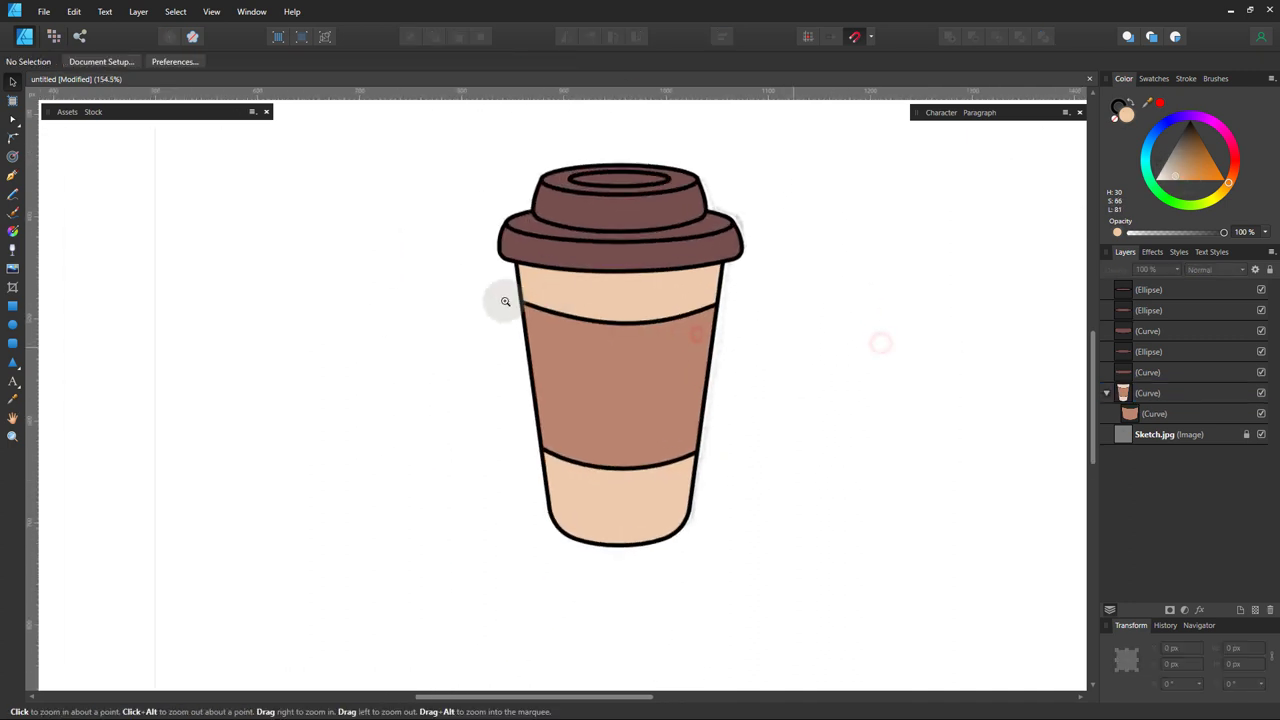
{"action": "scroll", "coordinate": [560, 330], "scroll_direction": "up", "scroll_amount": 2}
{"action": "scroll", "coordinate": [375, 219], "scroll_direction": "up", "scroll_amount": 1}
- Thin all six cup objects' outlines to a 0.6 pt stroke, then ready the Pen tool zoomed in
{"action": "left_click_drag", "start_coordinate": [378, 137], "coordinate": [760, 651]}
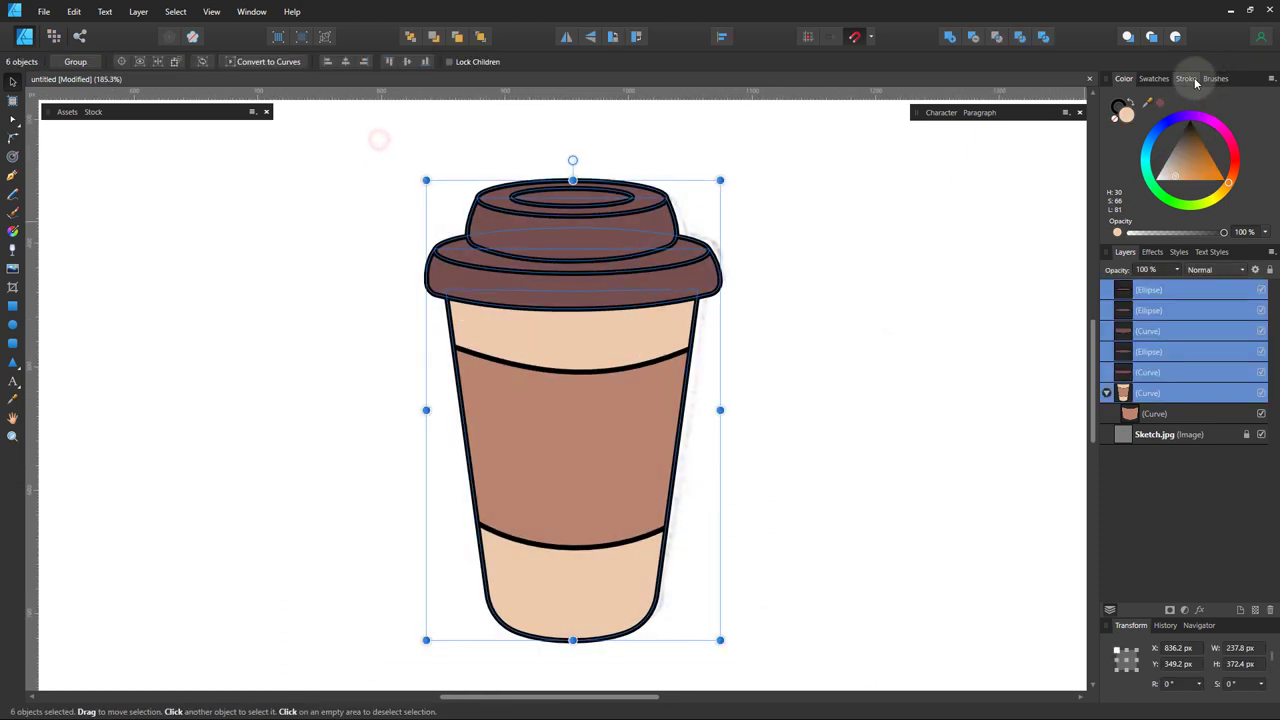
{"action": "left_click", "coordinate": [1185, 78]}
{"action": "scroll", "coordinate": [1244, 125], "scroll_direction": "up", "scroll_amount": 3}
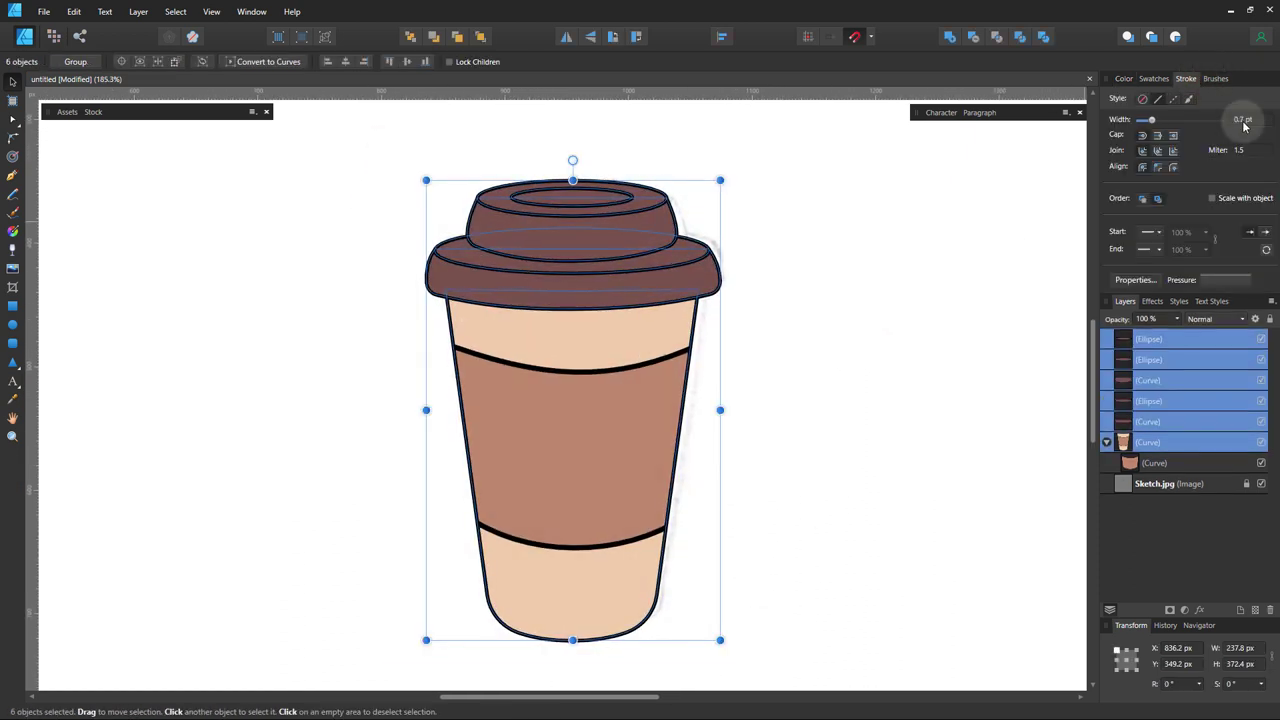
{"action": "left_click", "coordinate": [783, 355]}
{"action": "left_click", "coordinate": [627, 385]}
{"action": "left_click", "coordinate": [820, 357]}
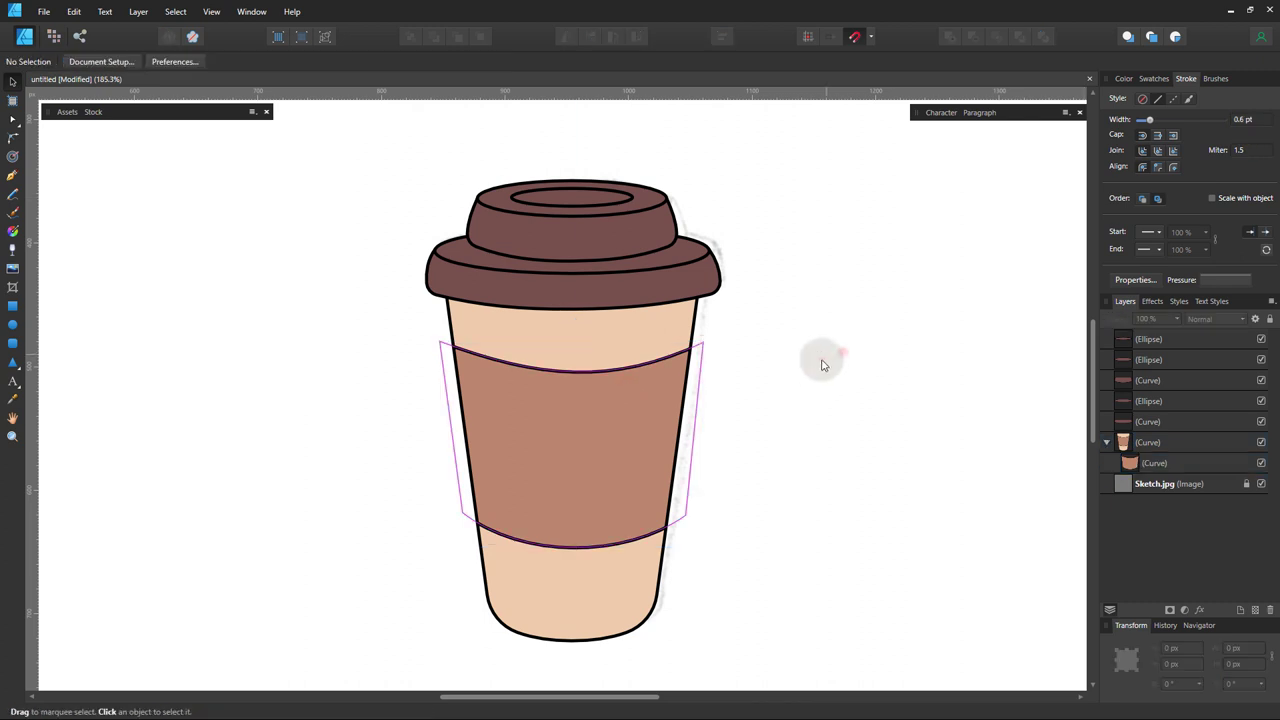
{"action": "scroll", "coordinate": [691, 454], "scroll_direction": "up", "scroll_amount": 2}
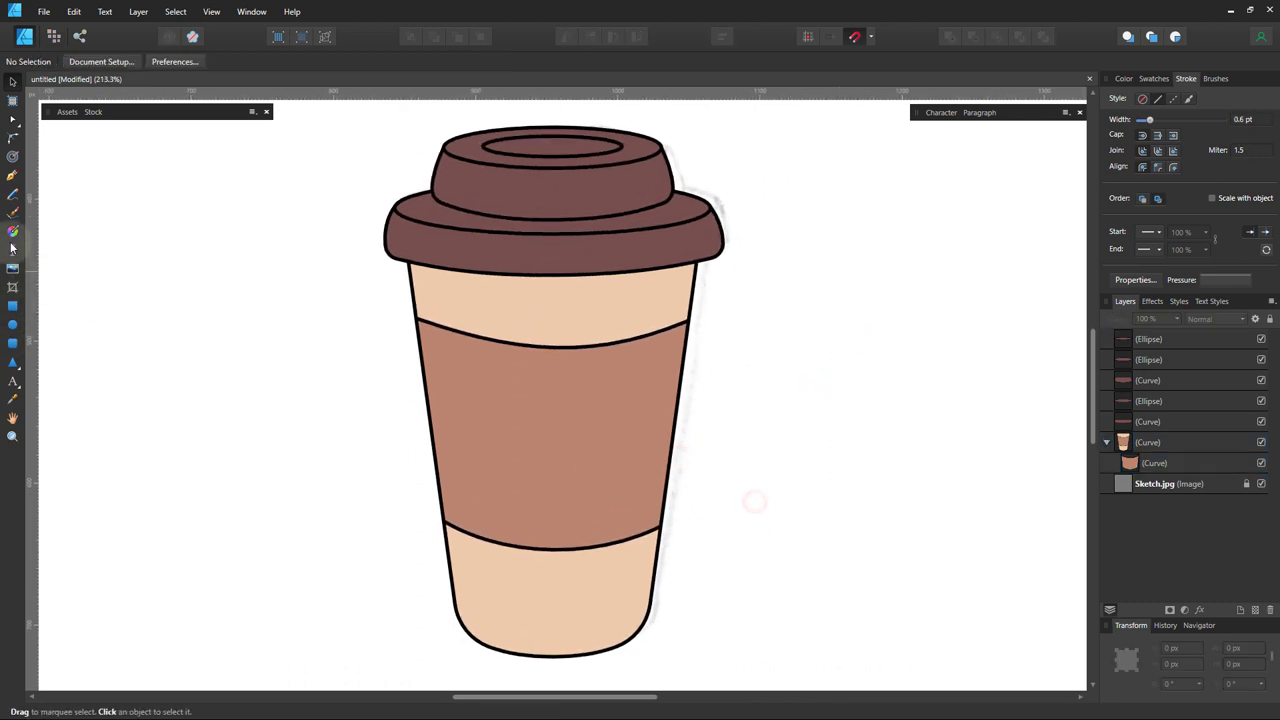
{"action": "left_click", "coordinate": [12, 175]}
{"action": "scroll", "coordinate": [451, 463], "scroll_direction": "up", "scroll_amount": 2}
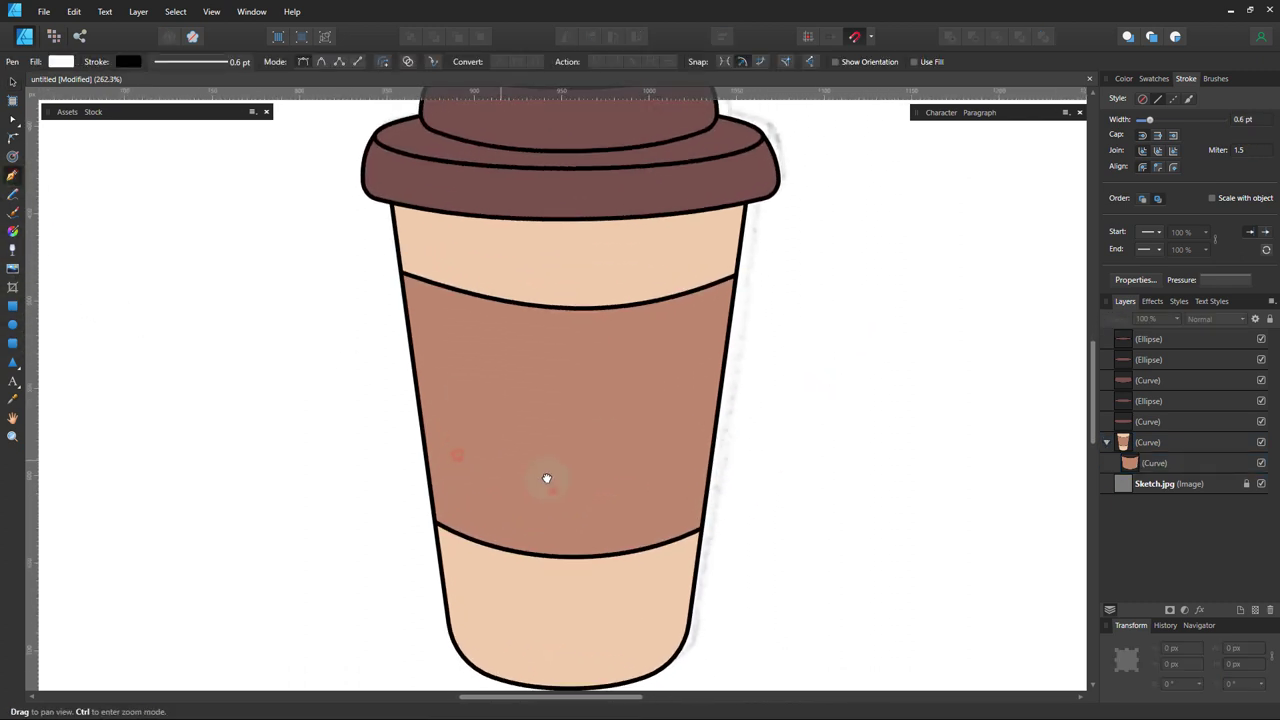
- Draw a closed Pen path covering the cup's left side for the shadow
{"action": "left_click", "coordinate": [458, 243]}
{"action": "scroll", "coordinate": [470, 400], "scroll_direction": "down", "scroll_amount": 2}
{"action": "left_click", "coordinate": [479, 572]}
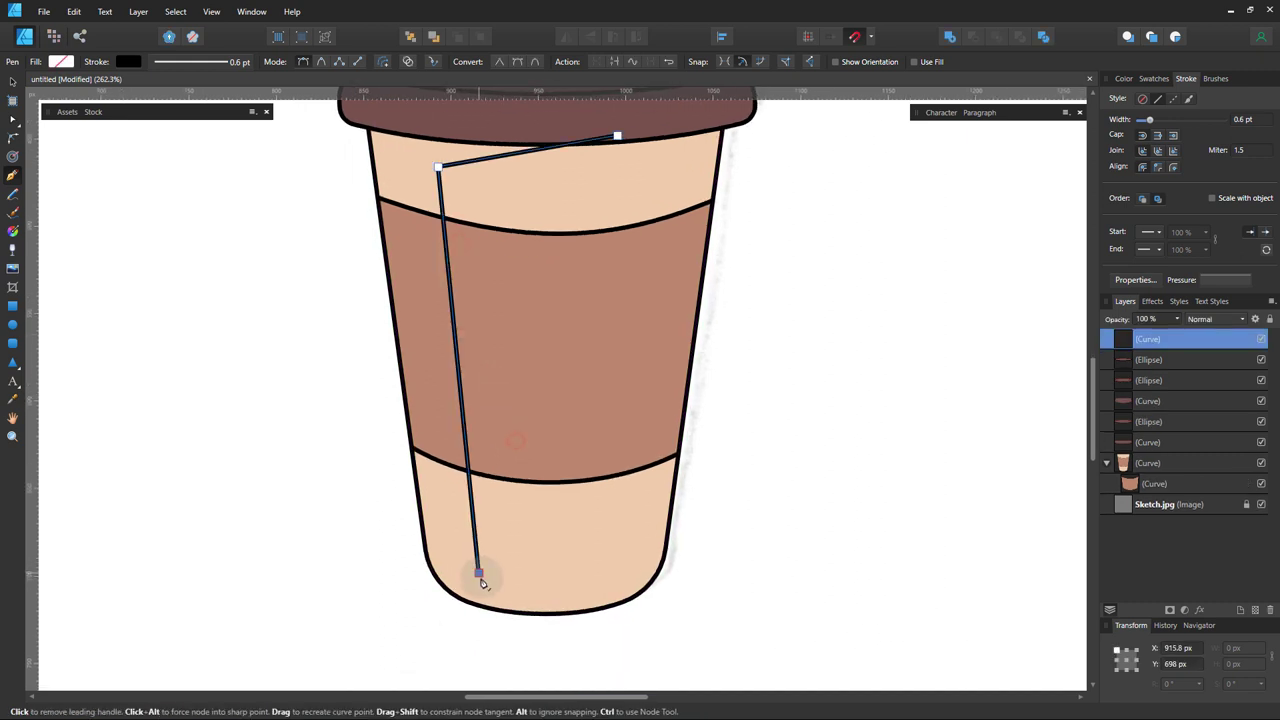
{"action": "left_click_drag", "start_coordinate": [664, 570], "coordinate": [657, 606]}
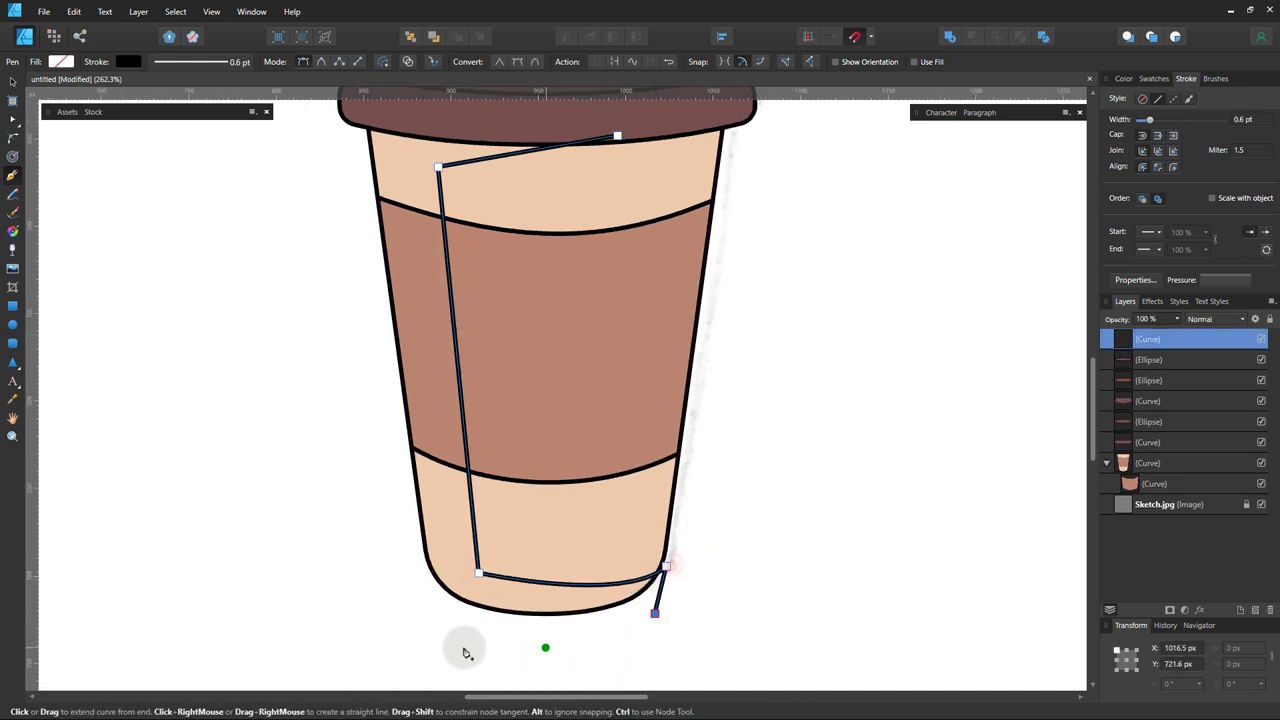
{"action": "left_click", "coordinate": [314, 445]}
{"action": "left_click", "coordinate": [322, 203]}
{"action": "scroll", "coordinate": [418, 220], "scroll_direction": "up", "scroll_amount": 2}
{"action": "left_click", "coordinate": [379, 213]}
{"action": "left_click", "coordinate": [640, 242]}
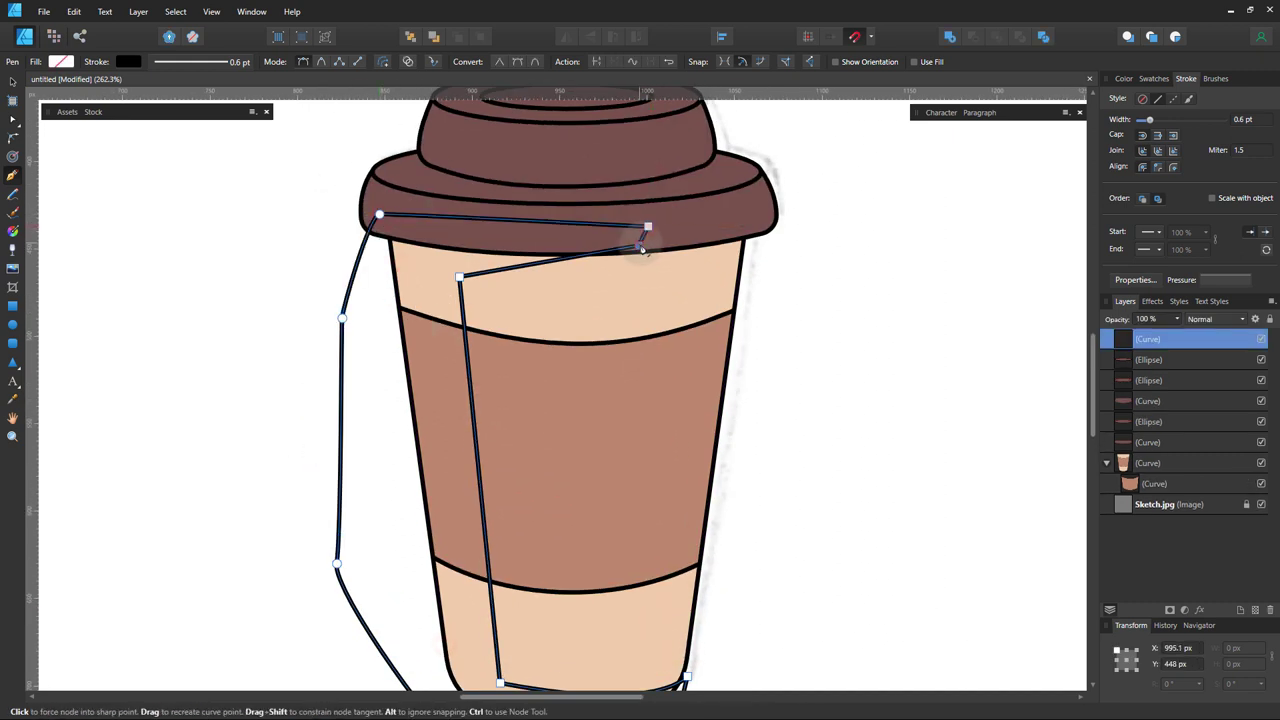
{"action": "scroll", "coordinate": [610, 260], "scroll_direction": "down", "scroll_amount": 2}
- Round the shadow path's upper and lower left corners, fill it dark brown with no outline
{"action": "key", "text": "c"}
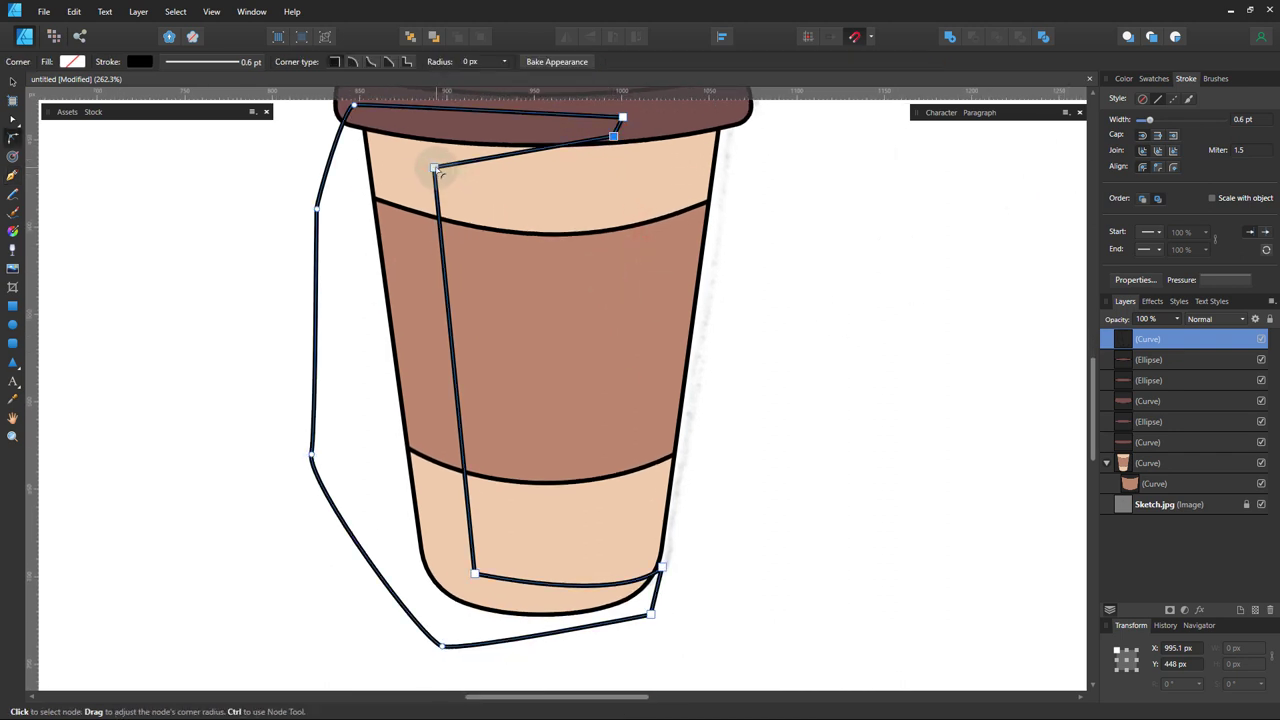
{"action": "left_click_drag", "start_coordinate": [434, 167], "coordinate": [495, 200]}
{"action": "left_click_drag", "start_coordinate": [475, 573], "coordinate": [536, 540]}
{"action": "key", "text": "v"}
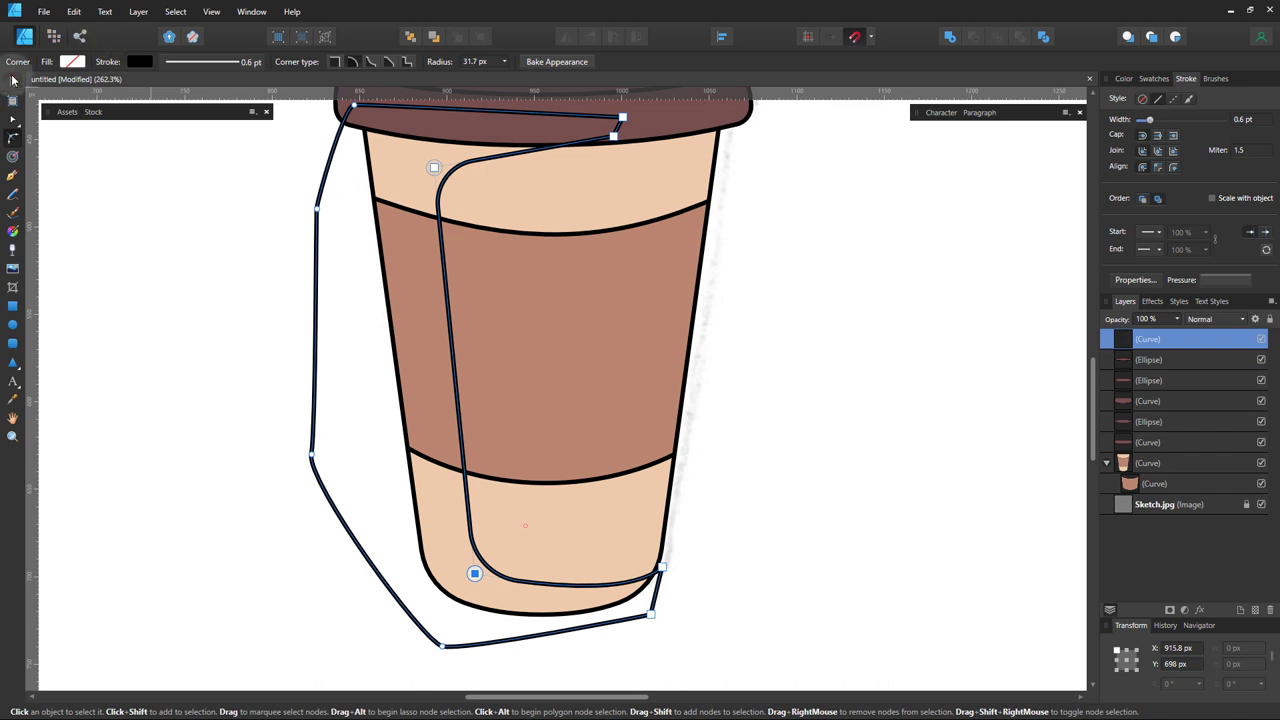
{"action": "left_click", "coordinate": [1152, 79]}
{"action": "left_click", "coordinate": [1240, 178]}
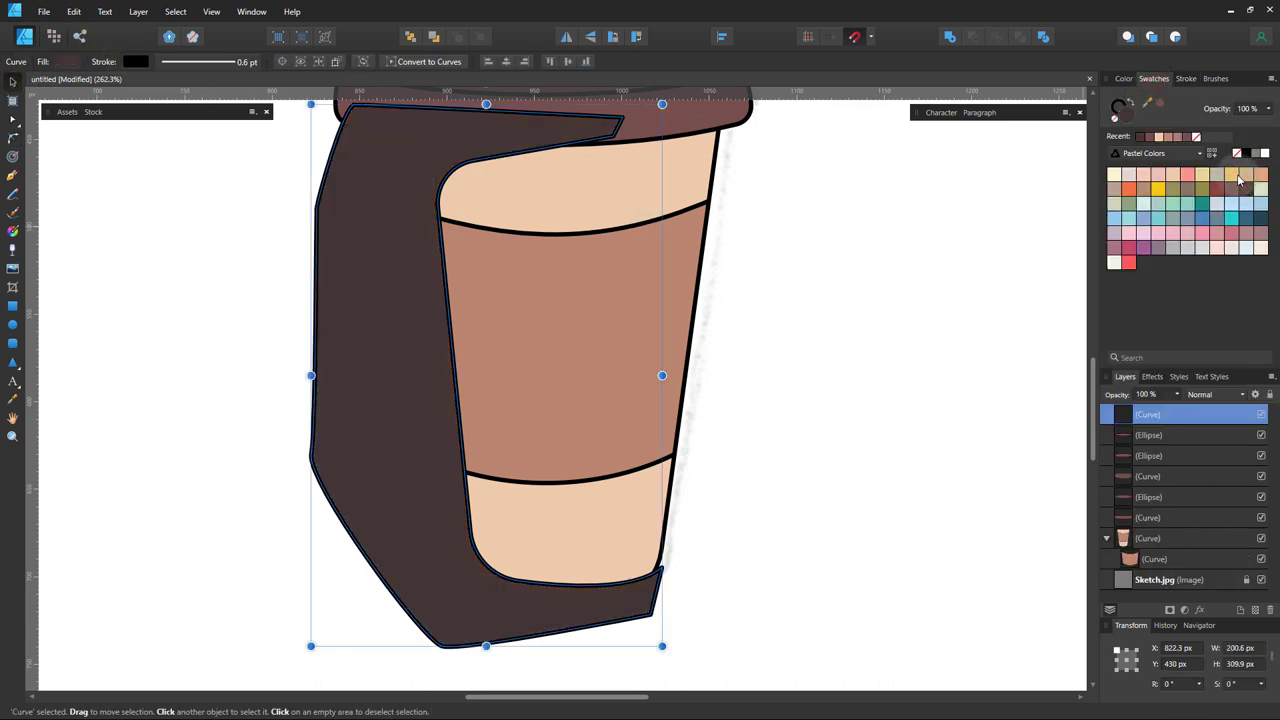
{"action": "left_click", "coordinate": [1114, 116]}
- Clip the shadow inside the cup body and set its opacity to 25%
{"action": "left_click_drag", "start_coordinate": [1190, 419], "coordinate": [1174, 539]}
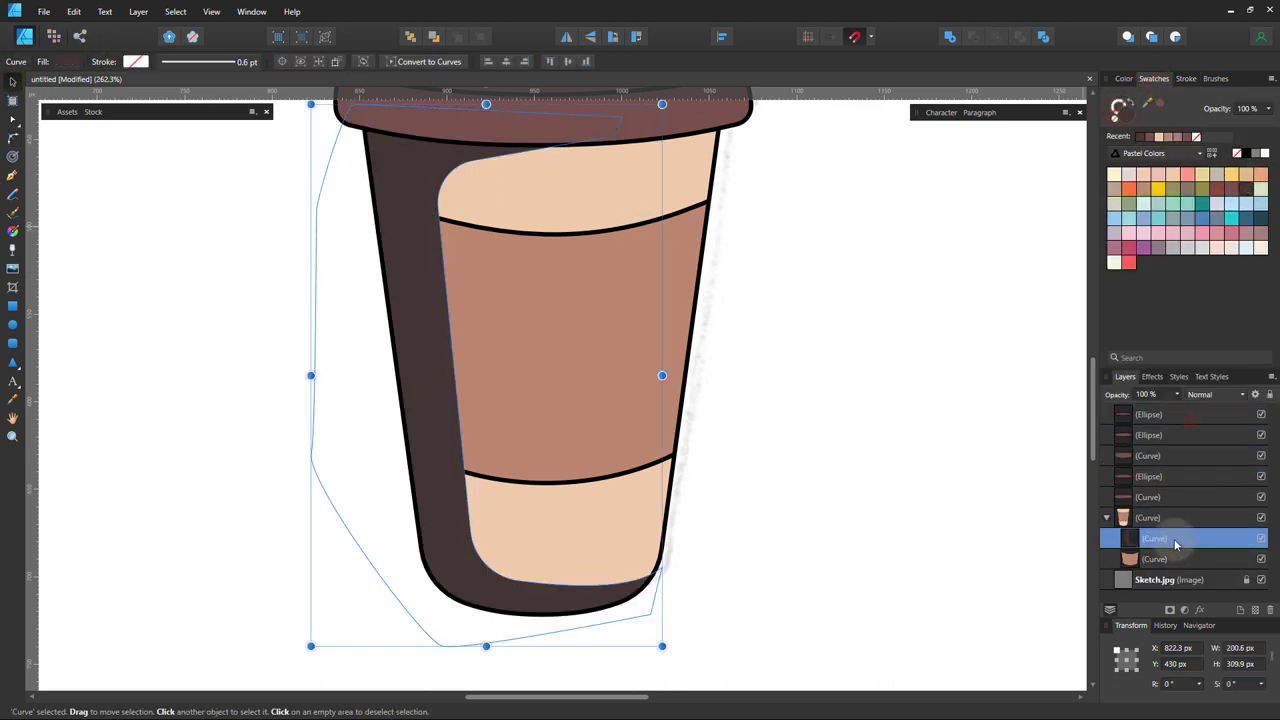
{"action": "left_click_drag", "start_coordinate": [1178, 395], "coordinate": [1114, 414]}
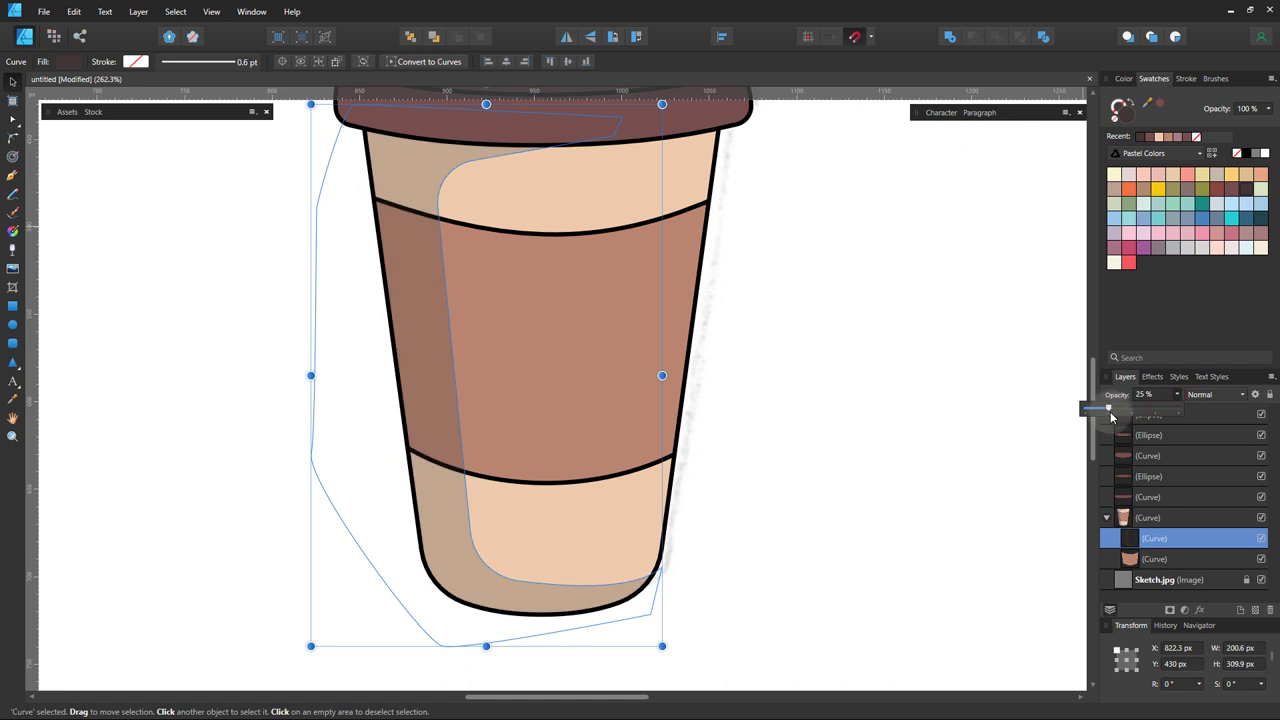
{"action": "left_click", "coordinate": [958, 428]}
- Widen the clipped shadow shape slightly to the right
{"action": "key", "text": "z"}
{"action": "left_click_drag", "start_coordinate": [791, 493], "coordinate": [750, 505]}
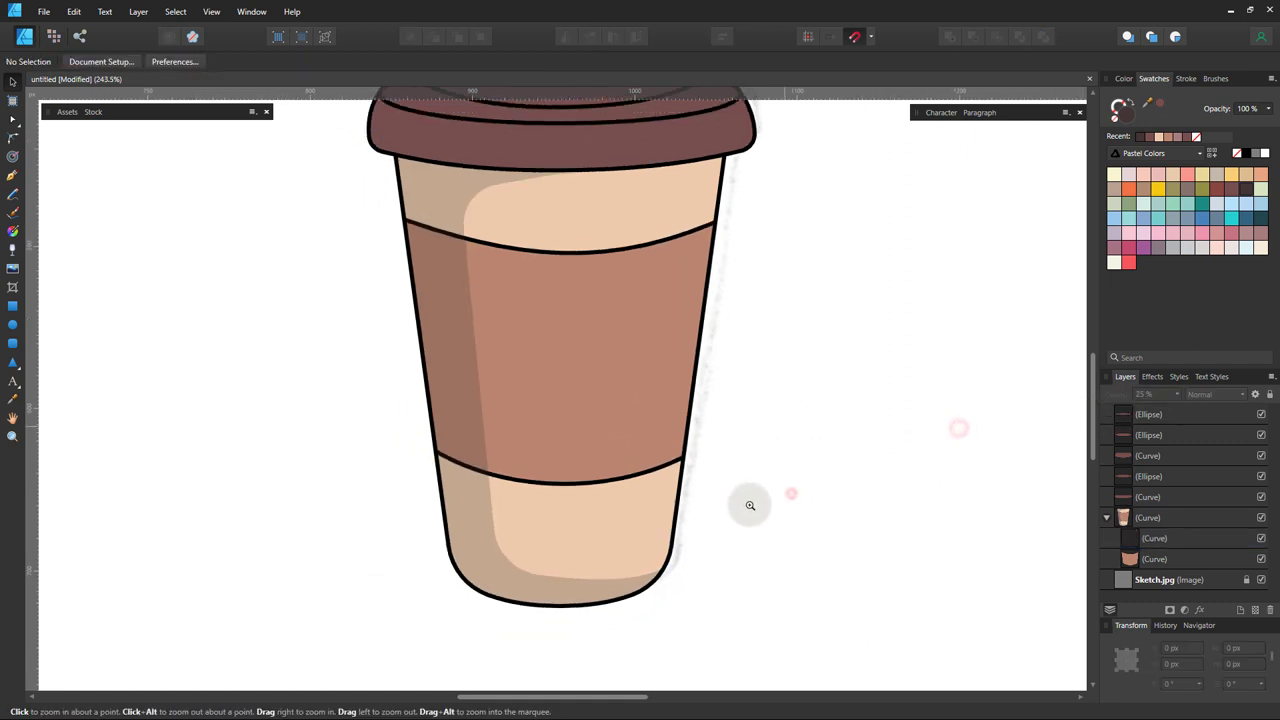
{"action": "key", "text": "v"}
{"action": "left_click", "coordinate": [520, 575]}
{"action": "left_click_drag", "start_coordinate": [674, 383], "coordinate": [684, 383]}
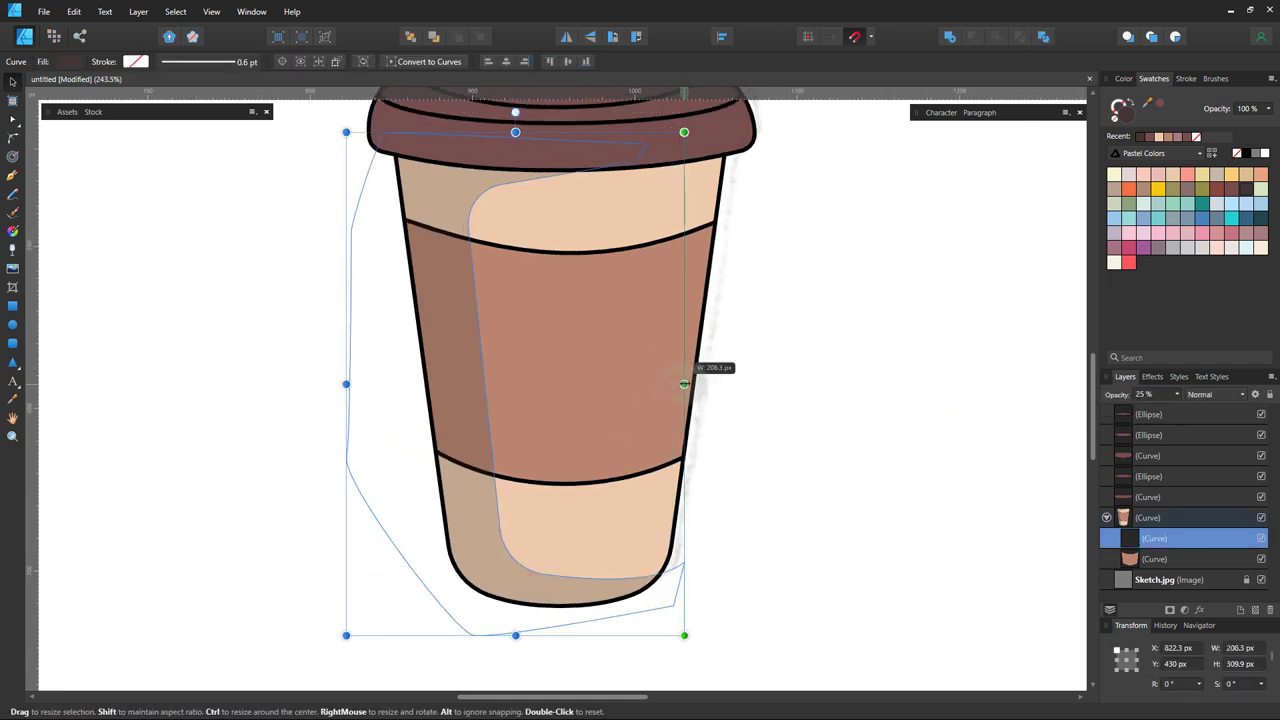
- Duplicate the shadow, shift the copy left and stretch it taller
{"action": "right_click", "coordinate": [1165, 540]}
{"action": "left_click", "coordinate": [1170, 296]}
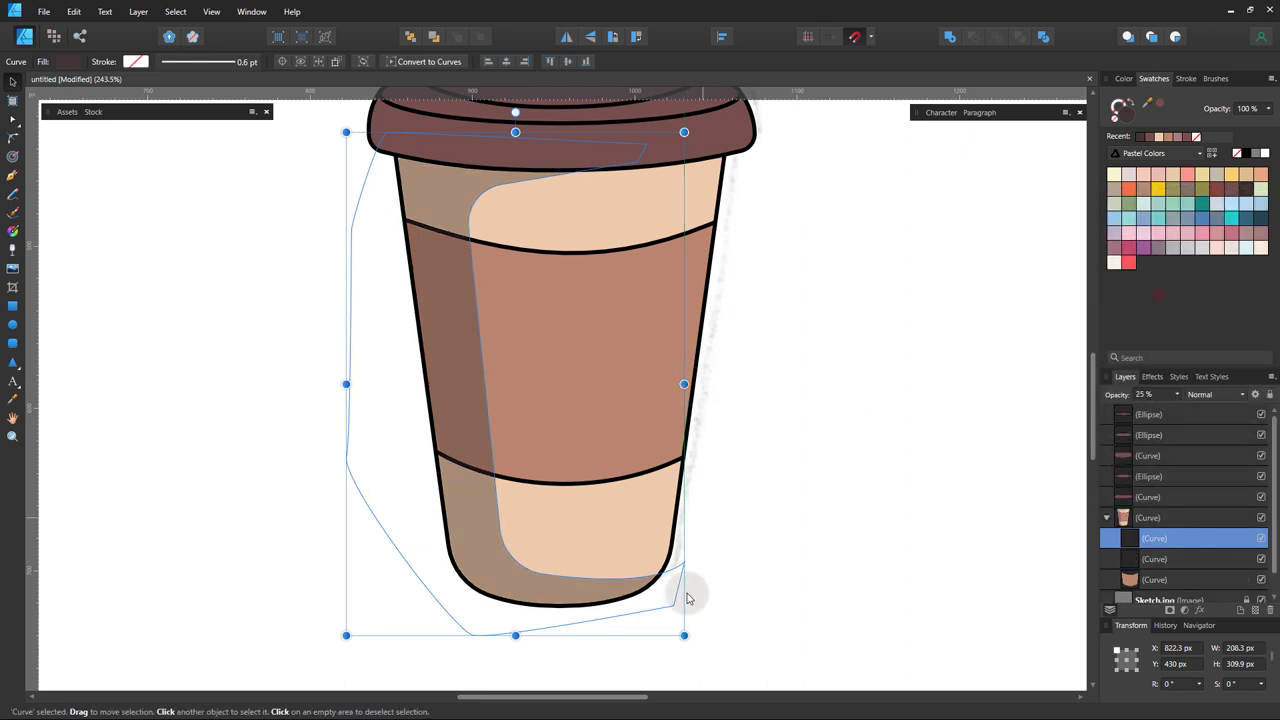
{"action": "left_click_drag", "start_coordinate": [682, 636], "coordinate": [643, 642]}
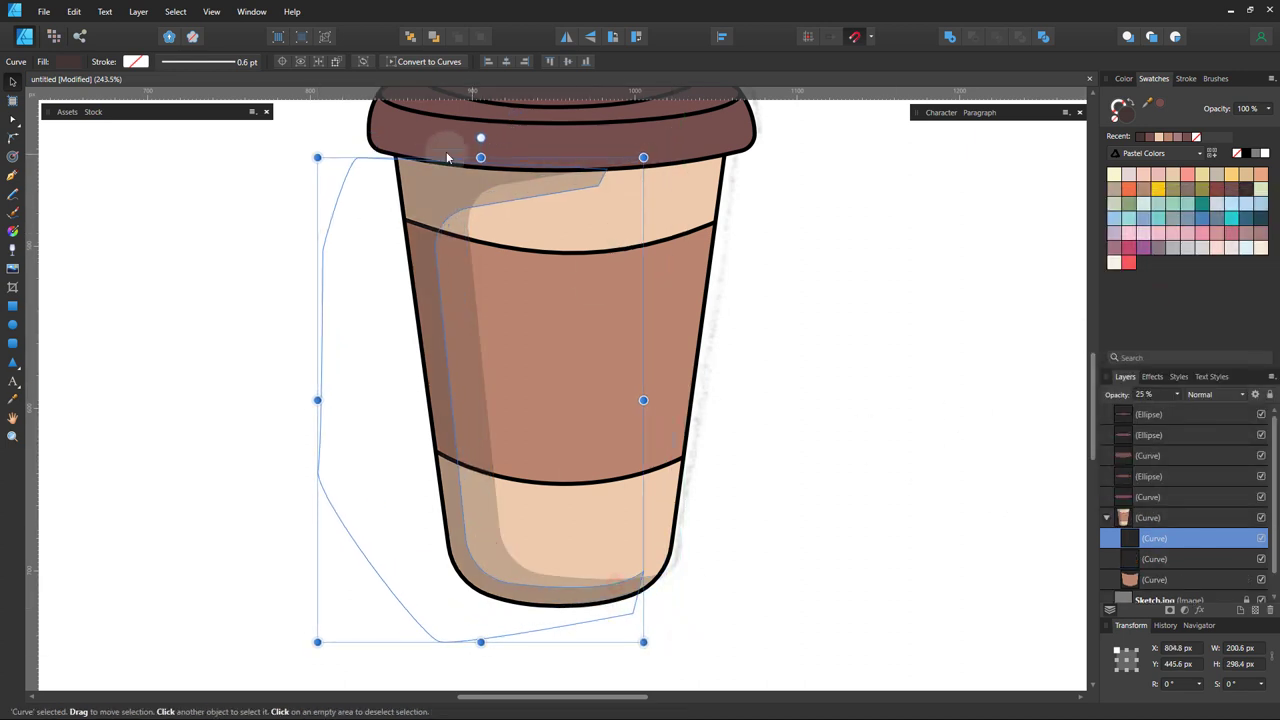
{"action": "left_click_drag", "start_coordinate": [480, 132], "coordinate": [490, 131]}
{"action": "left_click_drag", "start_coordinate": [453, 185], "coordinate": [464, 185]}
{"action": "left_click_drag", "start_coordinate": [491, 642], "coordinate": [491, 655]}
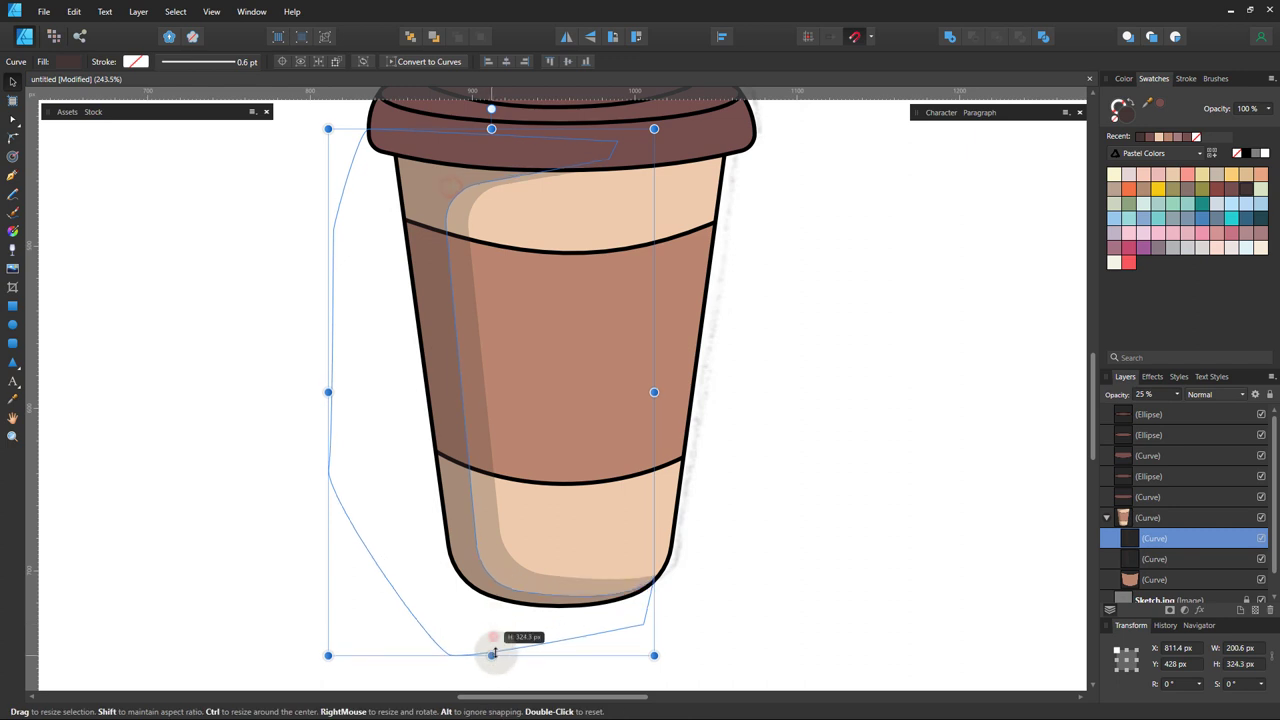
{"action": "left_click_drag", "start_coordinate": [491, 128], "coordinate": [491, 123]}
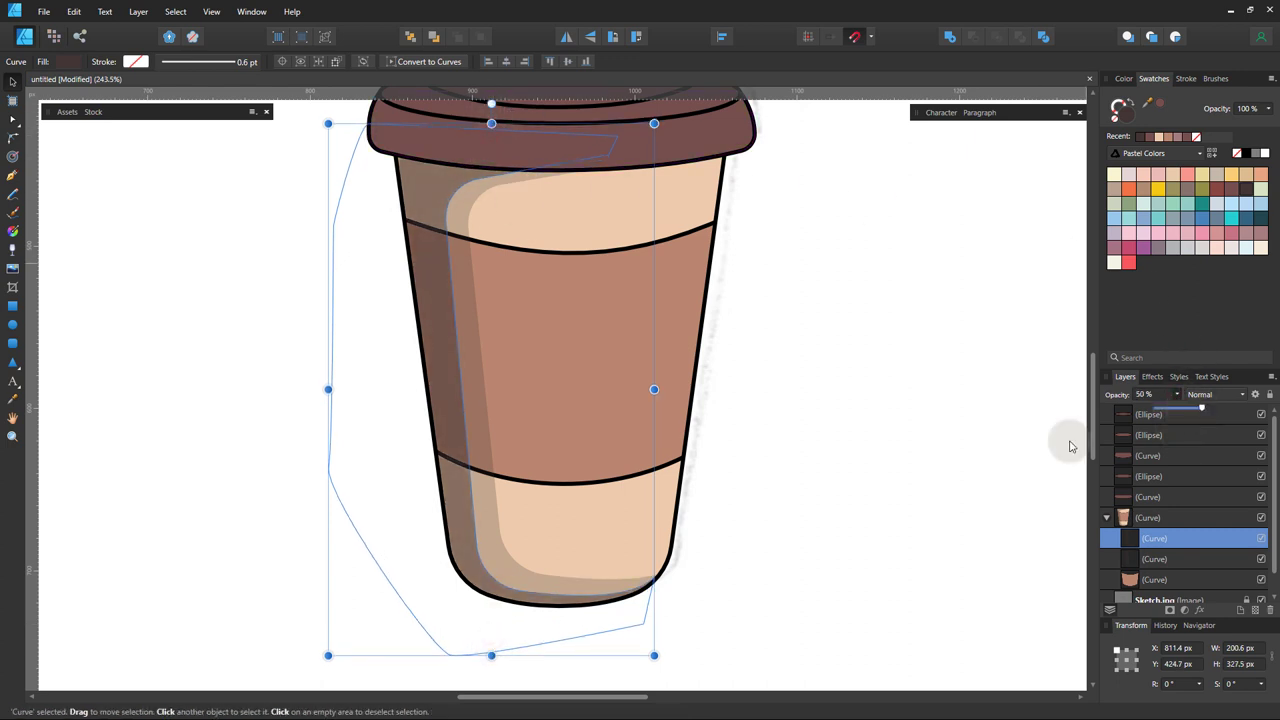
{"action": "left_click", "coordinate": [877, 451]}
{"action": "left_click_drag", "start_coordinate": [445, 449], "coordinate": [437, 432]}
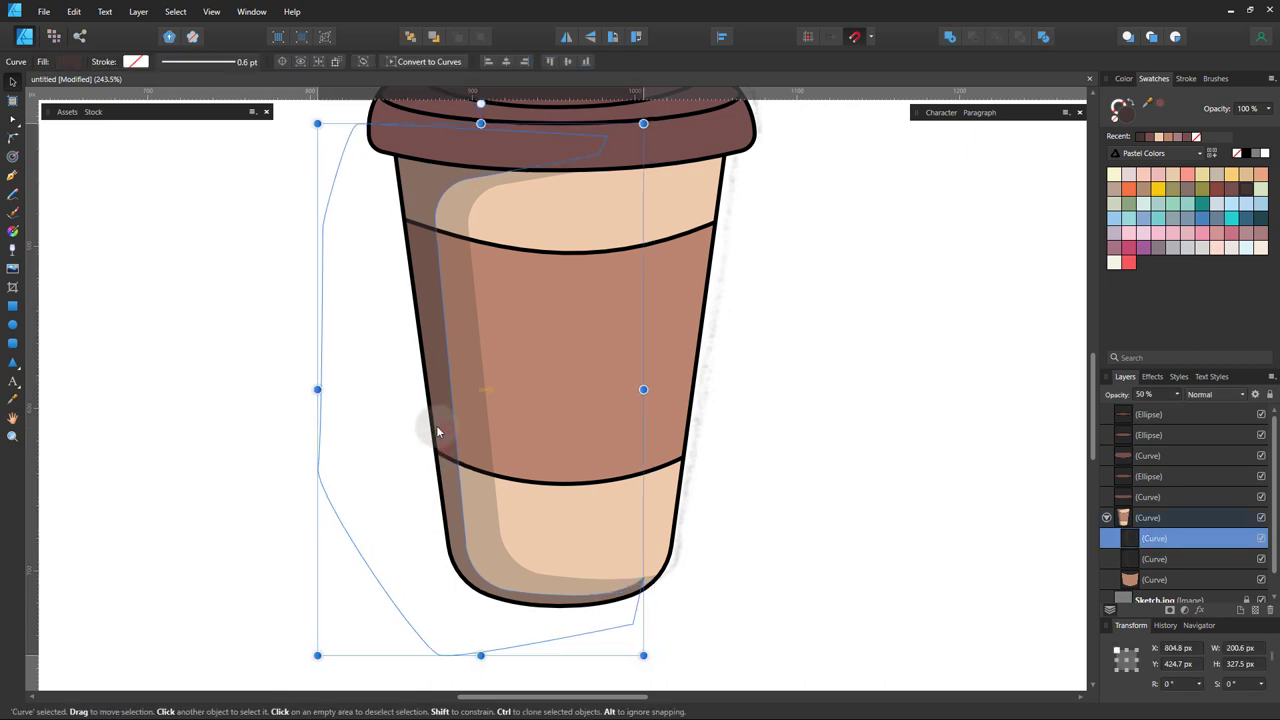
- Reshape the duplicate shadow's bottom and left-edge nodes with the Node tool
{"action": "double_click", "coordinate": [489, 651]}
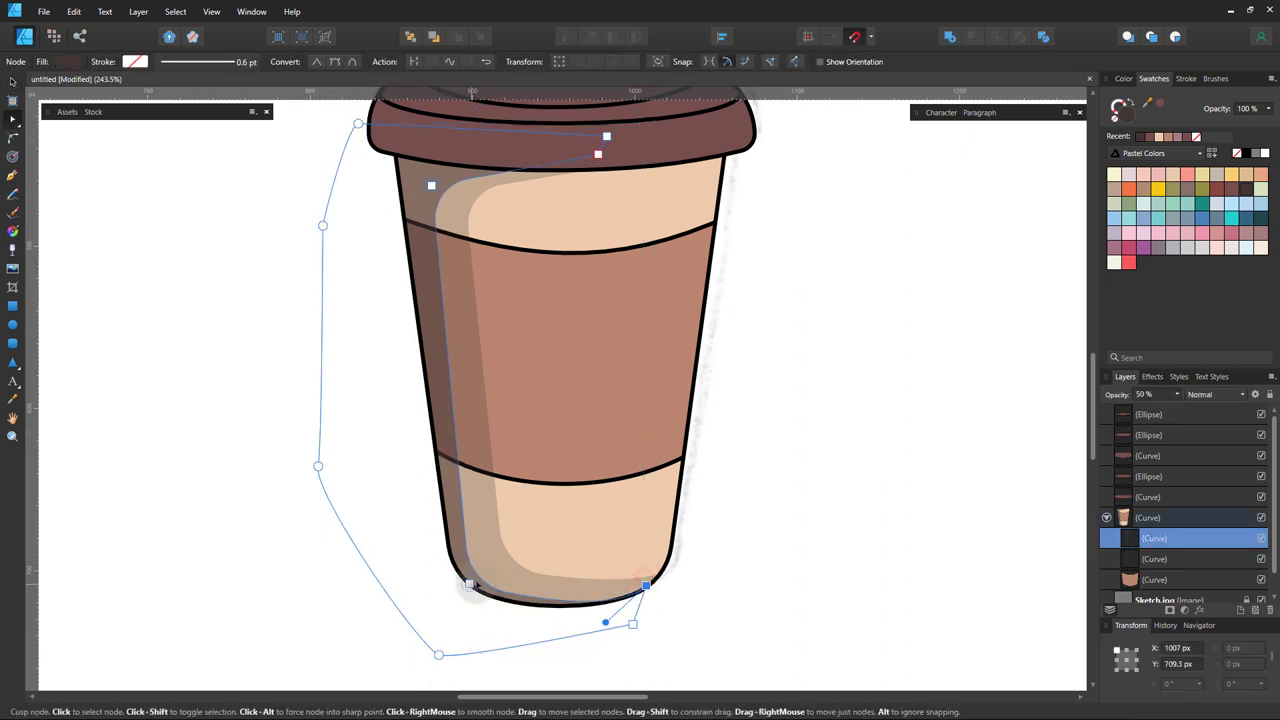
{"action": "left_click_drag", "start_coordinate": [470, 584], "coordinate": [476, 579]}
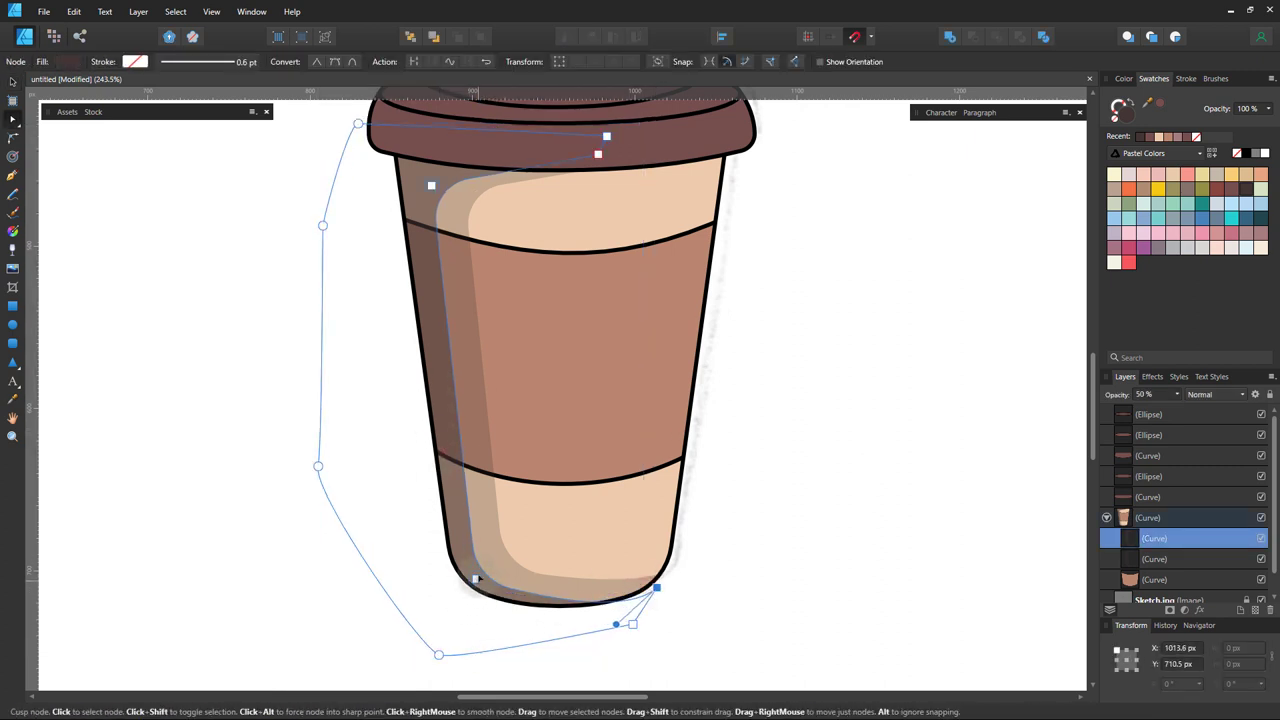
{"action": "left_click", "coordinate": [368, 567]}
{"action": "mouse_move", "coordinate": [725, 548]}
{"action": "left_mouse_down"}
{"action": "mouse_move", "coordinate": [549, 417]}
{"action": "mouse_move", "coordinate": [760, 402]}
{"action": "left_mouse_up"}
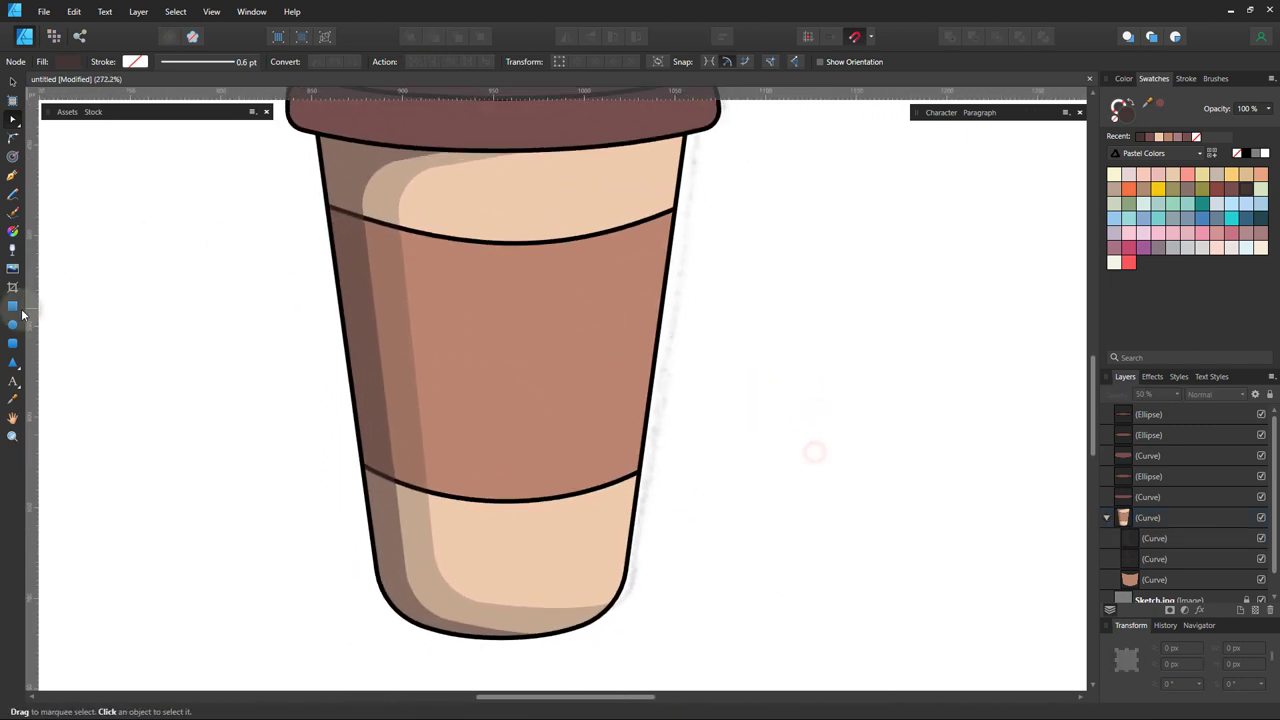
- Draw a slanted, narrow rounded-corner strip along the cup's right side
{"action": "left_click", "coordinate": [12, 305]}
{"action": "mouse_move", "coordinate": [581, 216]}
{"action": "left_mouse_down"}
{"action": "mouse_move", "coordinate": [655, 535]}
{"action": "mouse_move", "coordinate": [657, 215]}
{"action": "left_mouse_up"}
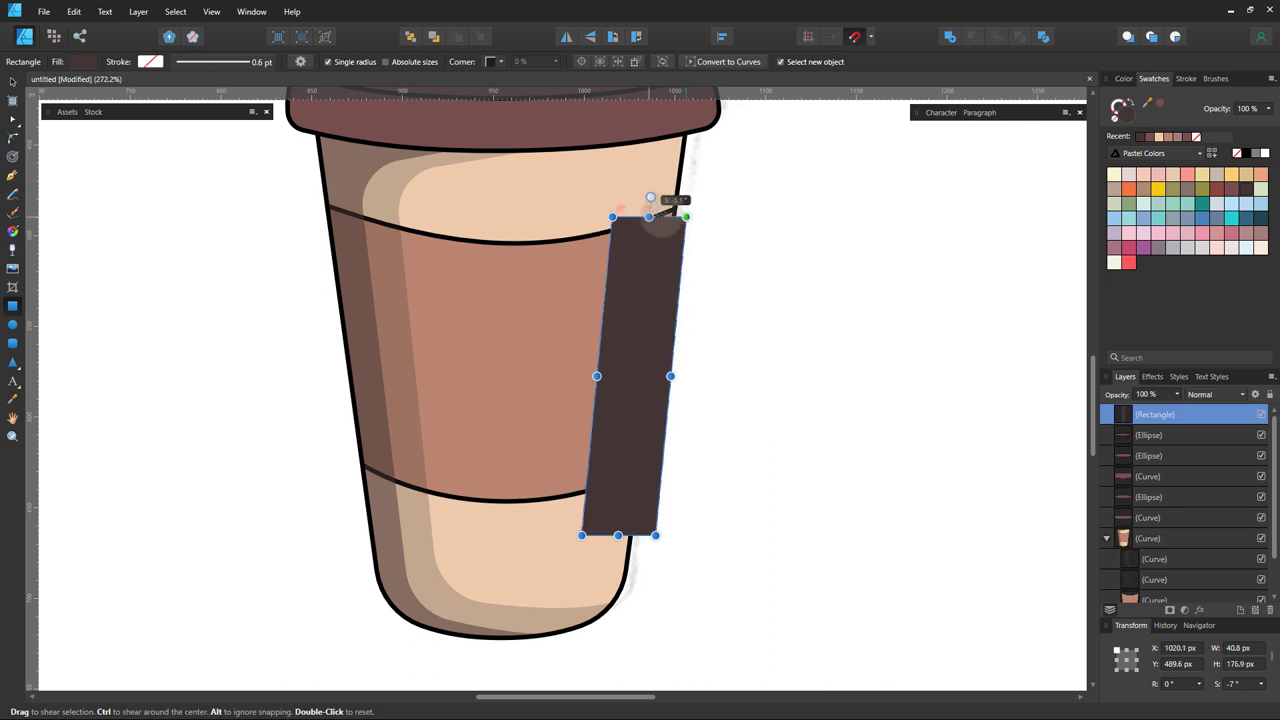
{"action": "left_click_drag", "start_coordinate": [675, 376], "coordinate": [622, 382]}
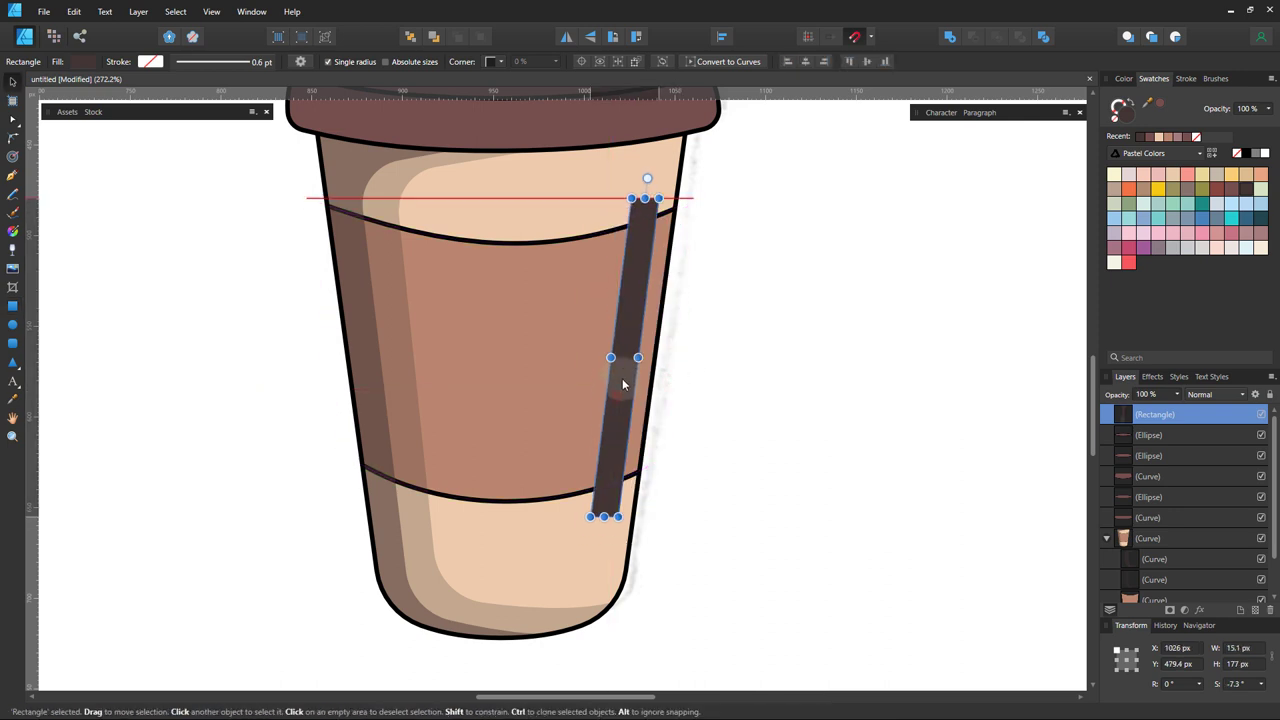
{"action": "left_click", "coordinate": [14, 140]}
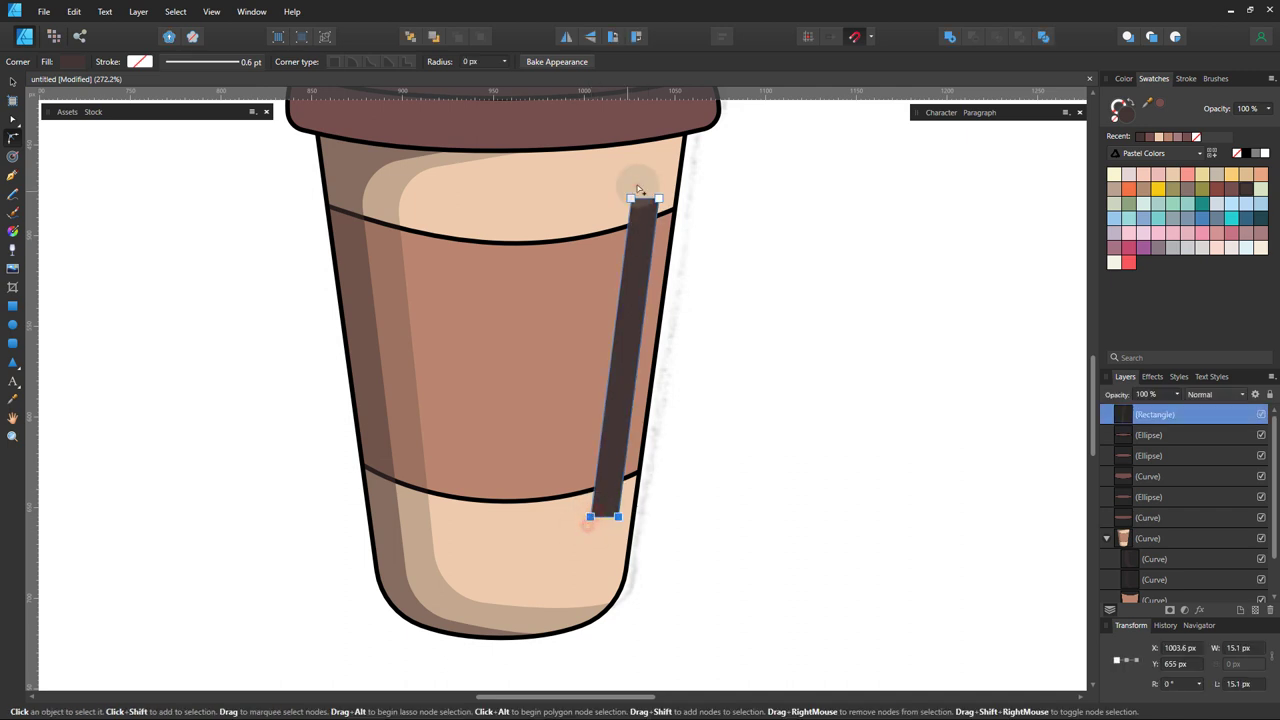
{"action": "left_click_drag", "start_coordinate": [631, 198], "coordinate": [640, 210]}
{"action": "left_click", "coordinate": [13, 81]}
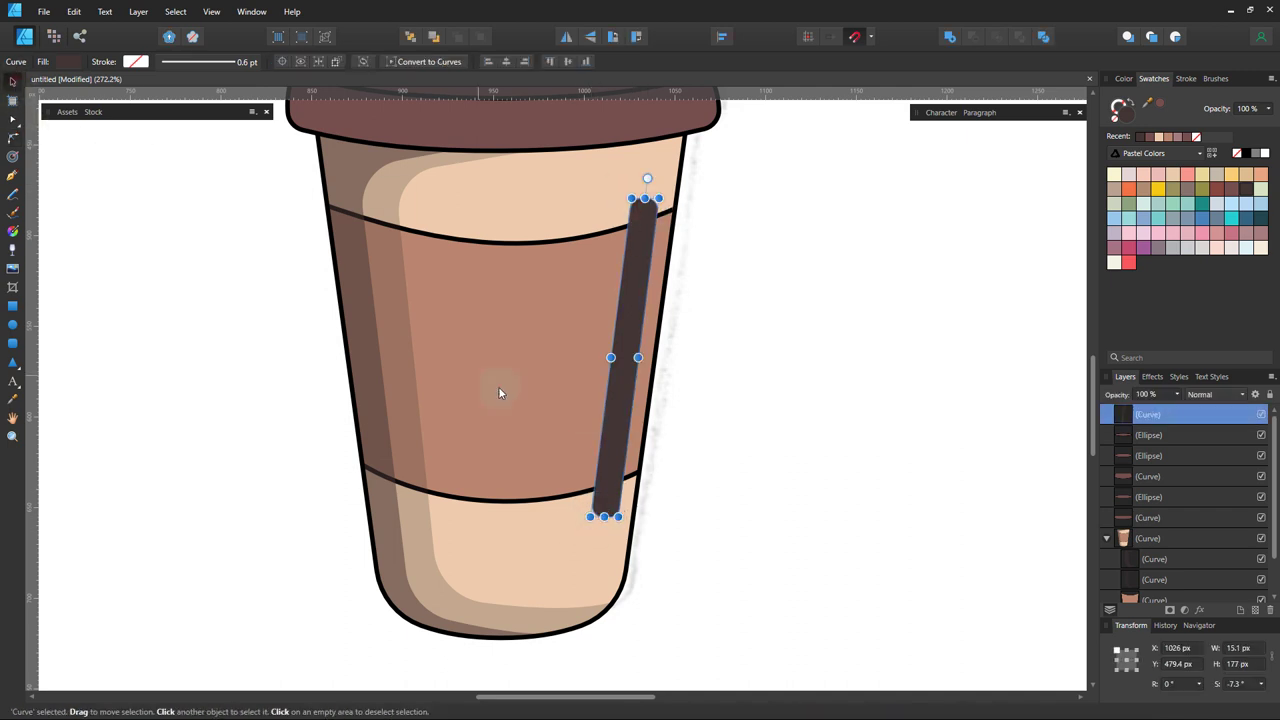
{"action": "left_click_drag", "start_coordinate": [608, 357], "coordinate": [619, 349]}
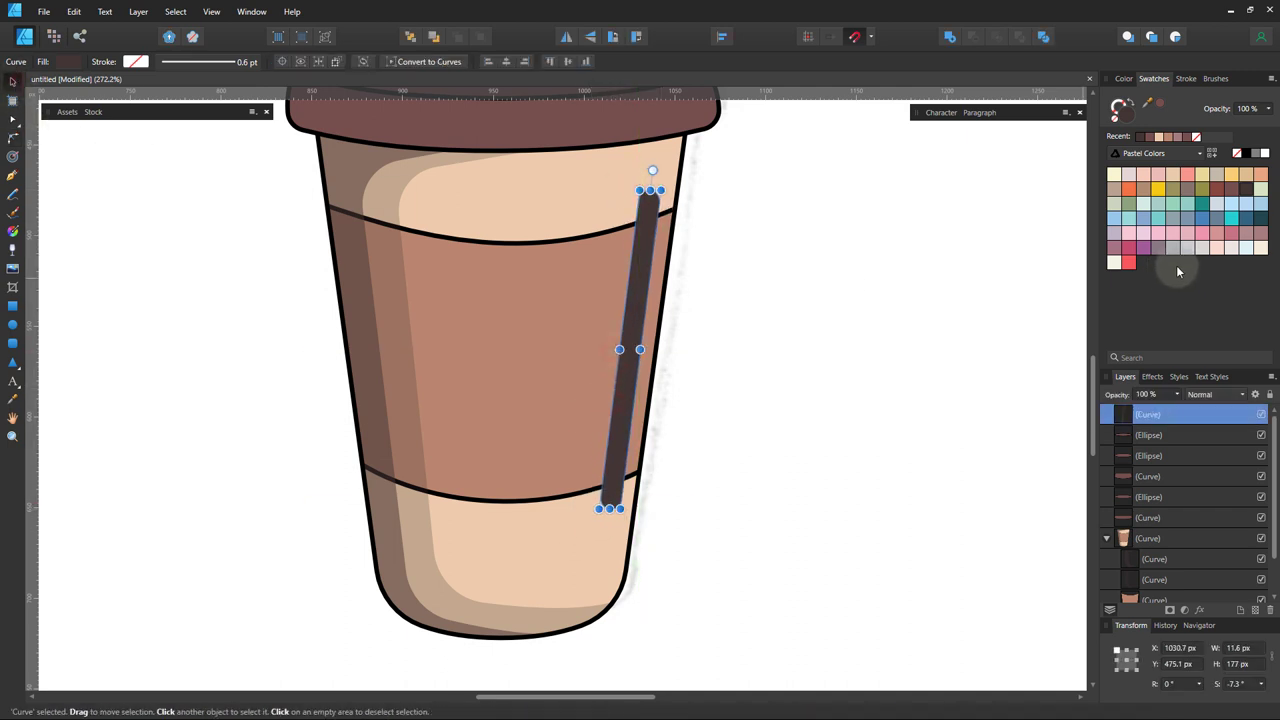
- Fill the highlight strip white at 75% opacity
{"action": "left_click", "coordinate": [1114, 262]}
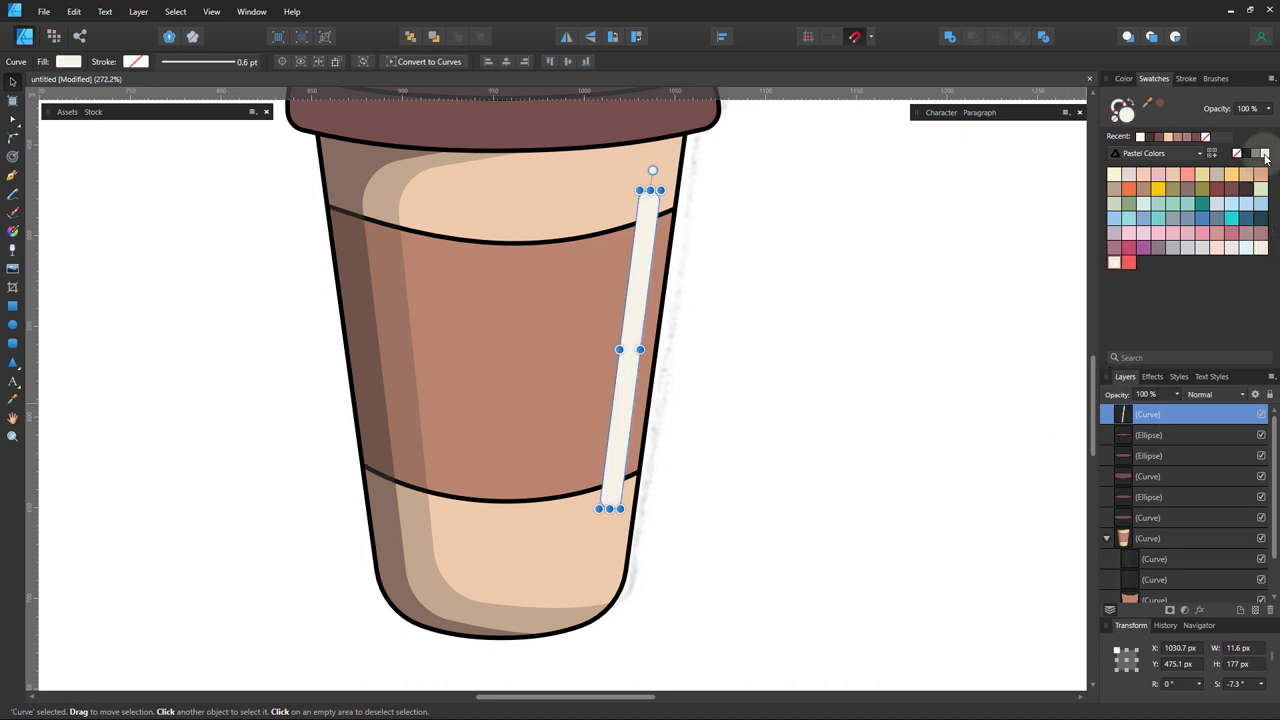
{"action": "left_click", "coordinate": [1265, 153]}
{"action": "left_click", "coordinate": [1177, 394]}
{"action": "left_click_drag", "start_coordinate": [1172, 413], "coordinate": [1153, 411]}
{"action": "left_click", "coordinate": [998, 427]}
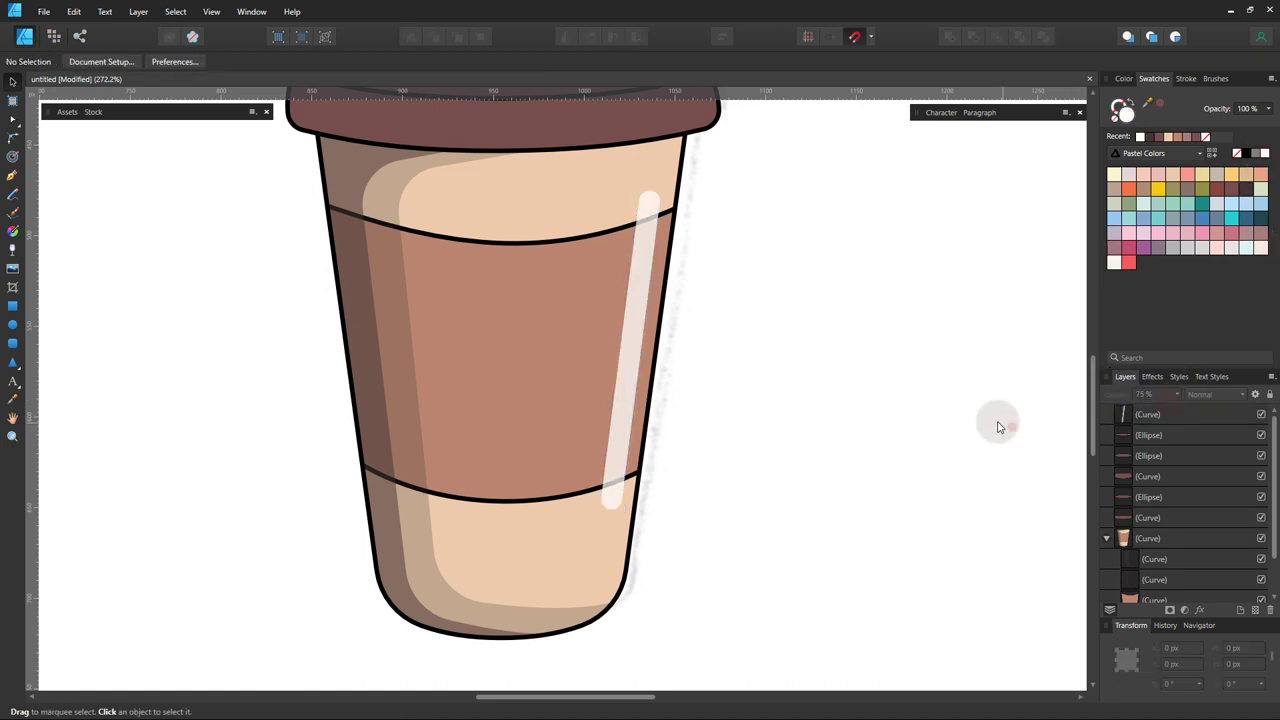
- Narrow the highlight strip to 4.9 px and zoom toward the lid
{"action": "left_click", "coordinate": [634, 347]}
{"action": "left_click_drag", "start_coordinate": [628, 351], "coordinate": [641, 320]}
{"action": "scroll", "coordinate": [757, 349], "scroll_direction": "down", "scroll_amount": 2}
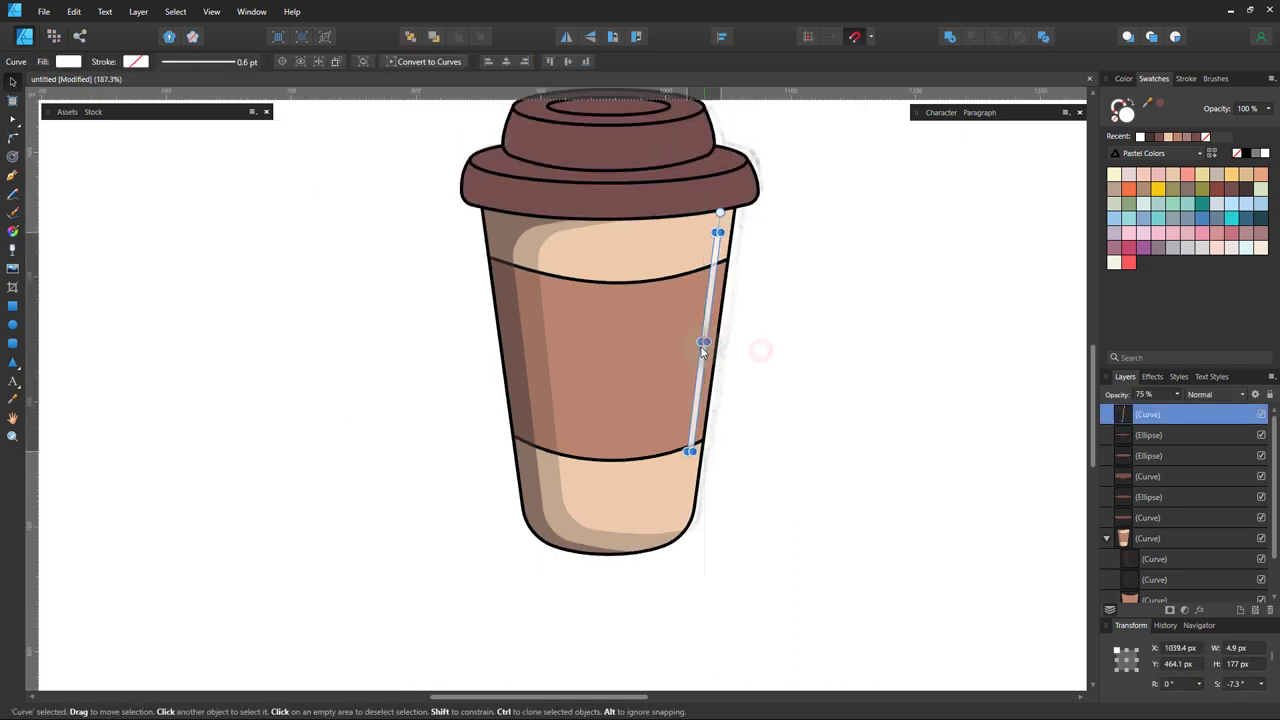
{"action": "left_click", "coordinate": [848, 349]}
- Draw a dark brown shading shape over the brim's left side, clipped inside the brim
{"action": "key", "text": "z"}
{"action": "left_click_drag", "start_coordinate": [766, 386], "coordinate": [808, 320]}
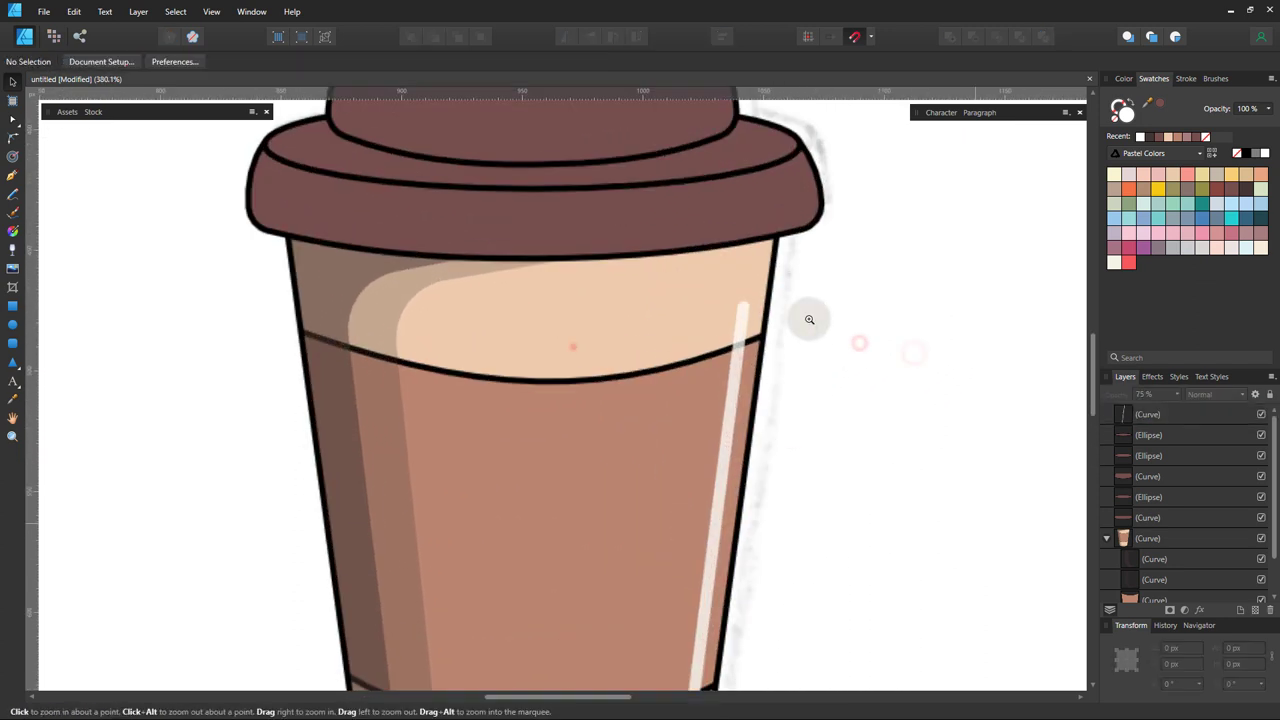
{"action": "scroll", "coordinate": [509, 321], "scroll_direction": "up", "scroll_amount": 3}
{"action": "scroll", "coordinate": [509, 321], "scroll_direction": "up", "scroll_amount": 1}
{"action": "key", "text": "v"}
{"action": "left_click", "coordinate": [384, 473]}
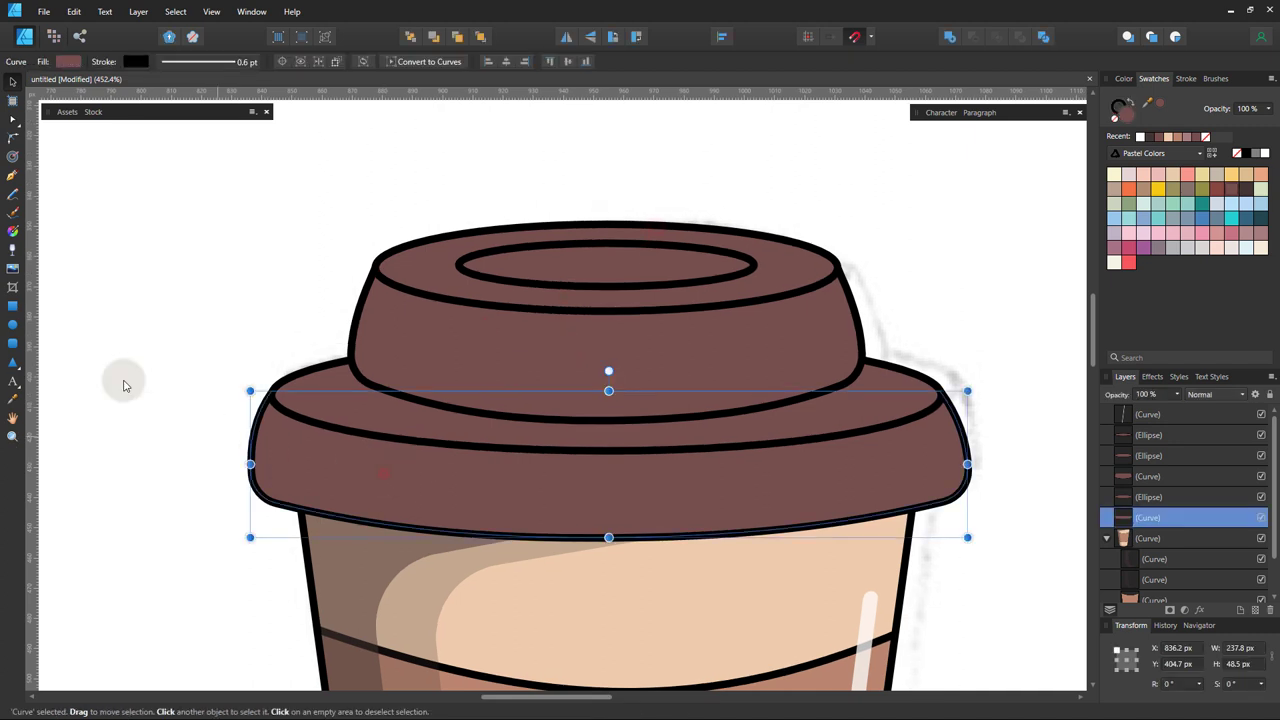
{"action": "key", "text": "a"}
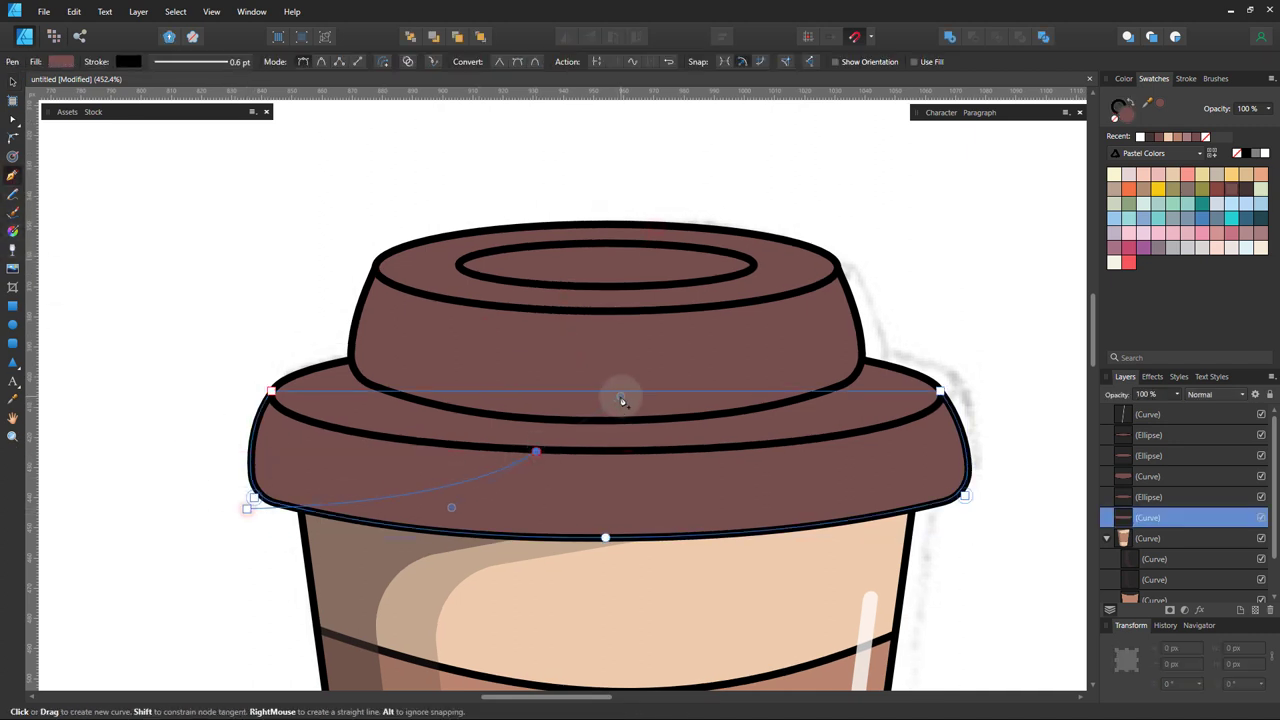
{"action": "left_click", "coordinate": [536, 452]}
{"action": "left_click_drag", "start_coordinate": [276, 378], "coordinate": [200, 390]}
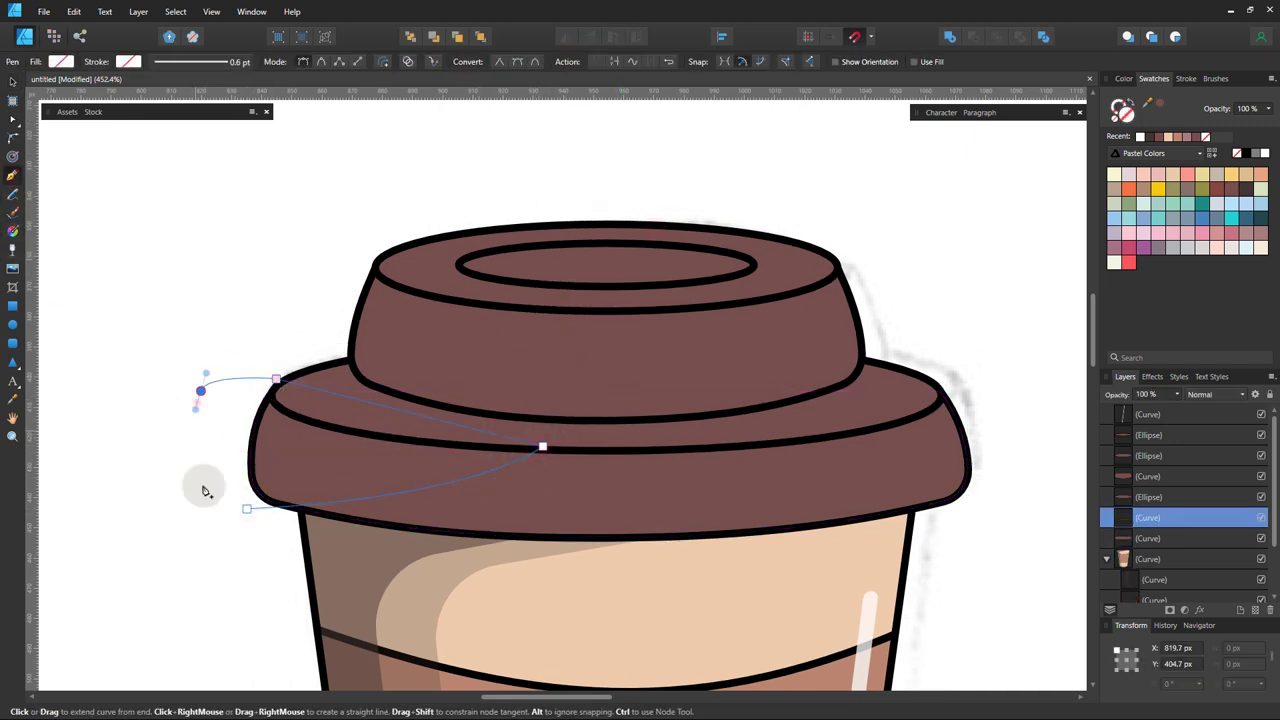
{"action": "left_click", "coordinate": [246, 508]}
{"action": "left_click", "coordinate": [1244, 189]}
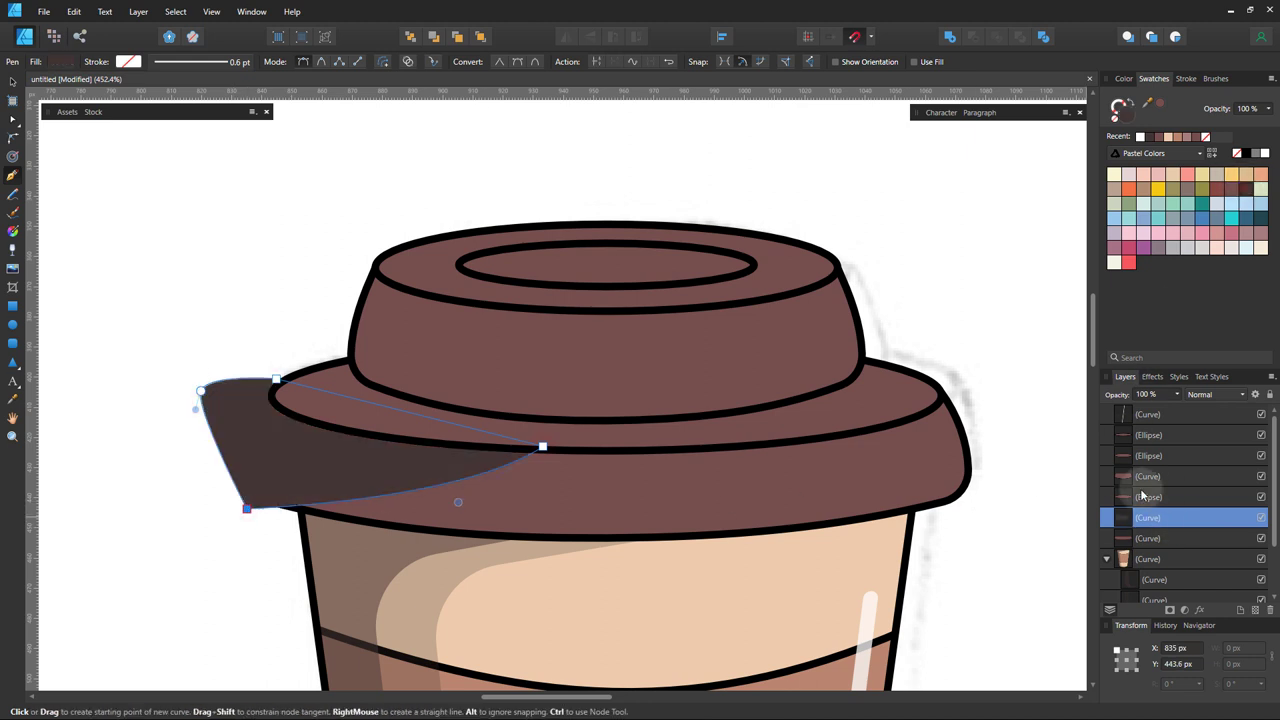
{"action": "left_click_drag", "start_coordinate": [1180, 522], "coordinate": [1180, 541]}
- Add a dark shading shape along the lid rim, clipped inside its lid piece
{"action": "left_click", "coordinate": [1015, 486]}
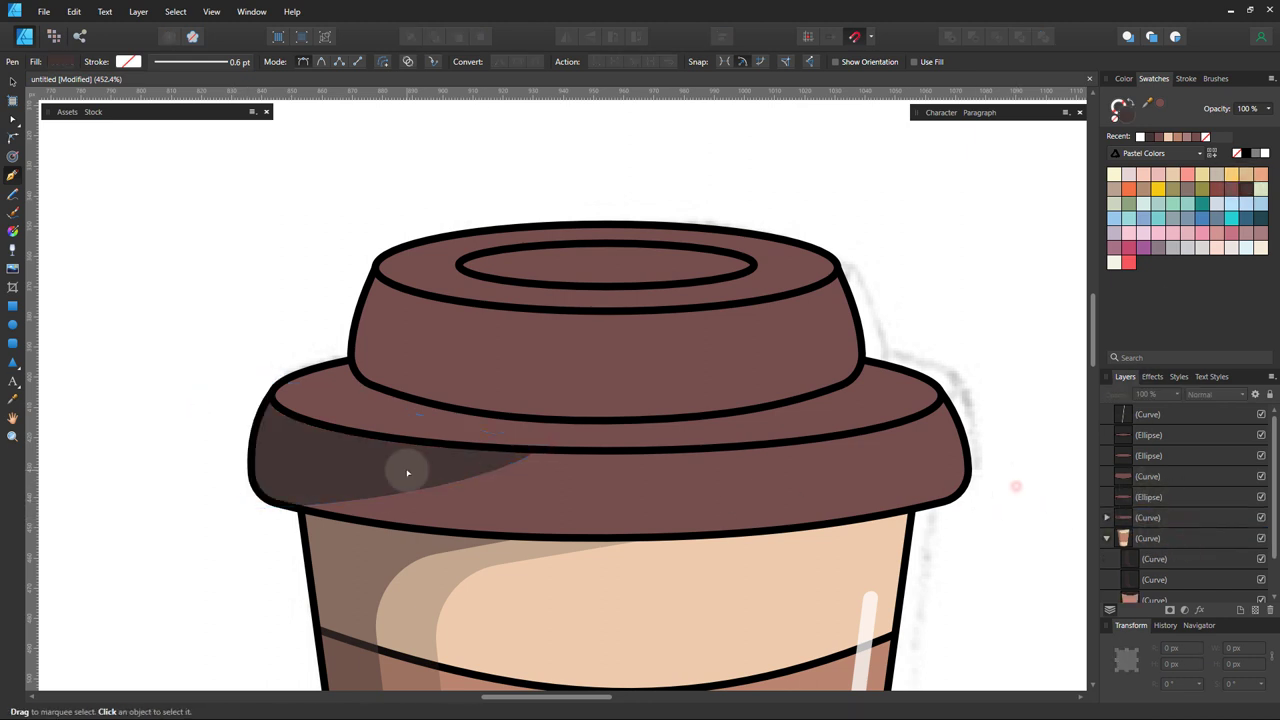
{"action": "scroll", "coordinate": [384, 470], "scroll_direction": "up", "scroll_amount": 1}
{"action": "left_click", "coordinate": [328, 465]}
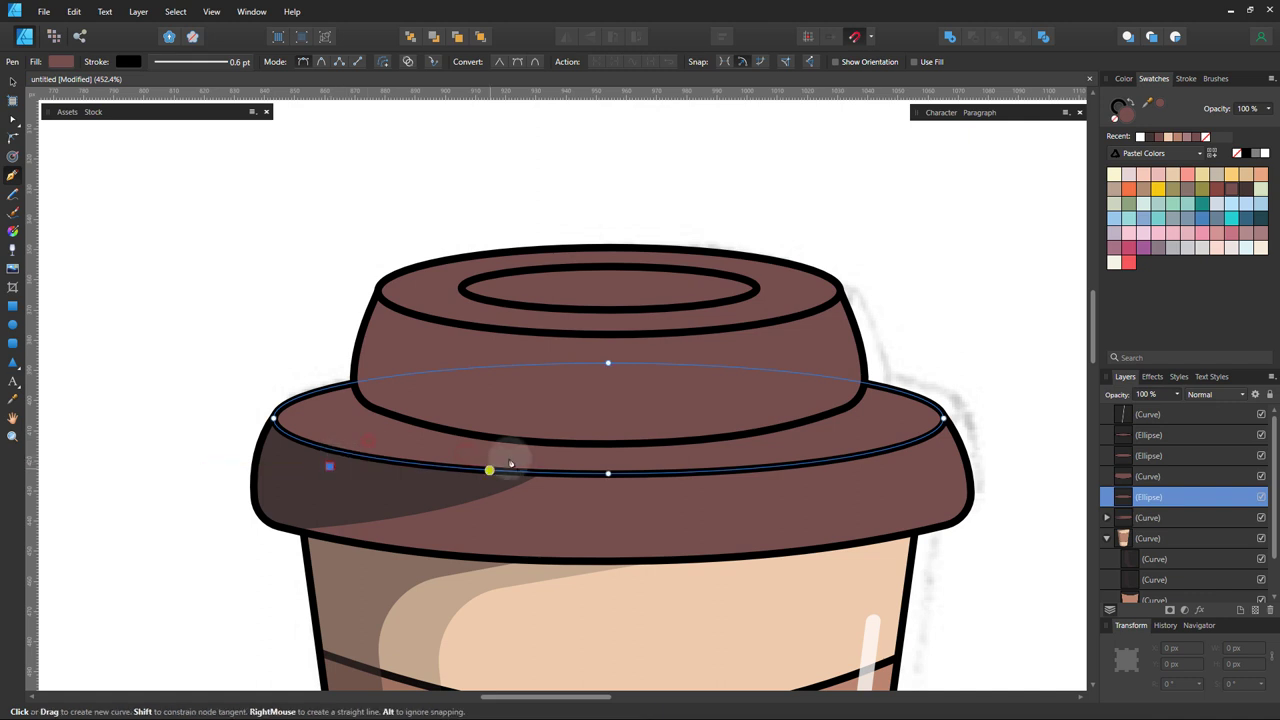
{"action": "left_click_drag", "start_coordinate": [528, 435], "coordinate": [357, 357]}
{"action": "left_click", "coordinate": [330, 467]}
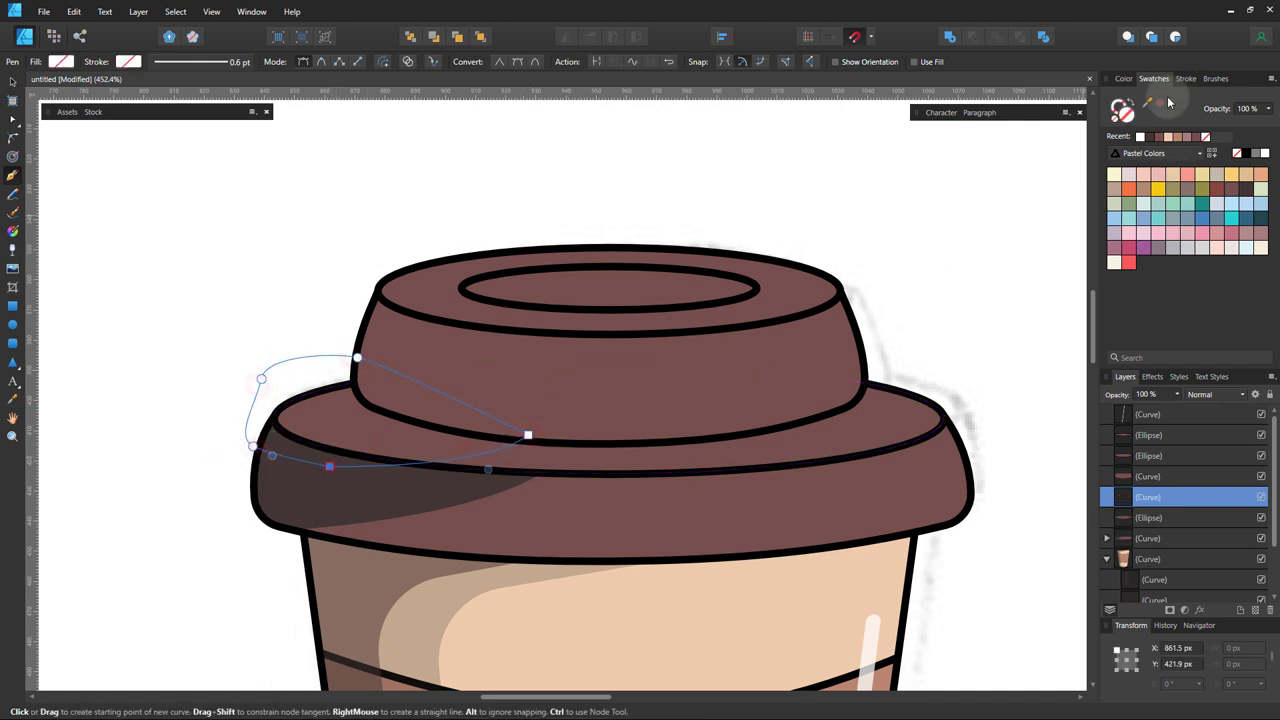
{"action": "left_click", "coordinate": [1152, 137]}
{"action": "left_click_drag", "start_coordinate": [1147, 497], "coordinate": [1150, 538]}
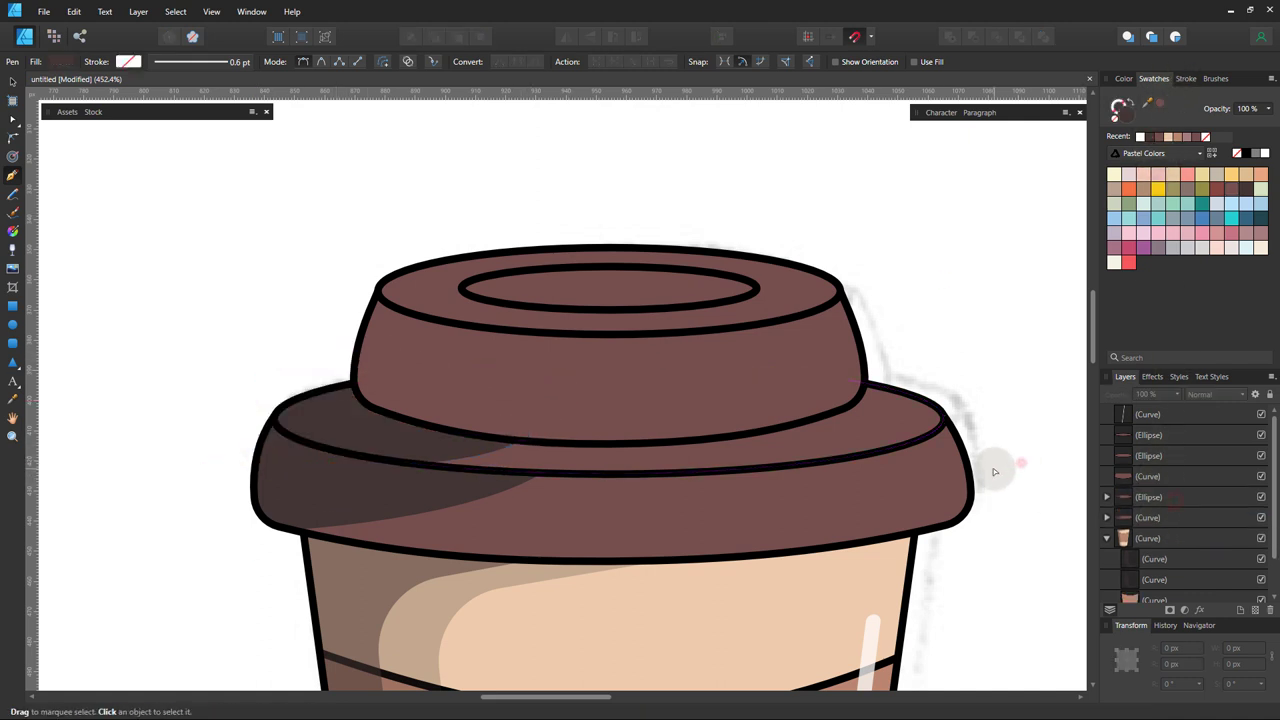
- Shade the upper lid tier's left side with a dark shape clipped inside it
{"action": "left_click_drag", "start_coordinate": [909, 418], "coordinate": [868, 457]}
{"action": "left_click", "coordinate": [497, 446], "text": "ctrl"}
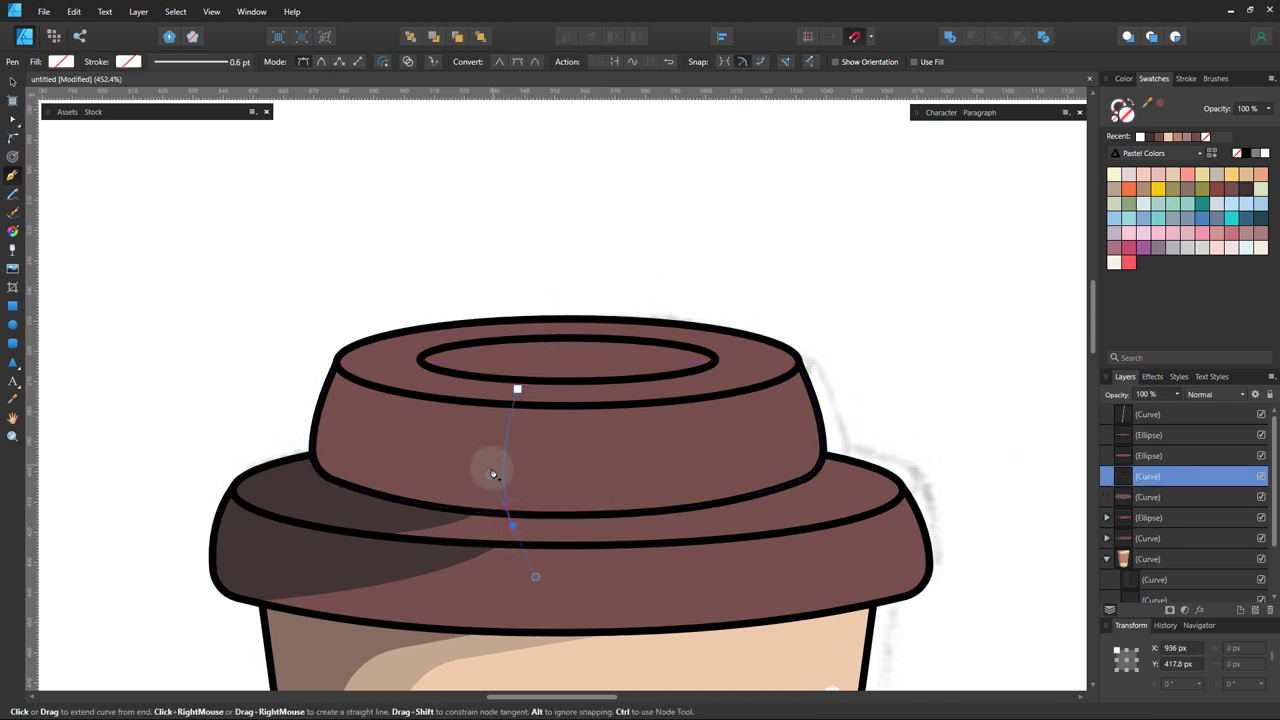
{"action": "left_click_drag", "start_coordinate": [484, 464], "coordinate": [476, 460]}
{"action": "left_click", "coordinate": [327, 317]}
{"action": "left_click_drag", "start_coordinate": [434, 338], "coordinate": [476, 350]}
{"action": "left_click", "coordinate": [517, 388]}
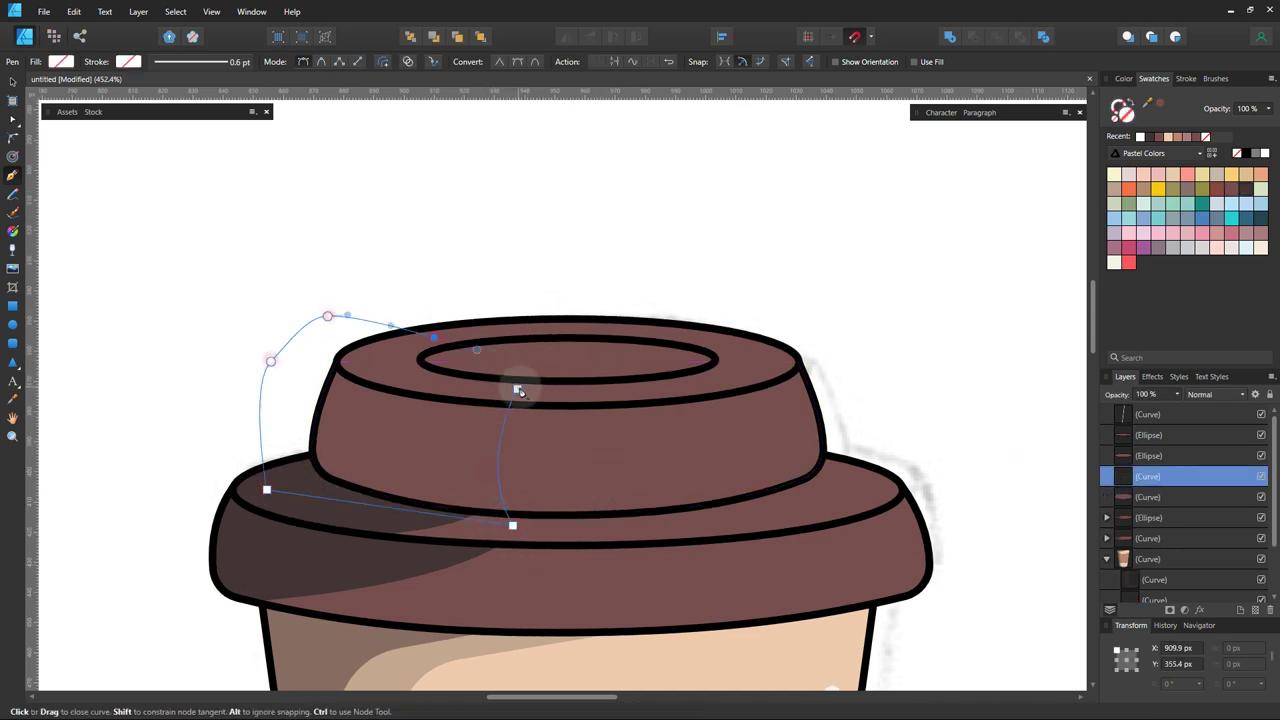
{"action": "left_click", "coordinate": [1152, 137]}
{"action": "left_click_drag", "start_coordinate": [1176, 504], "coordinate": [1176, 500]}
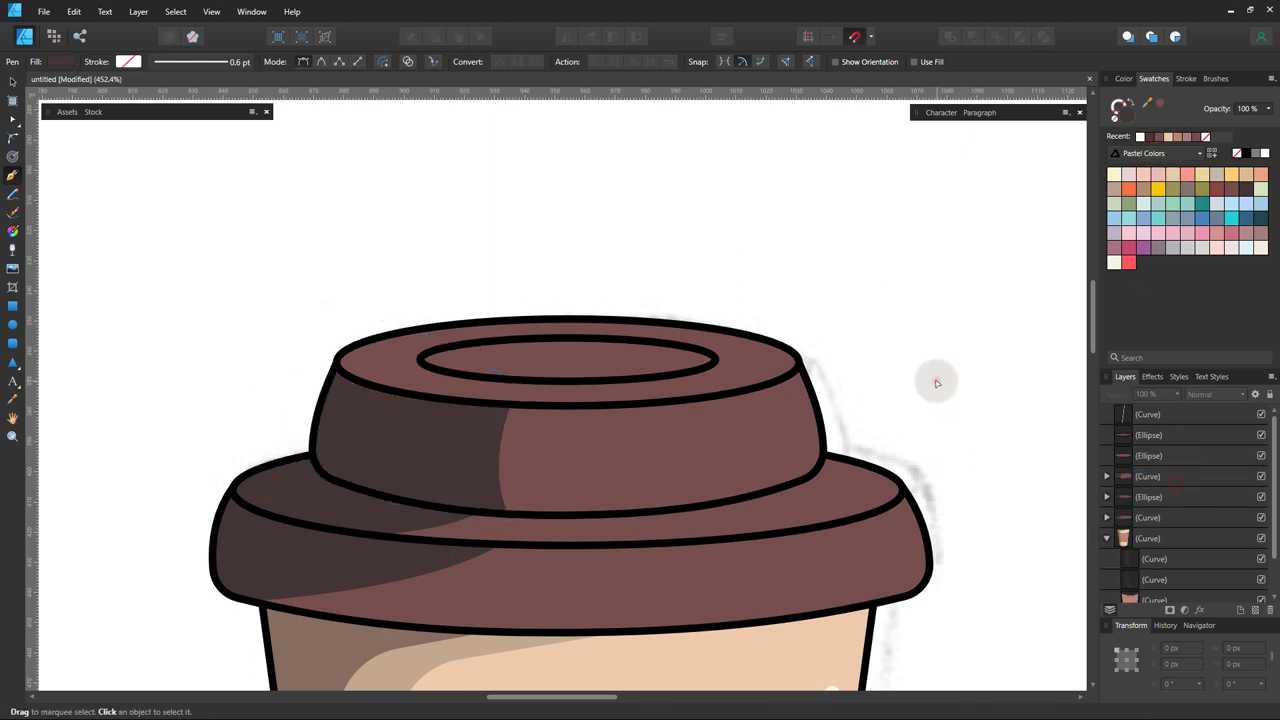
- Shade the lid top with a dark curved shape tucked inside the top ellipse
{"action": "left_click", "coordinate": [414, 376]}
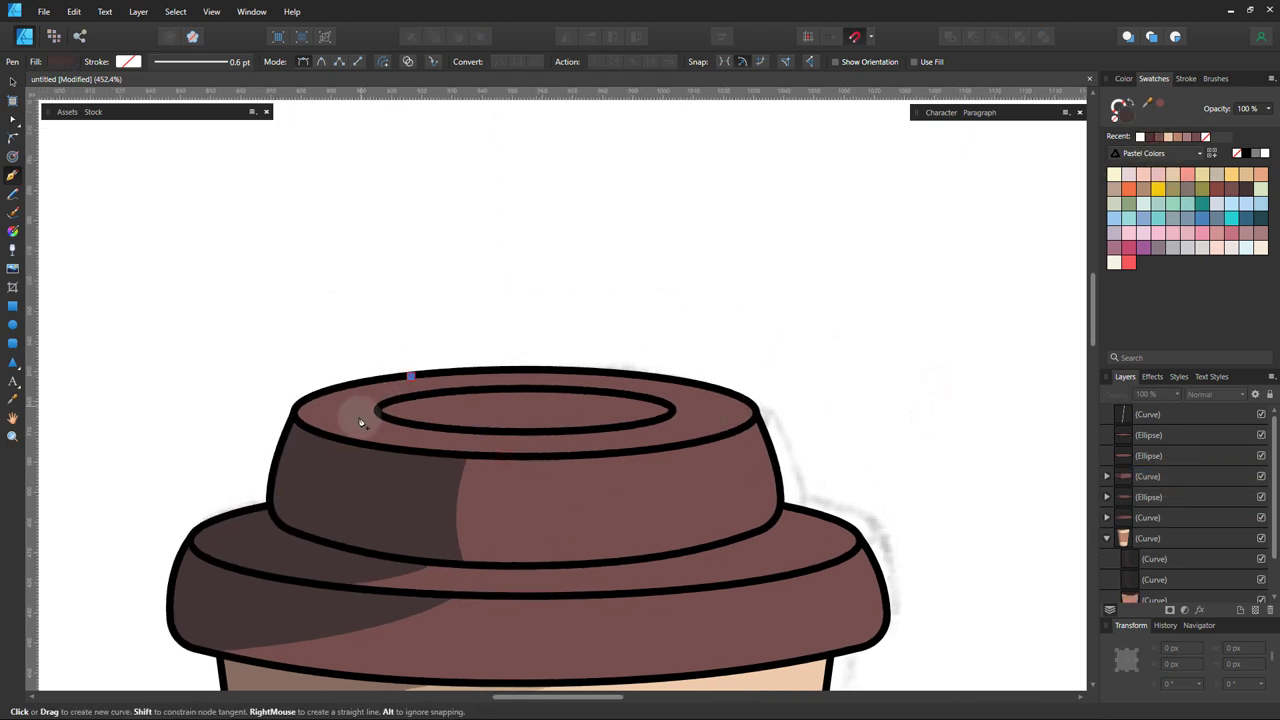
{"action": "left_click_drag", "start_coordinate": [389, 447], "coordinate": [466, 456]}
{"action": "left_click", "coordinate": [455, 473]}
{"action": "left_click", "coordinate": [302, 456]}
{"action": "left_click_drag", "start_coordinate": [225, 375], "coordinate": [262, 352]}
{"action": "left_click_drag", "start_coordinate": [367, 341], "coordinate": [396, 348]}
{"action": "left_click", "coordinate": [410, 376]}
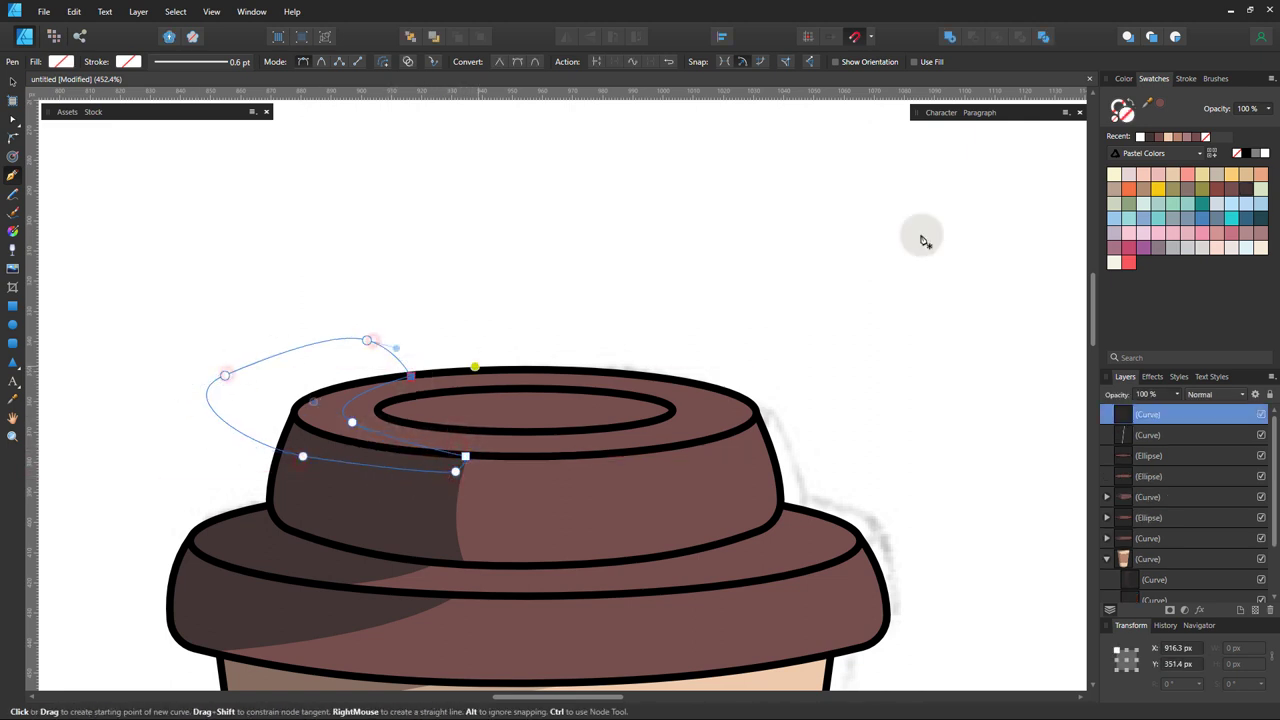
{"action": "left_click", "coordinate": [1150, 137]}
{"action": "left_click_drag", "start_coordinate": [1180, 414], "coordinate": [1180, 470]}
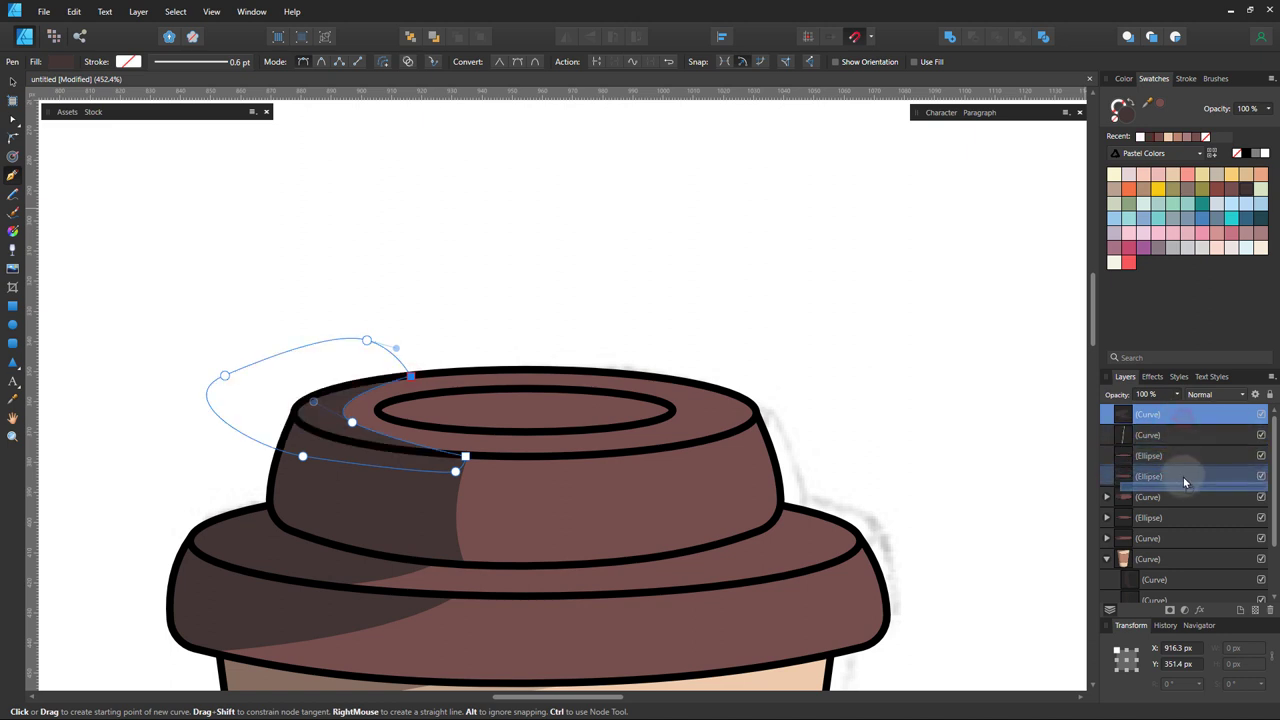
- Select all four dark shading shapes together
{"action": "left_click", "coordinate": [926, 452]}
{"action": "scroll", "coordinate": [600, 440], "scroll_direction": "down", "scroll_amount": 1}
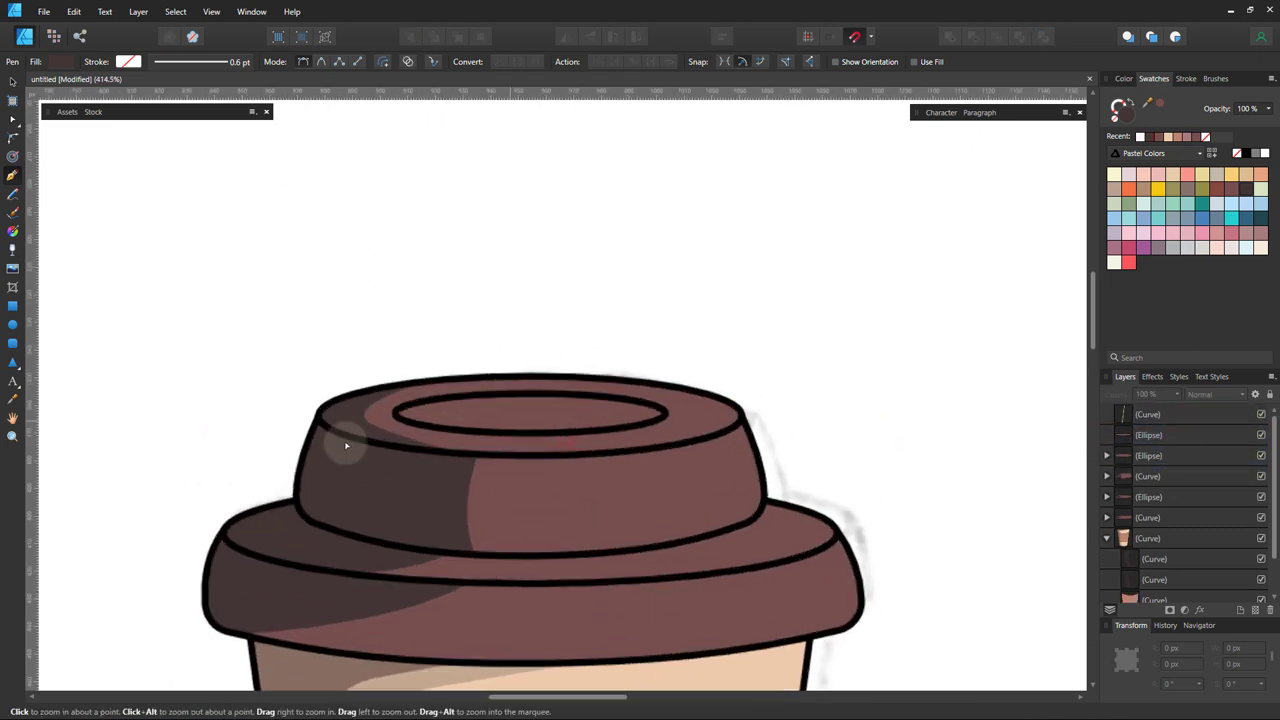
{"action": "key", "text": "v"}
{"action": "left_click", "coordinate": [361, 491]}
{"action": "left_click", "coordinate": [294, 597], "text": "shift"}
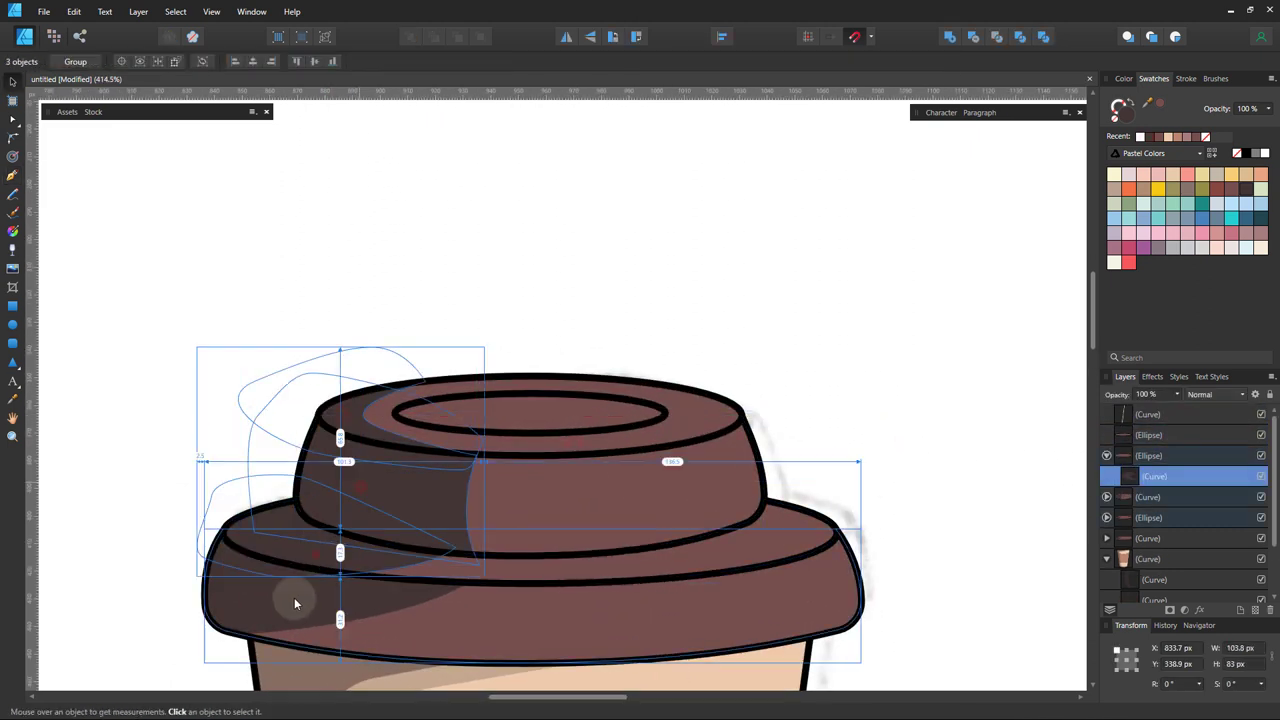
- Set the lid shading shapes to Multiply blending at 25% opacity
{"action": "left_click", "coordinate": [1200, 394]}
{"action": "left_click_drag", "start_coordinate": [1178, 399], "coordinate": [1110, 412]}
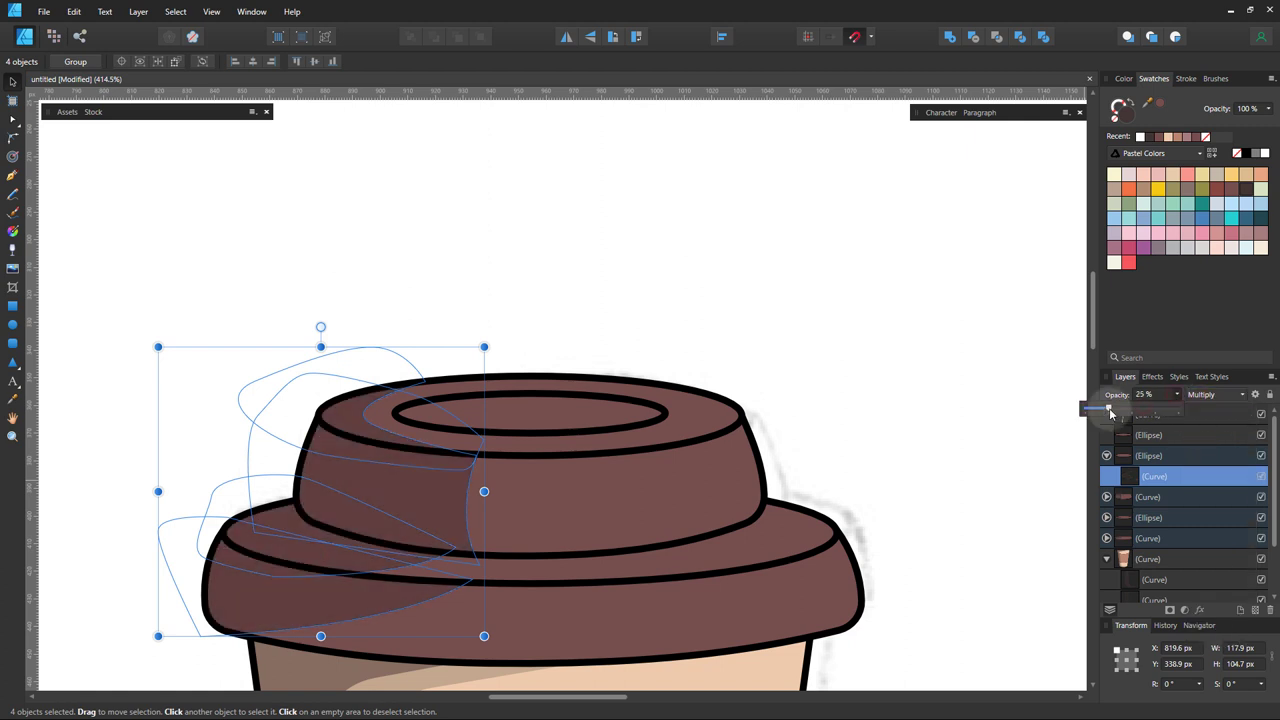
{"action": "left_click", "coordinate": [931, 448]}
{"action": "scroll", "coordinate": [371, 394], "scroll_direction": "down", "scroll_amount": 2}
{"action": "scroll", "coordinate": [529, 477], "scroll_direction": "up", "scroll_amount": 1}
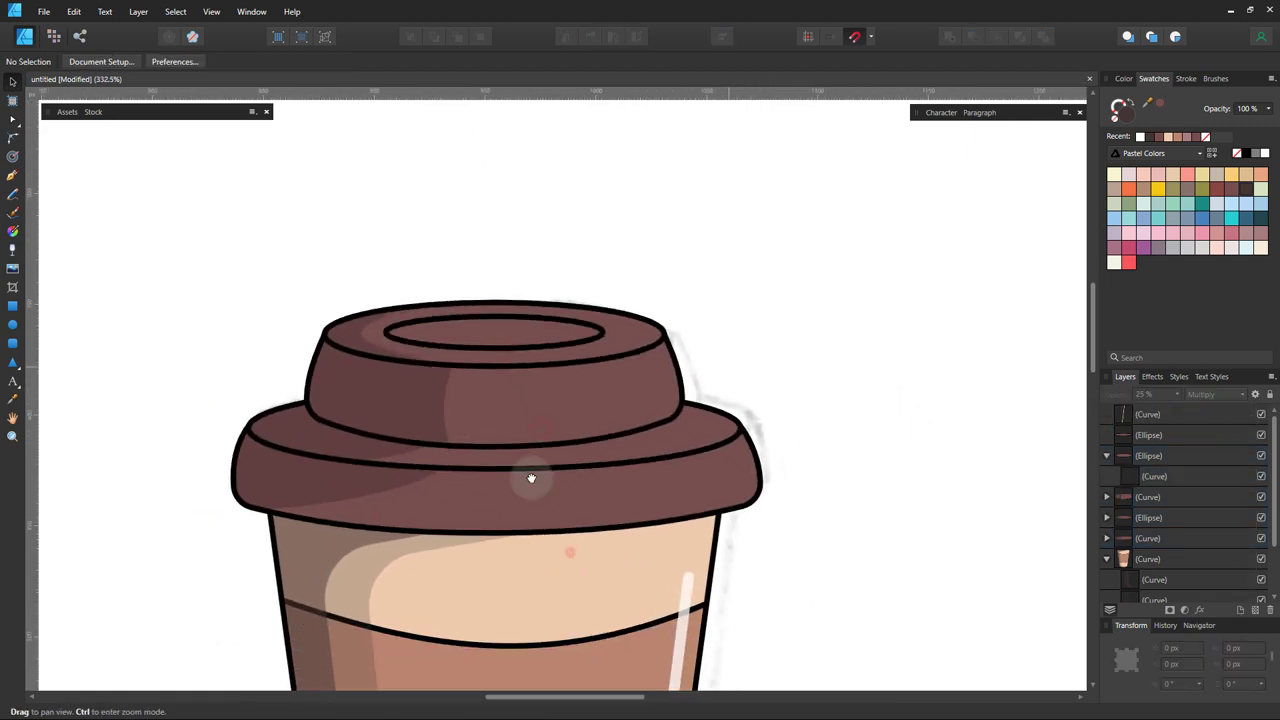
- Duplicate two lid shading shapes, enlarge both, and tilt the brim copy about 5 degrees
{"action": "left_click_drag", "start_coordinate": [529, 477], "coordinate": [555, 479]}
{"action": "scroll", "coordinate": [480, 449], "scroll_direction": "up", "scroll_amount": 2}
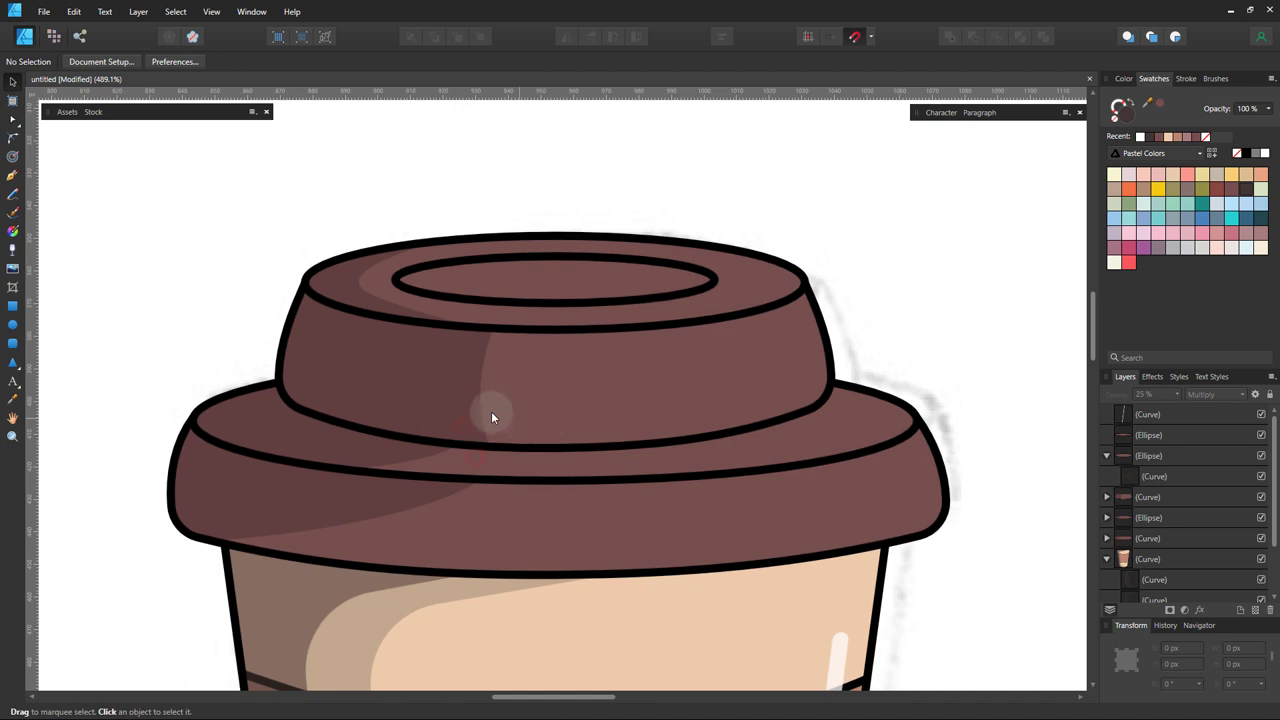
{"action": "left_click", "coordinate": [445, 398]}
{"action": "key", "text": "ctrl+j"}
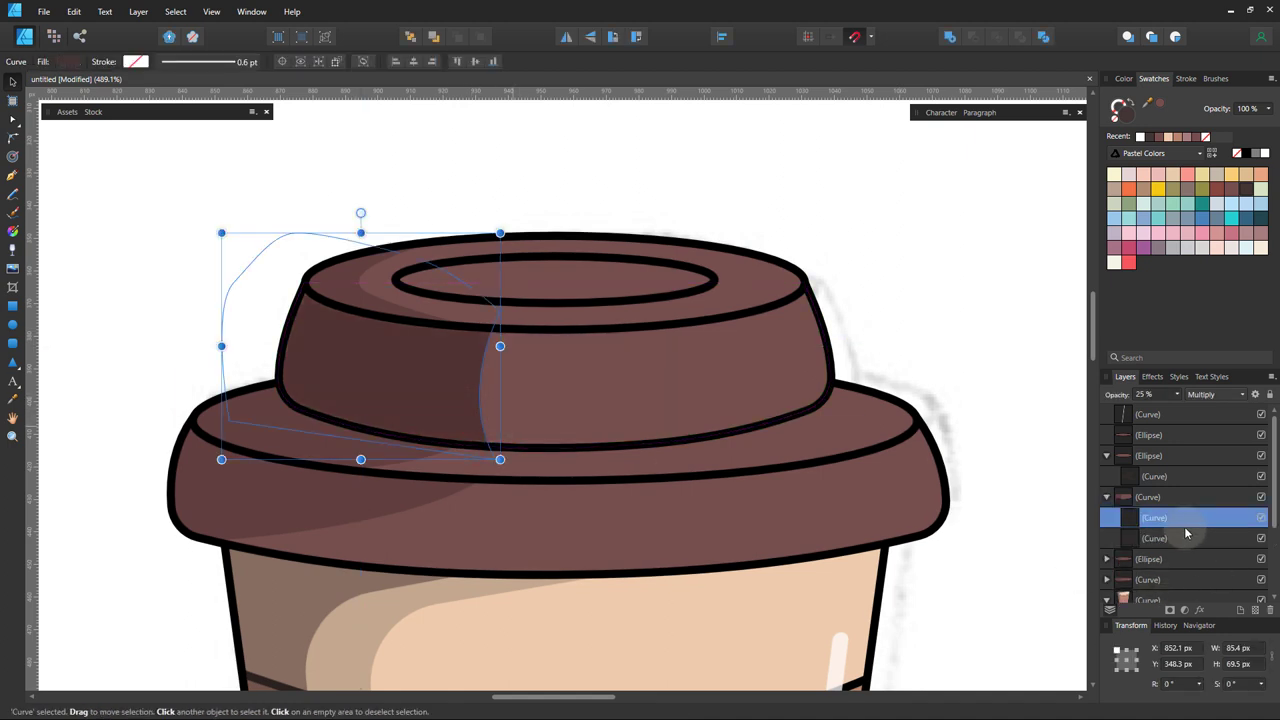
{"action": "left_click_drag", "start_coordinate": [500, 459], "coordinate": [577, 523]}
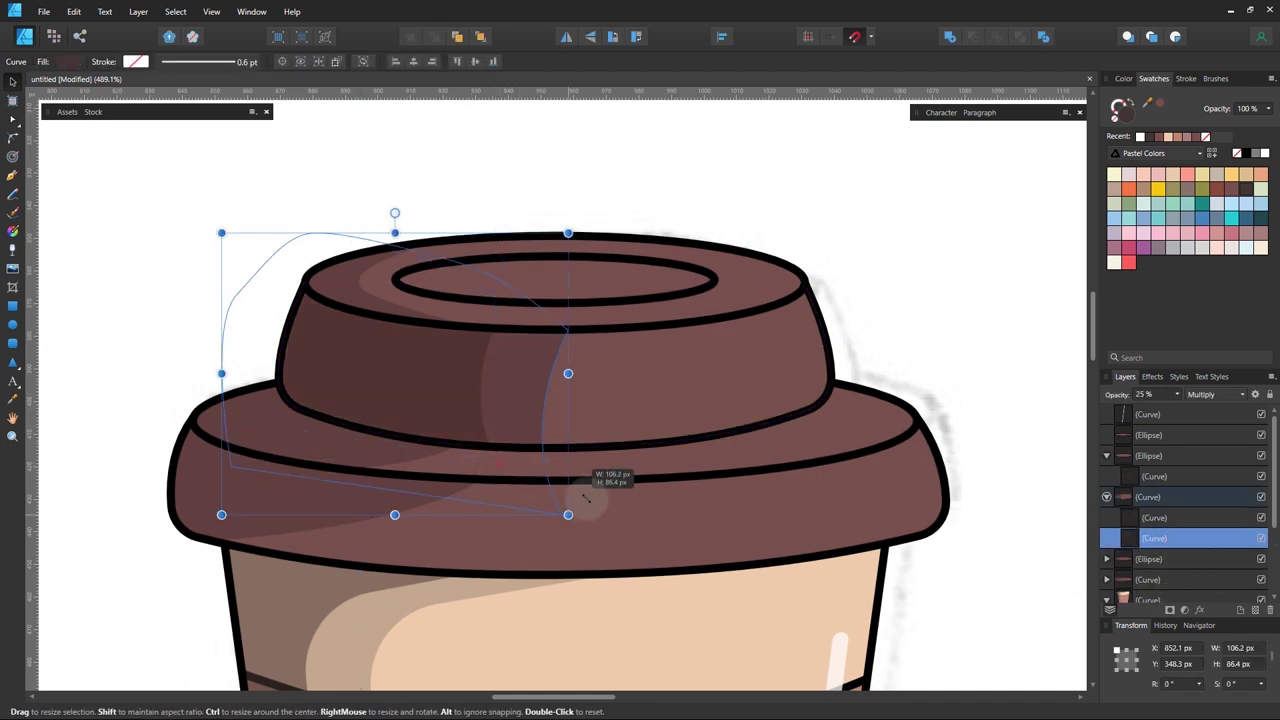
{"action": "left_click", "coordinate": [363, 459]}
{"action": "key", "text": "ctrl+j"}
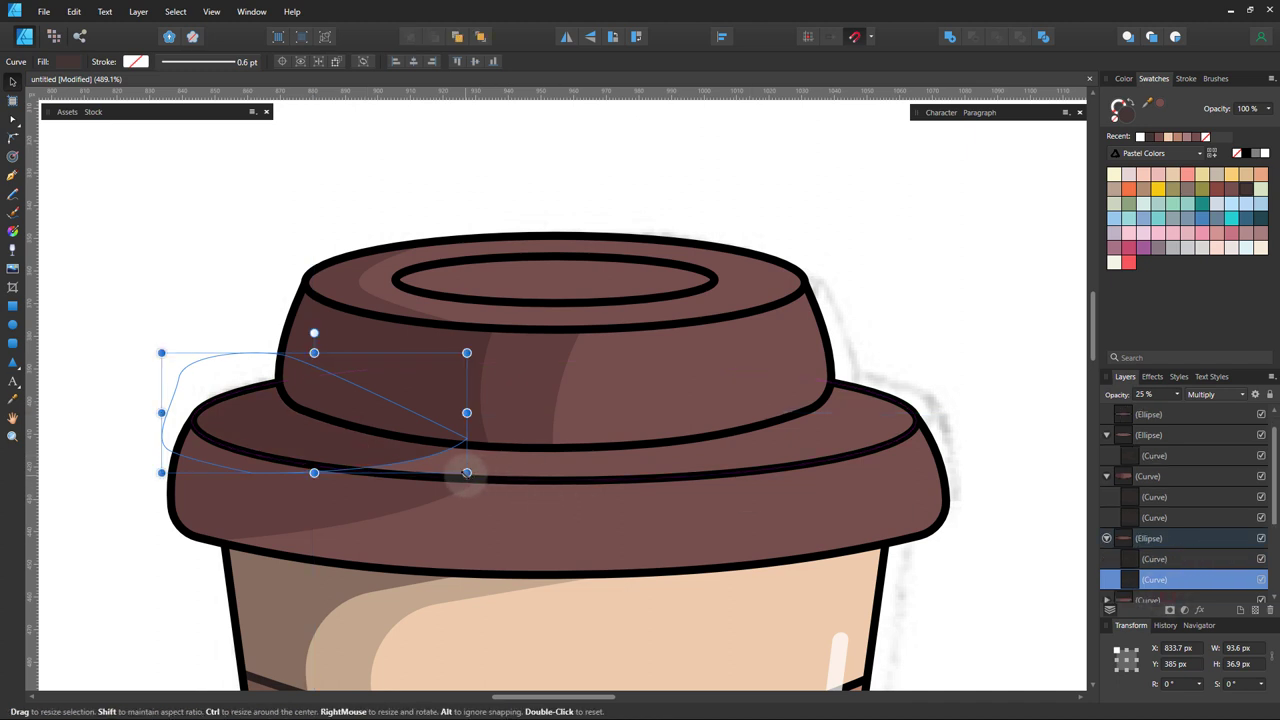
{"action": "left_click_drag", "start_coordinate": [466, 472], "coordinate": [544, 503]}
{"action": "left_click_drag", "start_coordinate": [353, 333], "coordinate": [344, 333]}
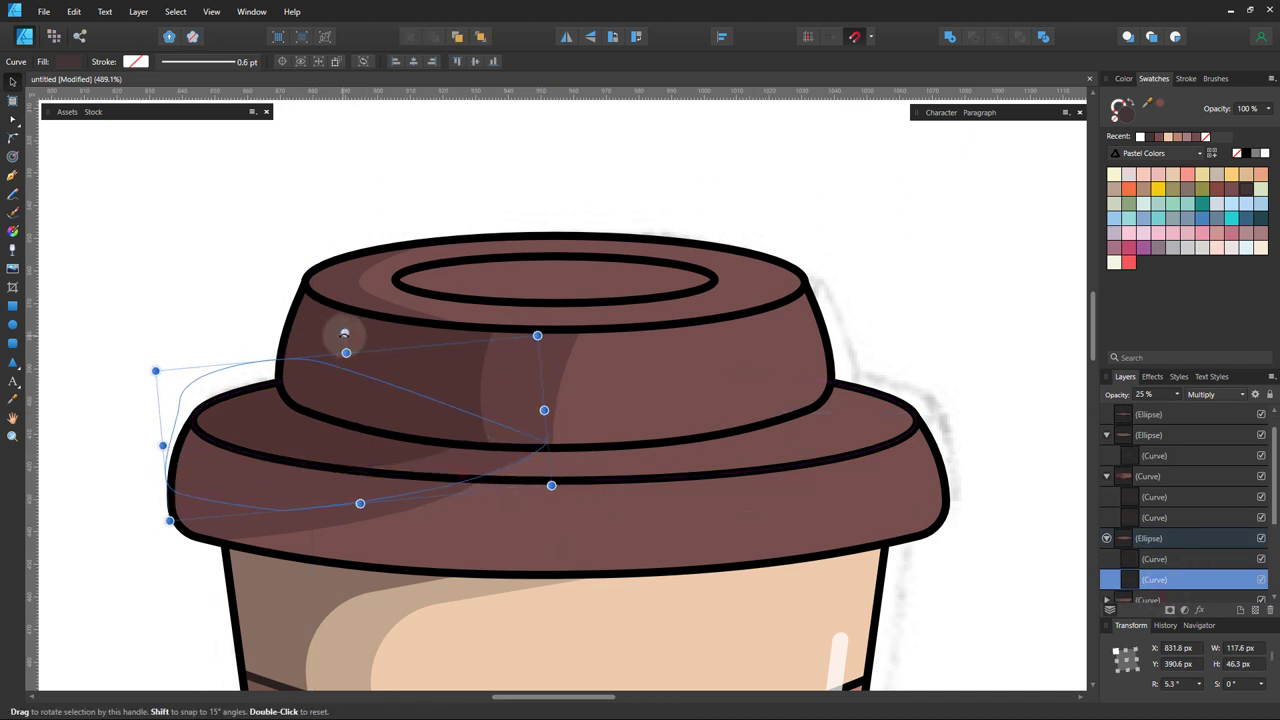
- Enlarge another brim shading shape and rotate it about 4 degrees
{"action": "scroll", "coordinate": [349, 371], "scroll_direction": "down", "scroll_amount": 2}
{"action": "left_click", "coordinate": [368, 411]}
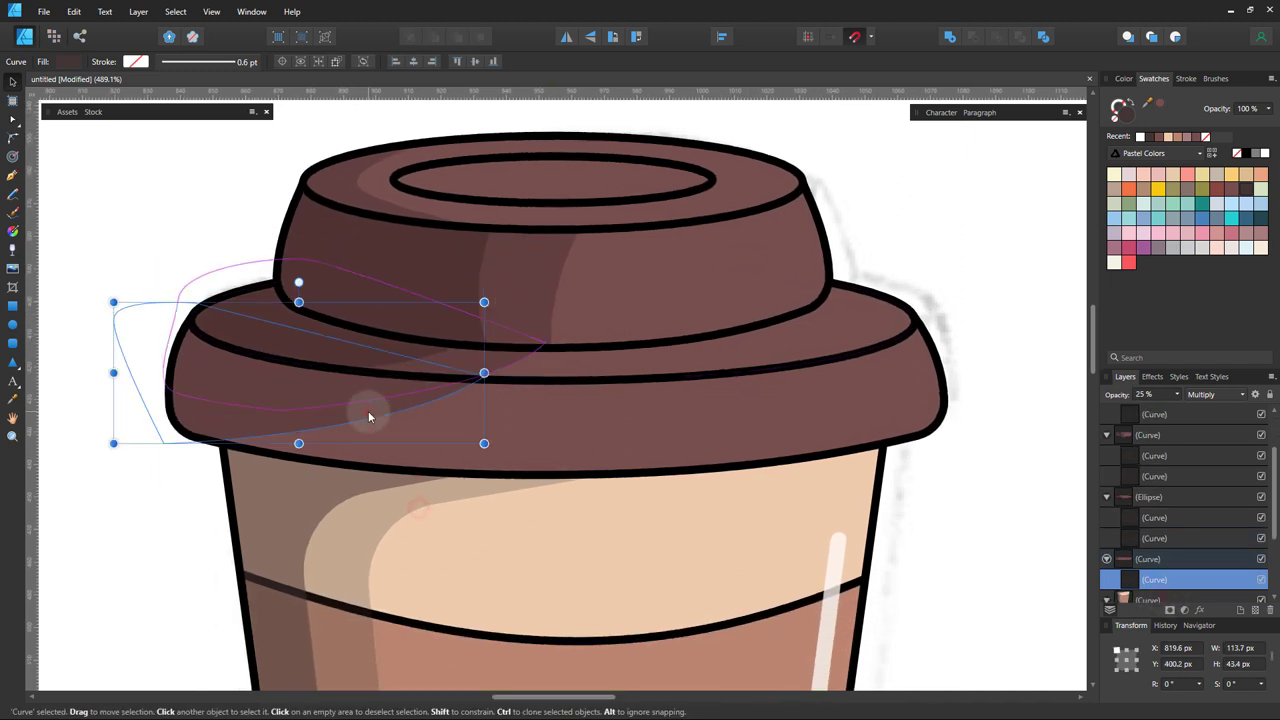
{"action": "scroll", "coordinate": [1170, 570], "scroll_direction": "down", "scroll_amount": 2}
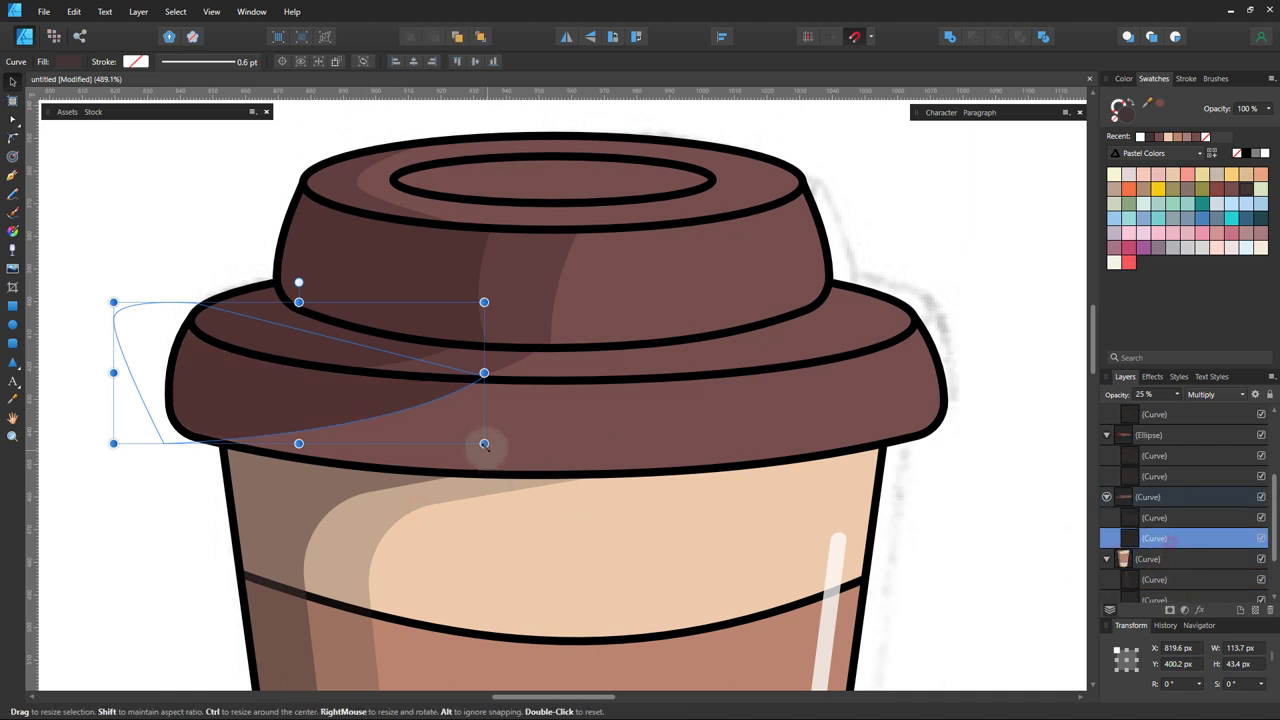
{"action": "left_click_drag", "start_coordinate": [484, 444], "coordinate": [586, 480]}
{"action": "left_click_drag", "start_coordinate": [346, 283], "coordinate": [342, 282]}
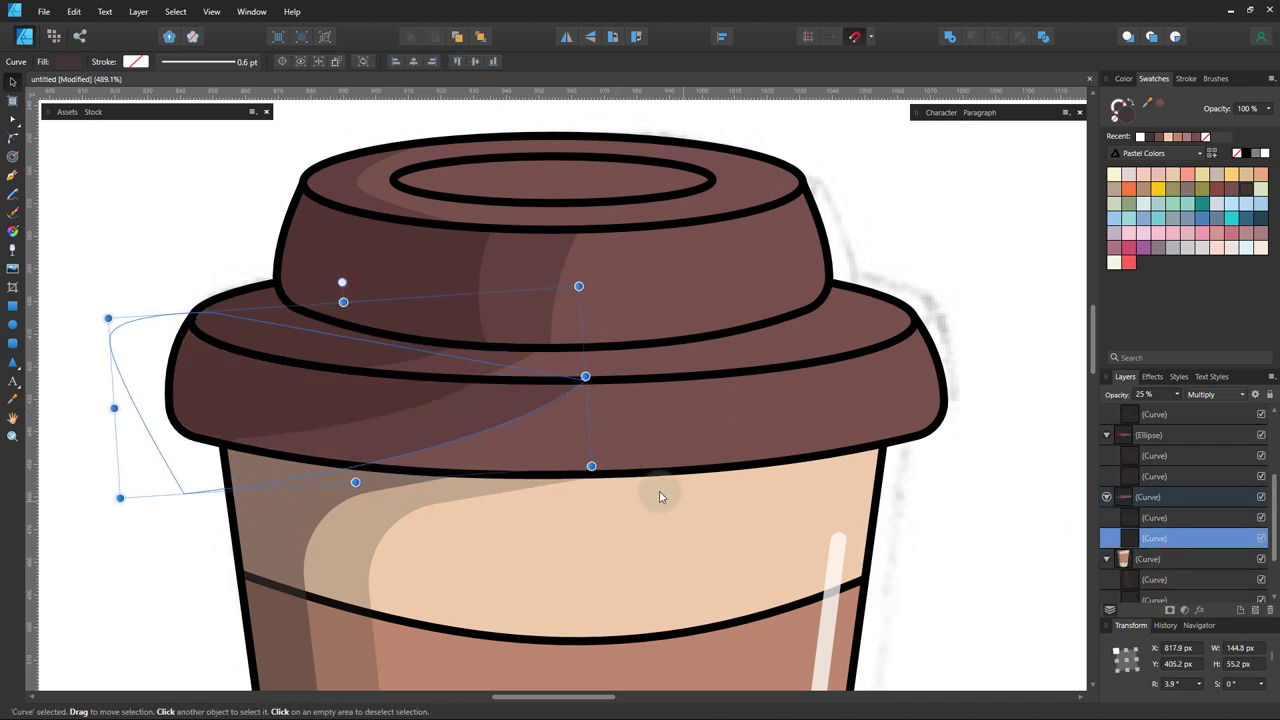
{"action": "left_click", "coordinate": [111, 466]}
- Zoom in and move the translucent copy across the lid top
{"action": "key", "text": "z"}
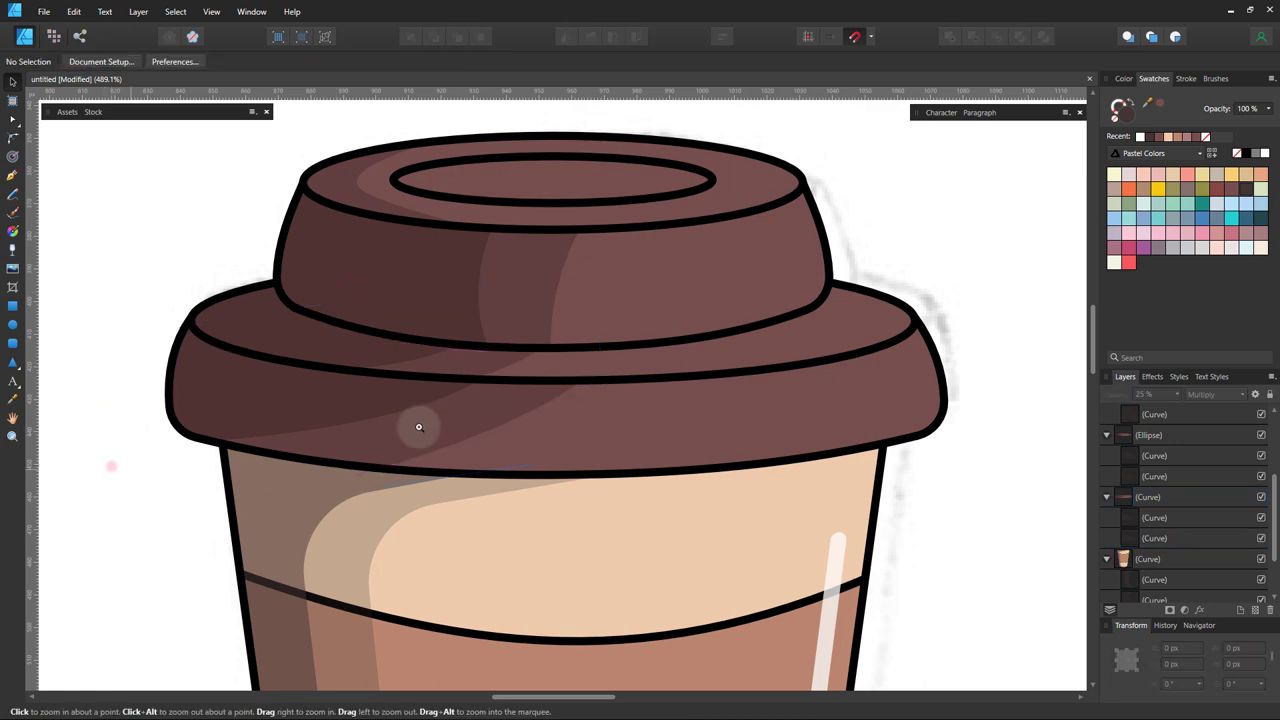
{"action": "mouse_move", "coordinate": [419, 427]}
{"action": "left_mouse_down"}
{"action": "mouse_move", "coordinate": [111, 463]}
{"action": "mouse_move", "coordinate": [363, 251]}
{"action": "mouse_move", "coordinate": [534, 380]}
{"action": "mouse_move", "coordinate": [686, 401]}
{"action": "mouse_move", "coordinate": [679, 385]}
{"action": "left_mouse_up"}
{"action": "mouse_move", "coordinate": [193, 234]}
{"action": "left_mouse_down"}
{"action": "mouse_move", "coordinate": [536, 230]}
{"action": "mouse_move", "coordinate": [693, 286]}
{"action": "mouse_move", "coordinate": [666, 288]}
{"action": "left_mouse_up"}
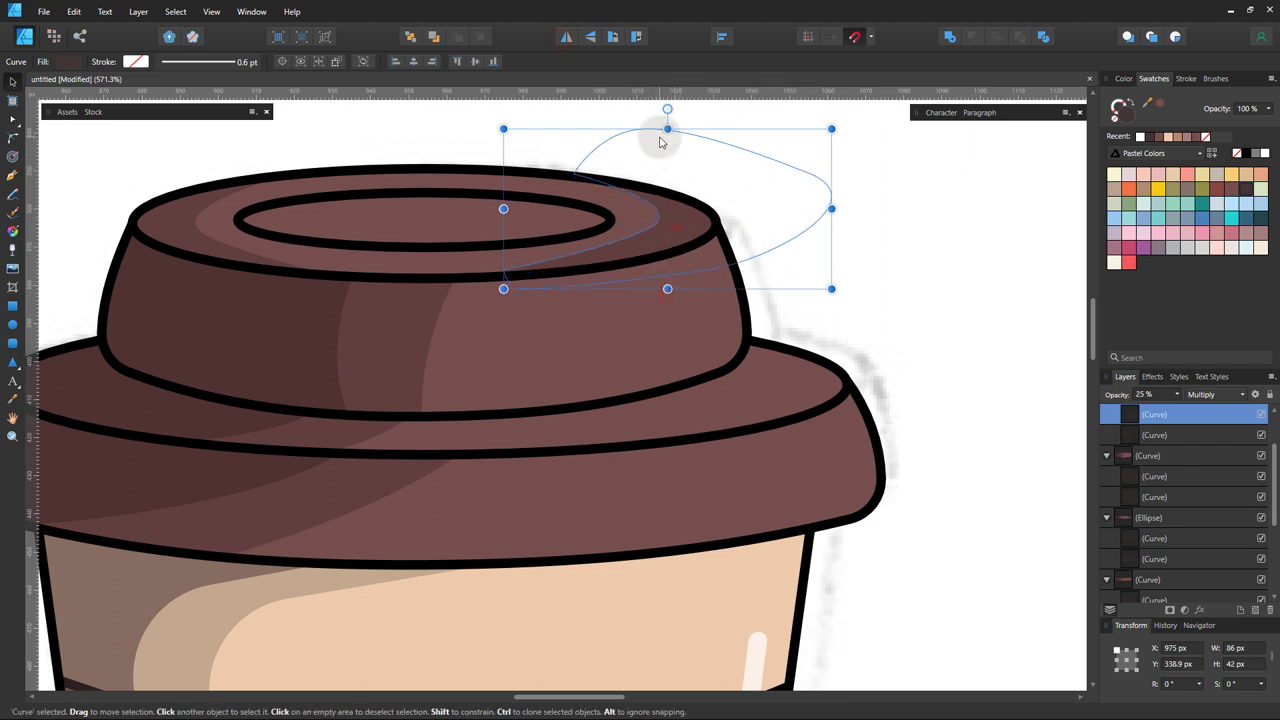
- Resize and nudge the lid-top shape, fill it light cream, and set blending to Normal
{"action": "left_click_drag", "start_coordinate": [667, 128], "coordinate": [667, 135]}
{"action": "left_click_drag", "start_coordinate": [664, 229], "coordinate": [684, 223]}
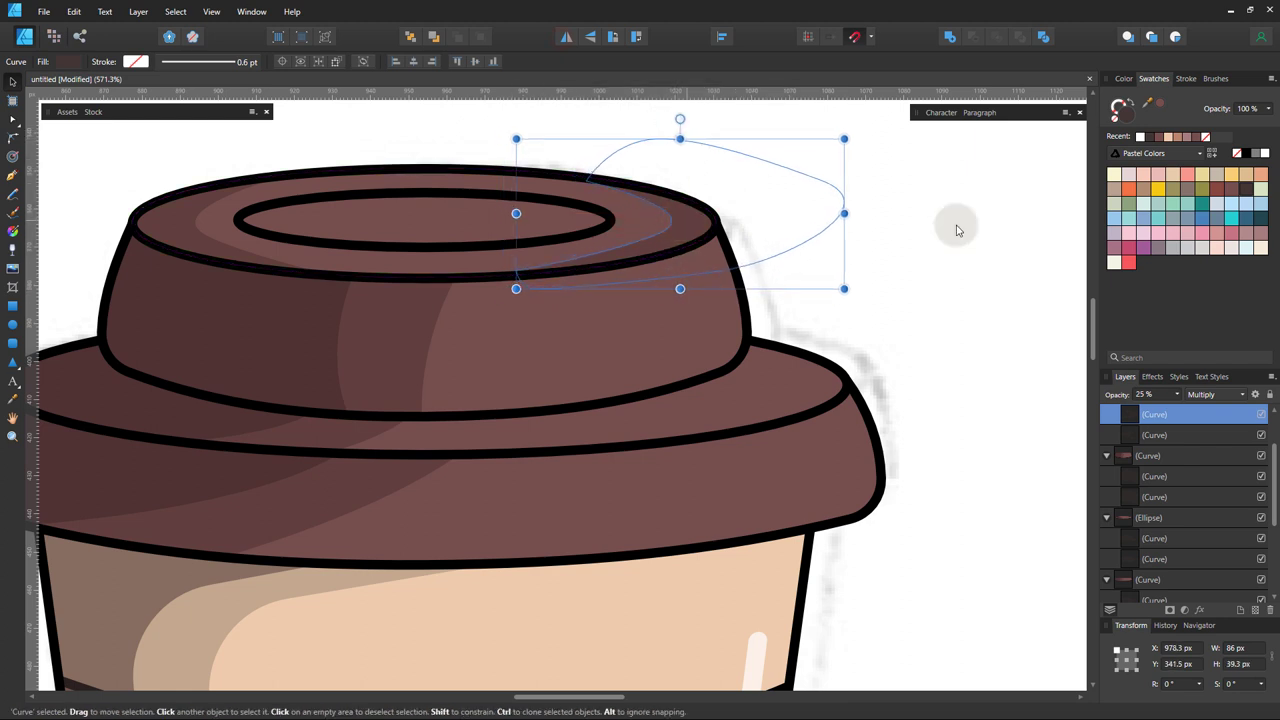
{"action": "left_click", "coordinate": [1260, 250]}
{"action": "left_click", "coordinate": [1215, 394]}
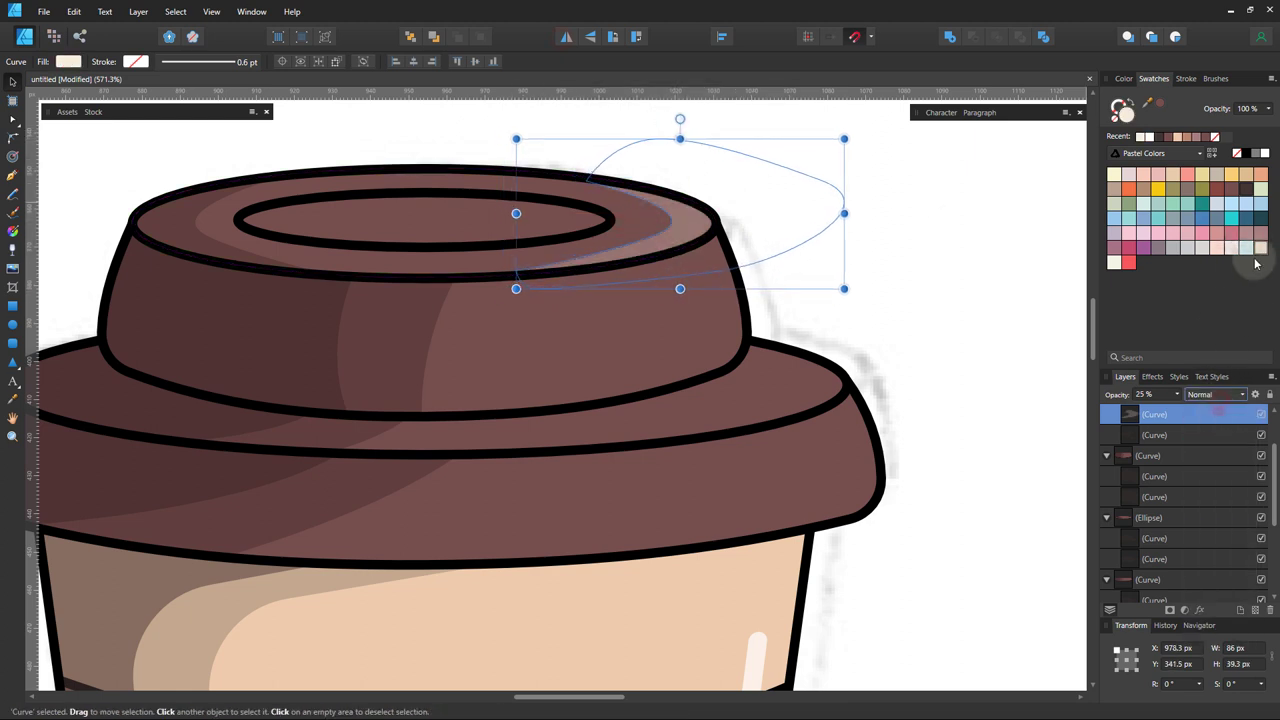
{"action": "left_click", "coordinate": [971, 354]}
- Draw a 50% opaque cream highlight on the upper lid's right side, clipped inside it
{"action": "scroll", "coordinate": [945, 335], "scroll_direction": "up", "scroll_amount": 2}
{"action": "left_click_drag", "start_coordinate": [743, 286], "coordinate": [228, 213]}
{"action": "key", "text": "p"}
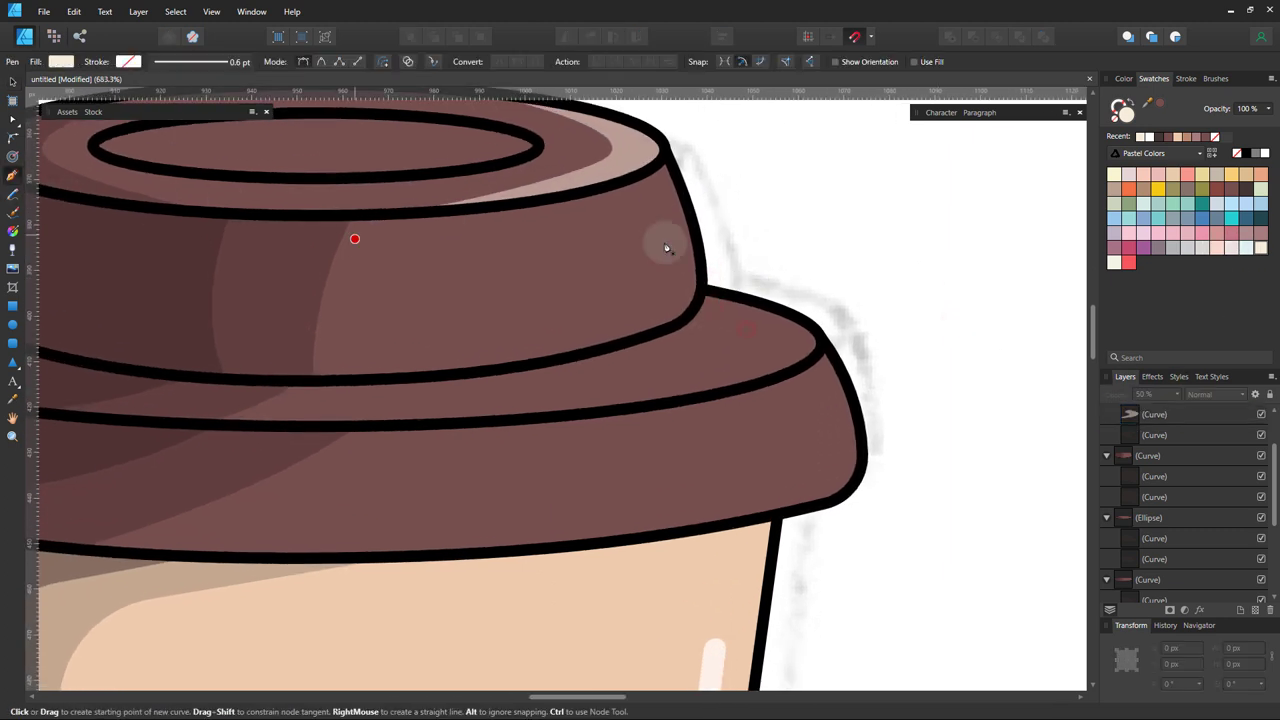
{"action": "left_click", "coordinate": [605, 195]}
{"action": "left_click", "coordinate": [641, 355]}
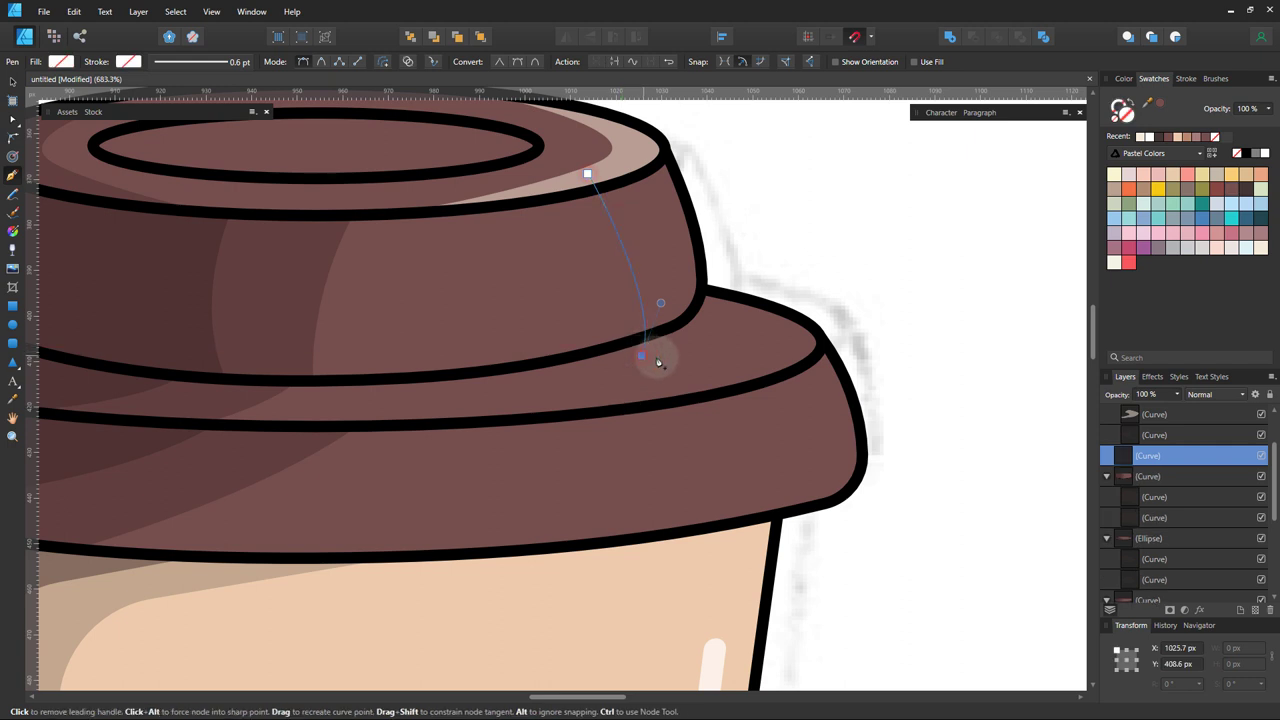
{"action": "left_click", "coordinate": [707, 333]}
{"action": "left_click", "coordinate": [752, 265]}
{"action": "left_click", "coordinate": [727, 172]}
{"action": "left_click", "coordinate": [1260, 248]}
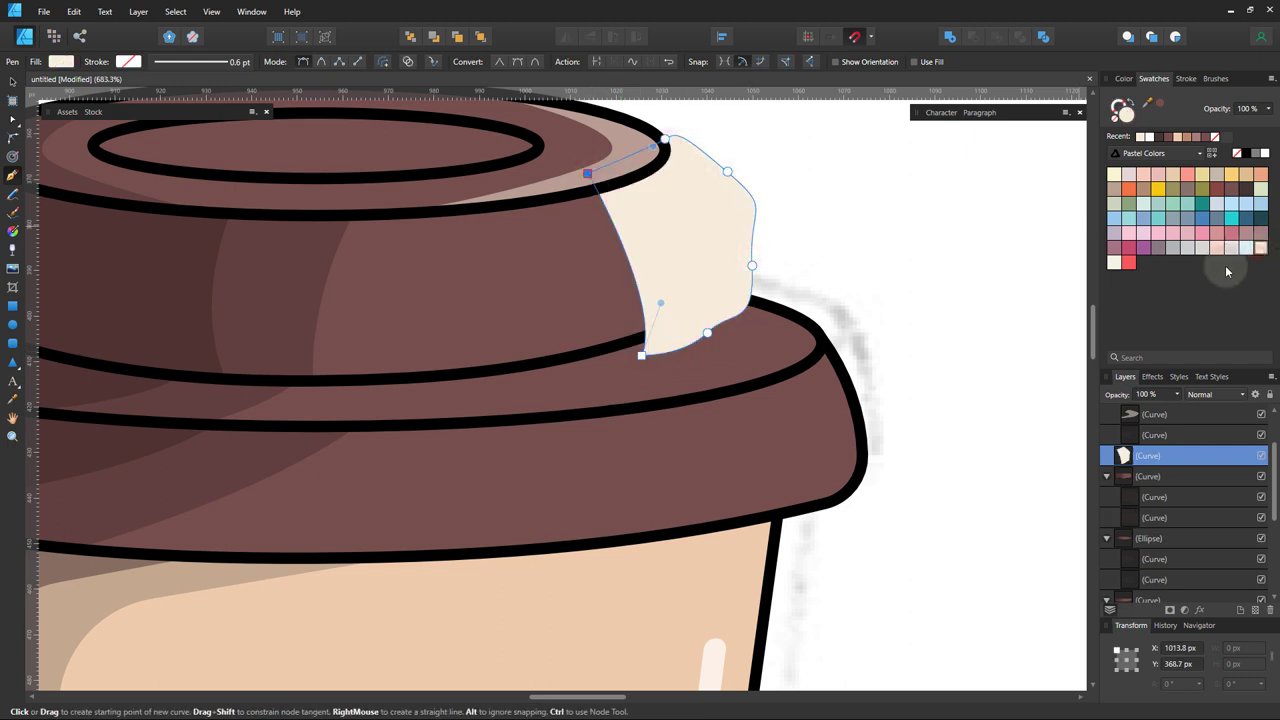
{"action": "mouse_move", "coordinate": [1168, 414]}
{"action": "left_mouse_down"}
{"action": "mouse_move", "coordinate": [1092, 409]}
{"action": "mouse_move", "coordinate": [1115, 410]}
{"action": "left_mouse_up"}
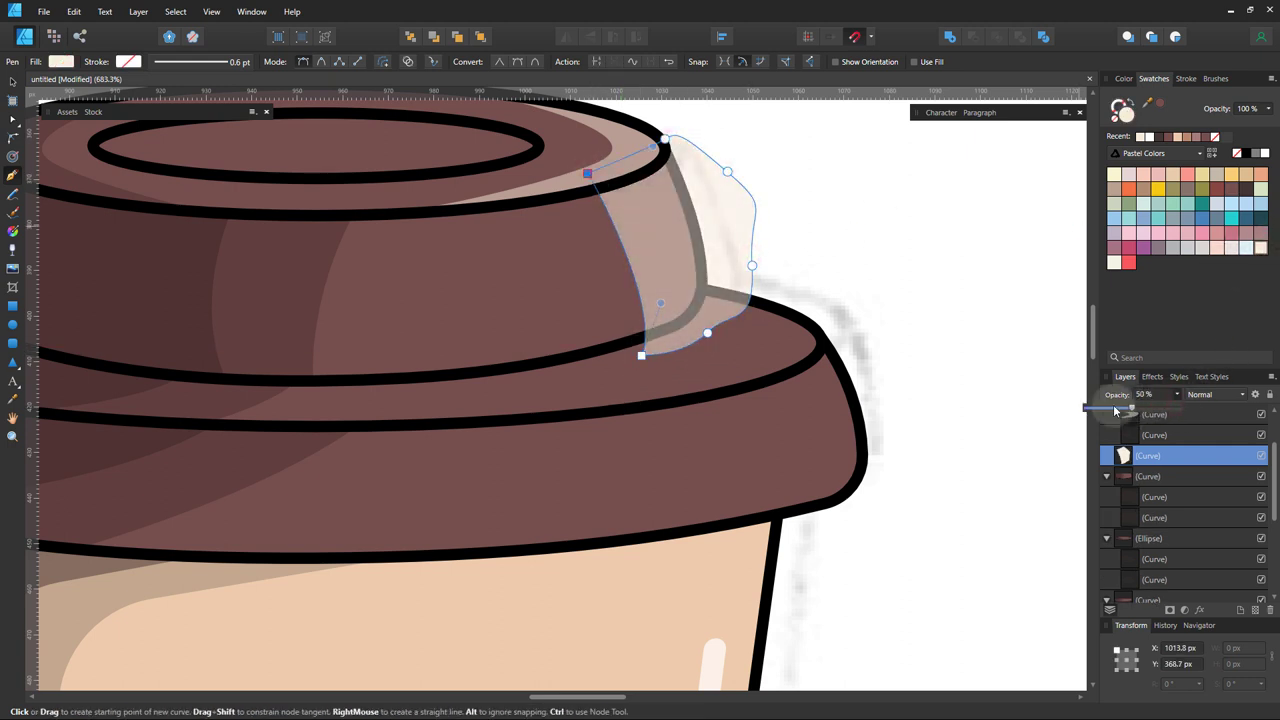
{"action": "left_click_drag", "start_coordinate": [1192, 461], "coordinate": [1192, 478]}
{"action": "left_click", "coordinate": [862, 307]}
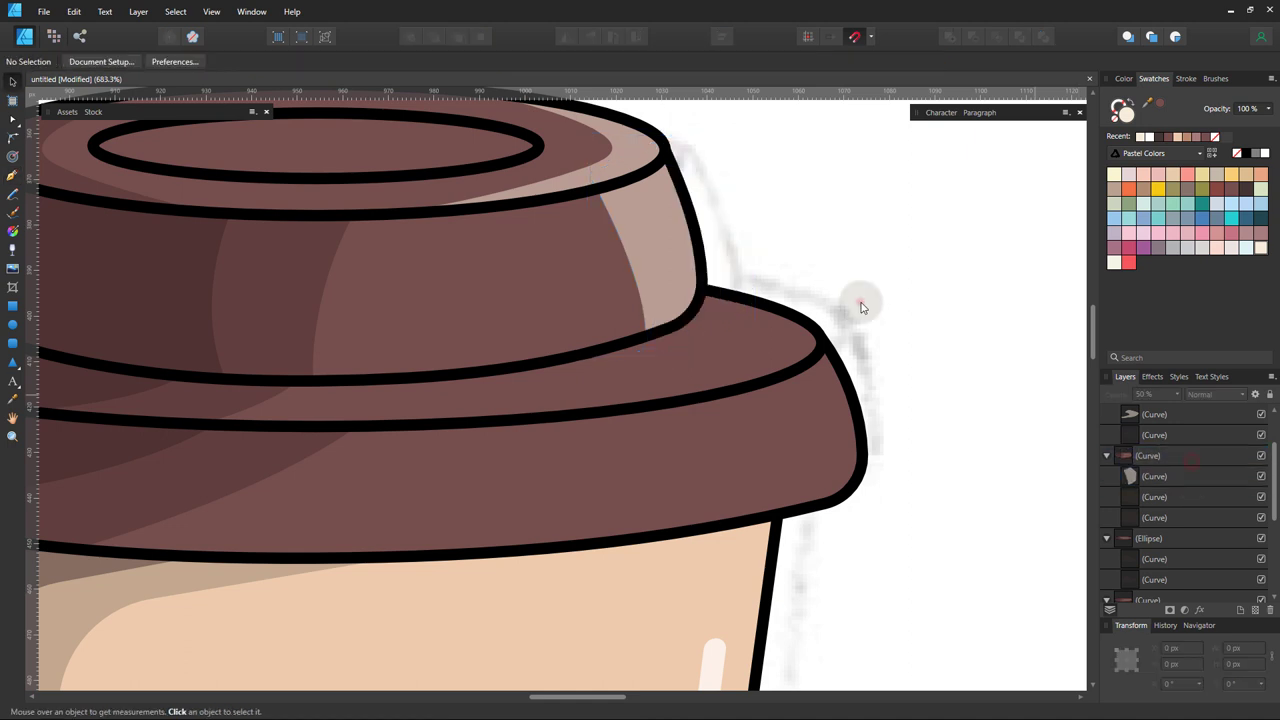
- Add a semi-transparent cream highlight on the brim's right side, clipped inside the brim
{"action": "left_click_drag", "start_coordinate": [944, 392], "coordinate": [924, 344]}
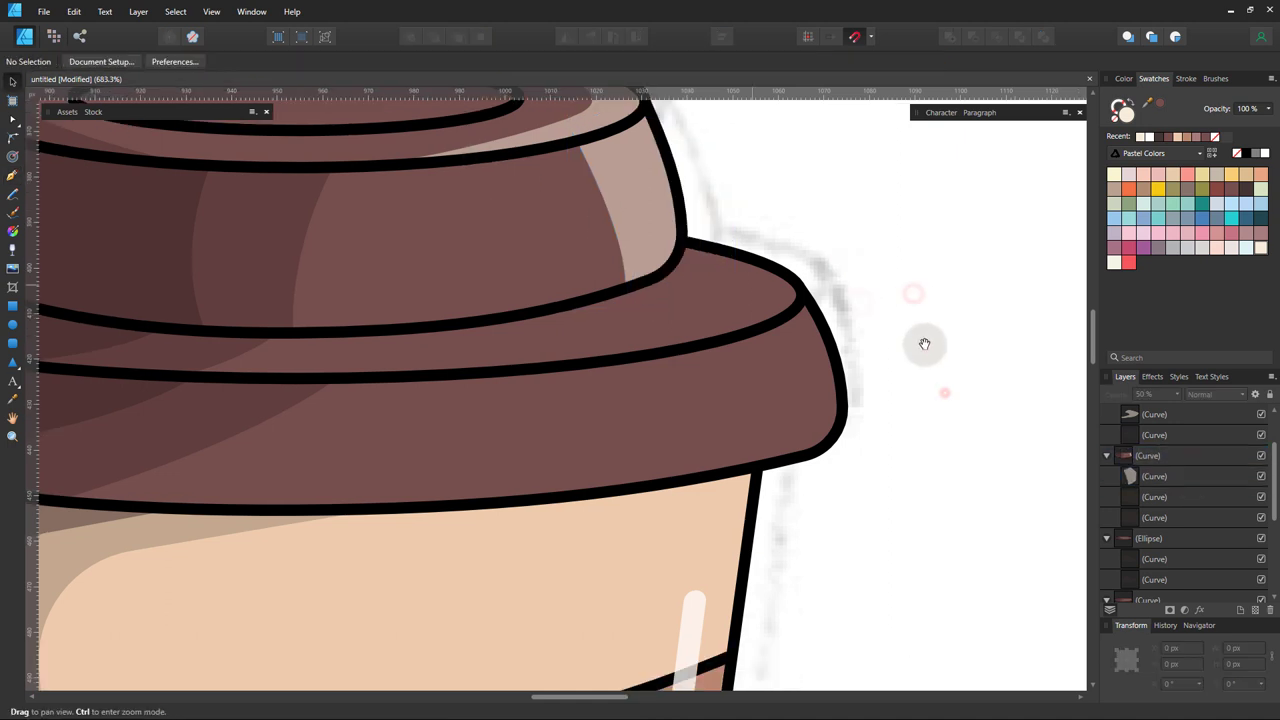
{"action": "left_click", "coordinate": [11, 176]}
{"action": "left_click", "coordinate": [595, 299]}
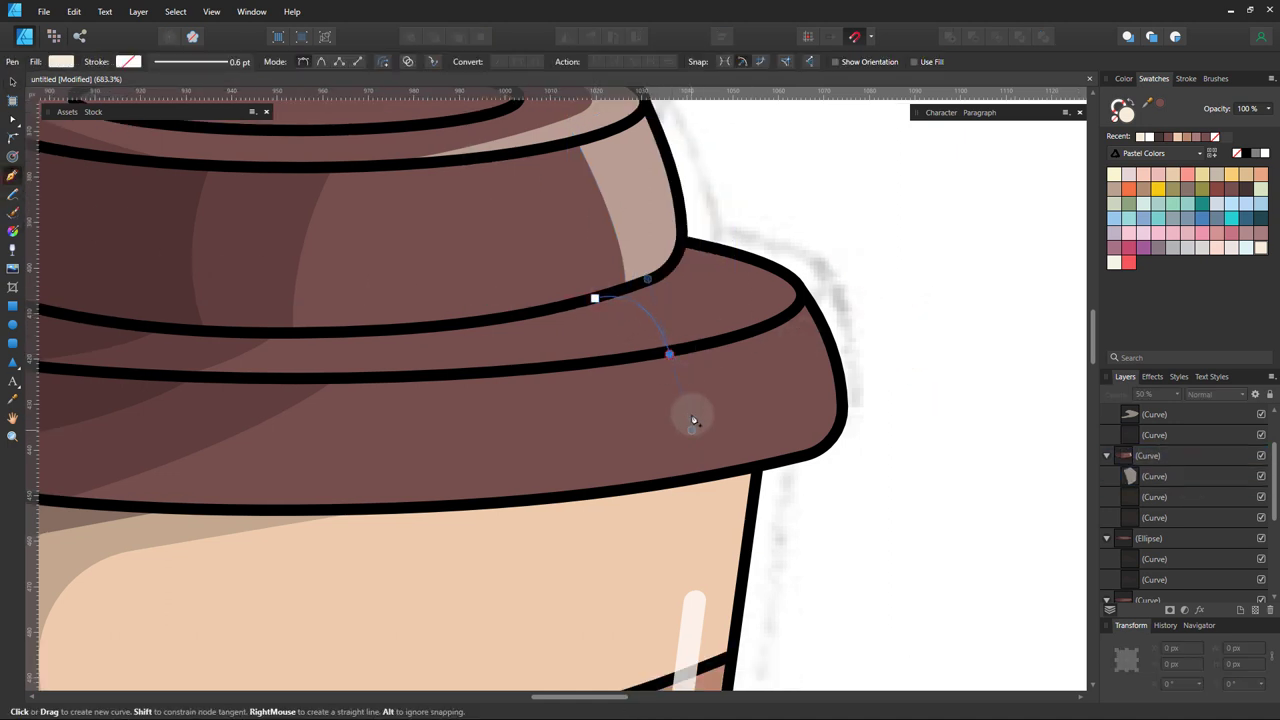
{"action": "left_click", "coordinate": [669, 362]}
{"action": "left_click", "coordinate": [830, 326]}
{"action": "left_click_drag", "start_coordinate": [823, 244], "coordinate": [795, 228]}
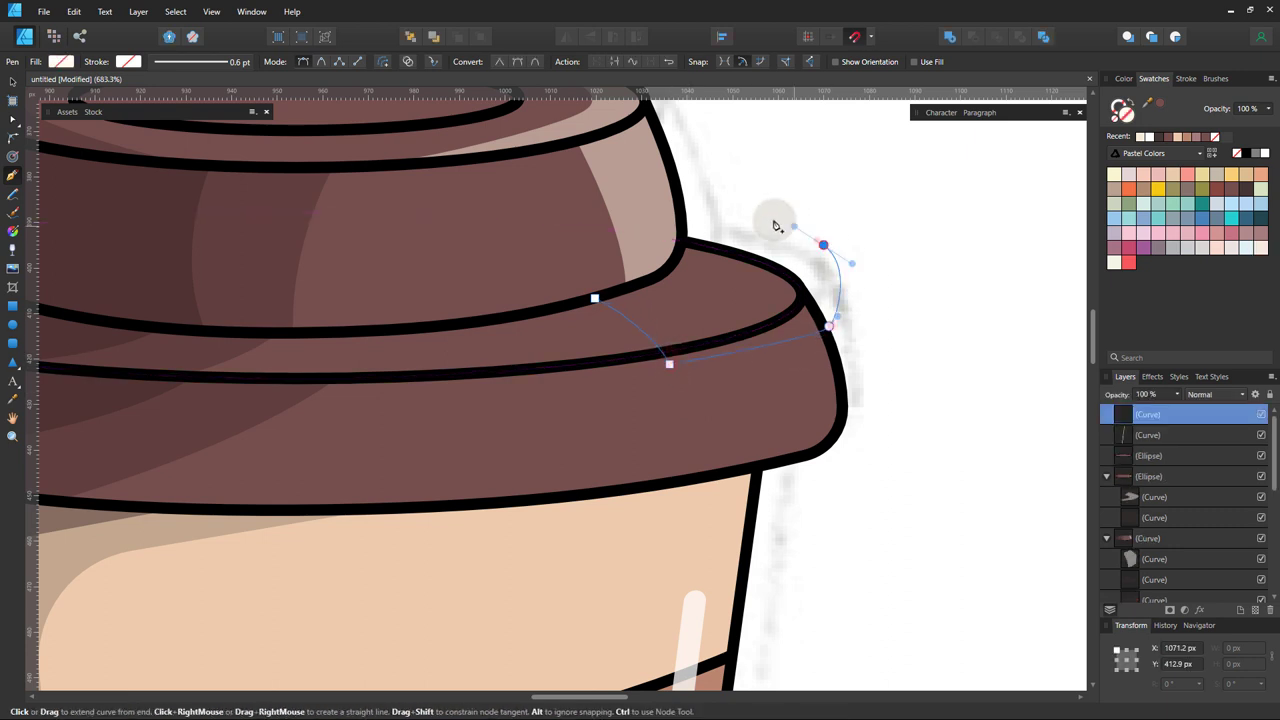
{"action": "left_click", "coordinate": [596, 298]}
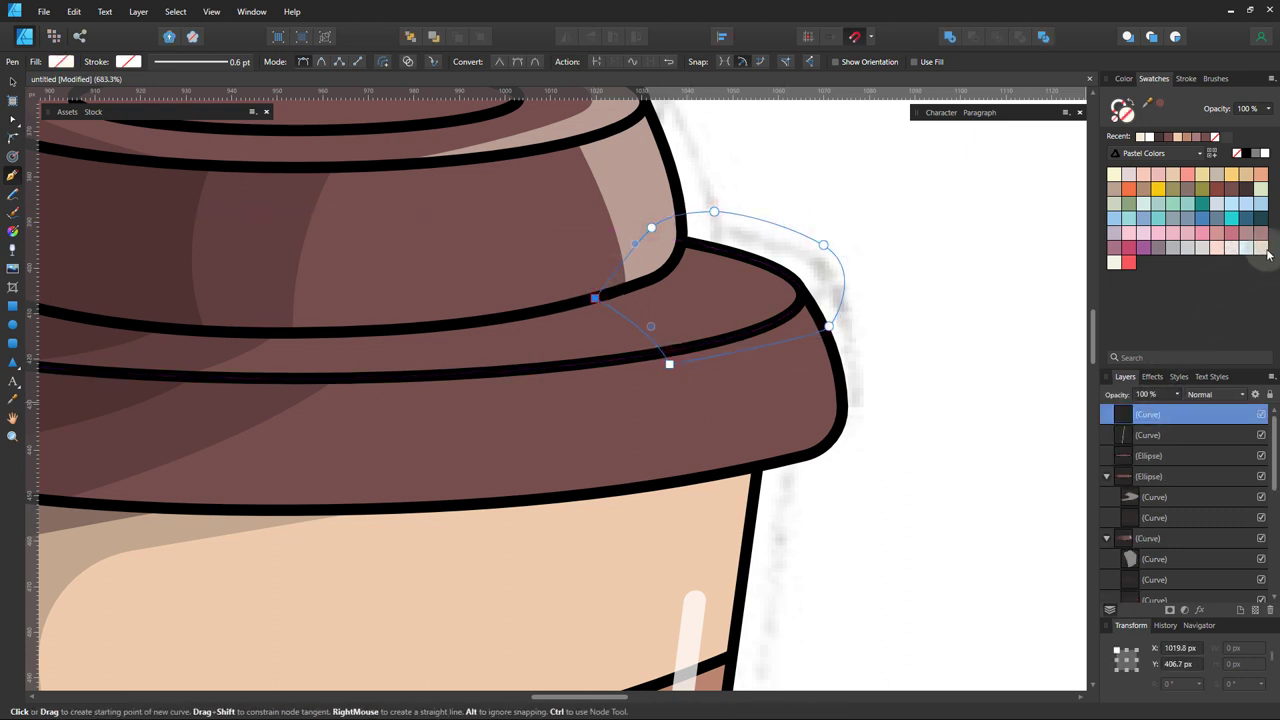
{"action": "left_click", "coordinate": [1260, 248]}
{"action": "left_click_drag", "start_coordinate": [1176, 394], "coordinate": [1128, 415]}
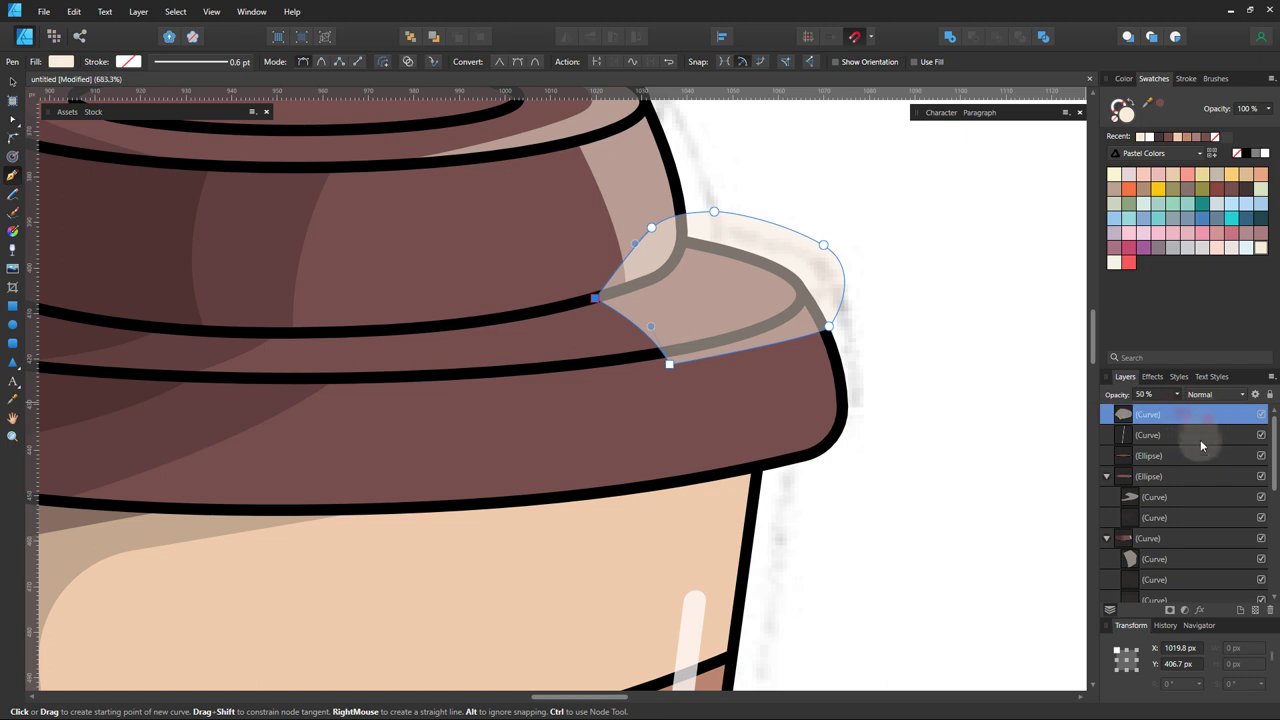
{"action": "left_click_drag", "start_coordinate": [1196, 478], "coordinate": [1192, 473]}
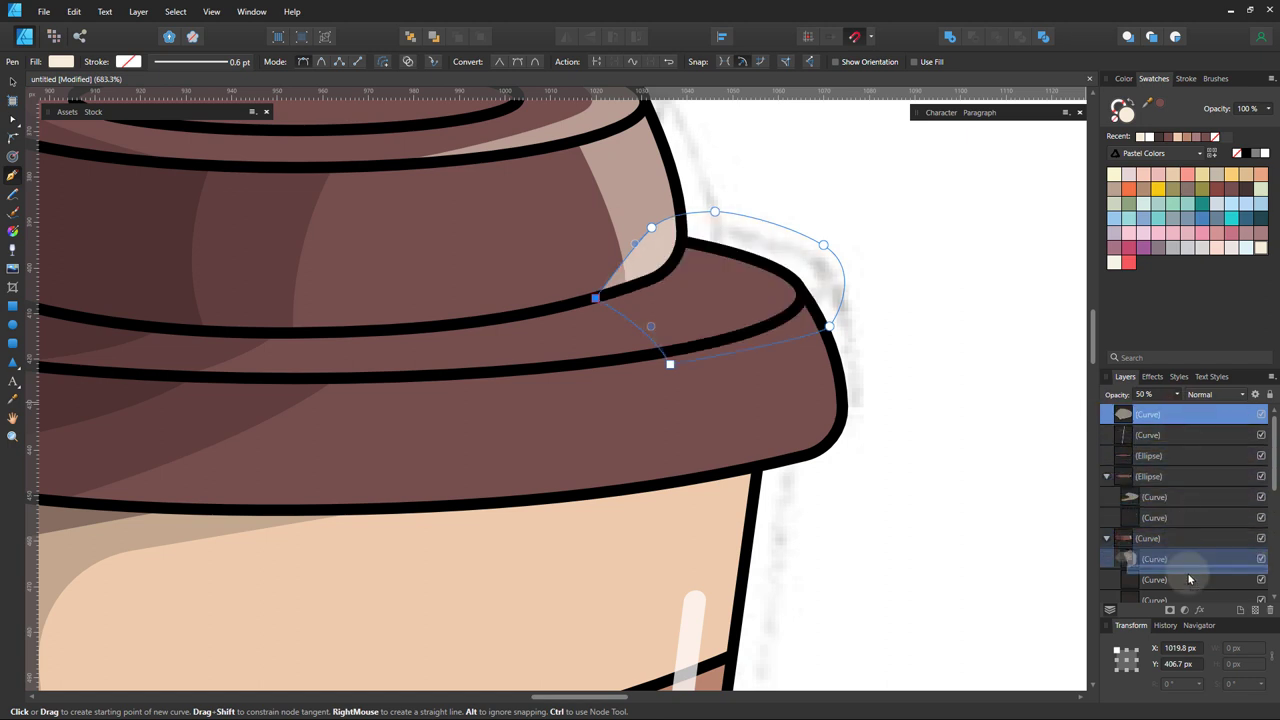
{"action": "left_click_drag", "start_coordinate": [1192, 473], "coordinate": [1178, 574]}
- Add a half-opacity cream highlight along the lid's right edge, clipped into the lid
{"action": "scroll", "coordinate": [923, 420], "scroll_direction": "down", "scroll_amount": 3}
{"action": "scroll", "coordinate": [900, 400], "scroll_direction": "up", "scroll_amount": 3}
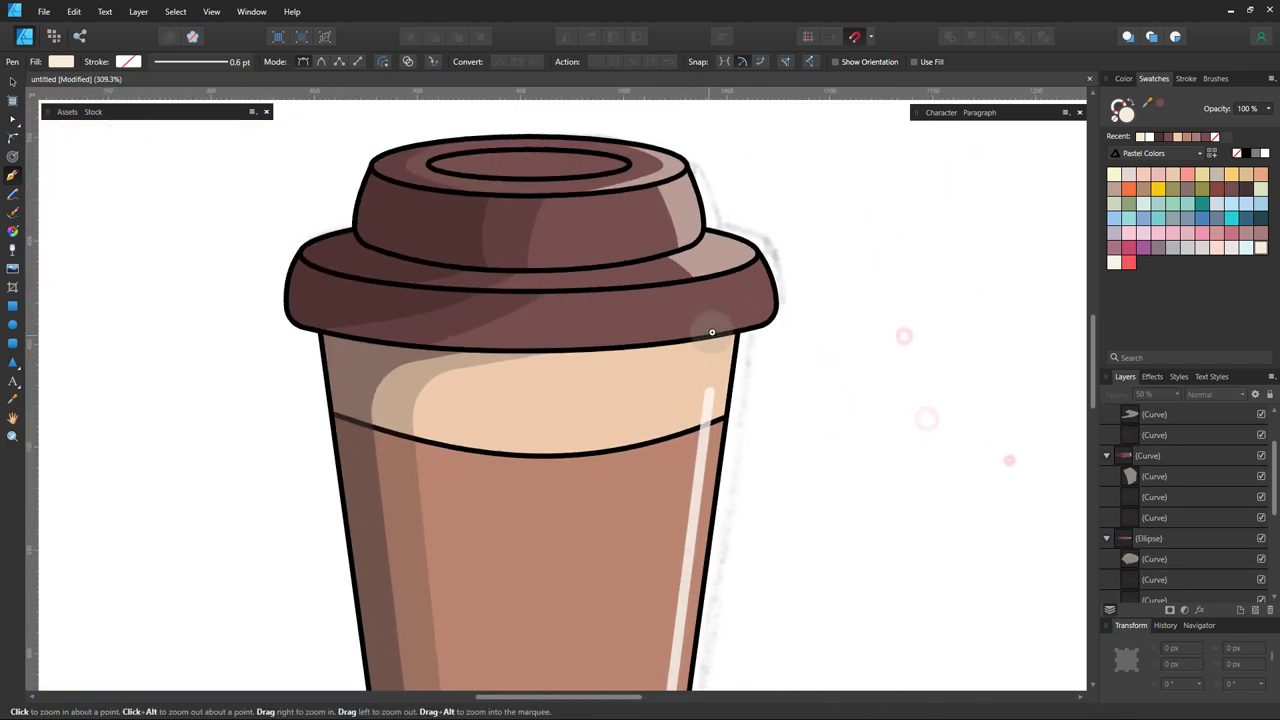
{"action": "left_click", "coordinate": [647, 197]}
{"action": "left_click_drag", "start_coordinate": [647, 345], "coordinate": [623, 389]}
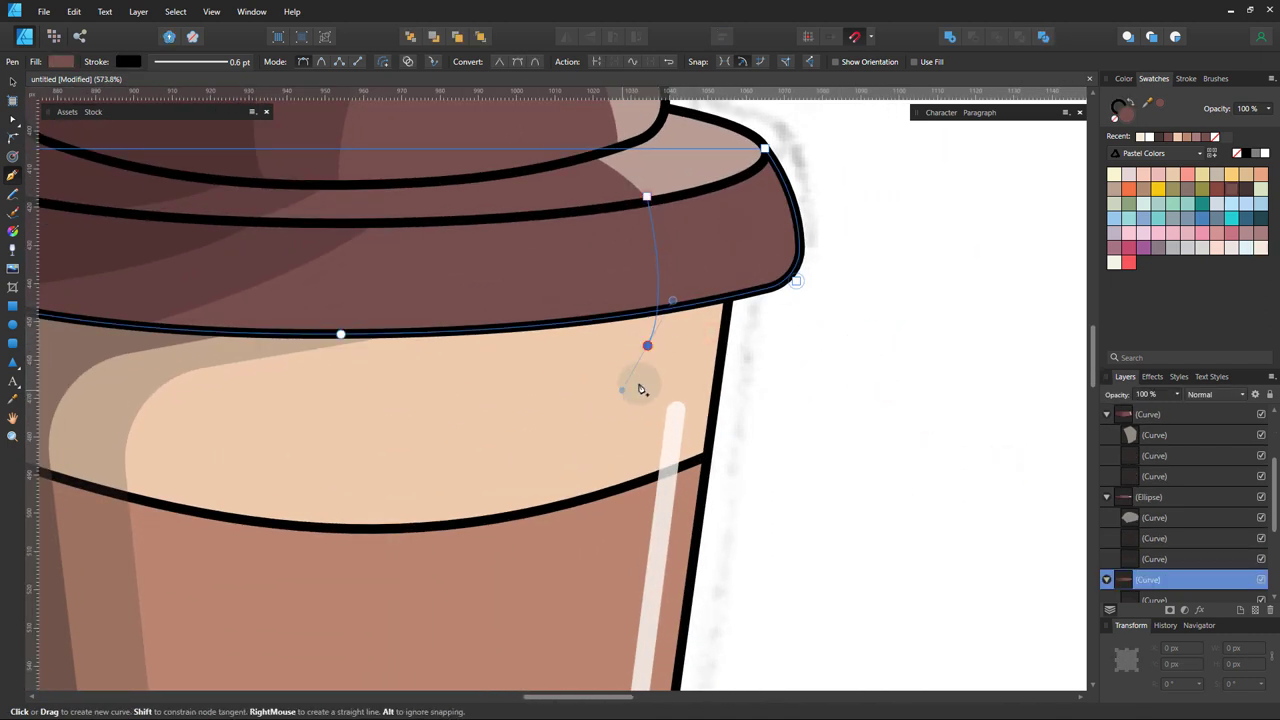
{"action": "left_click", "coordinate": [647, 197]}
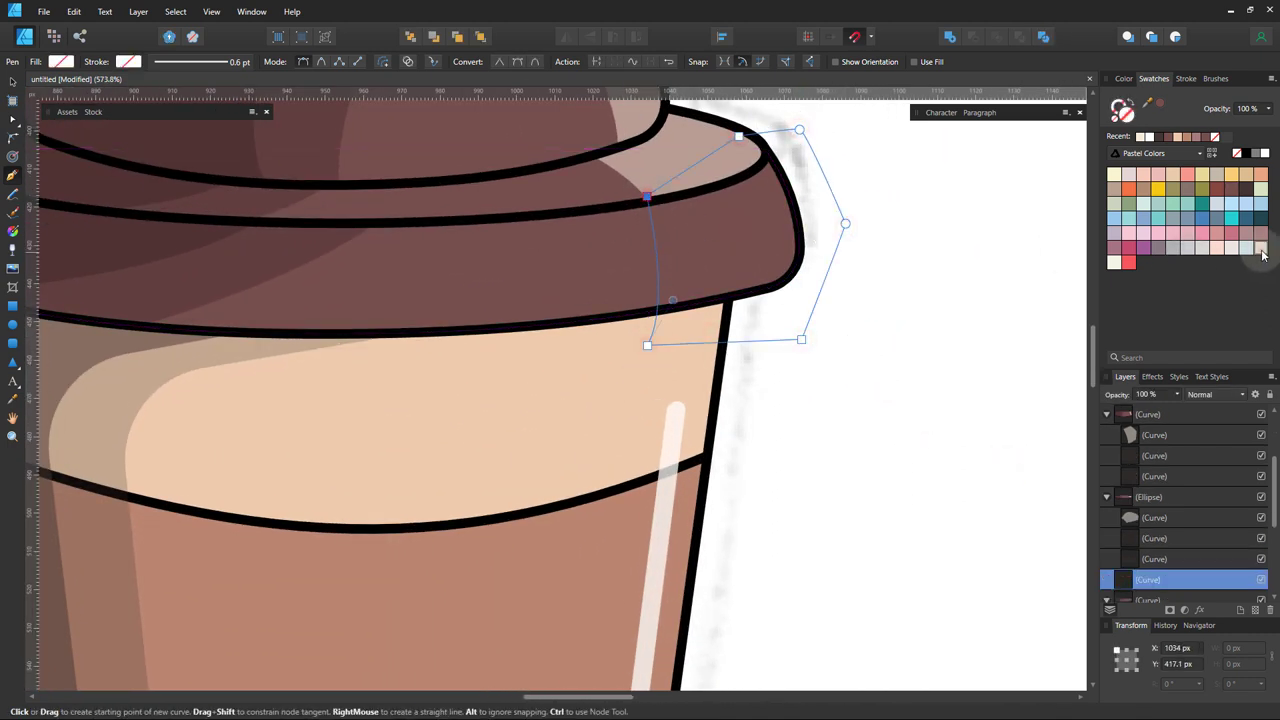
{"action": "left_click", "coordinate": [1260, 248]}
{"action": "mouse_move", "coordinate": [1180, 580]}
{"action": "left_mouse_down"}
{"action": "mouse_move", "coordinate": [1181, 420]}
{"action": "mouse_move", "coordinate": [1160, 437]}
{"action": "mouse_move", "coordinate": [1132, 410]}
{"action": "left_mouse_up"}
{"action": "left_click", "coordinate": [1166, 394]}
{"action": "key", "text": "v"}
{"action": "left_click", "coordinate": [922, 353]}
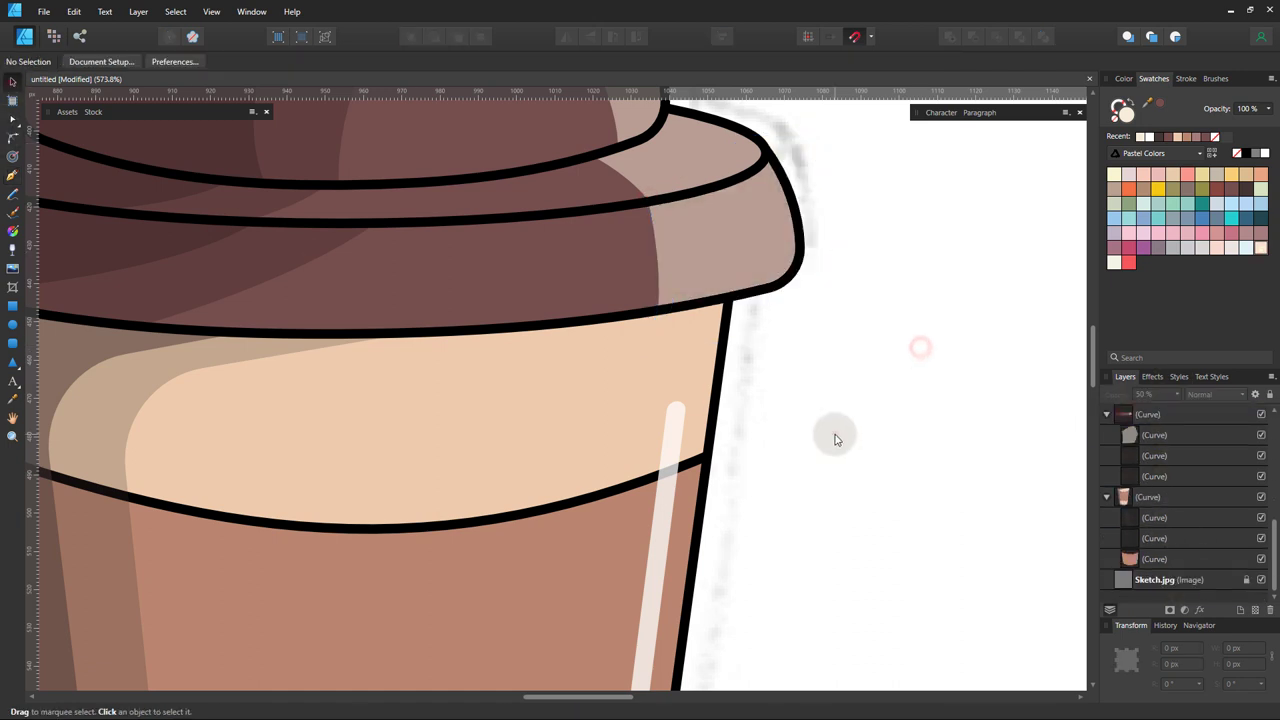
- Set the cup's two side shading shapes to Multiply at 25% opacity
{"action": "scroll", "coordinate": [836, 438], "scroll_direction": "down", "scroll_amount": 5}
{"action": "scroll", "coordinate": [820, 420], "scroll_direction": "up", "scroll_amount": 2}
{"action": "scroll", "coordinate": [800, 437], "scroll_direction": "up", "scroll_amount": 1}
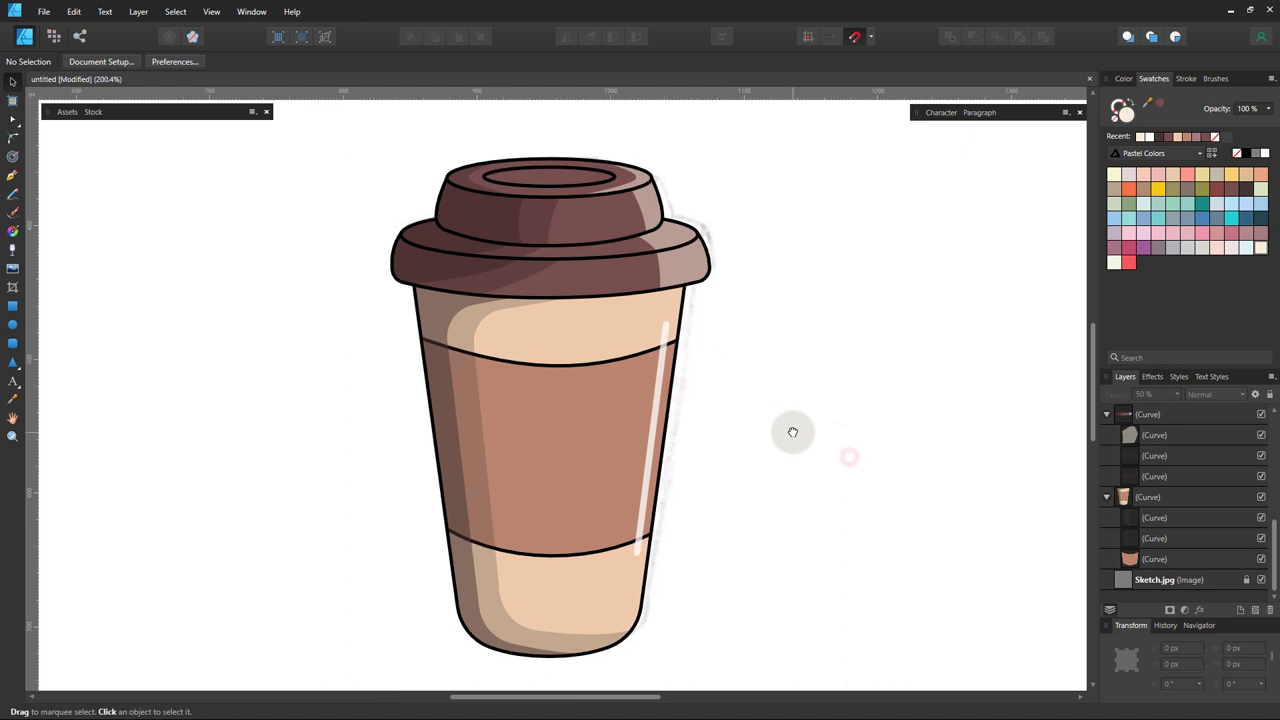
{"action": "left_click", "coordinate": [449, 430]}
{"action": "left_click", "coordinate": [1200, 394]}
{"action": "left_click", "coordinate": [1200, 440]}
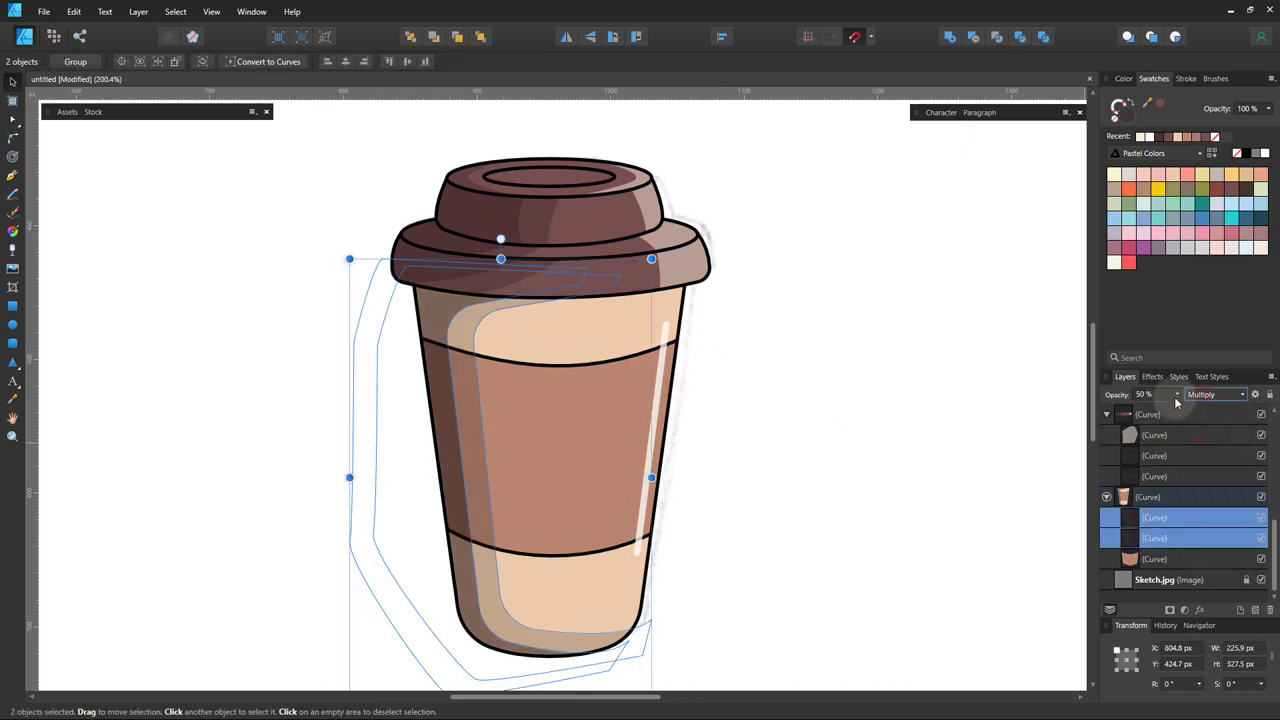
{"action": "key", "text": "ctrl+d"}
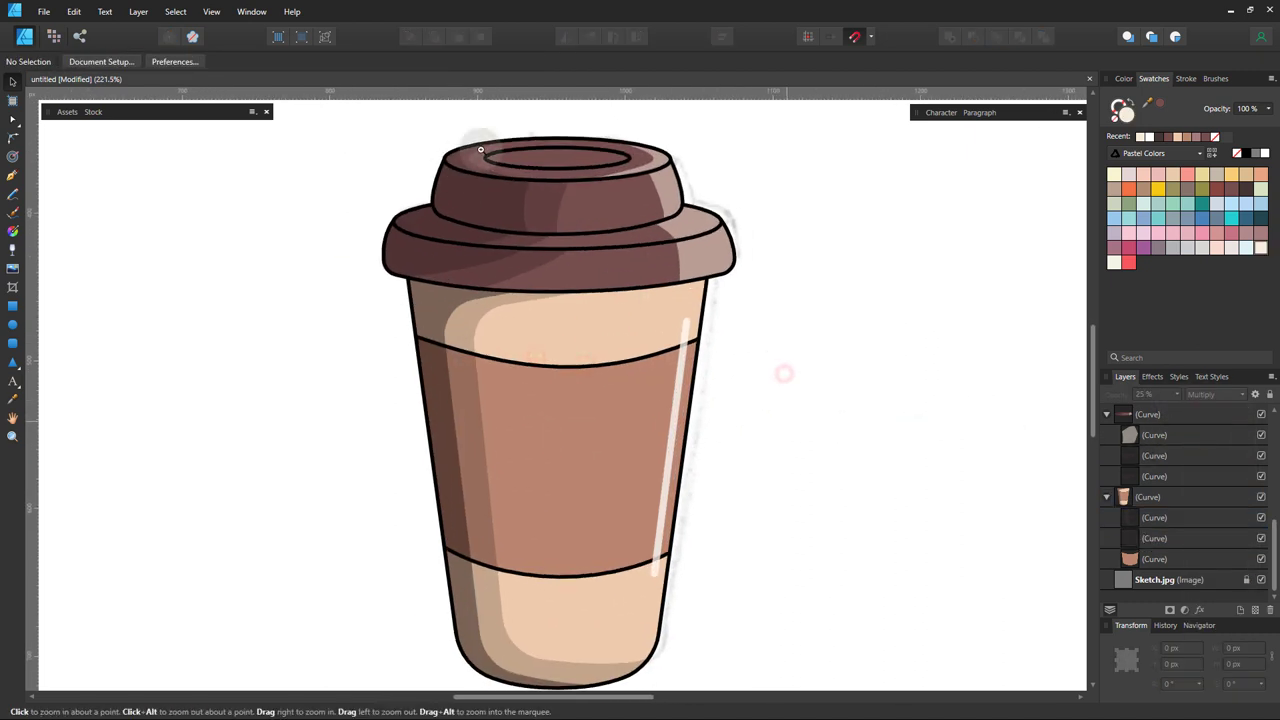
{"action": "scroll", "coordinate": [507, 150], "scroll_direction": "up", "scroll_amount": 5}
- Draw a curved highlight stroke along the lid's top rim, tapered at both ends
{"action": "key", "text": "p"}
{"action": "left_click", "coordinate": [380, 273]}
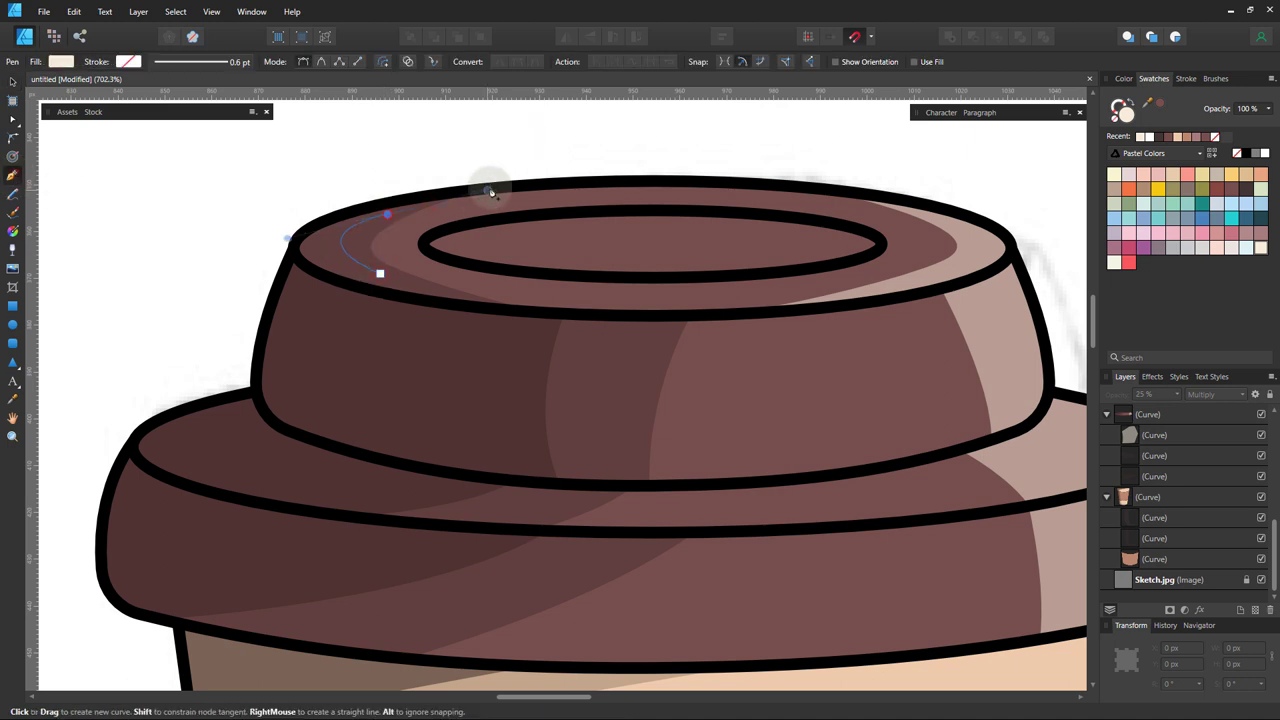
{"action": "left_click", "coordinate": [491, 189]}
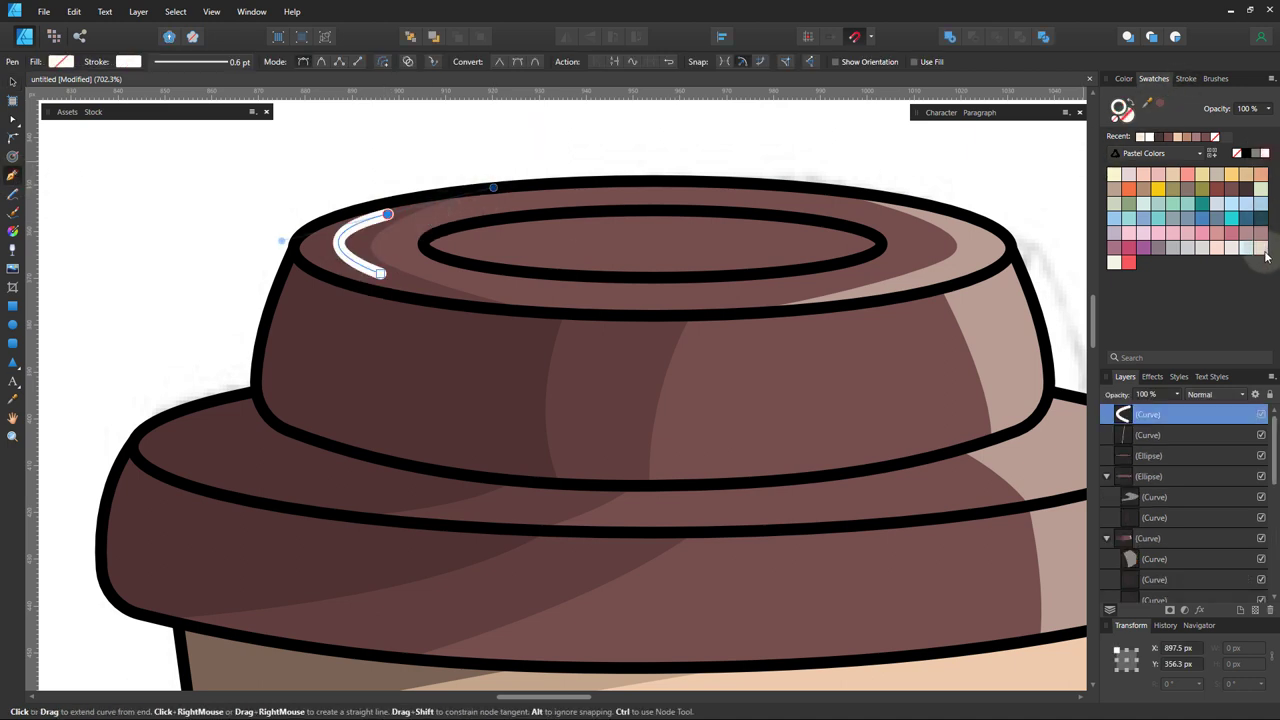
{"action": "left_click", "coordinate": [1196, 79]}
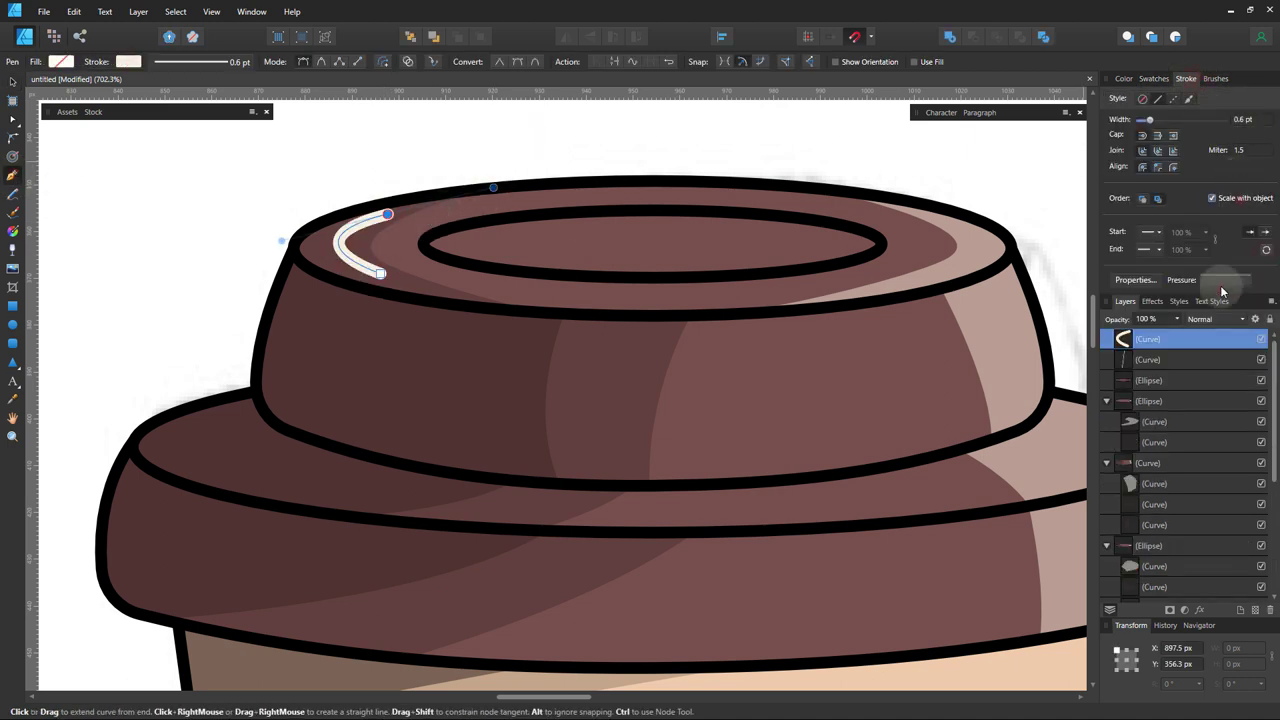
{"action": "left_click", "coordinate": [1221, 281]}
{"action": "left_click", "coordinate": [1191, 297]}
{"action": "left_click_drag", "start_coordinate": [1109, 298], "coordinate": [1108, 395]}
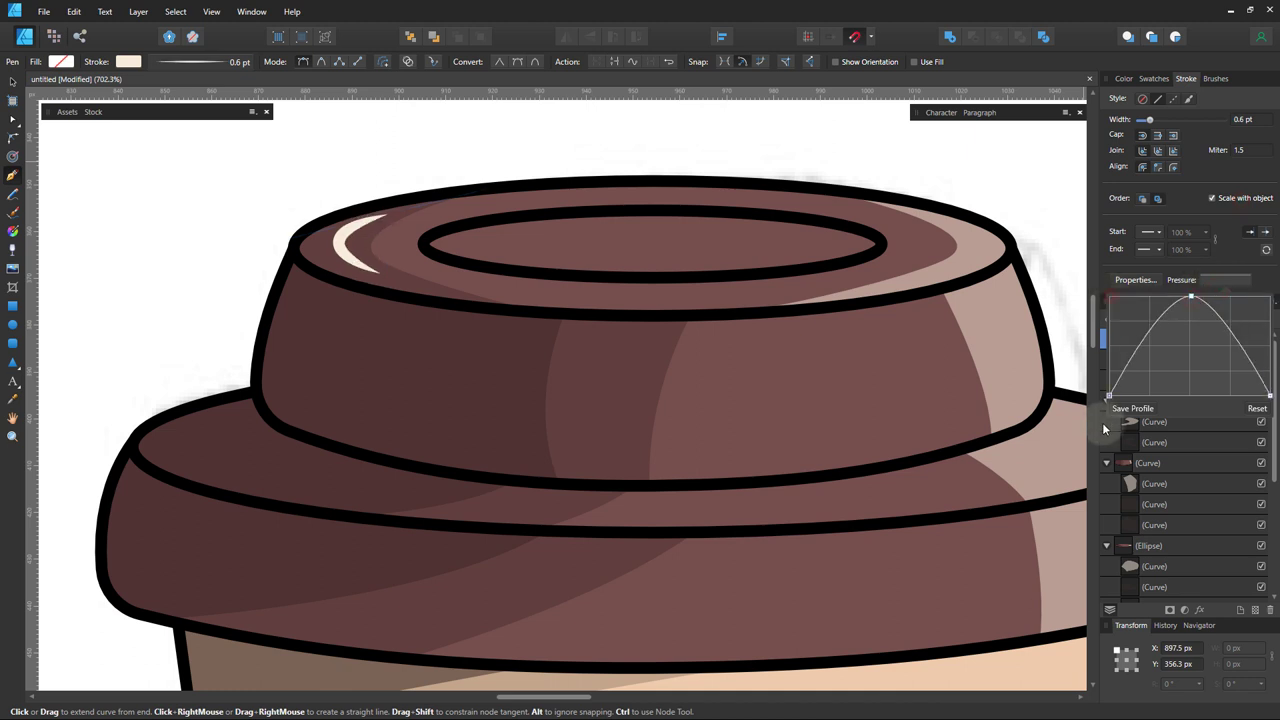
{"action": "key", "text": "a"}
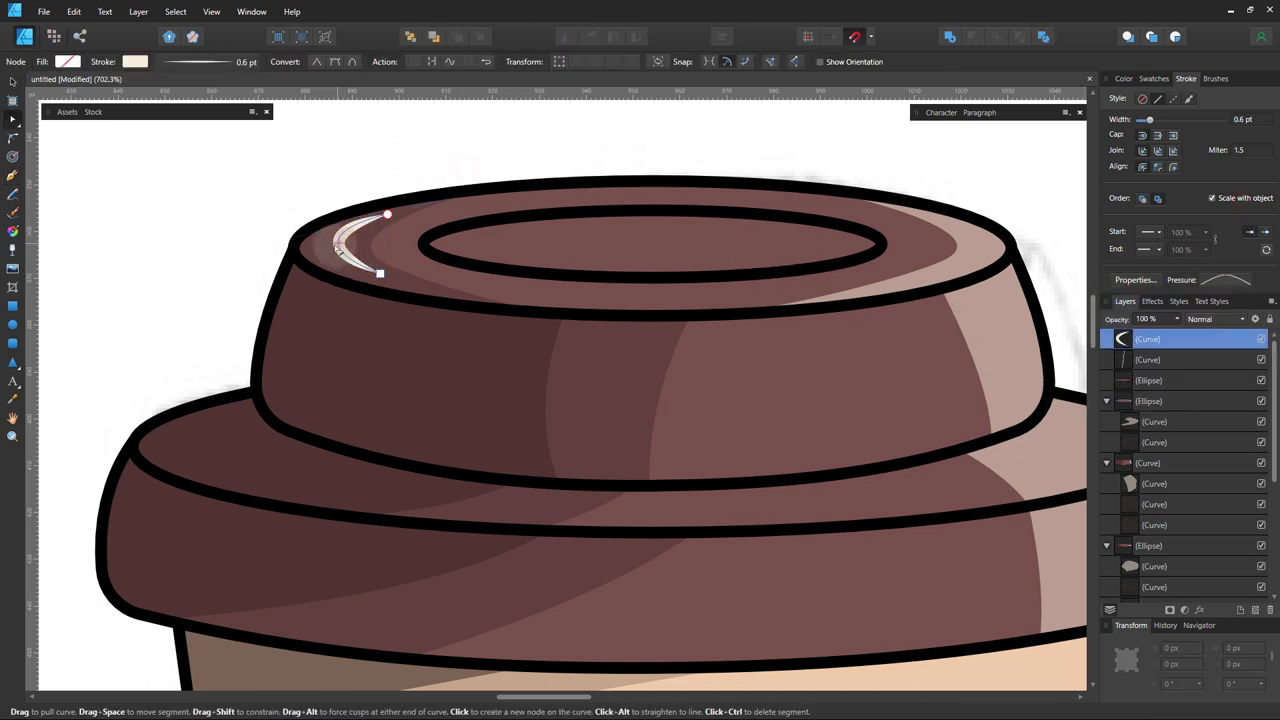
{"action": "left_click_drag", "start_coordinate": [327, 248], "coordinate": [391, 277]}
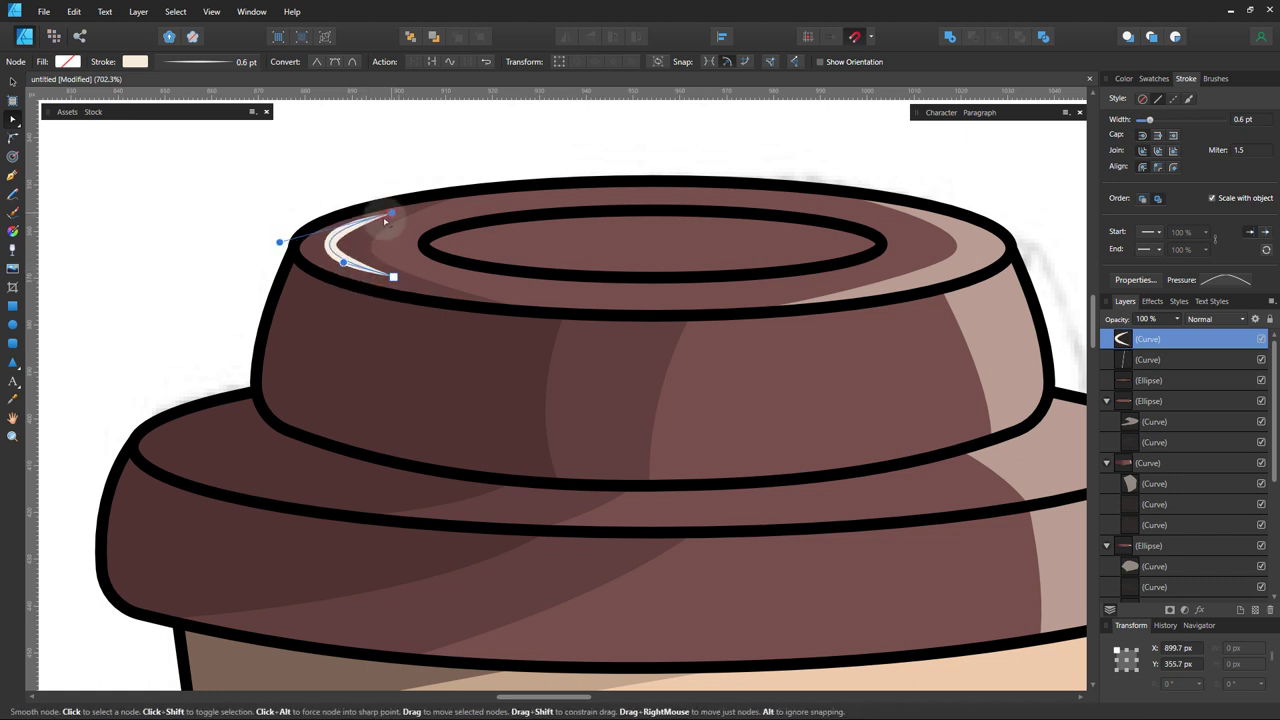
{"action": "left_click_drag", "start_coordinate": [343, 262], "coordinate": [348, 271]}
{"action": "left_click", "coordinate": [13, 80]}
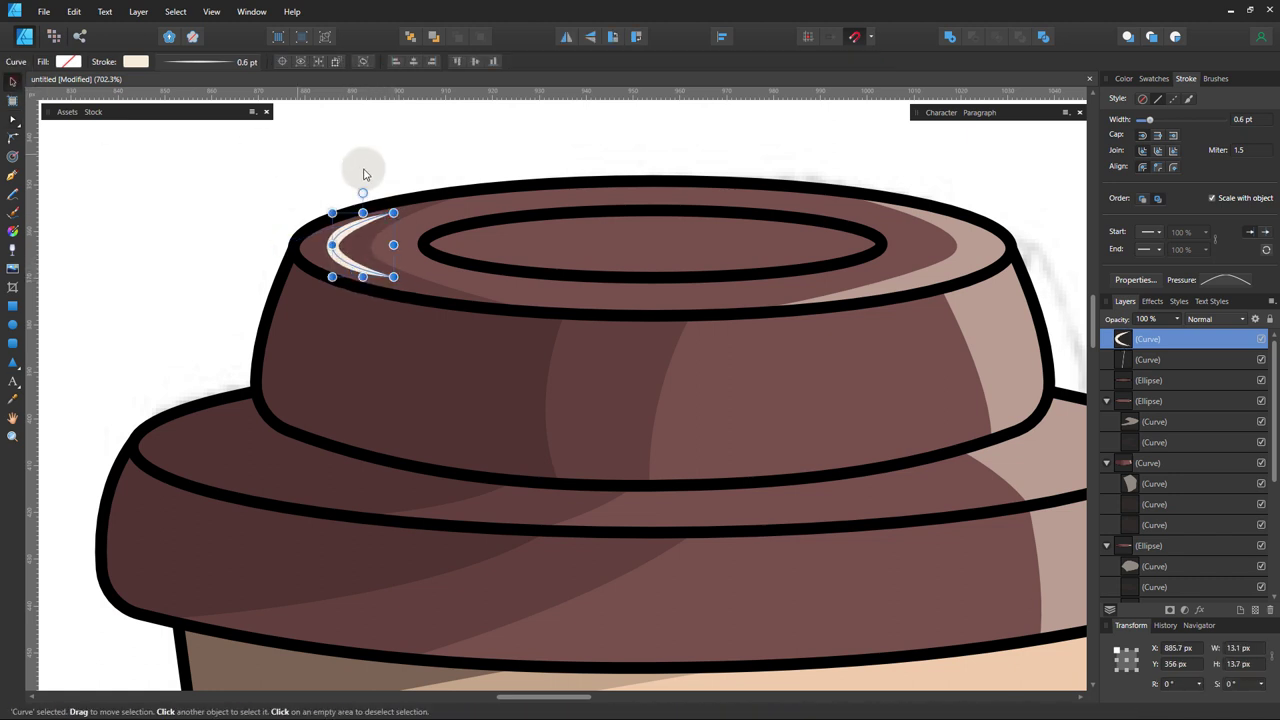
- Add two thin curved glint strokes side by side inside the lid's inner ring
{"action": "scroll", "coordinate": [585, 170], "scroll_direction": "up", "scroll_amount": 2}
{"action": "left_click_drag", "start_coordinate": [585, 170], "coordinate": [362, 215]}
{"action": "left_click", "coordinate": [13, 175]}
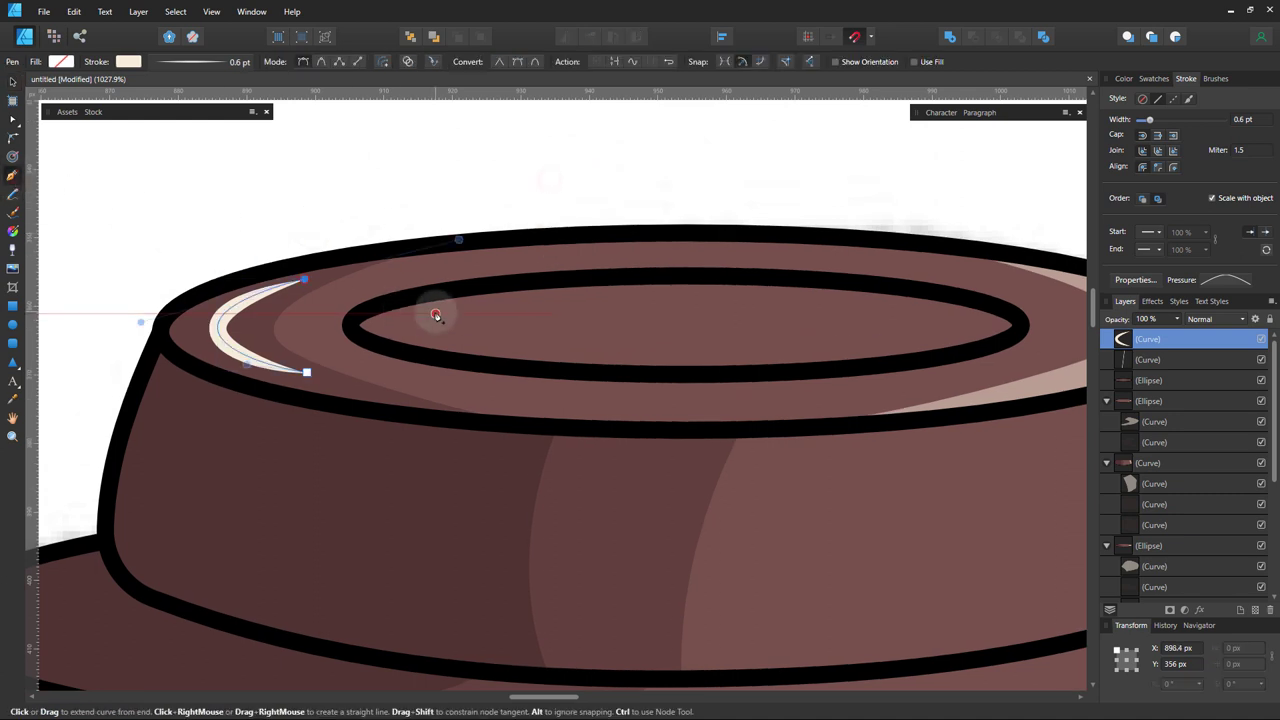
{"action": "key", "text": "Escape"}
{"action": "scroll", "coordinate": [421, 315], "scroll_direction": "up", "scroll_amount": 3}
{"action": "left_click", "coordinate": [346, 343]}
{"action": "left_click_drag", "start_coordinate": [546, 313], "coordinate": [697, 294]}
{"action": "left_click_drag", "start_coordinate": [397, 330], "coordinate": [371, 324]}
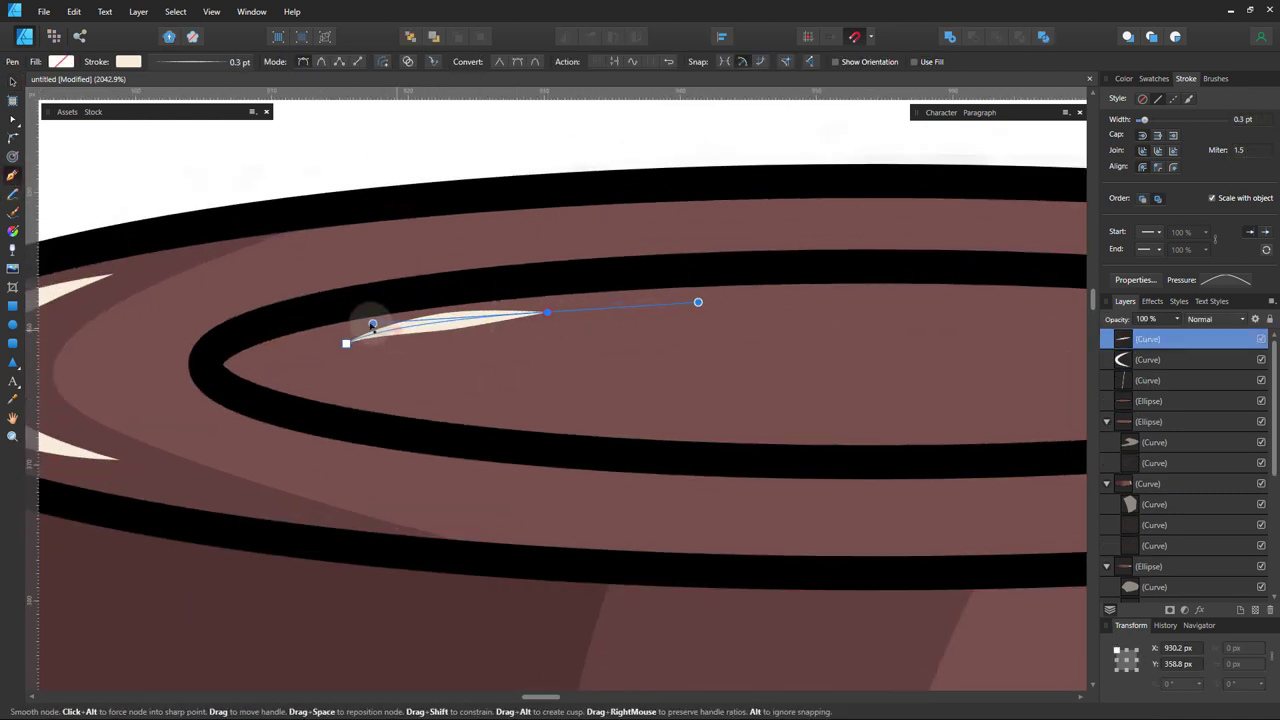
{"action": "scroll", "coordinate": [1250, 125], "scroll_direction": "down", "scroll_amount": 2}
{"action": "key", "text": "Escape"}
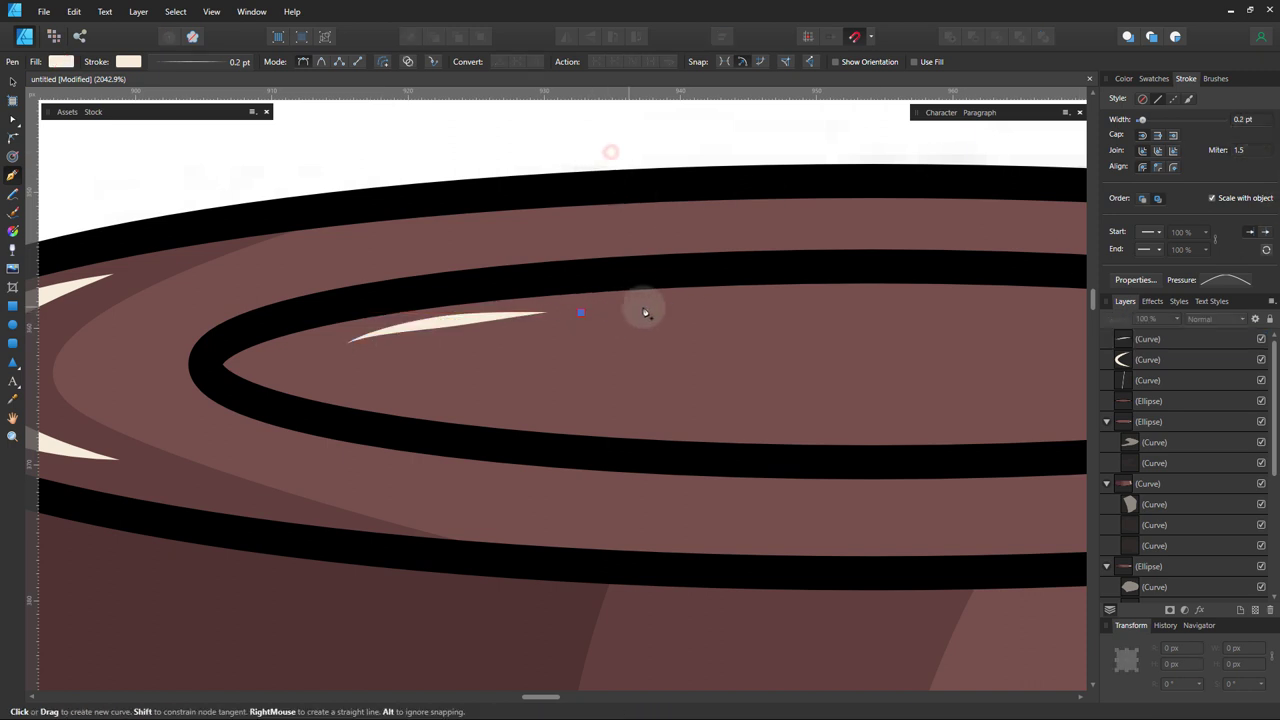
{"action": "left_click_drag", "start_coordinate": [730, 299], "coordinate": [815, 293]}
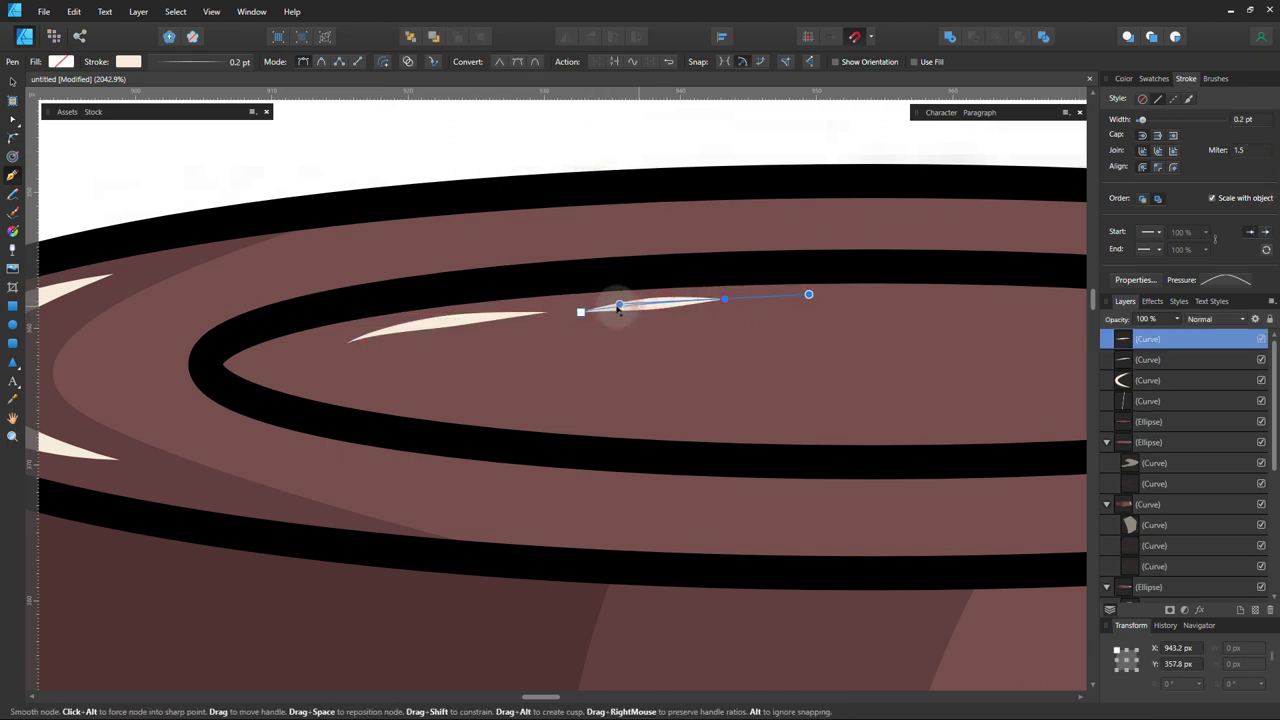
{"action": "scroll", "coordinate": [528, 150], "scroll_direction": "down", "scroll_amount": 5}
{"action": "key", "text": "Escape"}
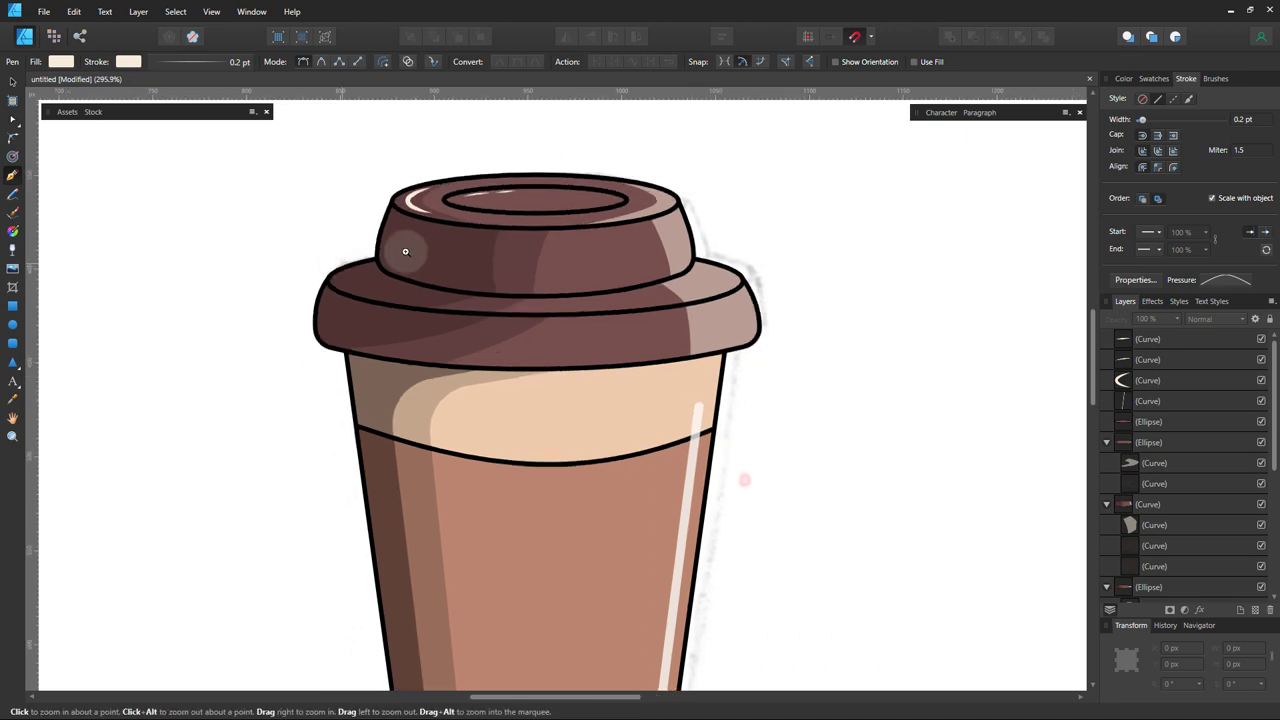
{"action": "mouse_move", "coordinate": [405, 251]}
{"action": "left_mouse_down"}
{"action": "mouse_move", "coordinate": [371, 277]}
{"action": "mouse_move", "coordinate": [439, 283]}
{"action": "left_mouse_up"}
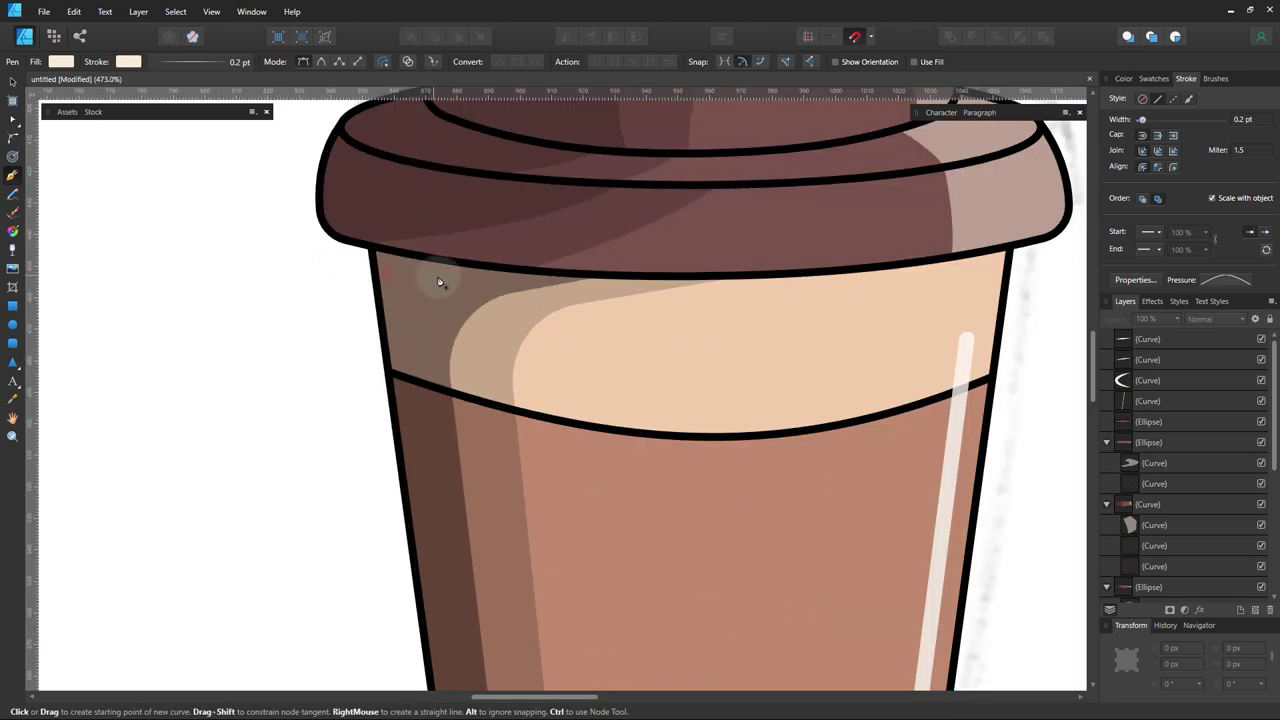
- Draw a curved highlight stroke along the cup's upper-left edge
{"action": "left_click", "coordinate": [430, 458]}
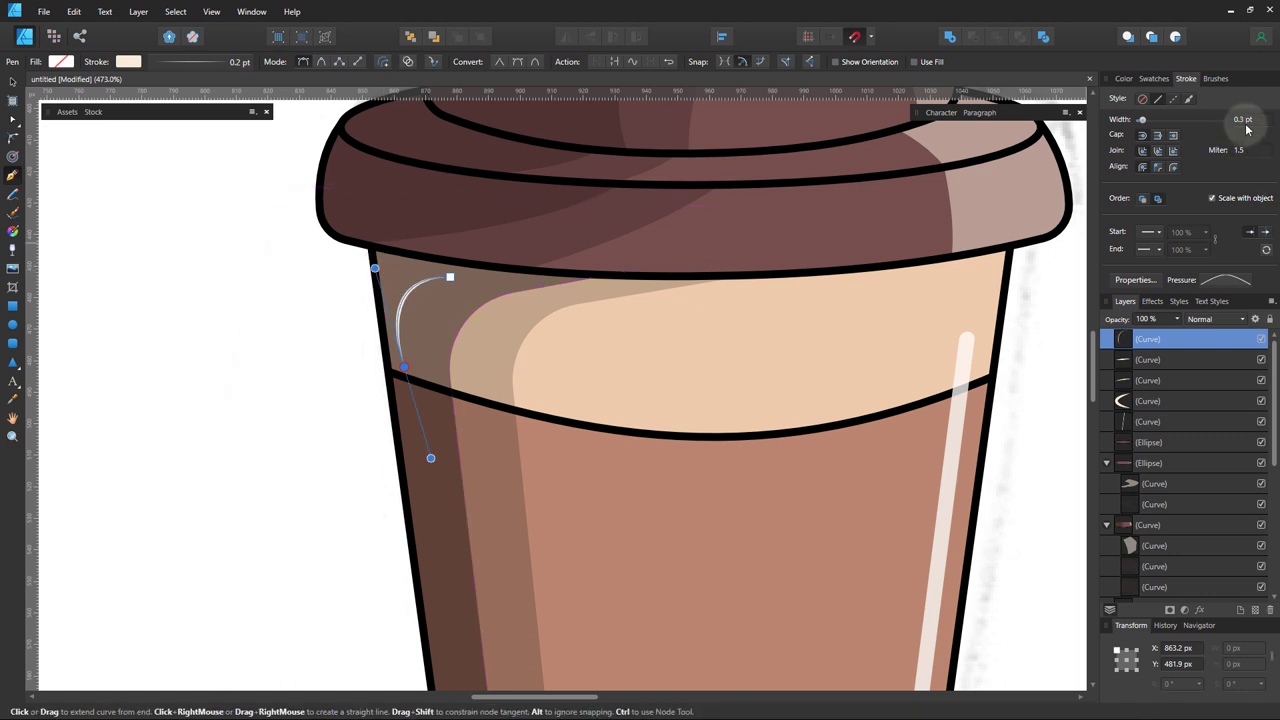
{"action": "scroll", "coordinate": [1246, 128], "scroll_direction": "up", "scroll_amount": 1}
{"action": "left_click_drag", "start_coordinate": [374, 268], "coordinate": [384, 270]}
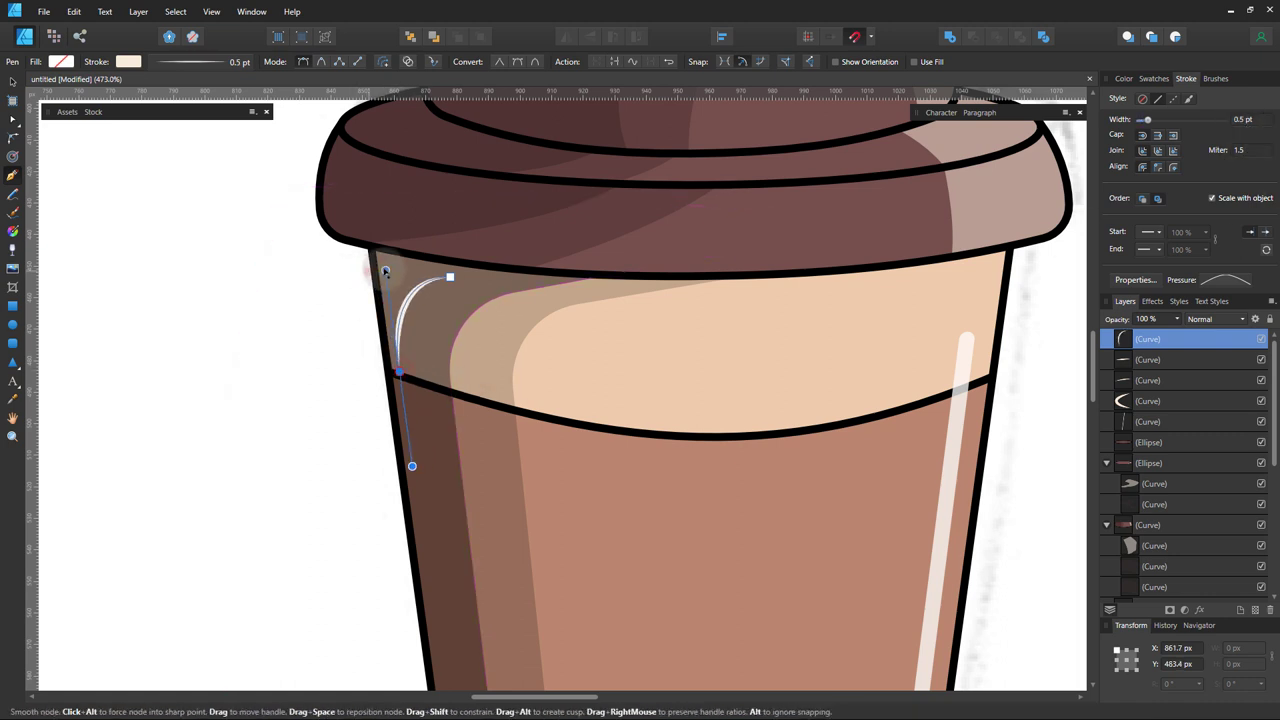
{"action": "key", "text": "Escape"}
{"action": "key", "text": "z"}
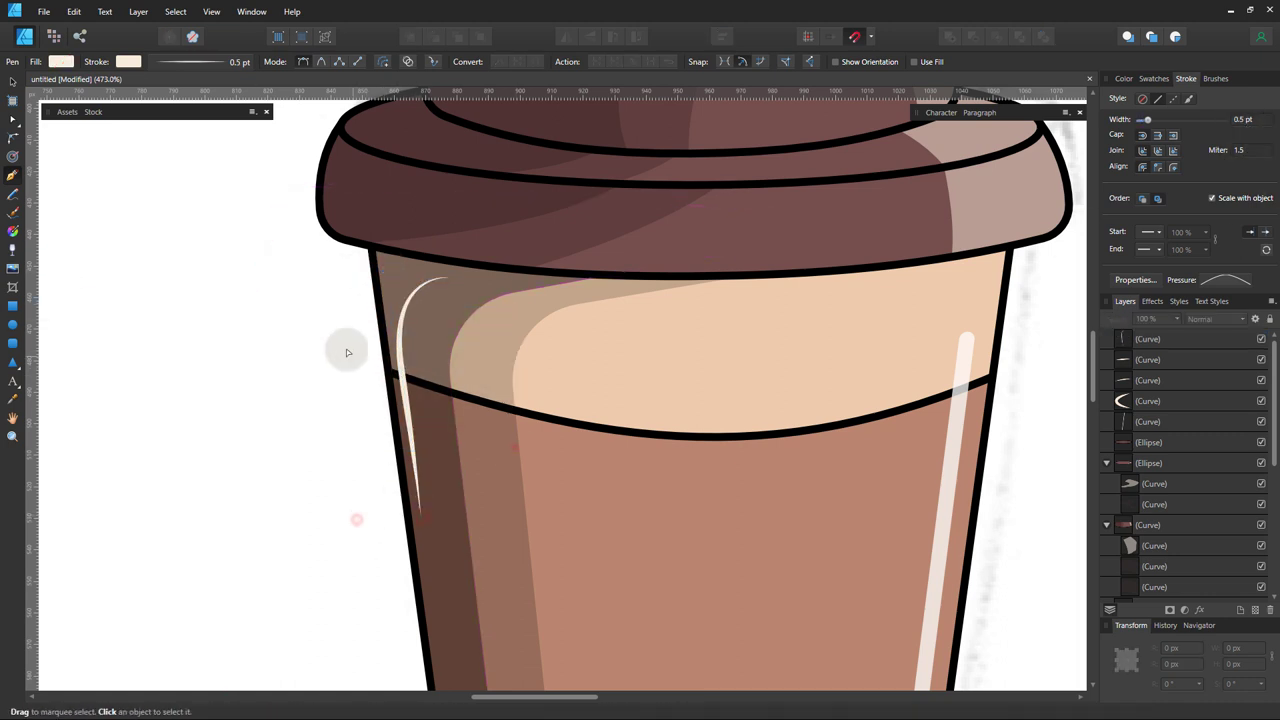
{"action": "left_click_drag", "start_coordinate": [346, 350], "coordinate": [305, 350]}
{"action": "scroll", "coordinate": [569, 449], "scroll_direction": "down", "scroll_amount": 2}
{"action": "scroll", "coordinate": [591, 271], "scroll_direction": "up", "scroll_amount": 3}
{"action": "scroll", "coordinate": [517, 229], "scroll_direction": "up", "scroll_amount": 3}
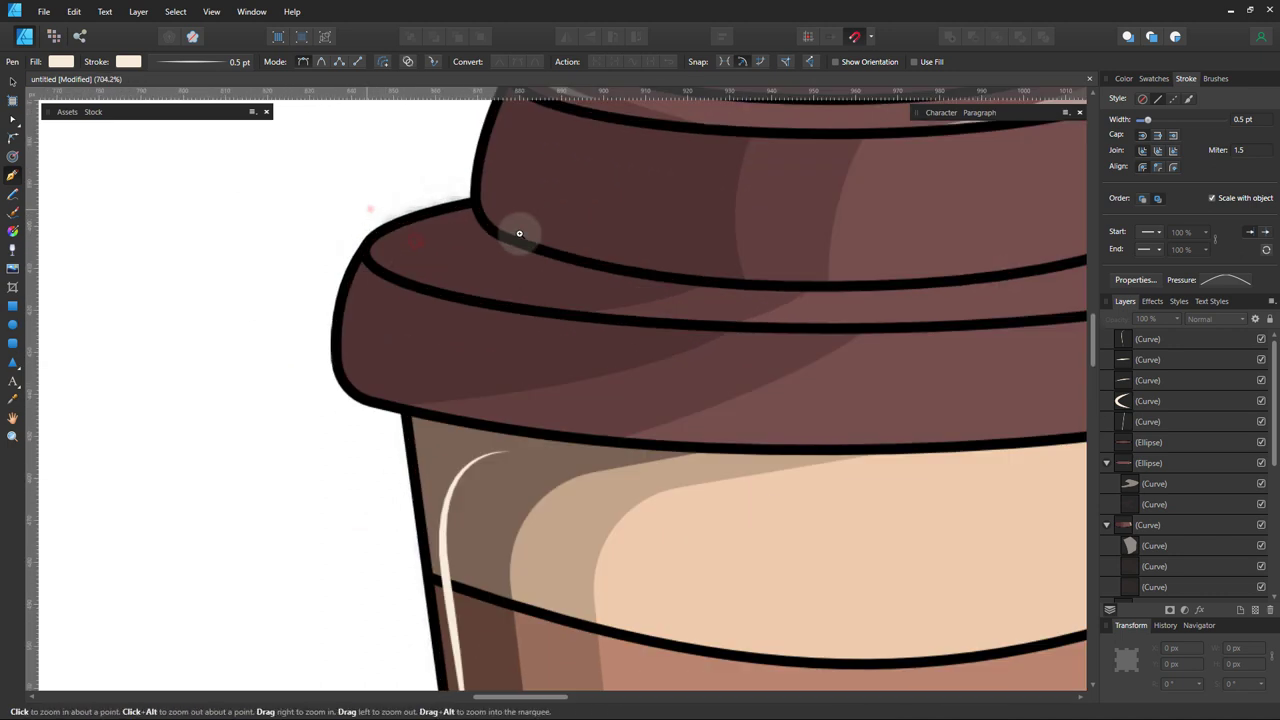
{"action": "scroll", "coordinate": [423, 262], "scroll_direction": "up", "scroll_amount": 1}
- Draw a highlight stroke down the lid's left edge
{"action": "key", "text": "p"}
{"action": "left_click", "coordinate": [705, 340]}
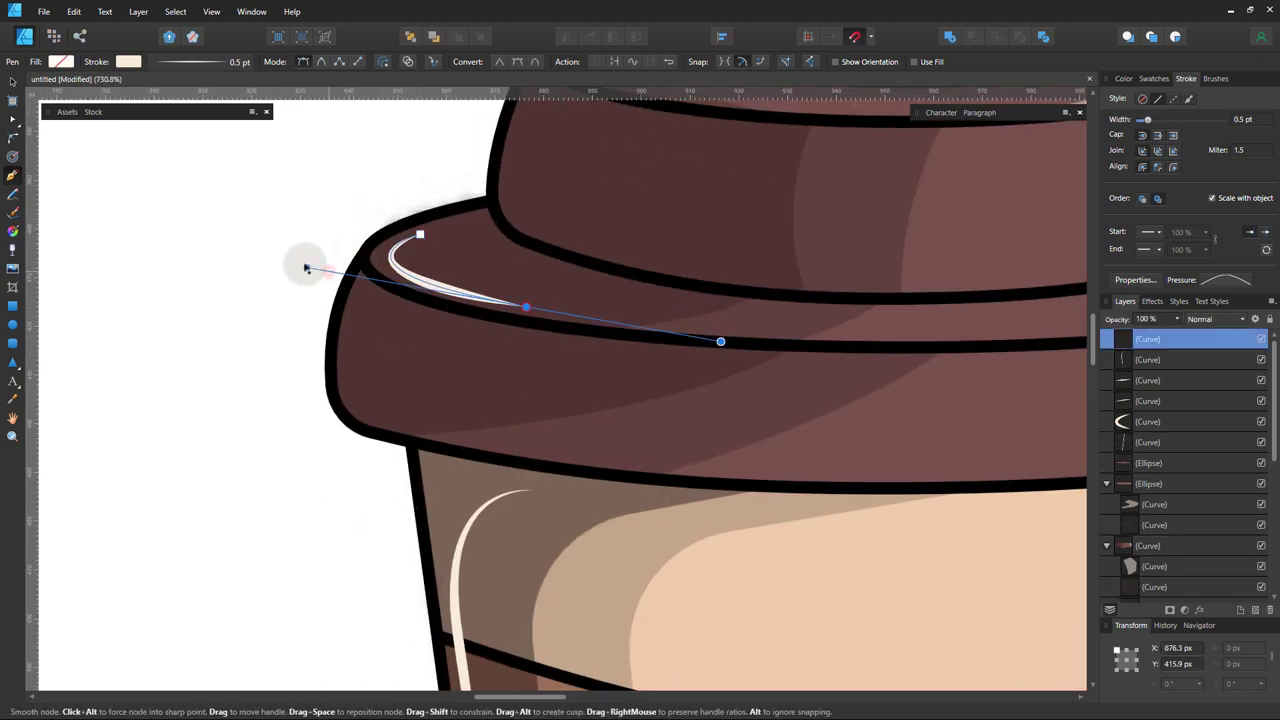
{"action": "key", "text": "ctrl+z"}
{"action": "left_click_drag", "start_coordinate": [352, 330], "coordinate": [351, 337]}
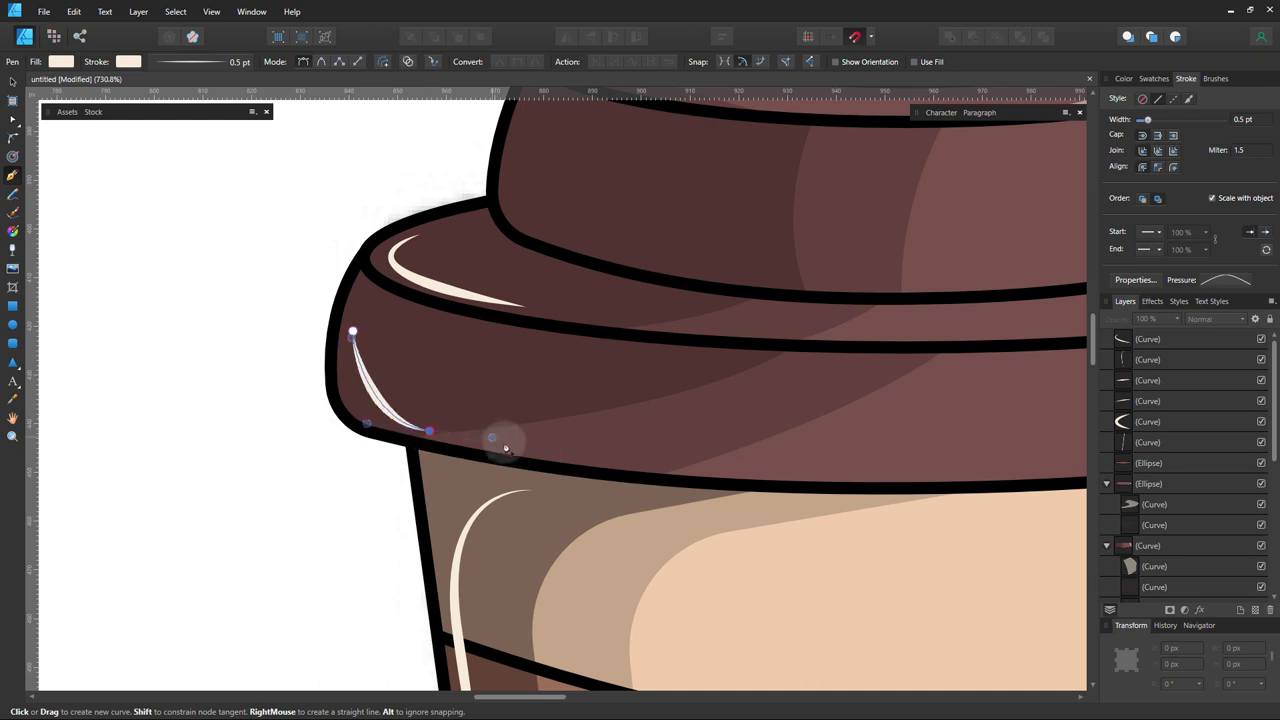
{"action": "scroll", "coordinate": [450, 455], "scroll_direction": "down", "scroll_amount": 5}
{"action": "left_click_drag", "start_coordinate": [457, 500], "coordinate": [490, 420]}
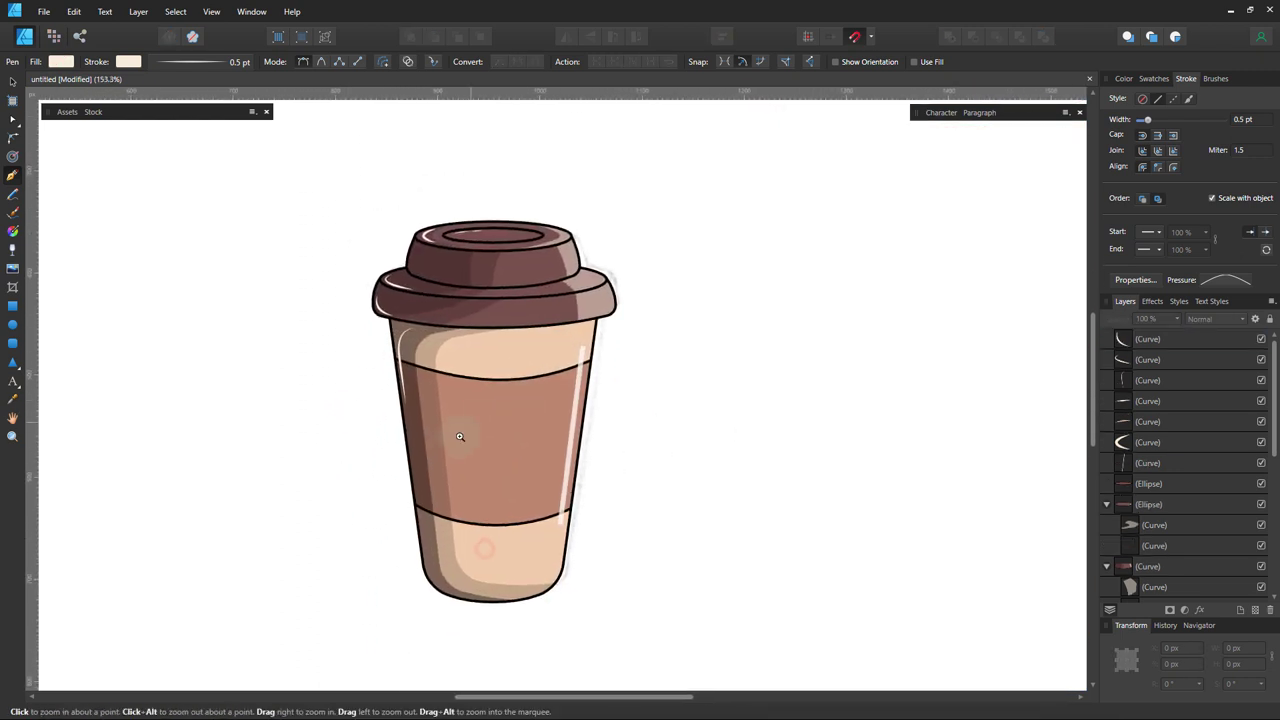
- Complete the cream highlight curves at the cup's lower-left corner and right side
{"action": "scroll", "coordinate": [490, 538], "scroll_direction": "up", "scroll_amount": 1}
{"action": "scroll", "coordinate": [426, 567], "scroll_direction": "up", "scroll_amount": 2}
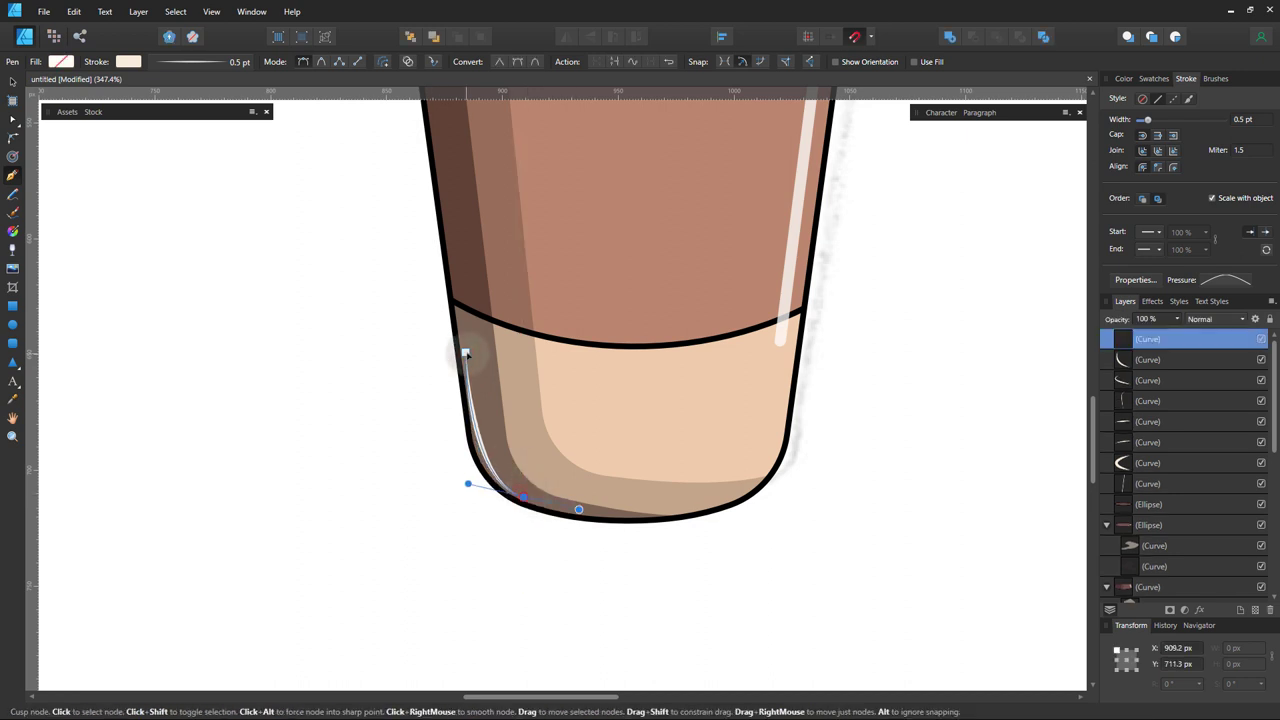
{"action": "scroll", "coordinate": [541, 517], "scroll_direction": "down", "scroll_amount": 3}
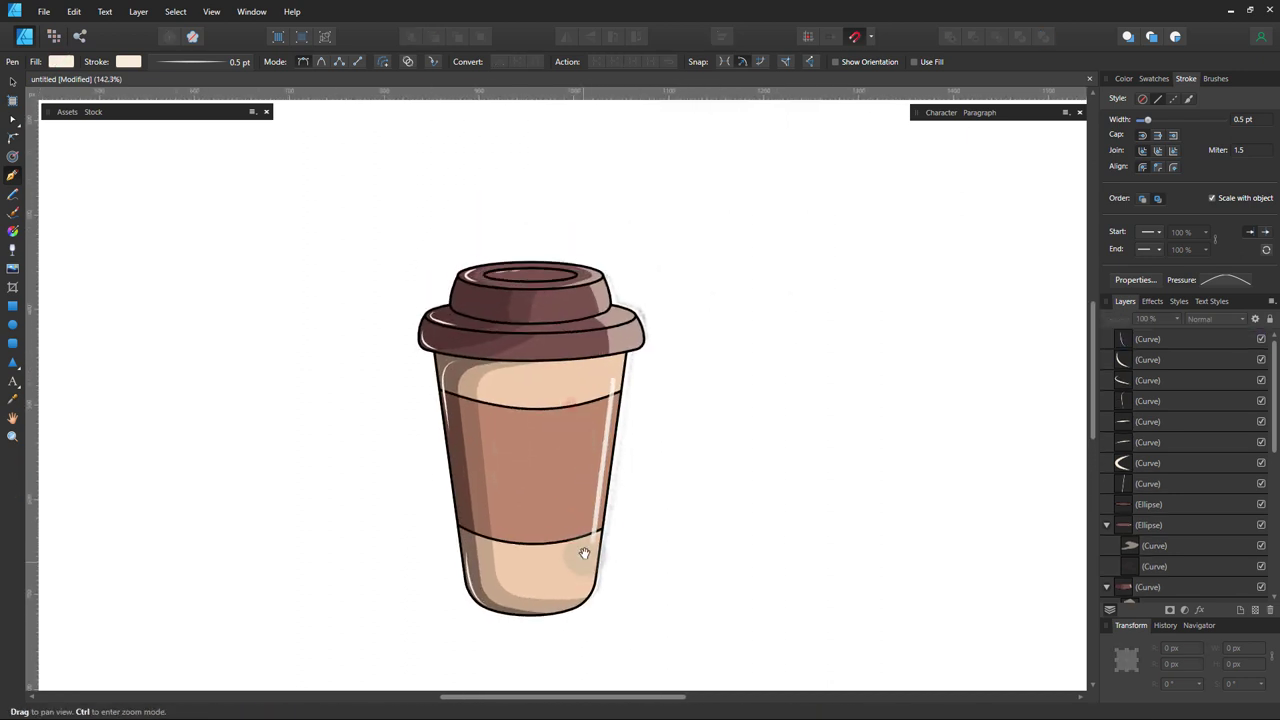
{"action": "scroll", "coordinate": [555, 445], "scroll_direction": "up", "scroll_amount": 2}
{"action": "key", "text": "Escape"}
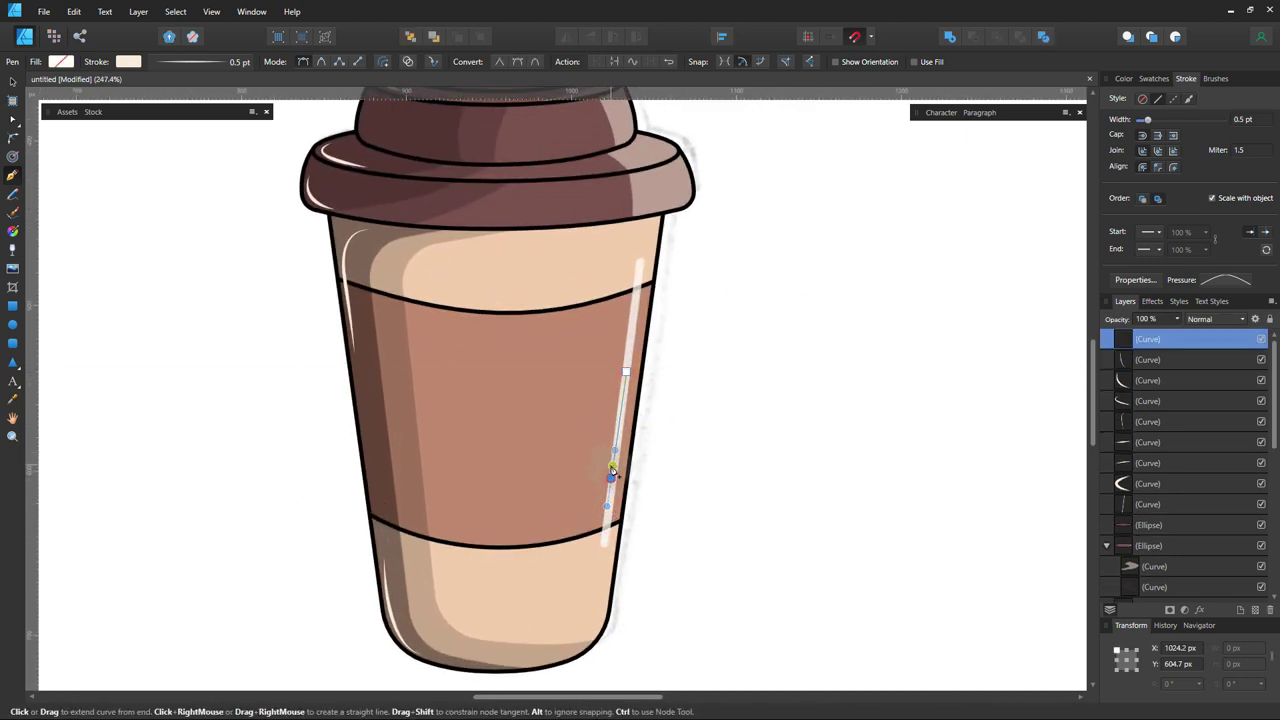
- Move the right-side highlight curve lower down the sleeve
{"action": "key", "text": "v"}
{"action": "left_click_drag", "start_coordinate": [612, 480], "coordinate": [600, 585]}
{"action": "left_click", "coordinate": [686, 558]}
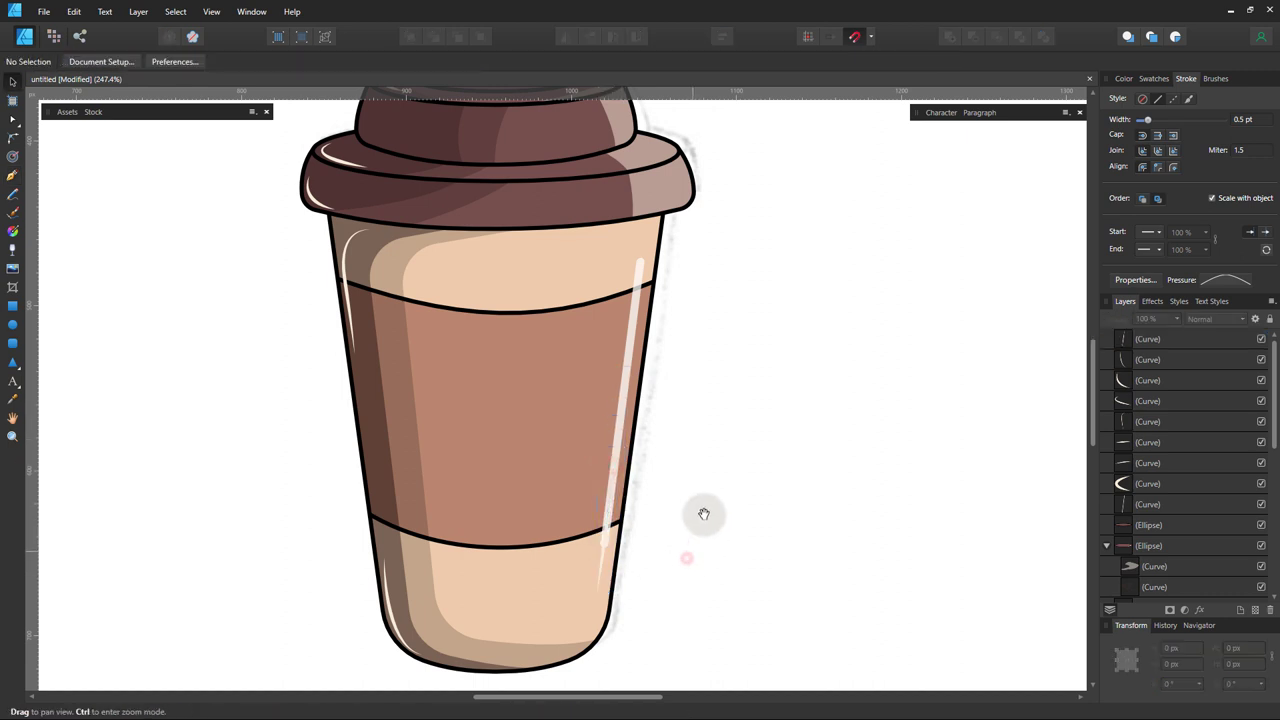
{"action": "key", "text": "z"}
{"action": "left_click", "coordinate": [680, 456], "text": "alt"}
{"action": "left_click", "coordinate": [623, 543]}
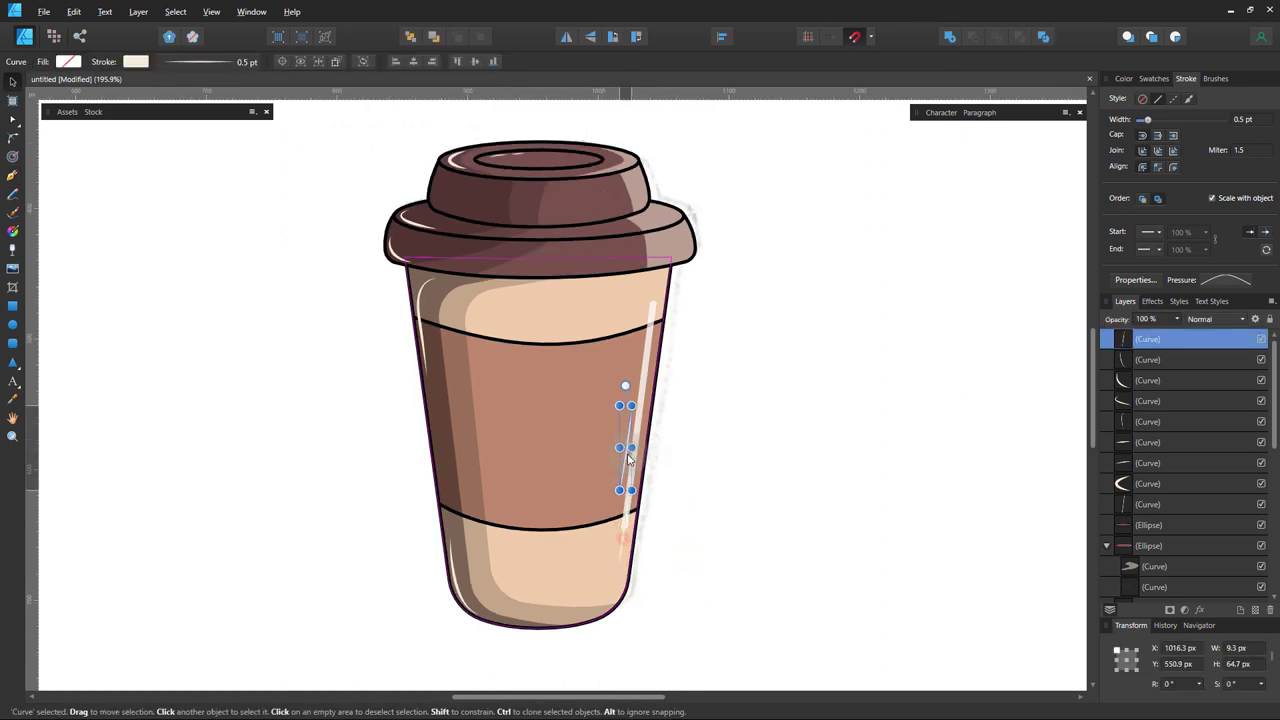
{"action": "left_click", "coordinate": [694, 453]}
{"action": "scroll", "coordinate": [761, 437], "scroll_direction": "down", "scroll_amount": 1}
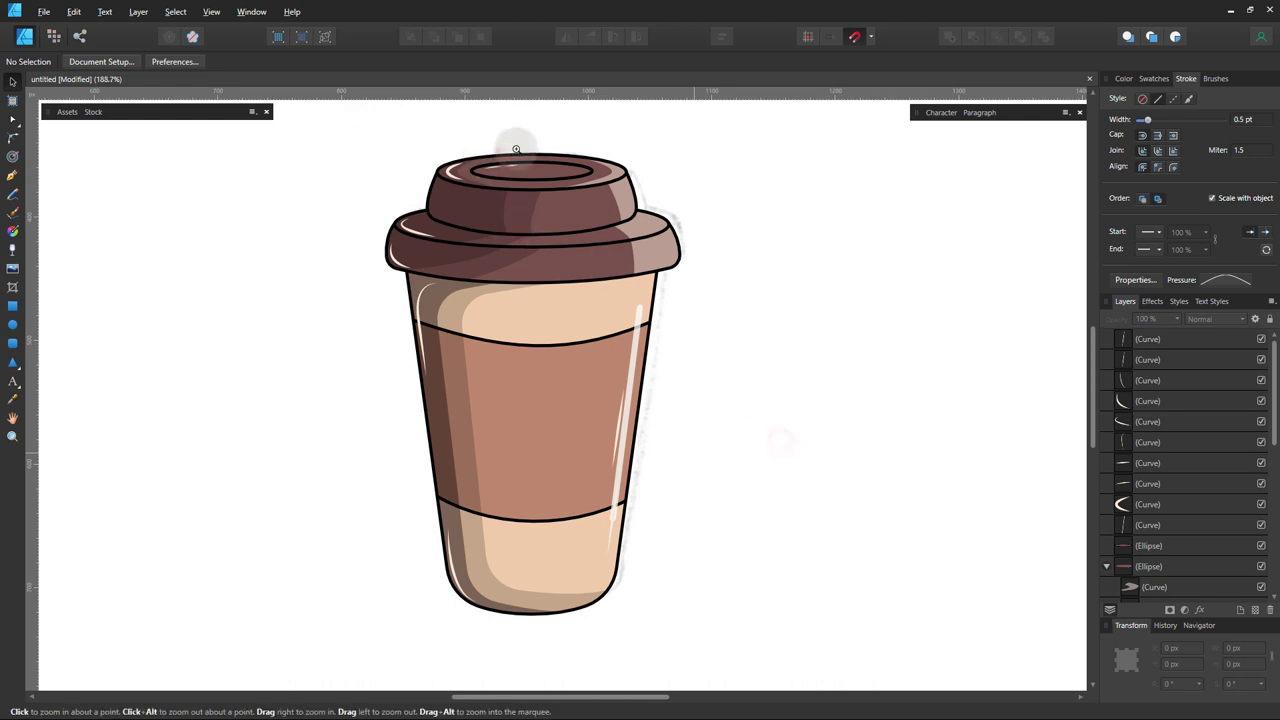
{"action": "scroll", "coordinate": [514, 137], "scroll_direction": "up", "scroll_amount": 5}
- Copy the inner lid ellipse smaller, with 0.2 pt stroke, cream fill and 50% opacity
{"action": "left_click", "coordinate": [622, 262]}
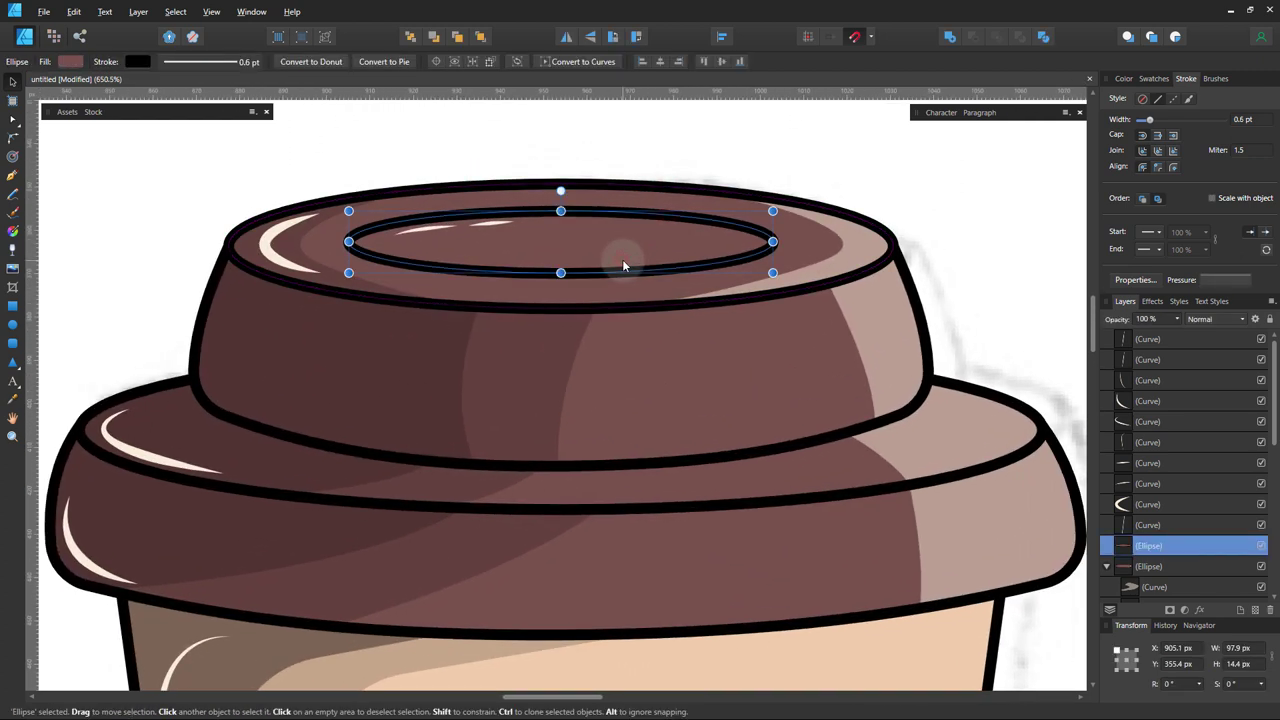
{"action": "left_click_drag", "start_coordinate": [718, 284], "coordinate": [653, 242]}
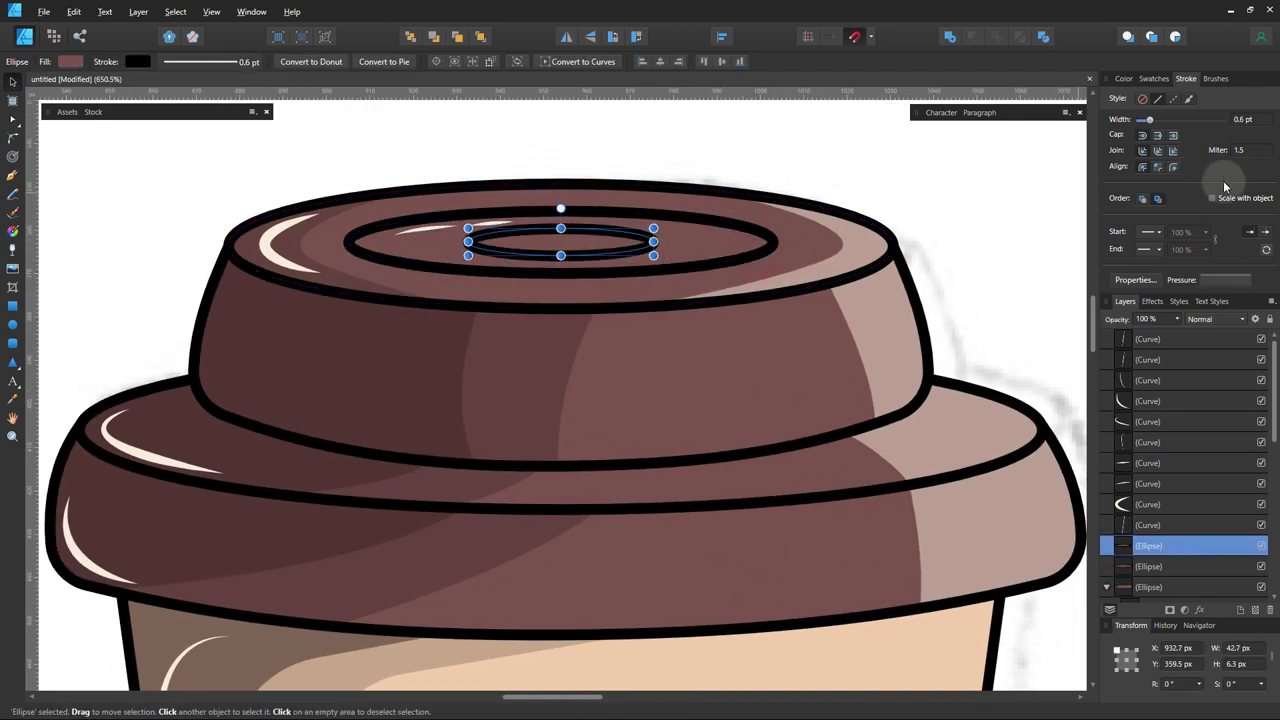
{"action": "scroll", "coordinate": [1245, 119], "scroll_direction": "down", "scroll_amount": 4}
{"action": "left_click", "coordinate": [1153, 78]}
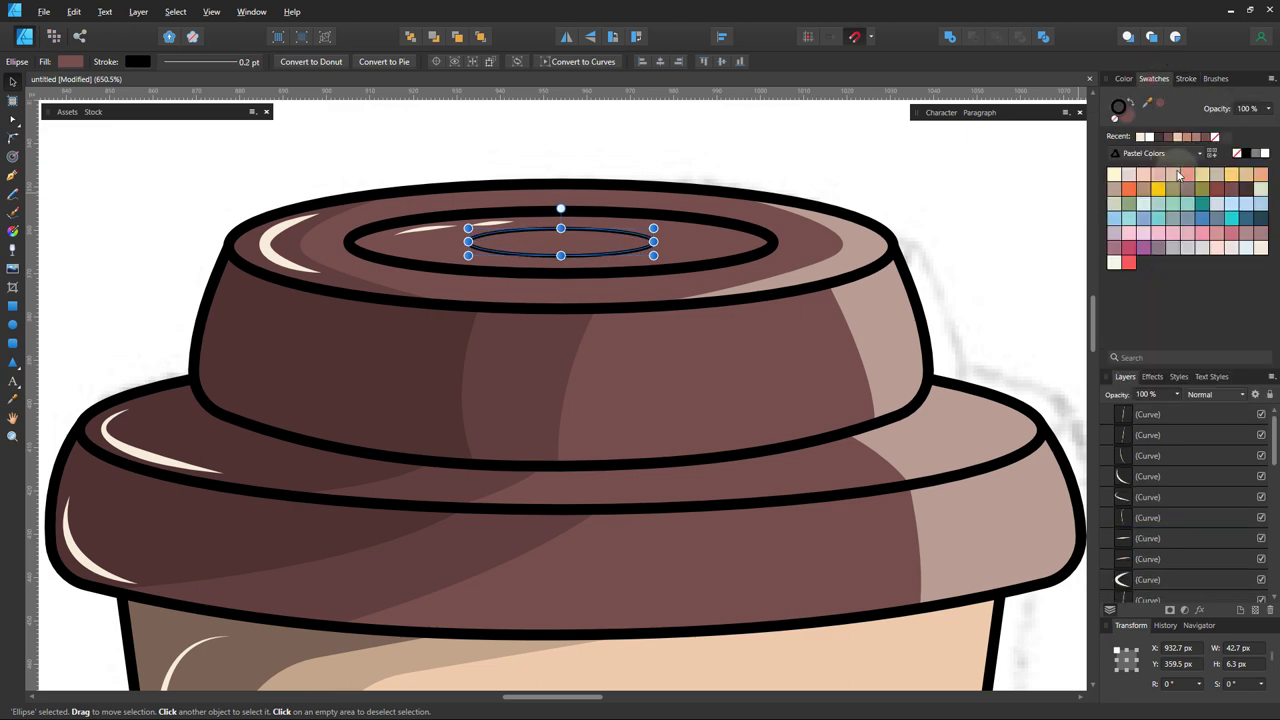
{"action": "left_click_drag", "start_coordinate": [1180, 398], "coordinate": [1057, 408]}
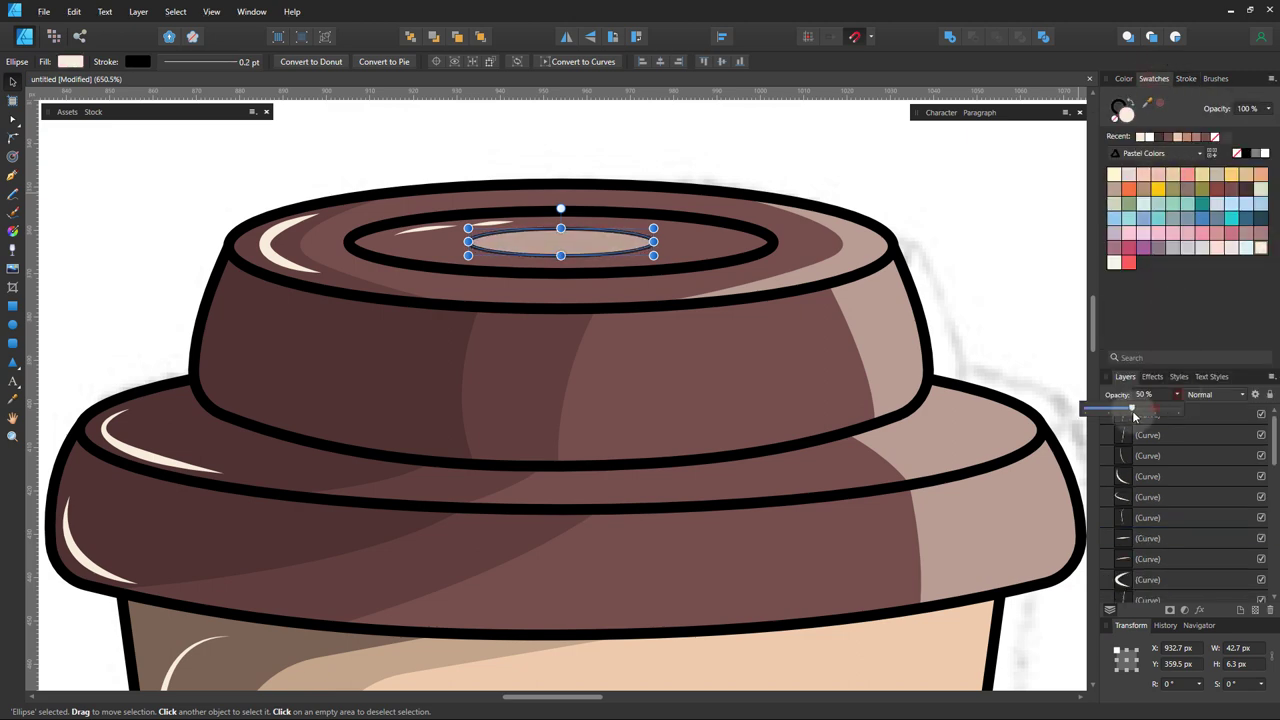
{"action": "key", "text": "ctrl+d"}
{"action": "scroll", "coordinate": [740, 384], "scroll_direction": "down", "scroll_amount": 5}
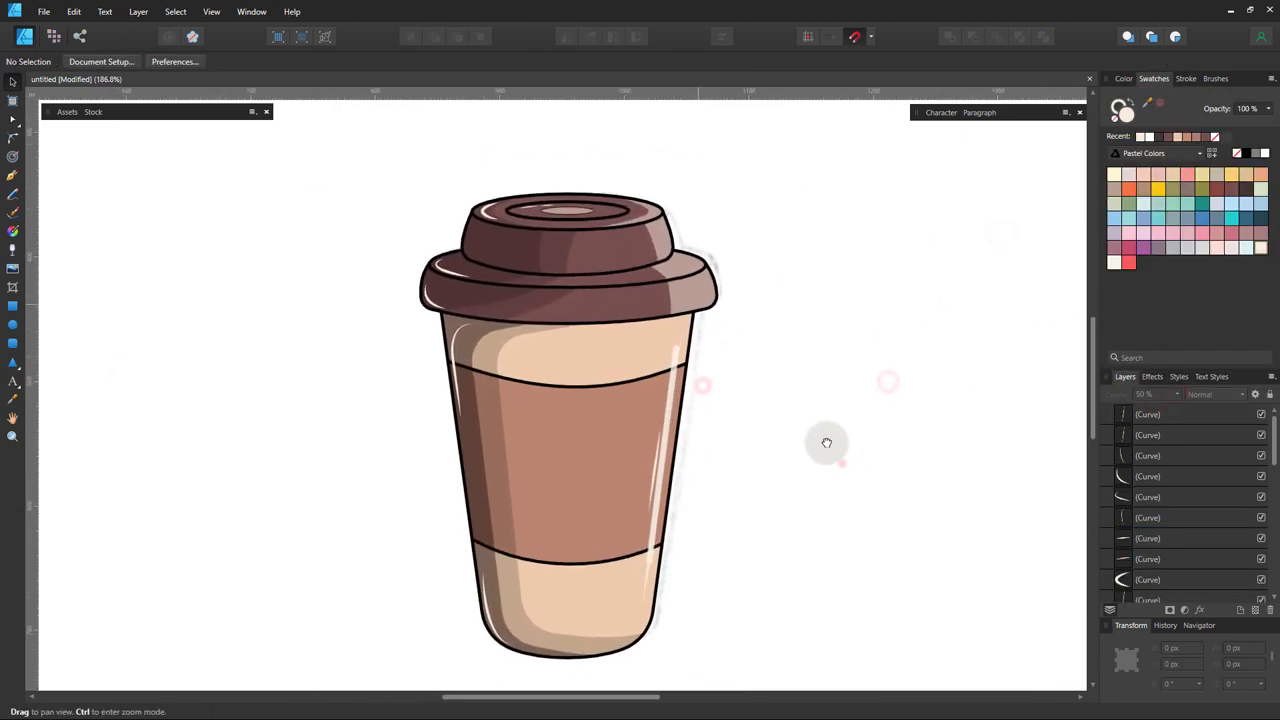
{"action": "scroll", "coordinate": [826, 443], "scroll_direction": "up", "scroll_amount": 3}
- Place the '100% organic' asset badge on the cup, scaled and centred on the sleeve
{"action": "left_click", "coordinate": [67, 112]}
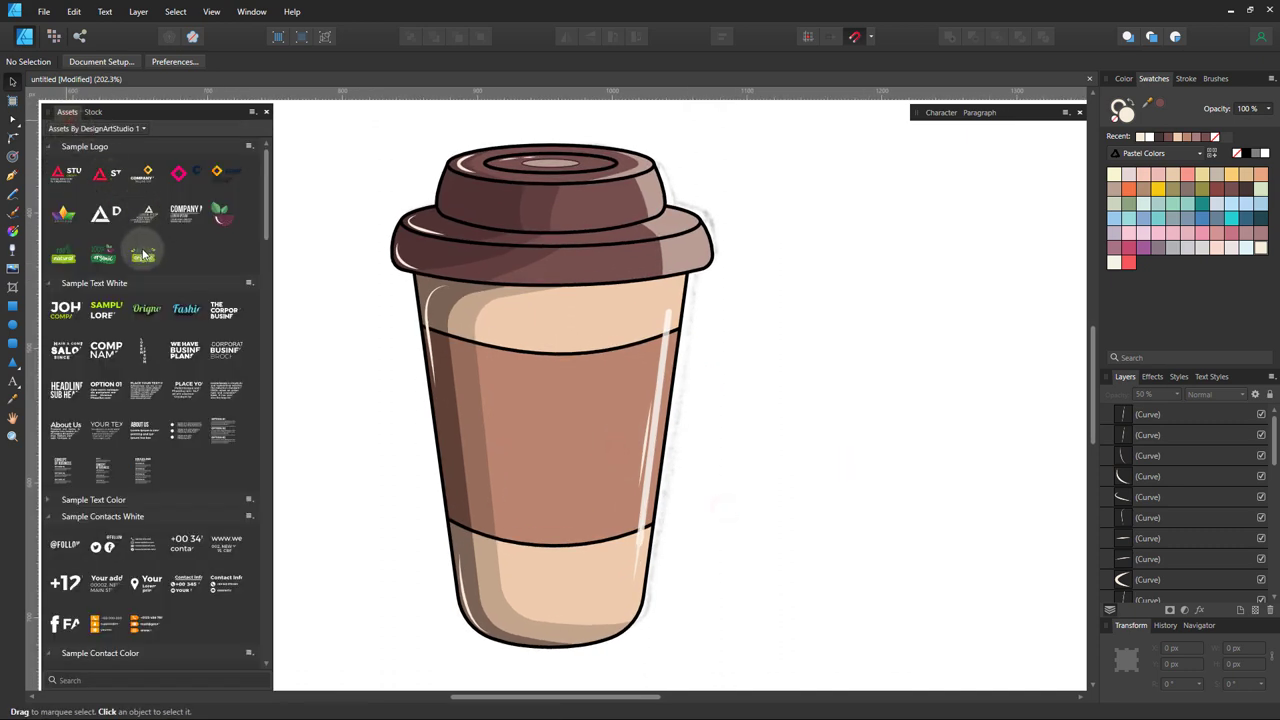
{"action": "mouse_move", "coordinate": [143, 262]}
{"action": "left_mouse_down"}
{"action": "mouse_move", "coordinate": [727, 572]}
{"action": "mouse_move", "coordinate": [430, 385]}
{"action": "left_mouse_up"}
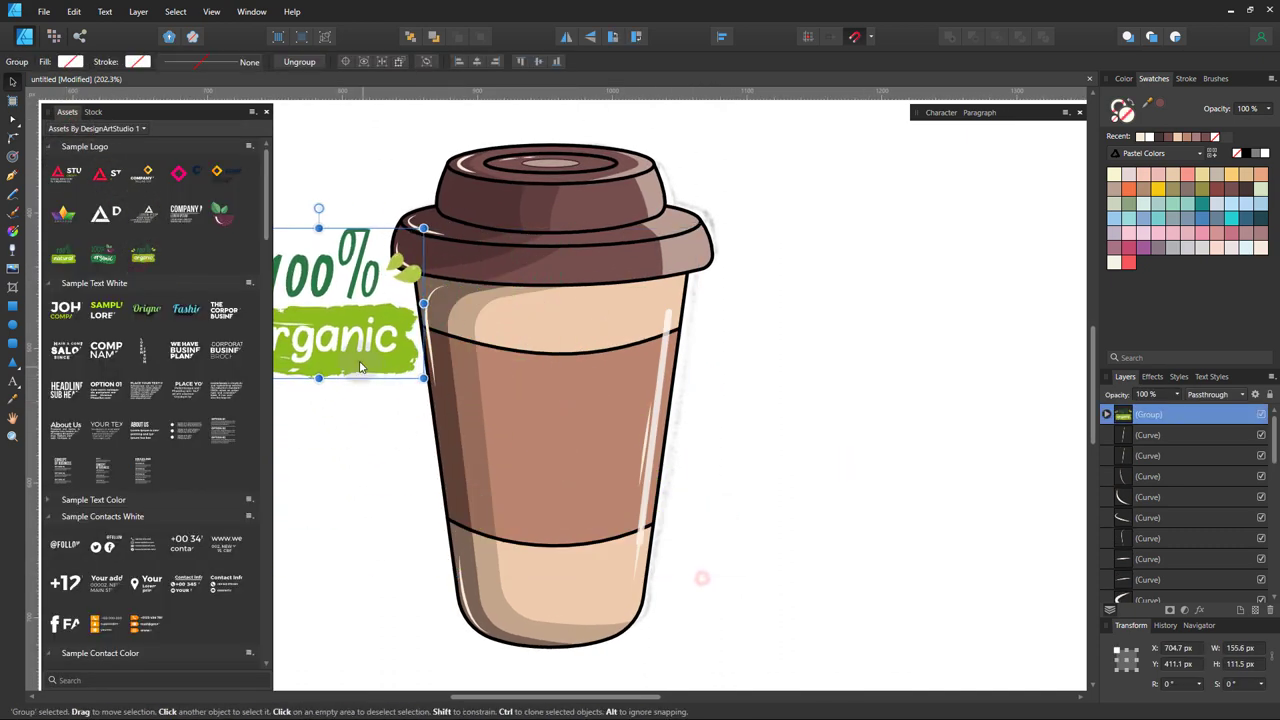
{"action": "mouse_move", "coordinate": [350, 314]}
{"action": "left_mouse_down"}
{"action": "mouse_move", "coordinate": [543, 457]}
{"action": "mouse_move", "coordinate": [618, 464]}
{"action": "left_mouse_up"}
{"action": "scroll", "coordinate": [589, 450], "scroll_direction": "up", "scroll_amount": 3}
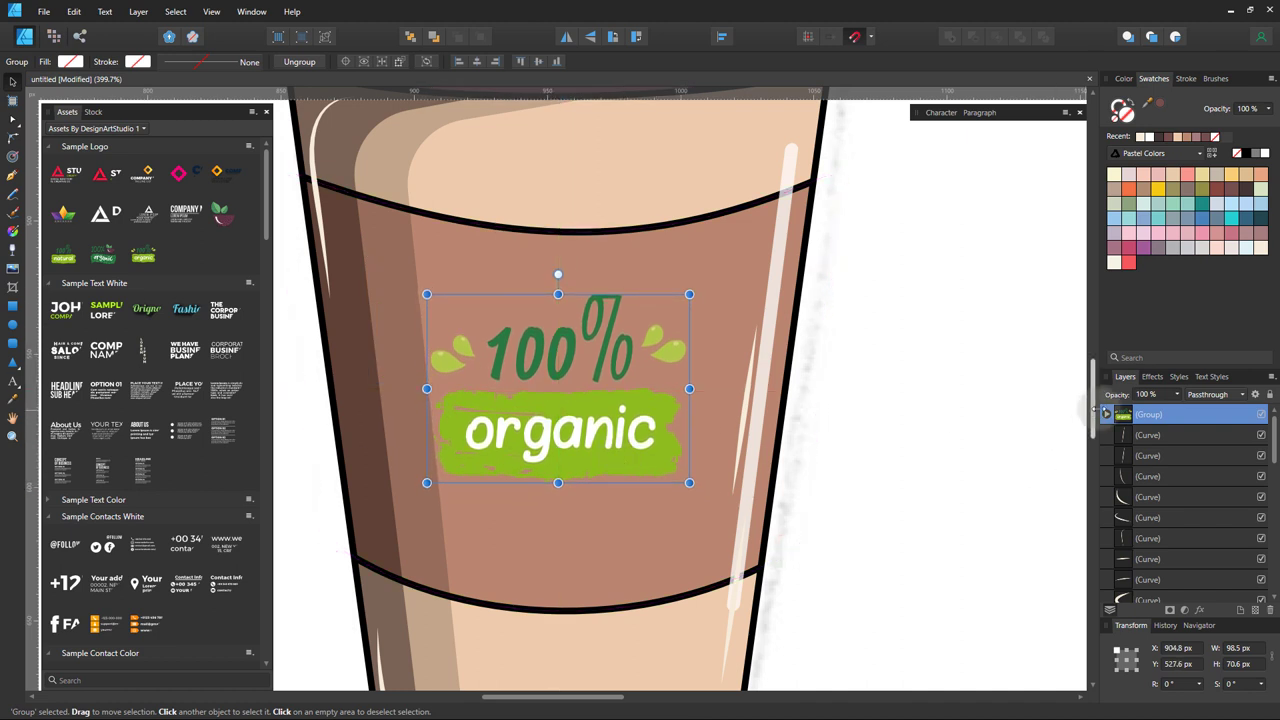
- Recolour the badge's green 100%, leaf and brush-stroke parts brown
{"action": "left_click", "coordinate": [1155, 435]}
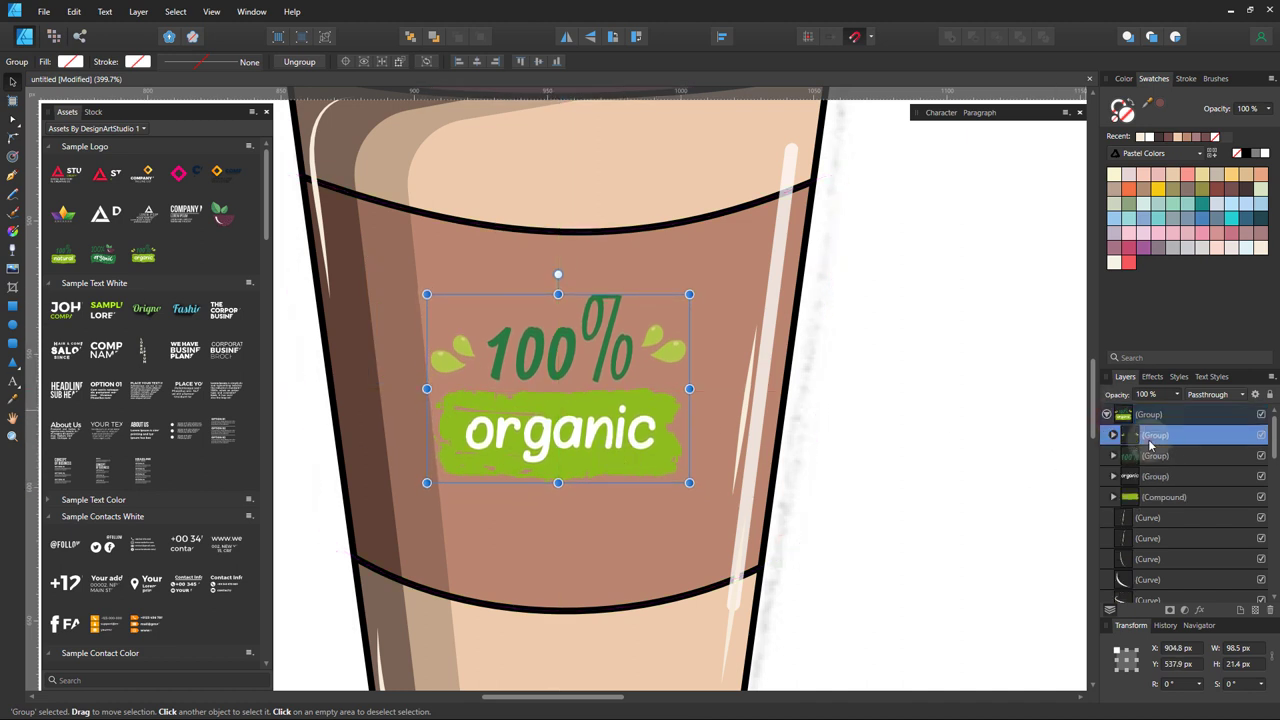
{"action": "left_click", "coordinate": [1160, 497], "text": "ctrl"}
{"action": "left_click", "coordinate": [1170, 140]}
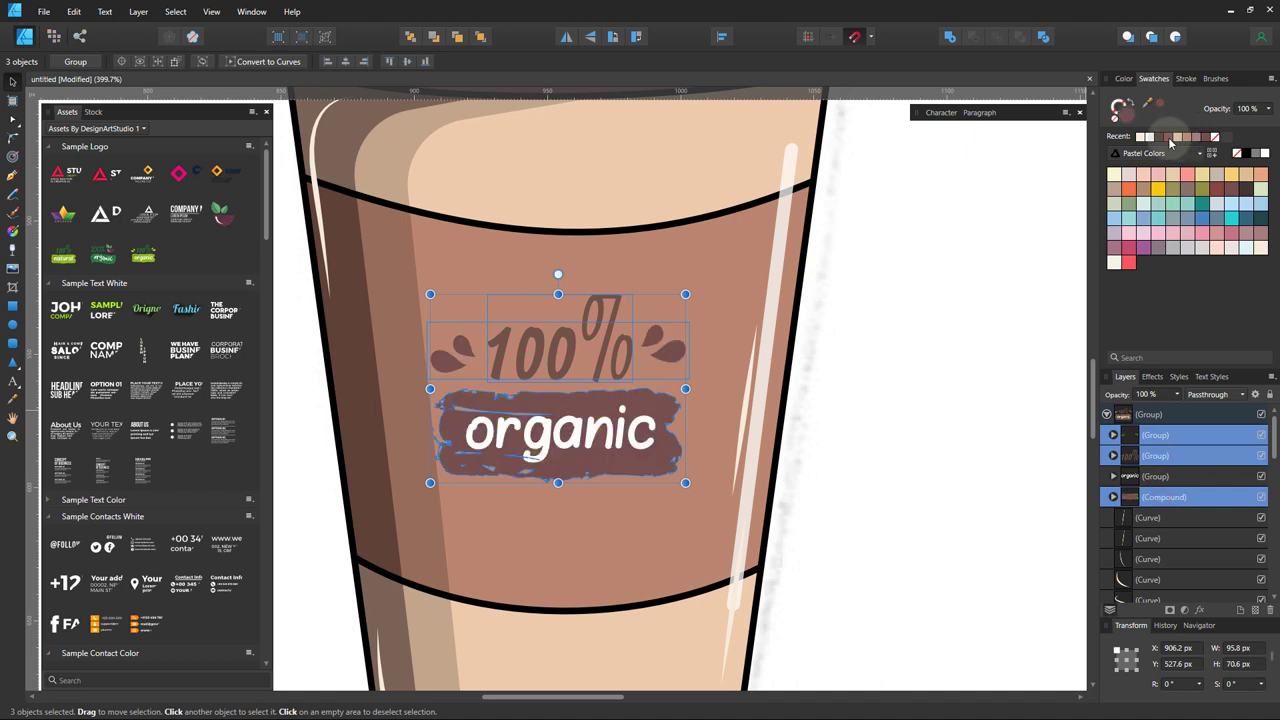
{"action": "left_click", "coordinate": [932, 403]}
{"action": "key", "text": "ctrl+0"}
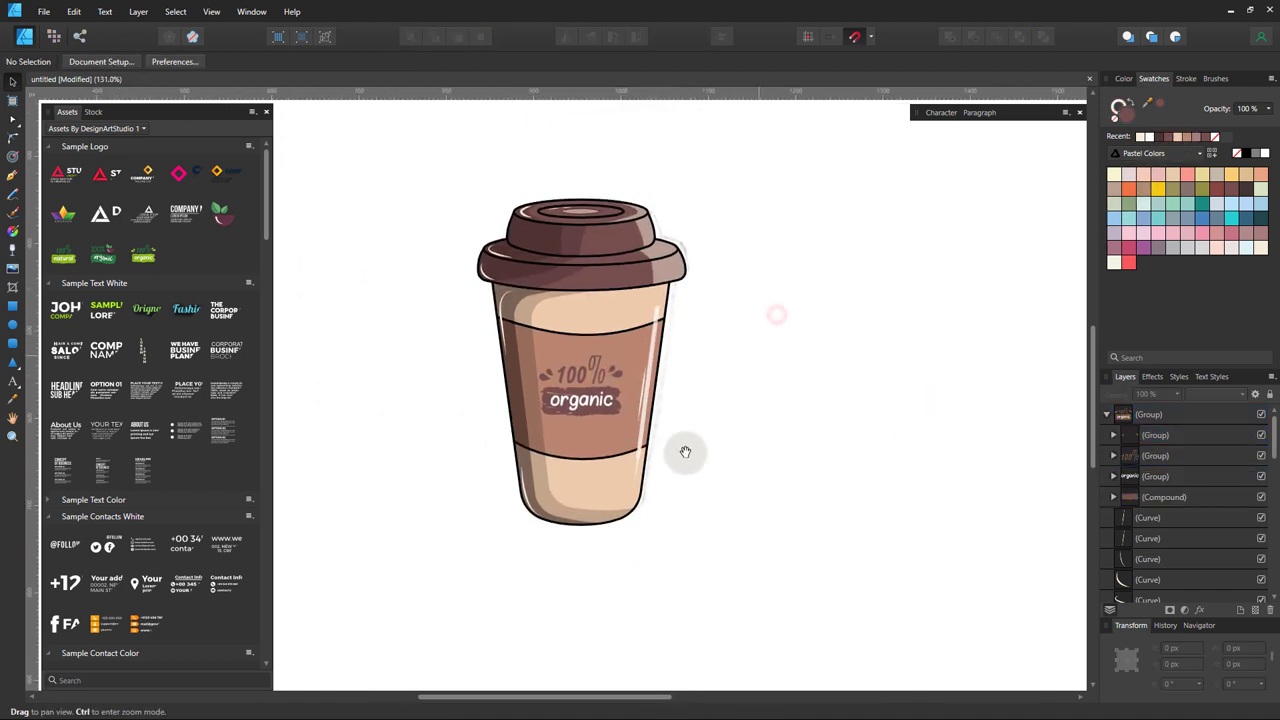
- Draw a brown ellipse under the cup's base, send it behind, and set 50% opacity
{"action": "left_click", "coordinate": [13, 325]}
{"action": "mouse_move", "coordinate": [480, 494]}
{"action": "left_mouse_down"}
{"action": "mouse_move", "coordinate": [693, 543]}
{"action": "mouse_move", "coordinate": [586, 531]}
{"action": "left_mouse_up"}
{"action": "key", "text": "ctrl+shift+["}
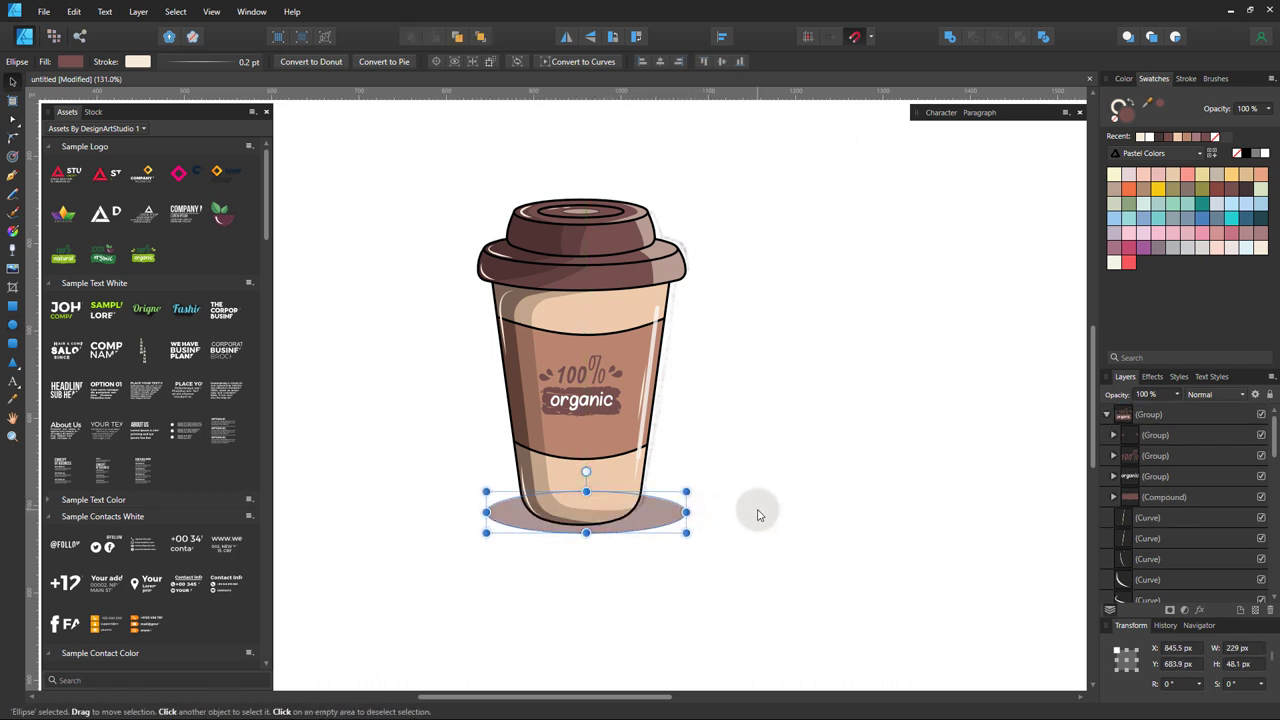
{"action": "left_click", "coordinate": [1133, 410]}
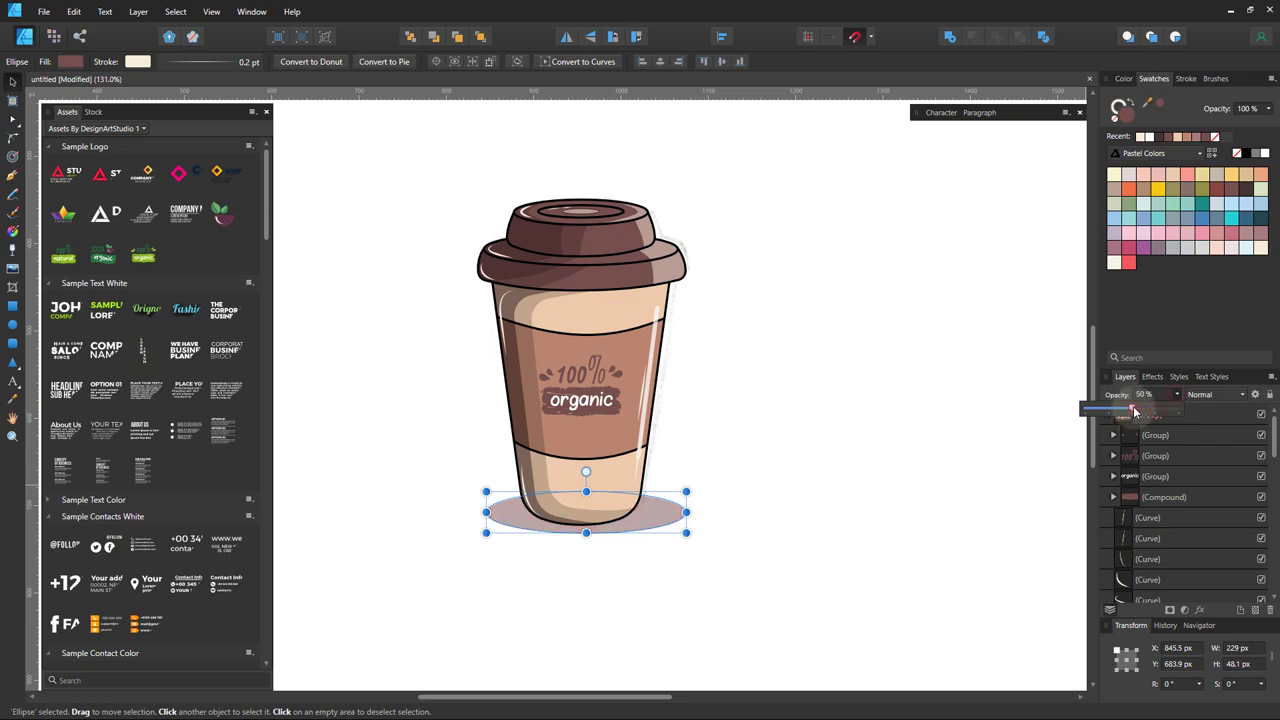
{"action": "left_click", "coordinate": [663, 530]}
{"action": "scroll", "coordinate": [663, 530], "scroll_direction": "down", "scroll_amount": 5}
{"action": "scroll", "coordinate": [663, 530], "scroll_direction": "up", "scroll_amount": 4}
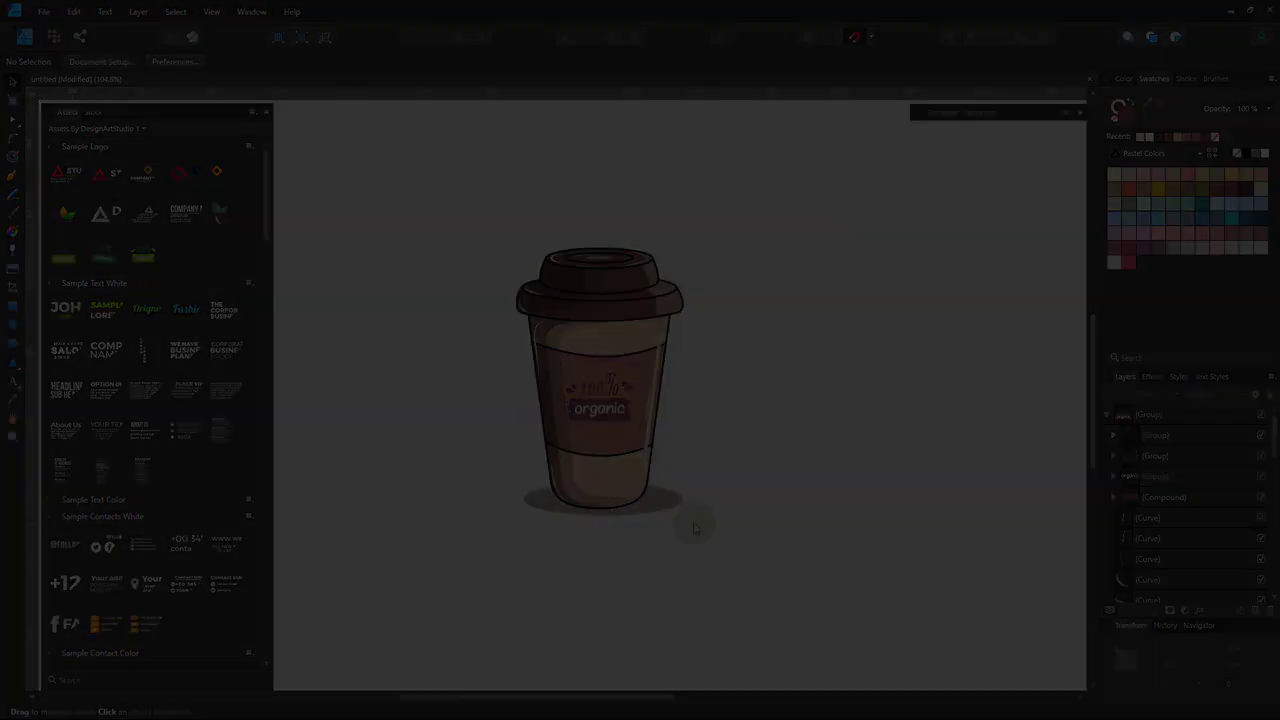